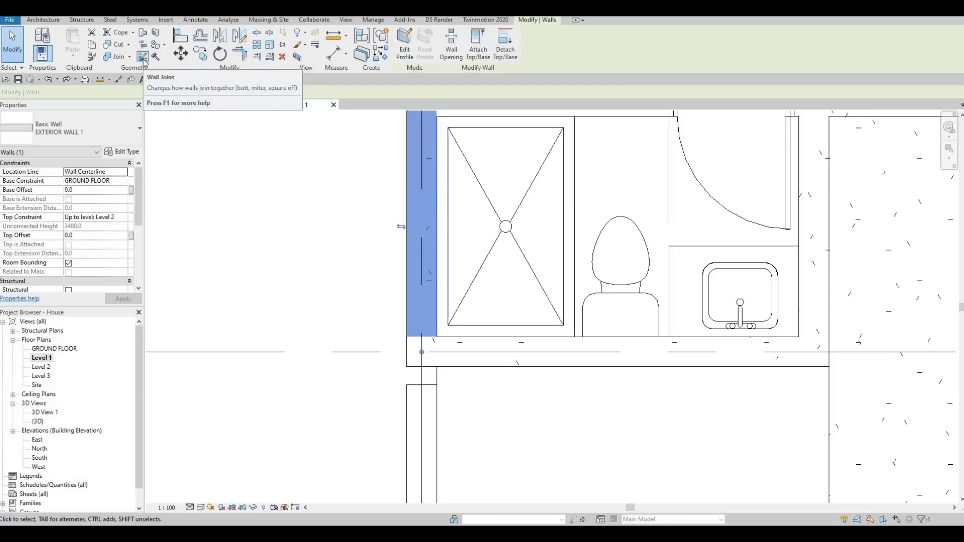
Step: Use Wall Joins on the corner by the shower to change the join configuration to Square off
left_click(143, 57)
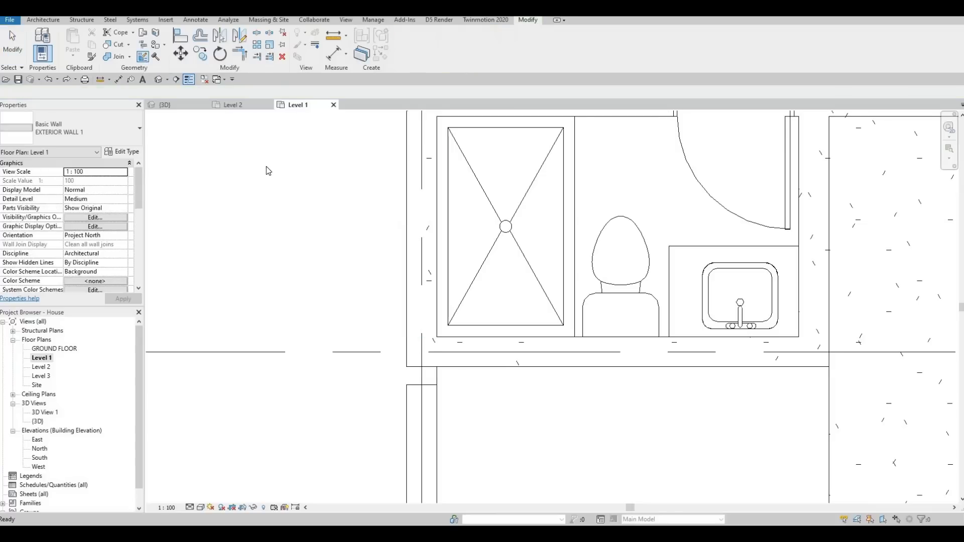
left_click(433, 308)
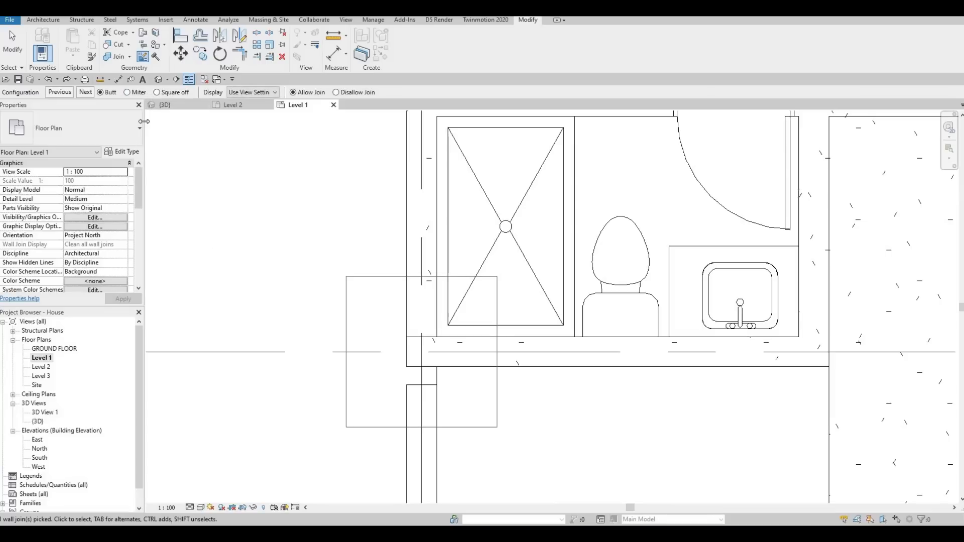
left_click(157, 92)
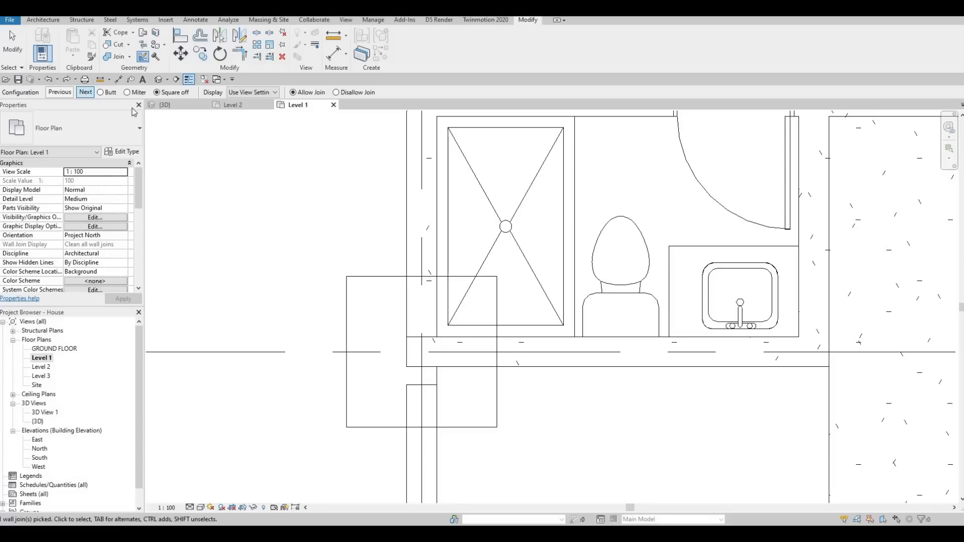
left_click(86, 92)
left_click(315, 272)
key("Escape")
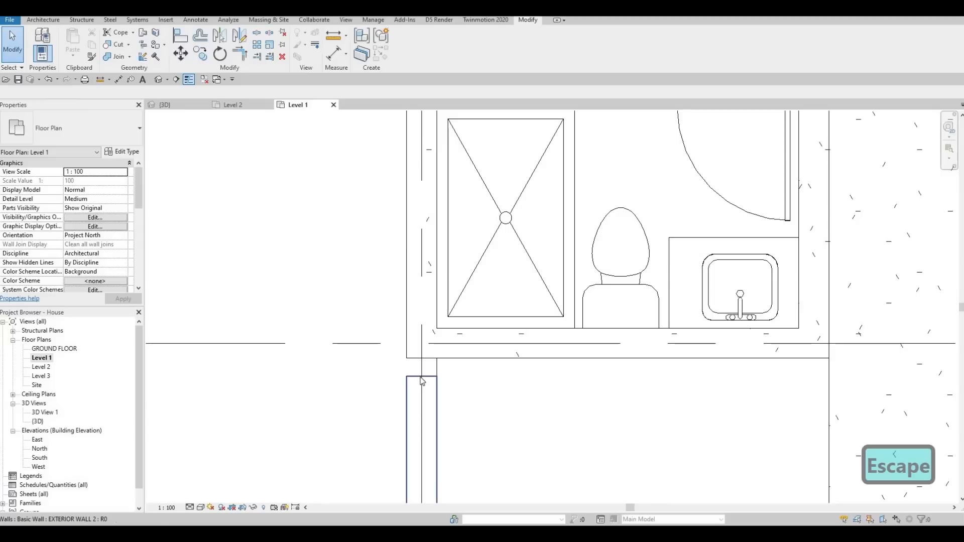
Step: Extend the end of the short exterior wall below the corner up to the intersection with the other wall
left_click(421, 379)
left_click_drag(422, 376, 422, 359)
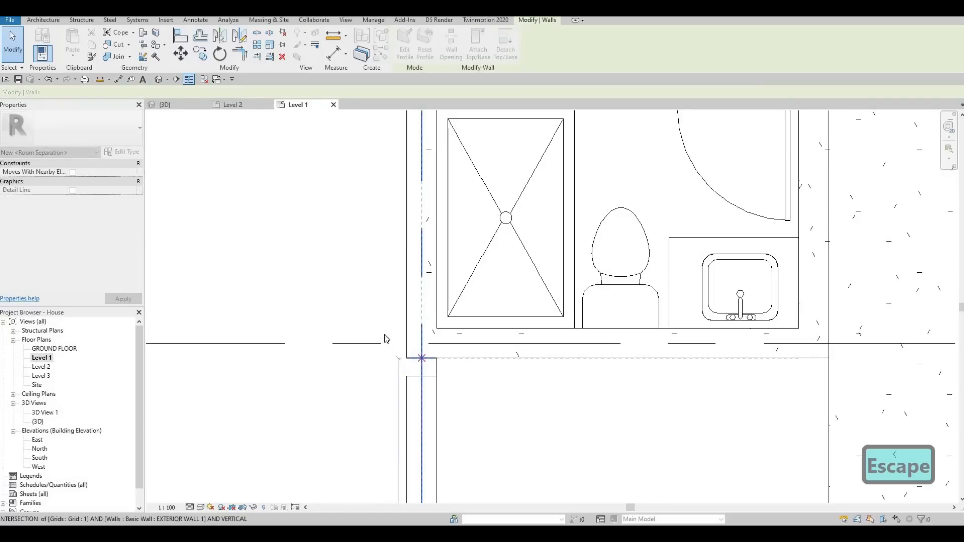
scroll(385, 337, "down", 4)
scroll(395, 340, "down", 3)
key("Escape")
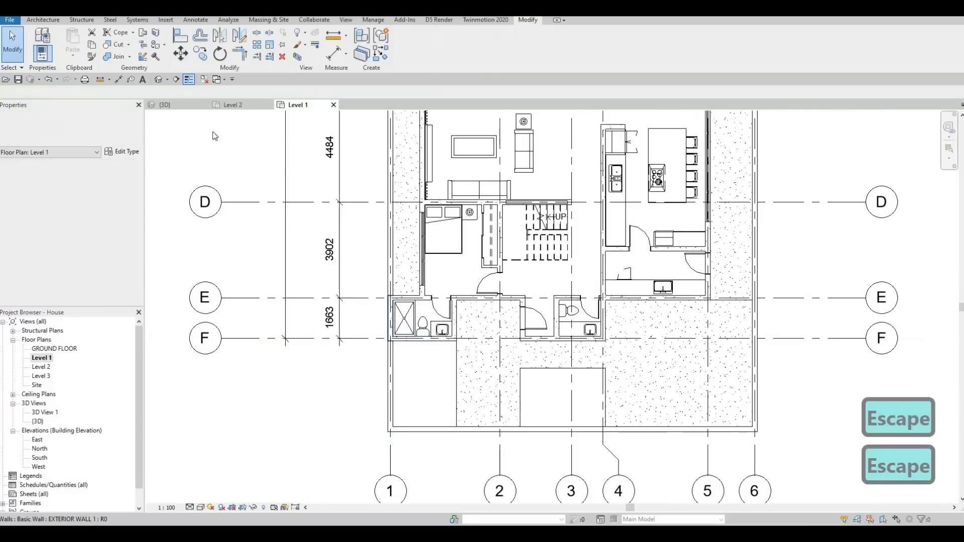
Step: In the 3D view, copy the material name Brick, Common, Grey from the low EXTERIOR WALL 2 type's structure layer
left_click(180, 105)
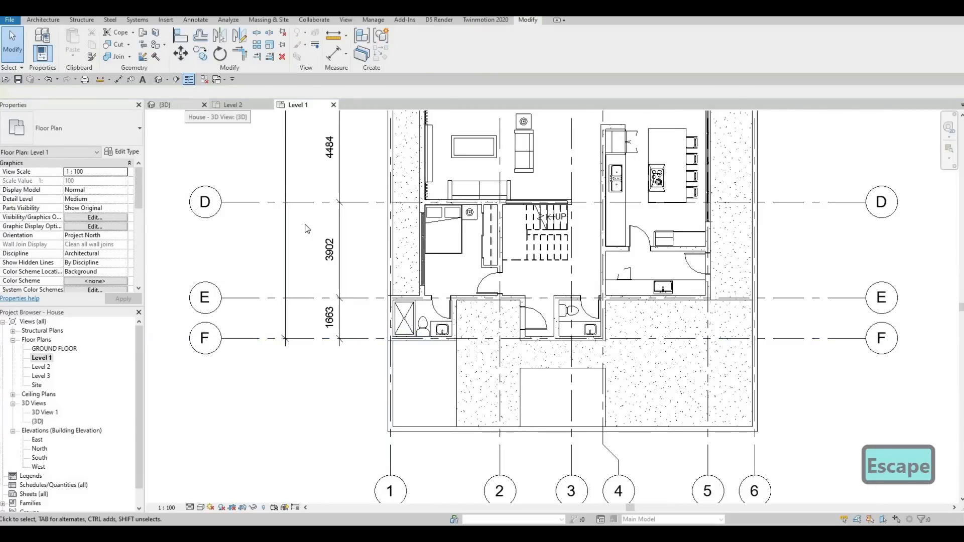
scroll(332, 353, "down", 4)
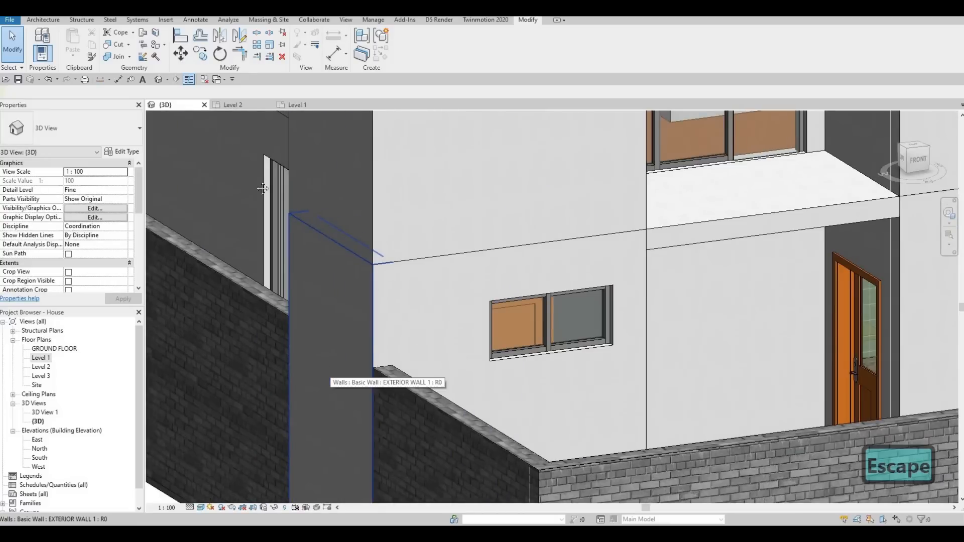
scroll(471, 261, "up", 4)
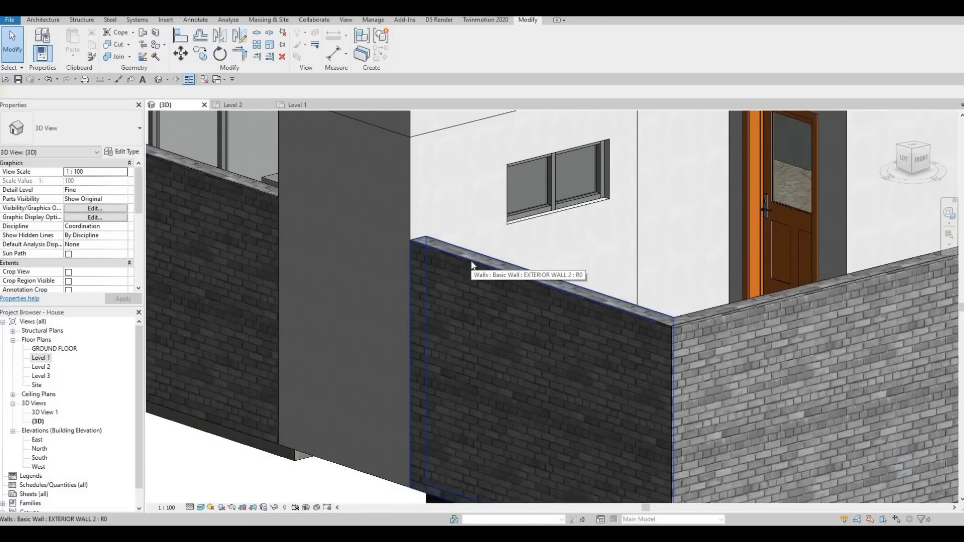
left_click(471, 262)
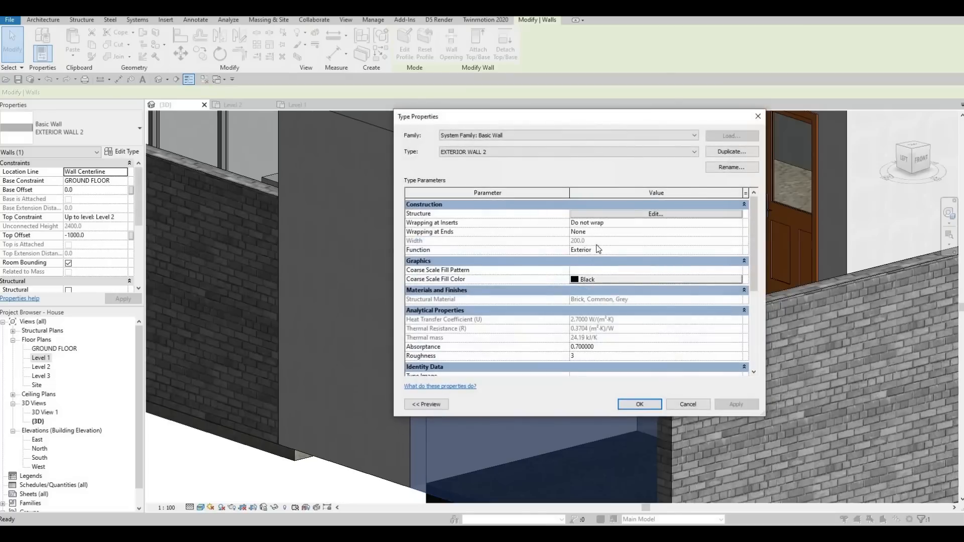
left_click(585, 216)
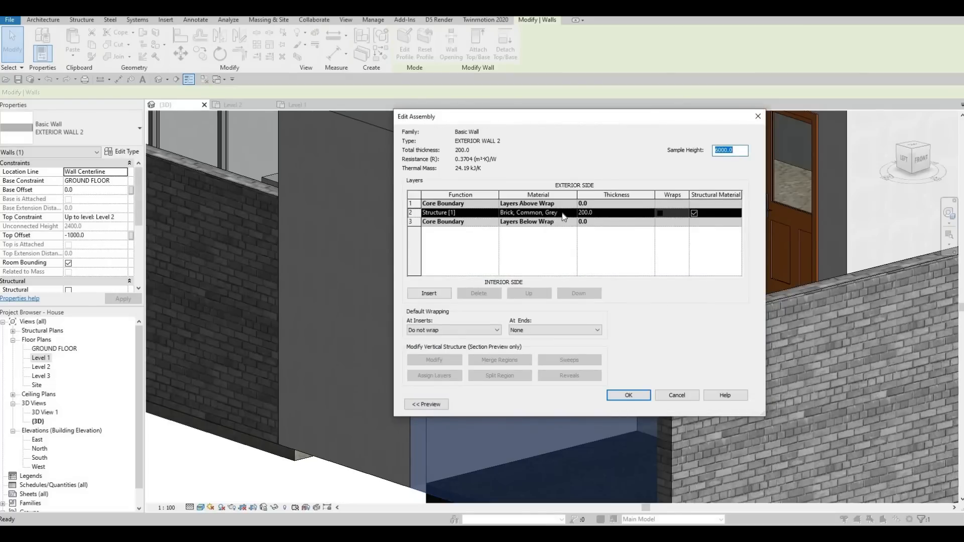
left_click(565, 215)
left_click_drag(446, 213, 469, 217)
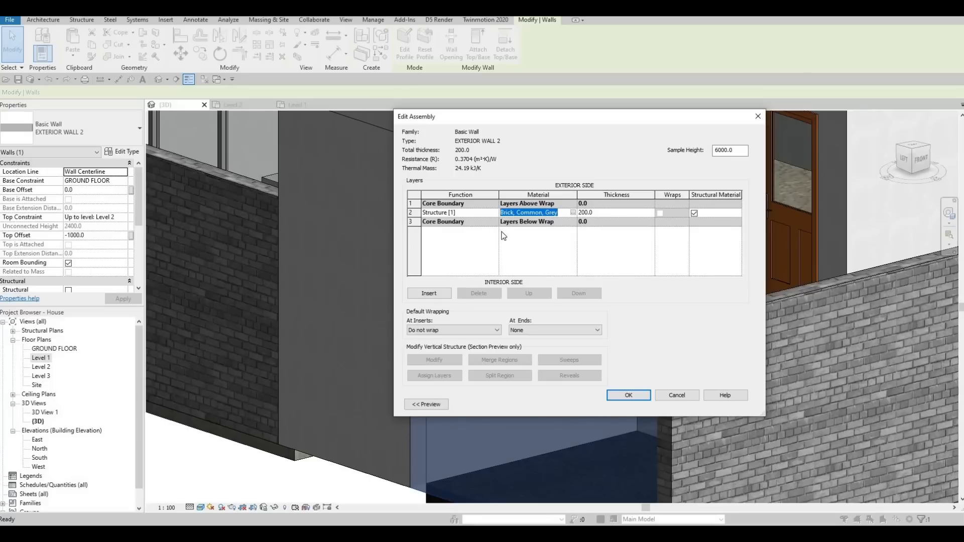
key("ctrl+c")
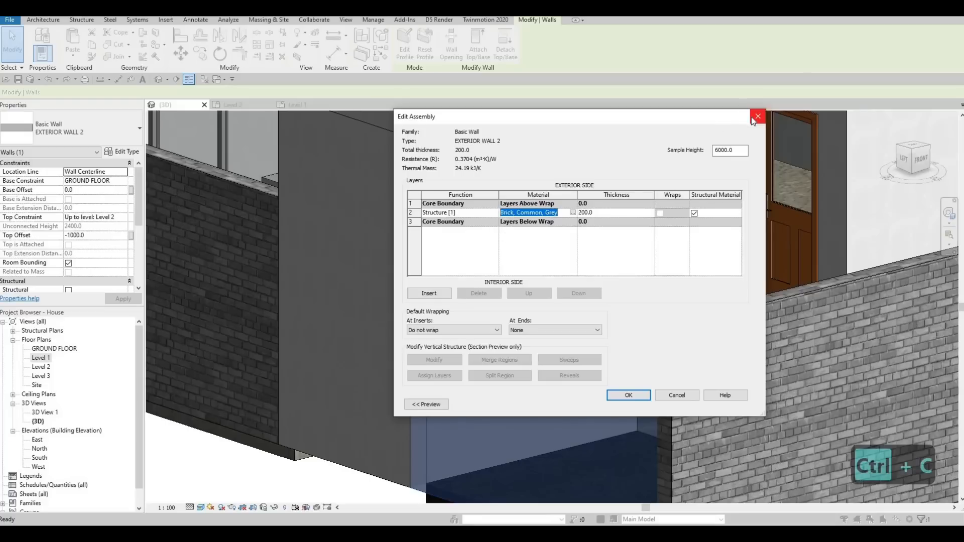
left_click(758, 116)
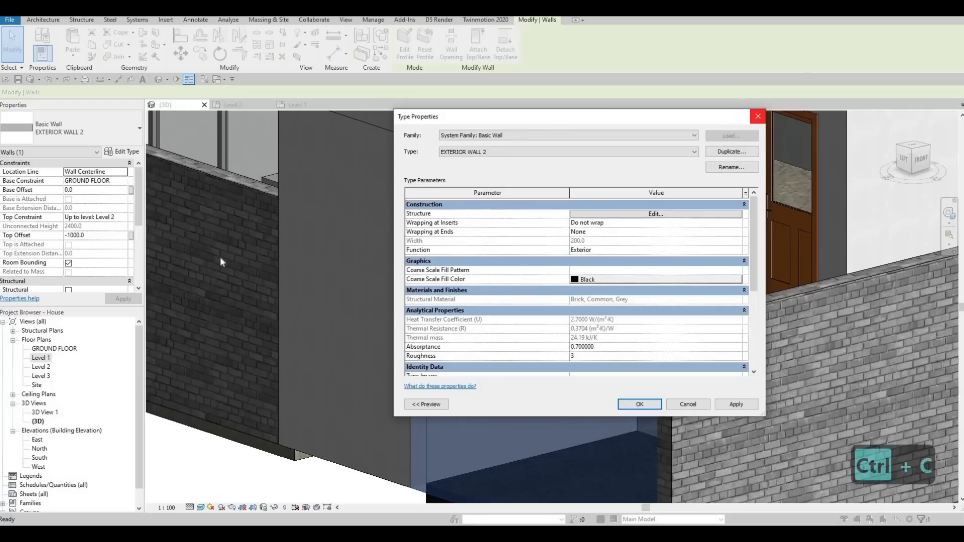
left_click(757, 117)
key("Escape")
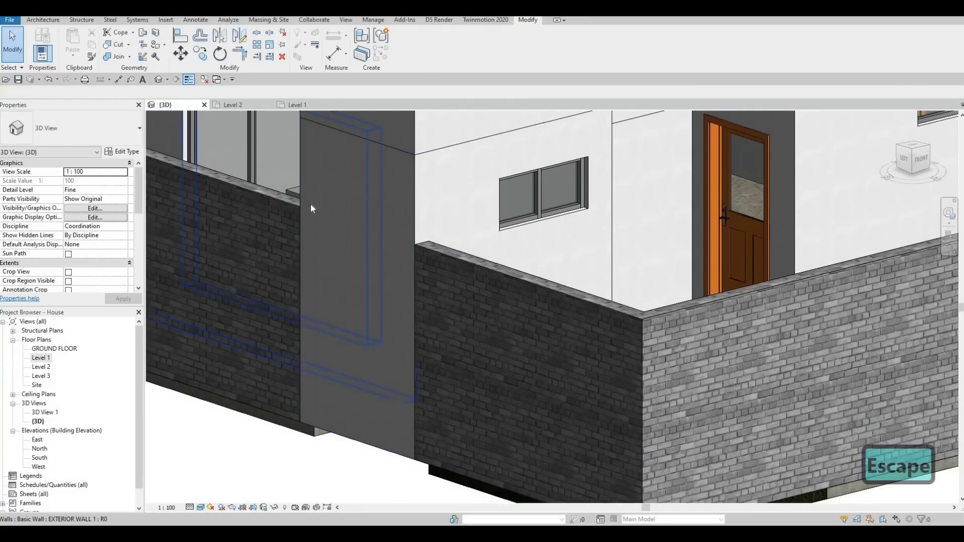
Step: Split the tall grey wall's face with a horizontal line at the top height of the adjoining low brick wall
middle_click_drag(378, 233, 420, 252)
scroll(406, 245, "down", 1)
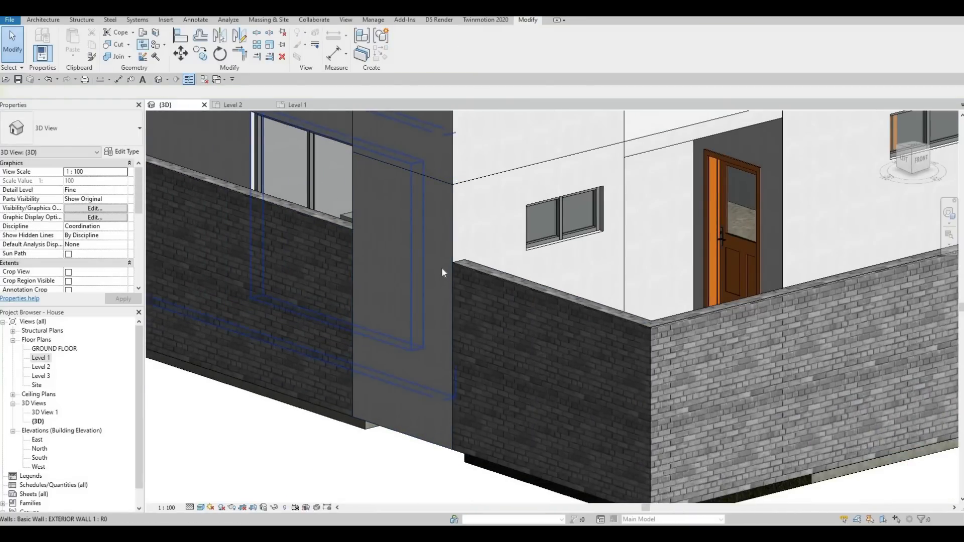
left_click(156, 33)
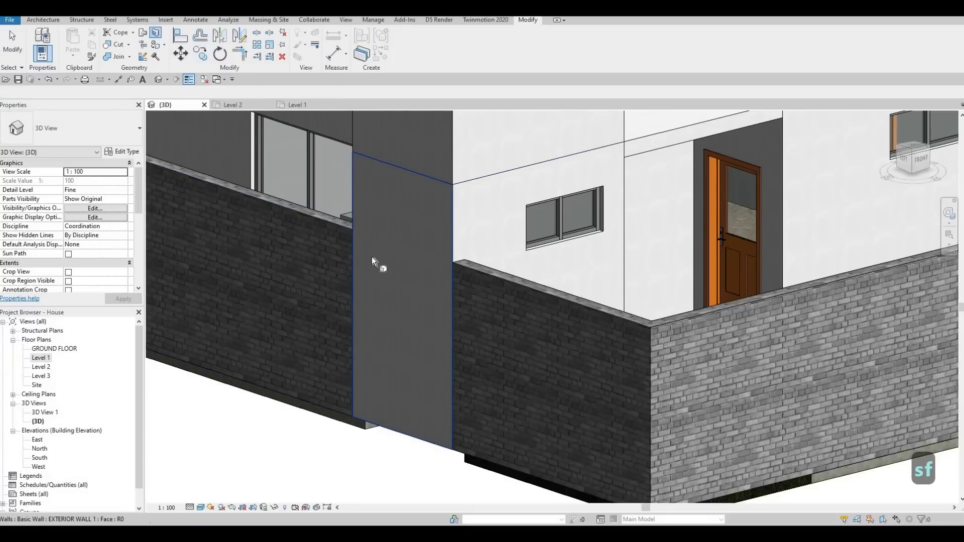
left_click(372, 257)
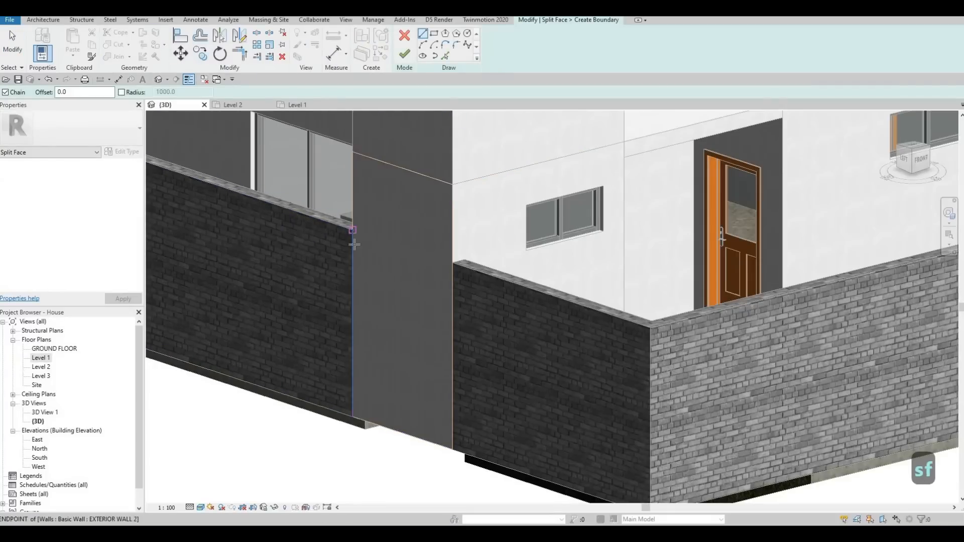
left_click(422, 34)
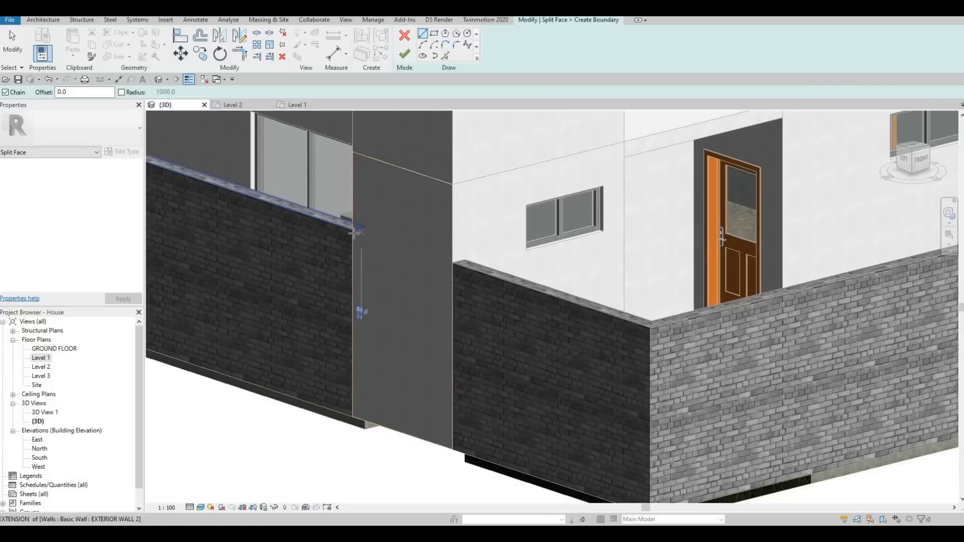
left_click(354, 232)
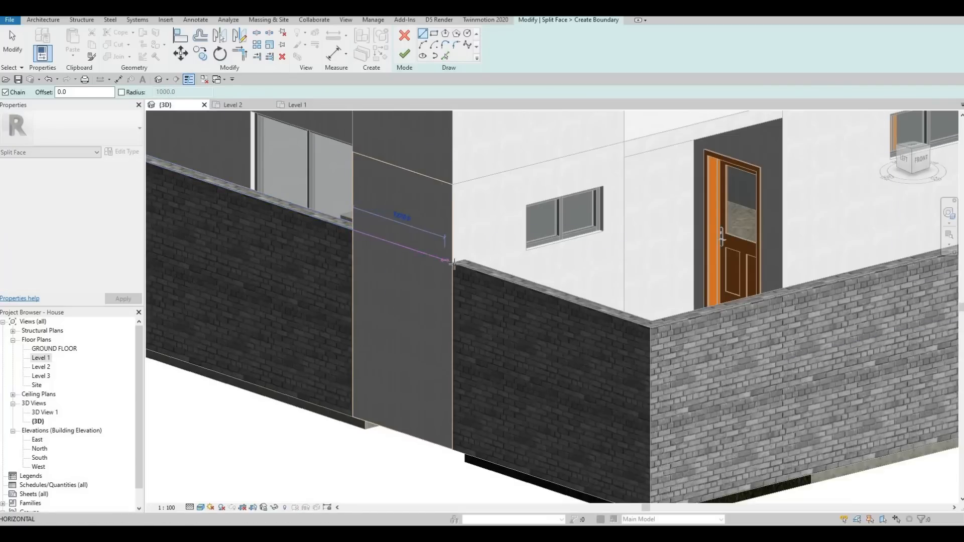
scroll(453, 263, "up", 3)
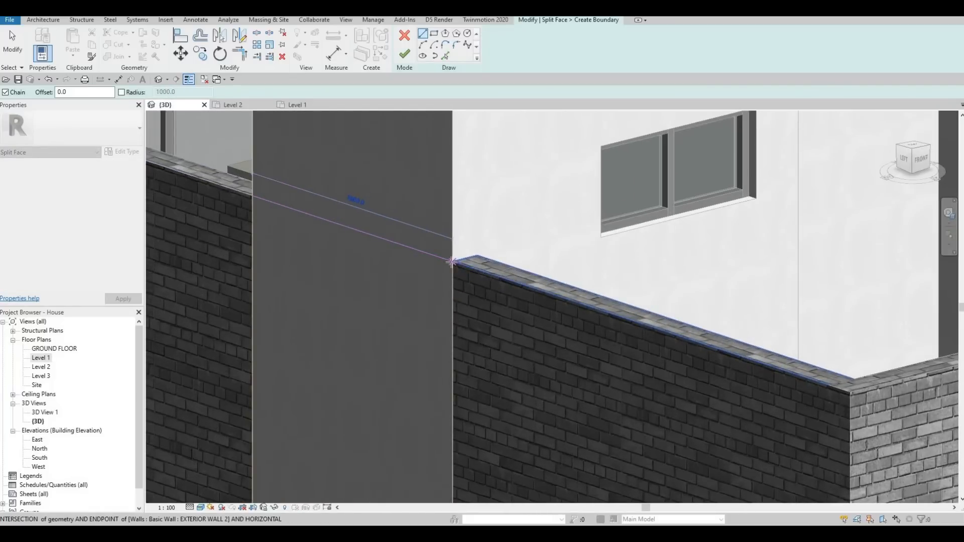
left_click(452, 261)
key("Escape")
key("Escape")
scroll(372, 260, "down", 2)
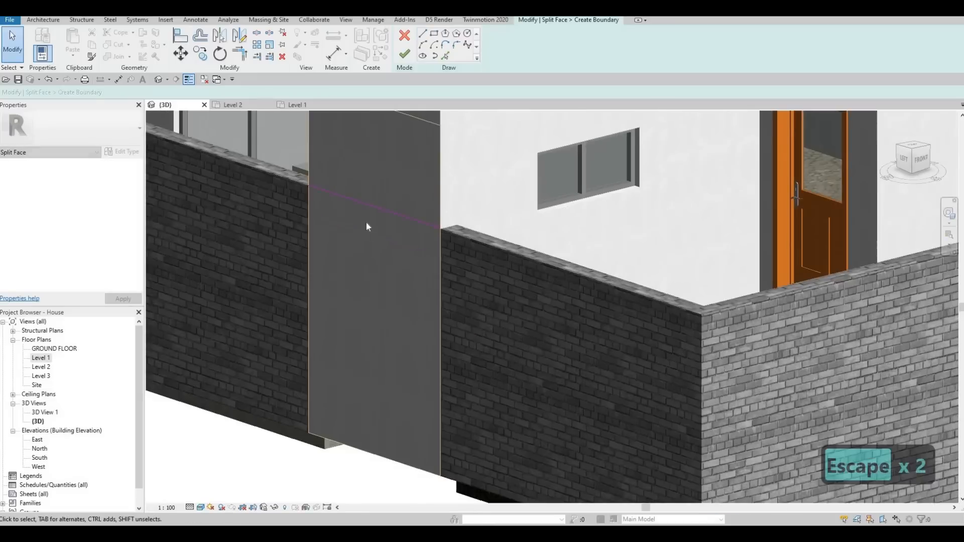
scroll(367, 224, "down", 2)
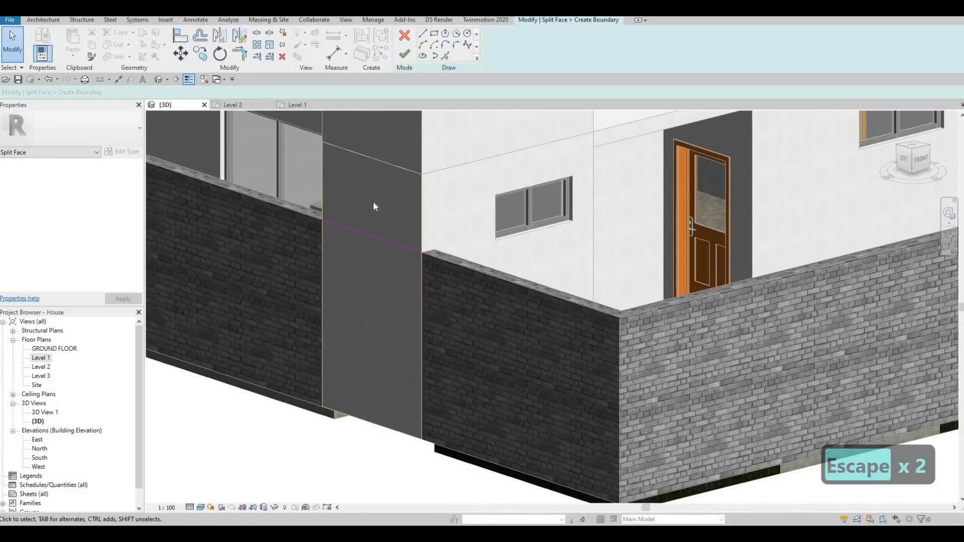
left_click(410, 55)
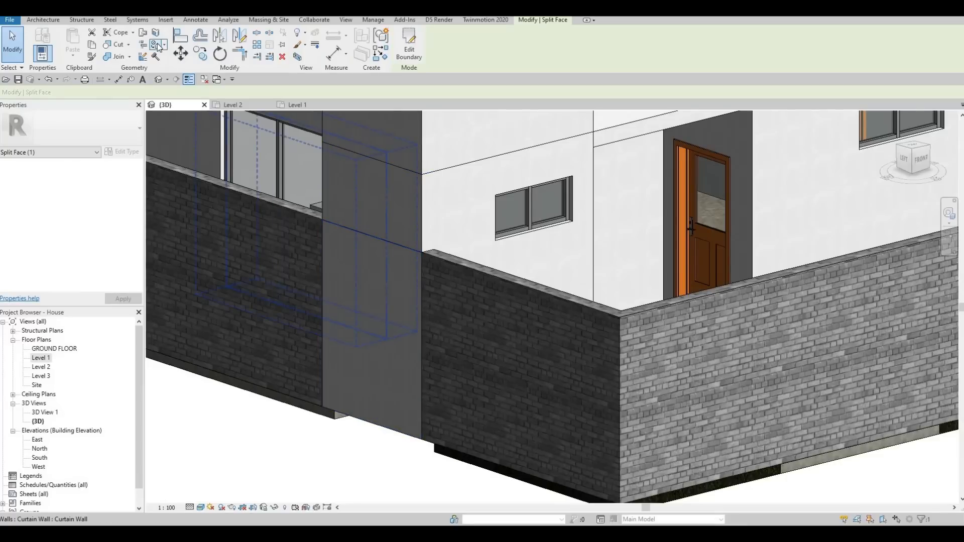
Step: Paint the lower region of the split face with the Brick, Common, Grey material found by pasting its name
key("p")
key("t")
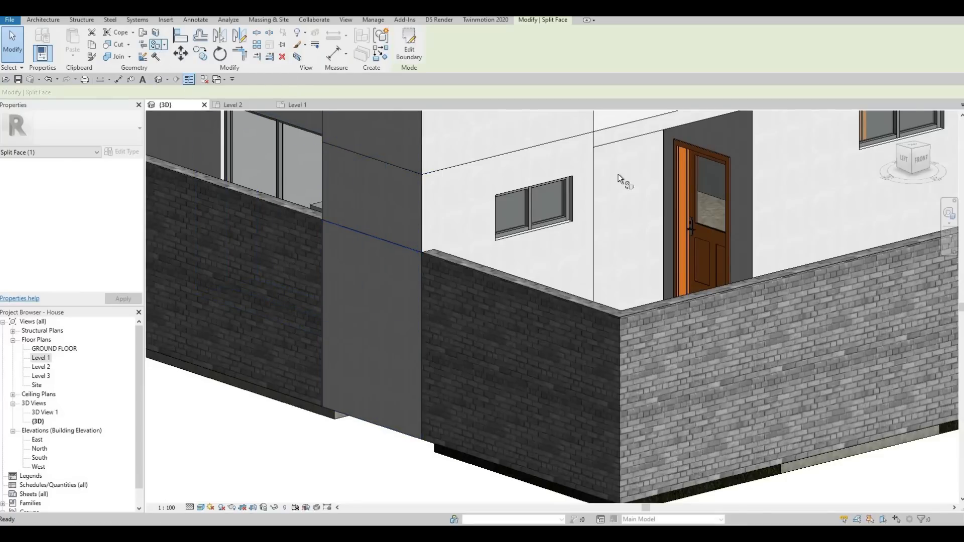
left_click(788, 180)
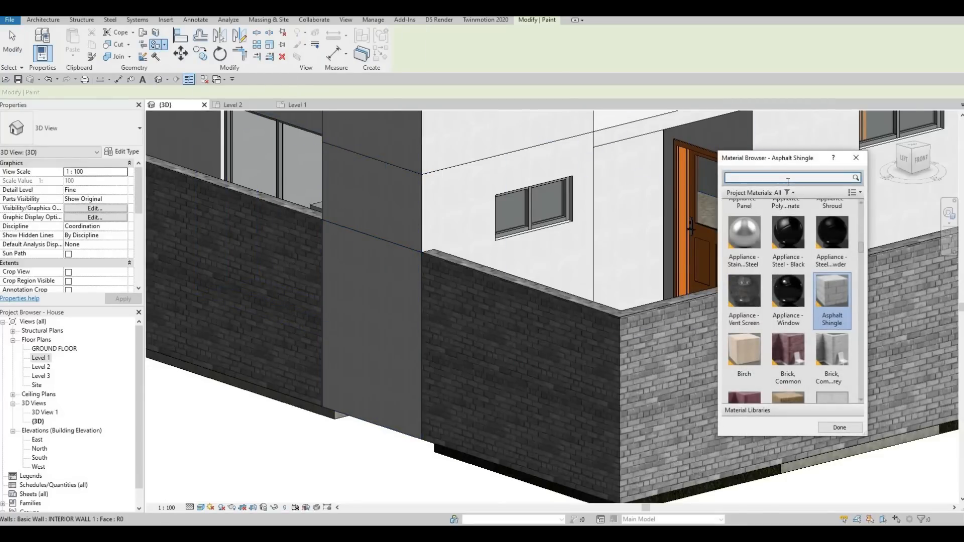
type("Brick, Common, Grey")
key("Return")
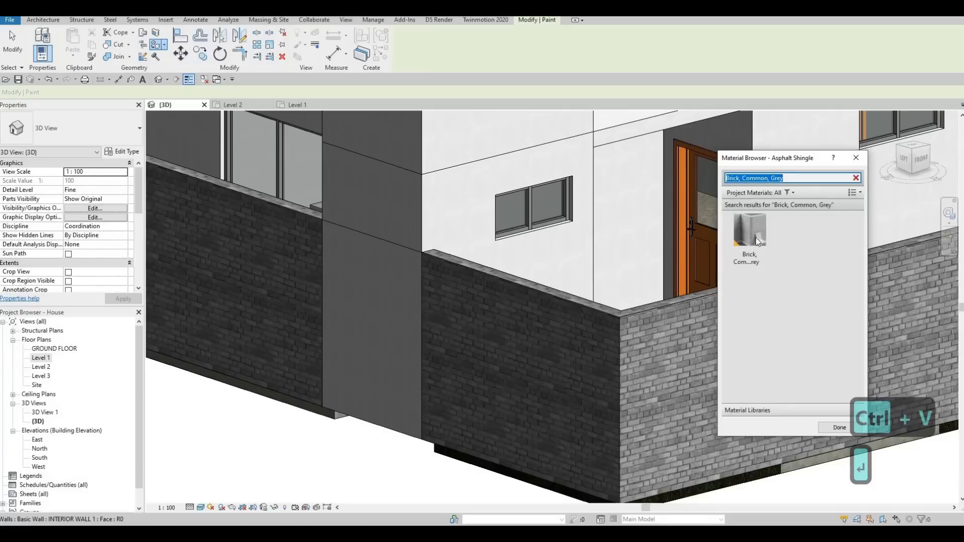
left_click(757, 241)
left_click(476, 354)
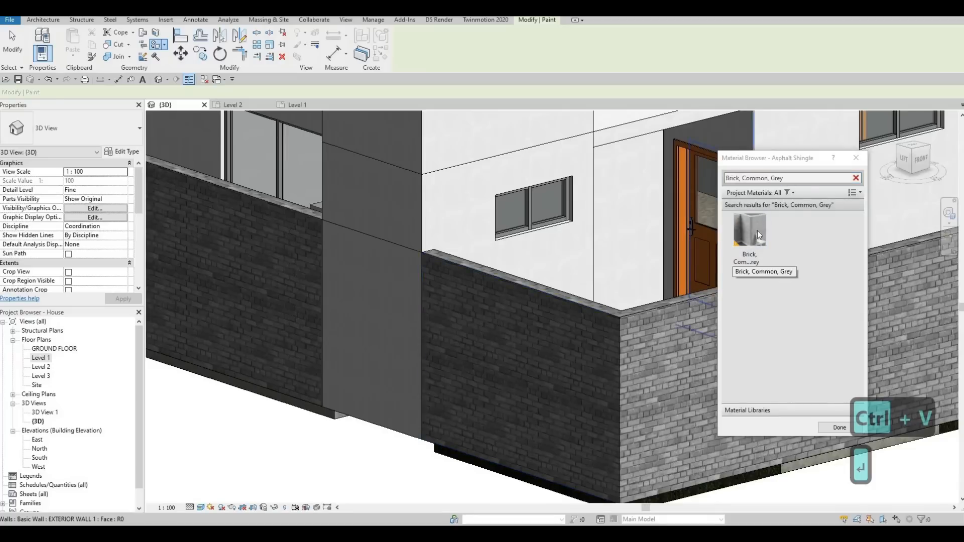
left_click(758, 235)
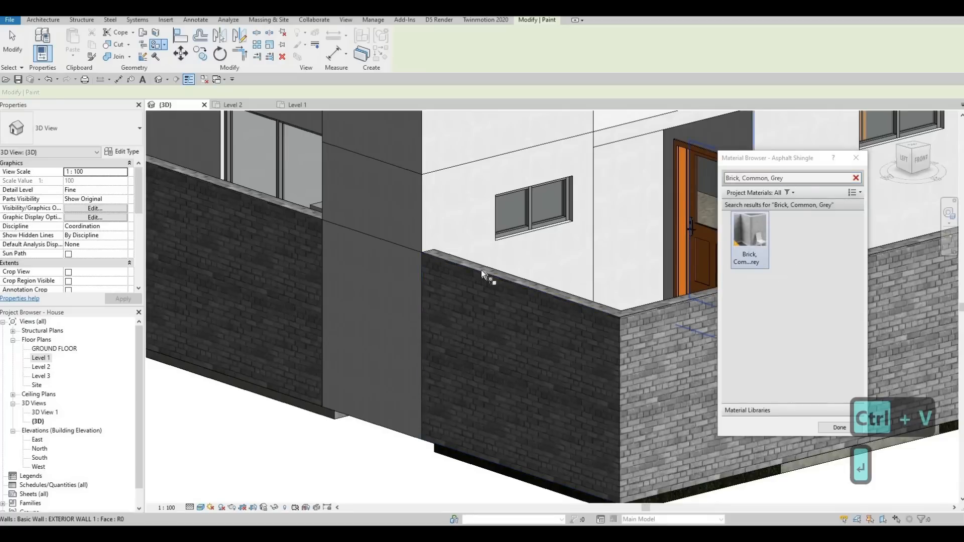
left_click(366, 272)
scroll(399, 284, "down", 2)
key("Escape")
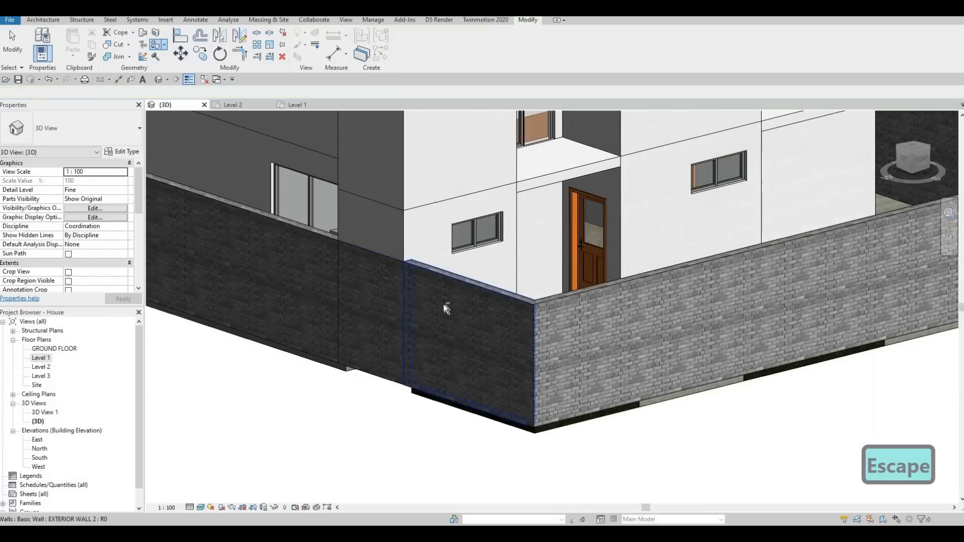
Step: Orbit around the 3D model to review the walls and open the GROUND FLOOR plan
middle_click_drag(446, 308, 739, 313, "shift")
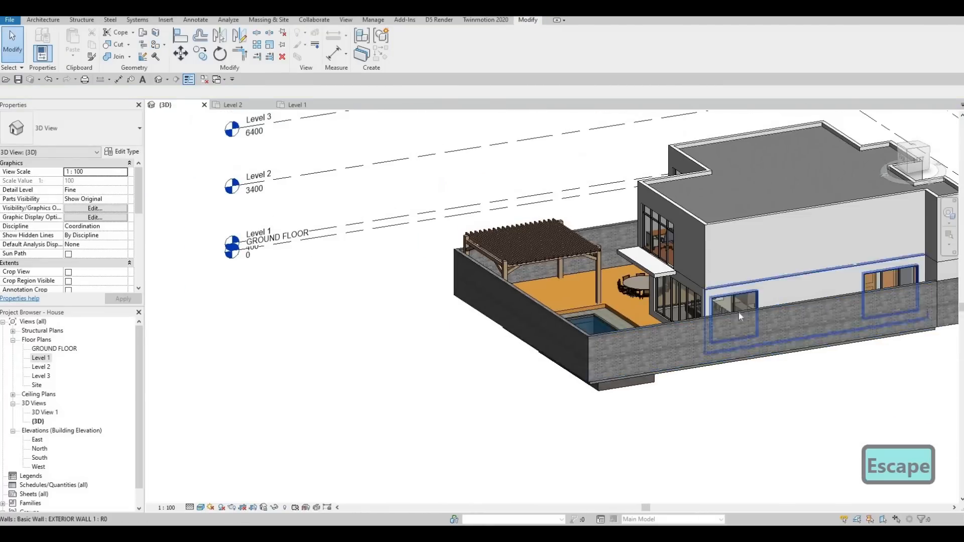
left_click(805, 336)
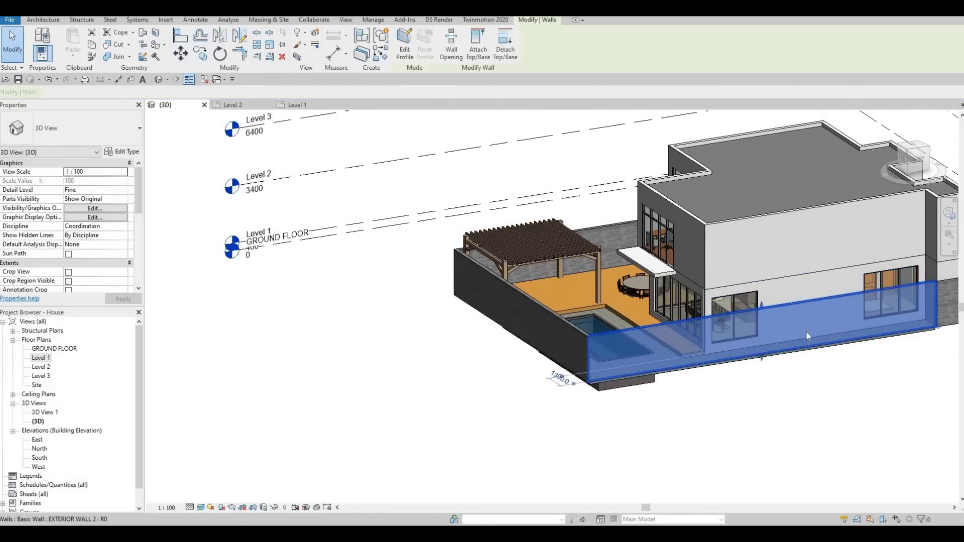
middle_click_drag(806, 330, 681, 311, "shift")
key("Escape")
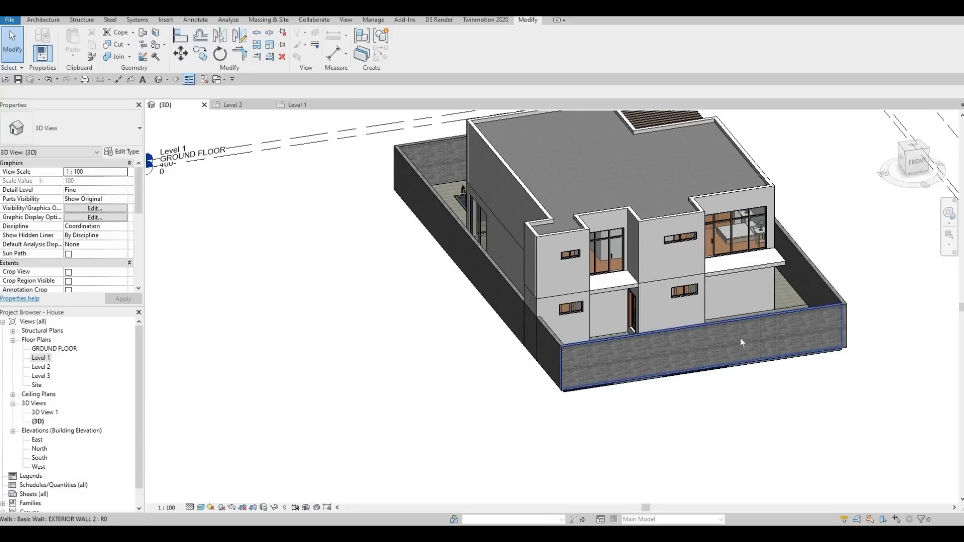
double_click(51, 349)
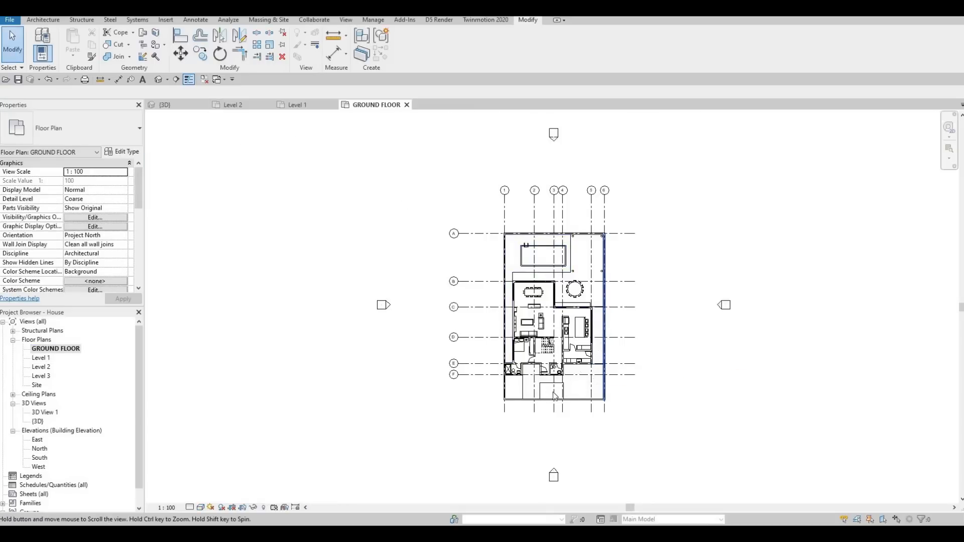
scroll(546, 393, "up", 5)
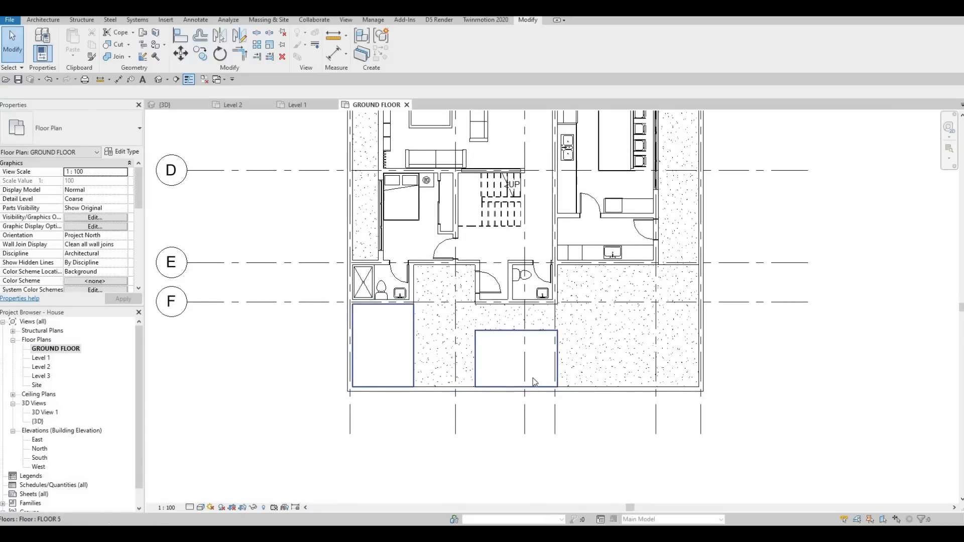
Step: Start Split Element and split the front EXTERIOR WALL 2 wall at two points on either side of the left floor opening
middle_click_drag(575, 397, 574, 380)
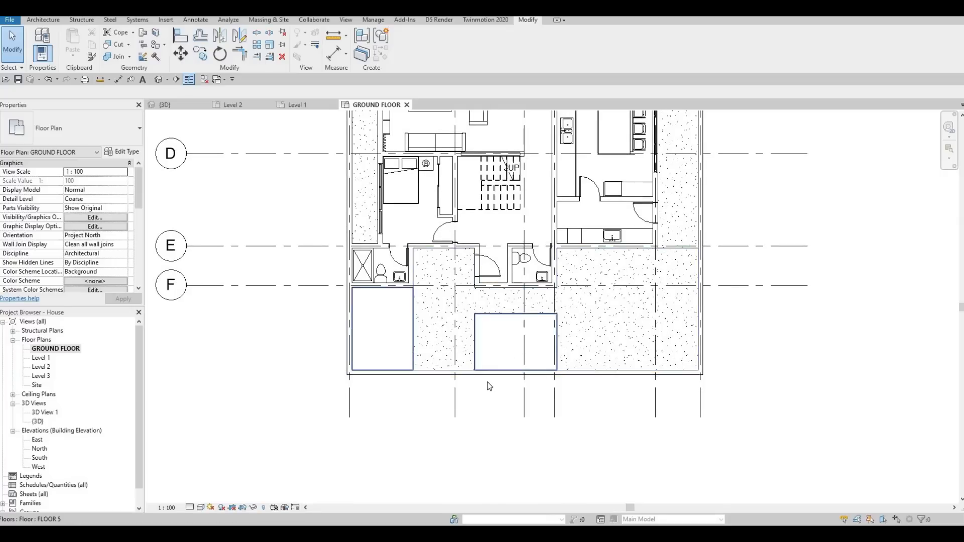
key("s")
key("l")
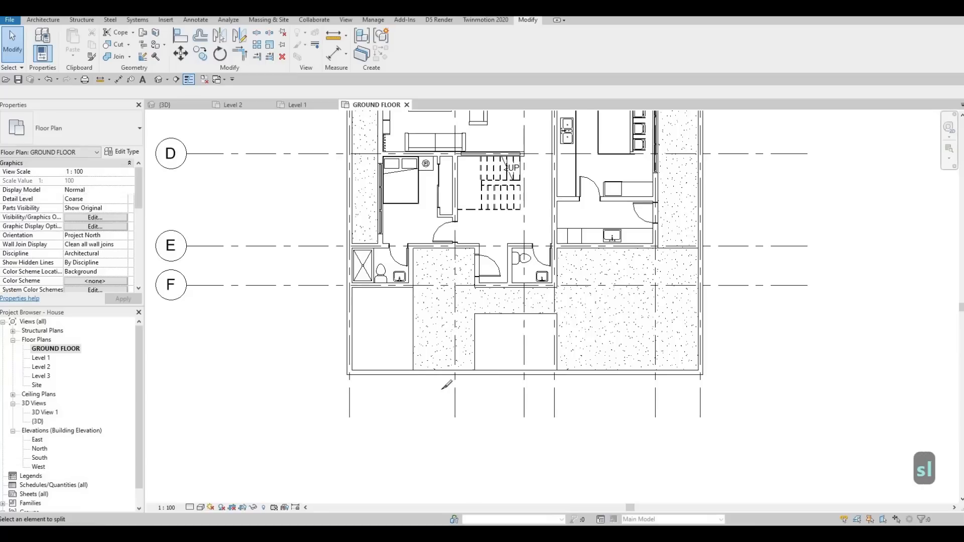
scroll(471, 387, "up", 2)
scroll(417, 368, "up", 2)
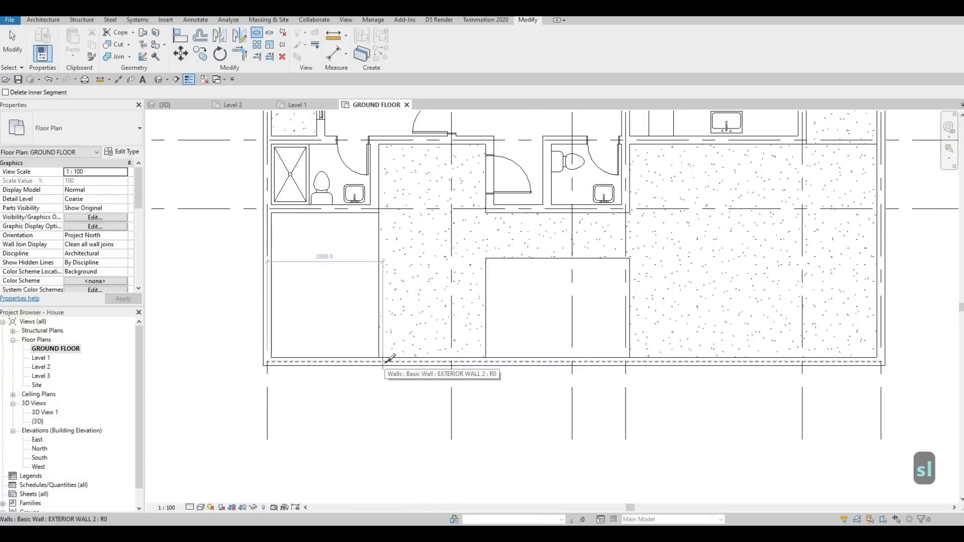
scroll(384, 360, "up", 2)
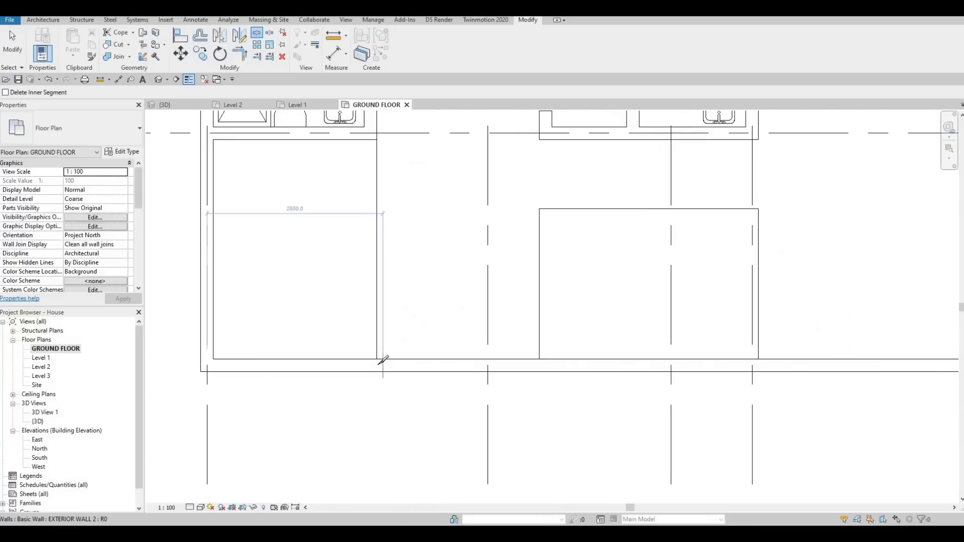
left_click(383, 359)
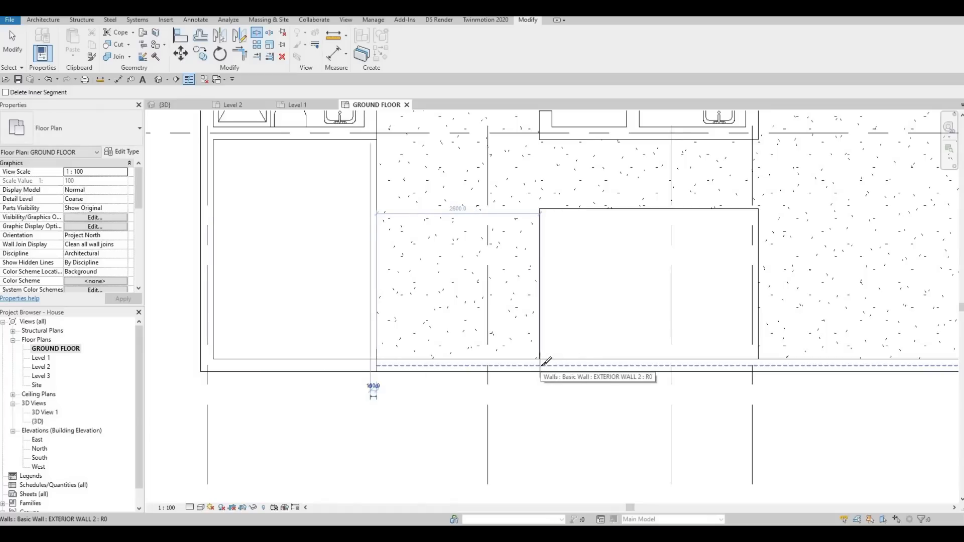
left_click(540, 335)
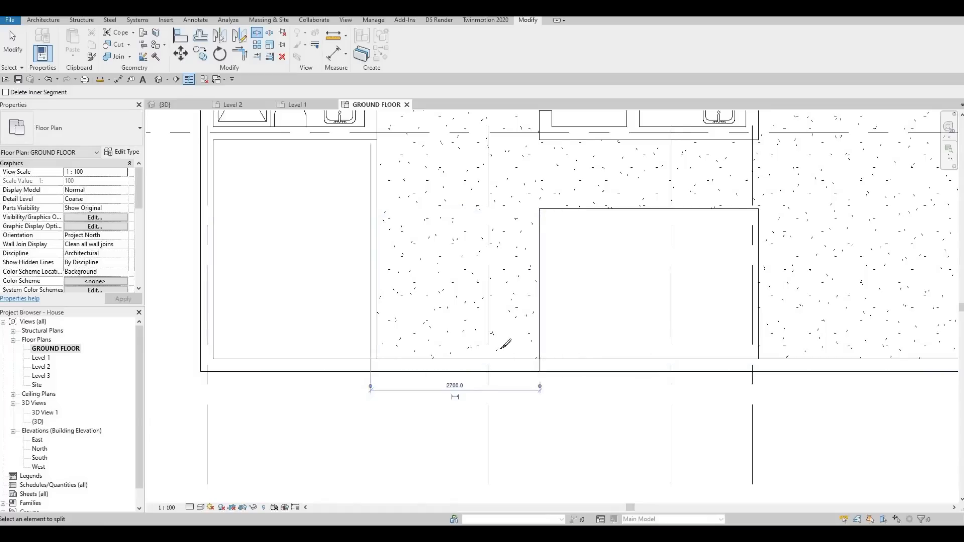
Step: Split the same front wall at two more points, beside the middle low wall and at the right corner
scroll(540, 335, "down", 2)
middle_click_drag(670, 351, 527, 355)
scroll(527, 354, "up", 1)
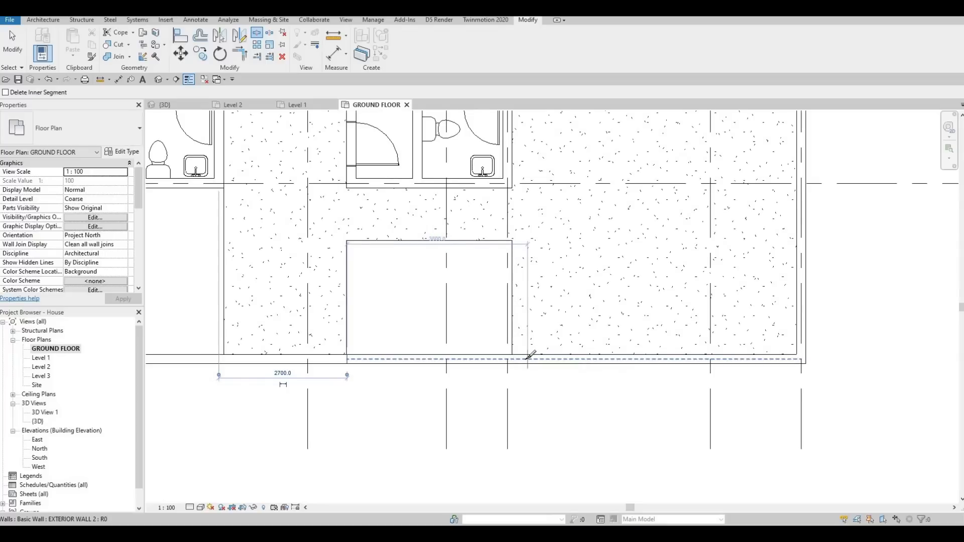
left_click(522, 355)
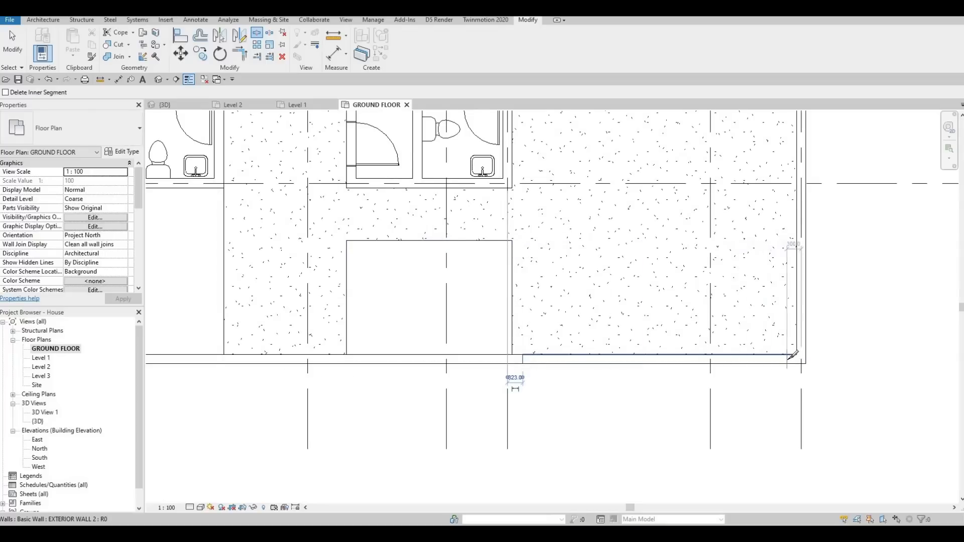
left_click(792, 369)
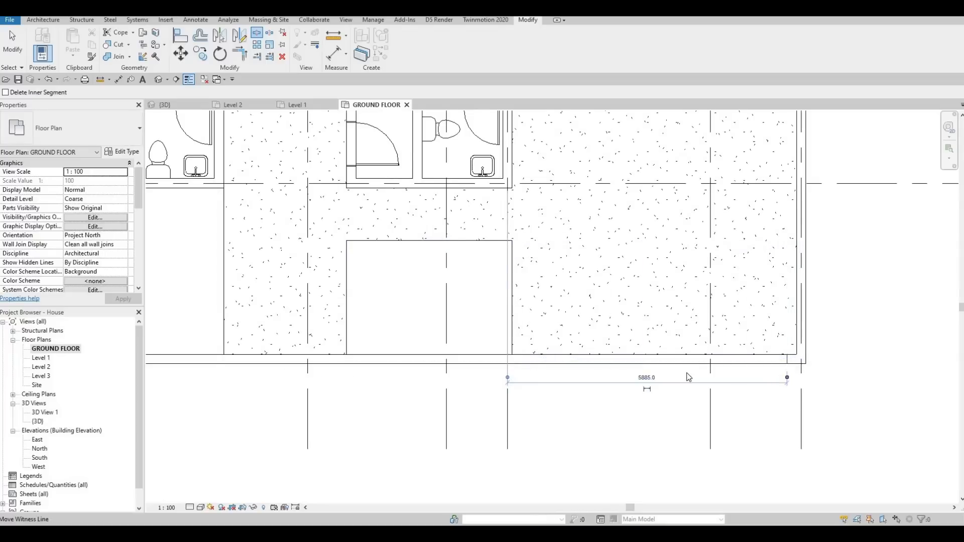
key("Escape")
key("Escape")
Step: Delete the two split front wall segments flanking the middle low brick wall
left_click(625, 384)
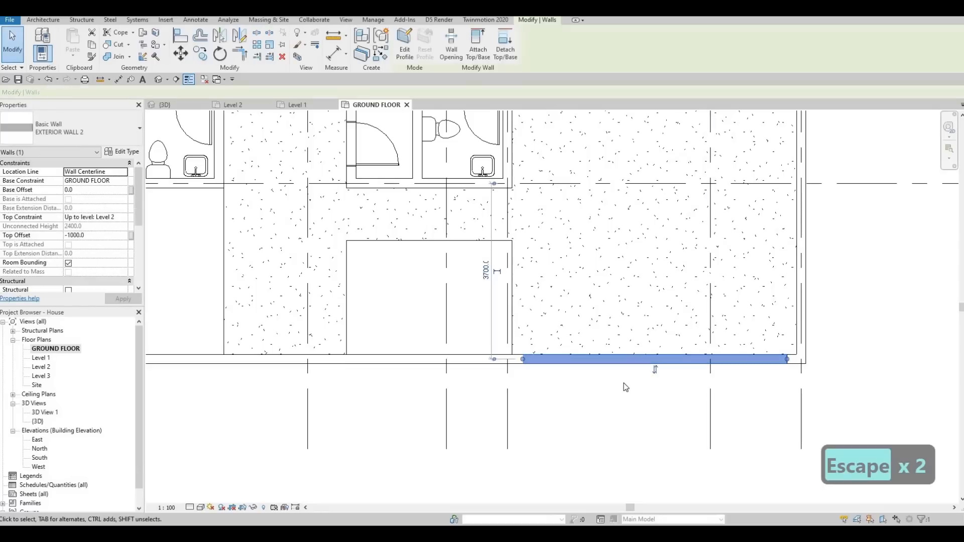
key("Delete")
middle_click_drag(322, 376, 453, 361)
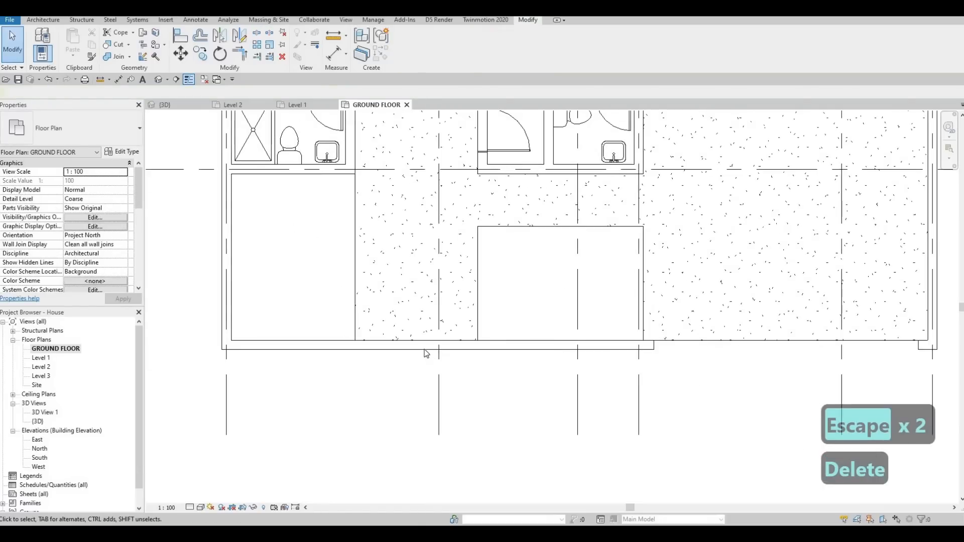
left_click(424, 346)
key("Delete")
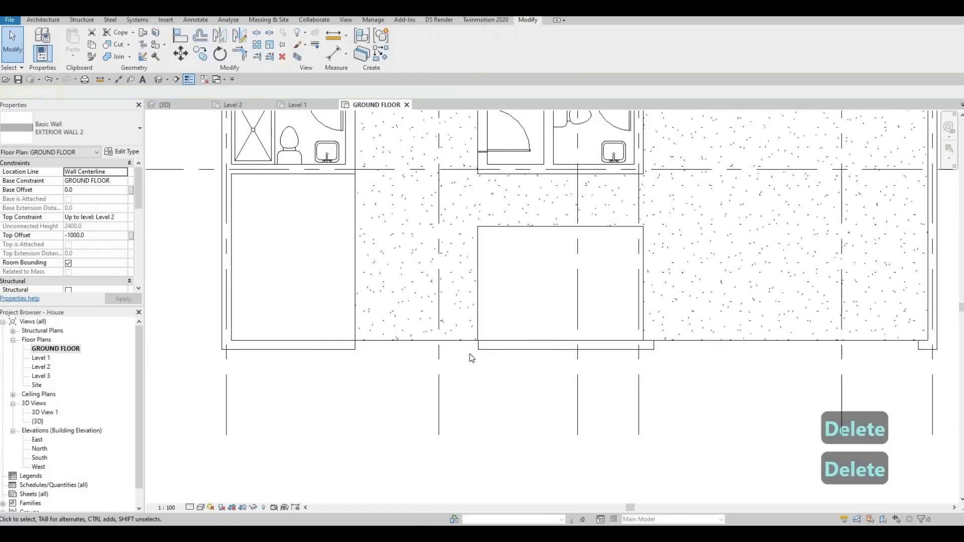
Step: Switch to the 3D view and orbit around the front of the house to review the walls
scroll(469, 355, "down", 2)
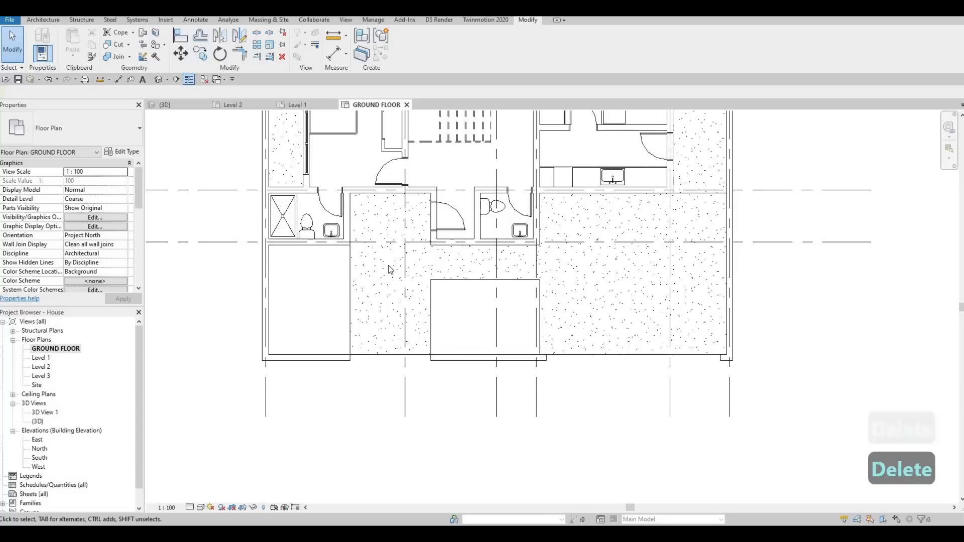
left_click(173, 105)
middle_click_drag(775, 315, 593, 280)
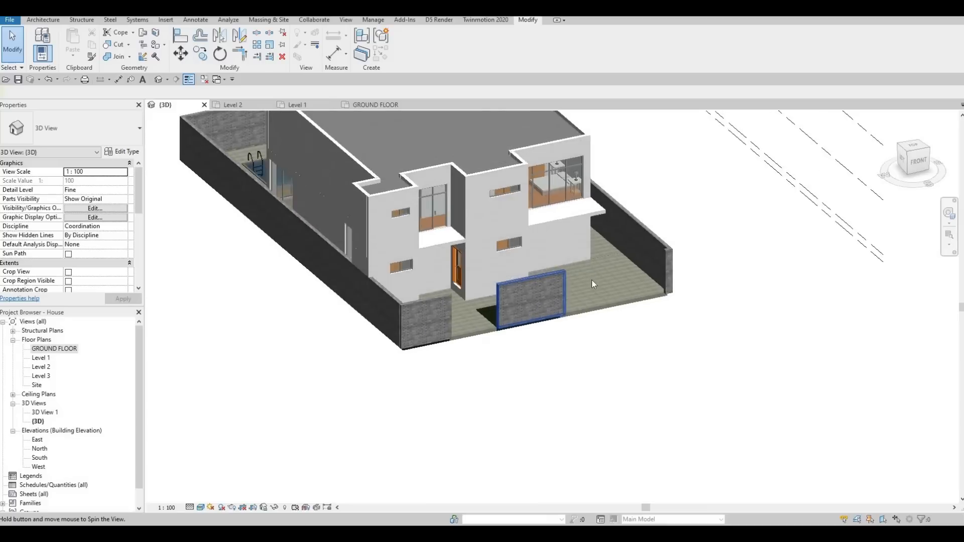
scroll(589, 282, "up", 2)
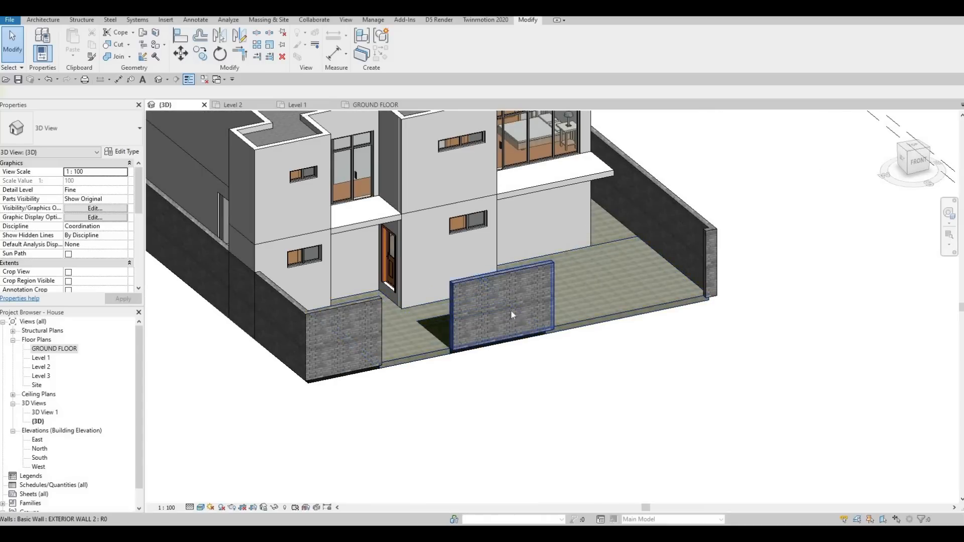
middle_click_drag(625, 315, 643, 308)
middle_click_drag(592, 335, 466, 314, "shift")
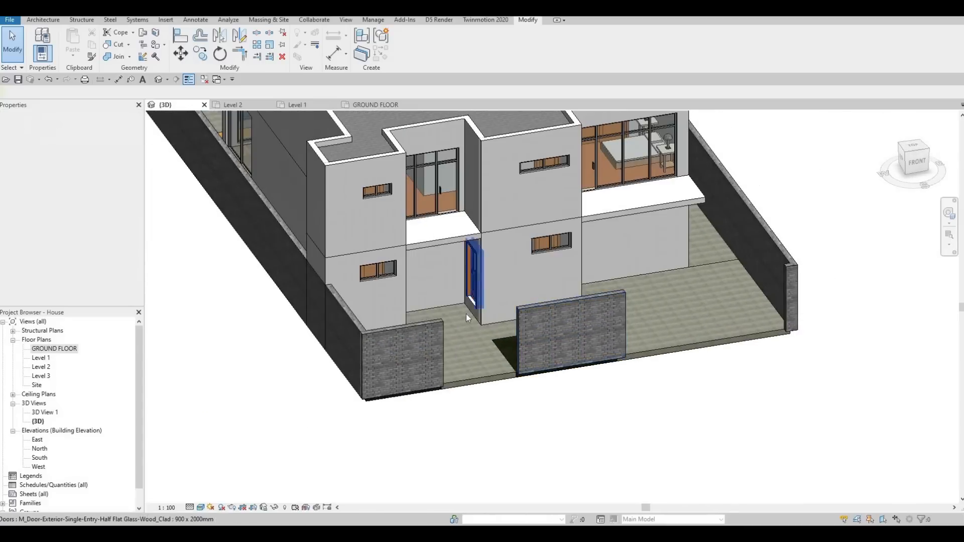
scroll(472, 298, "up", 3)
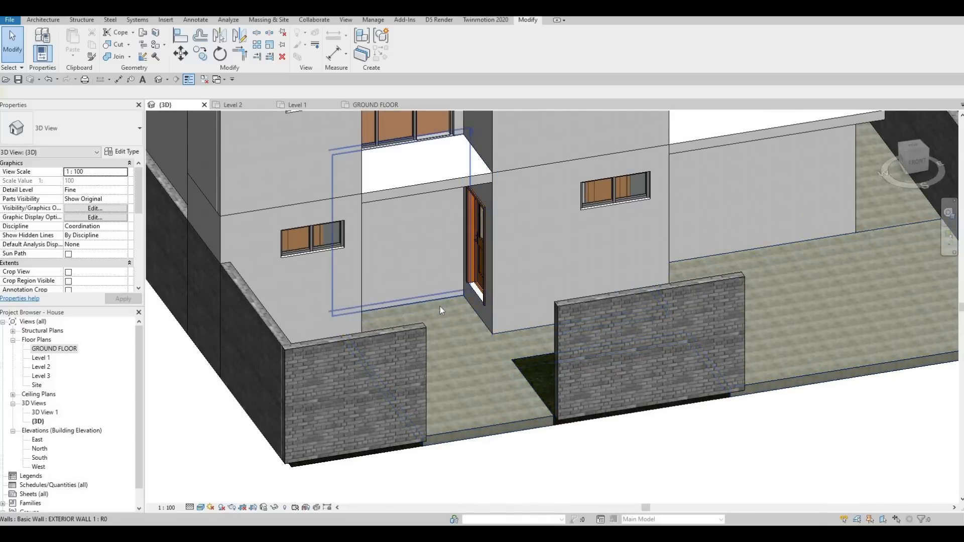
Step: Open the GROUND FLOOR plan and copy the material name Concrete, Lightweight from the FLOOR 4 type's structure layer
double_click(54, 350)
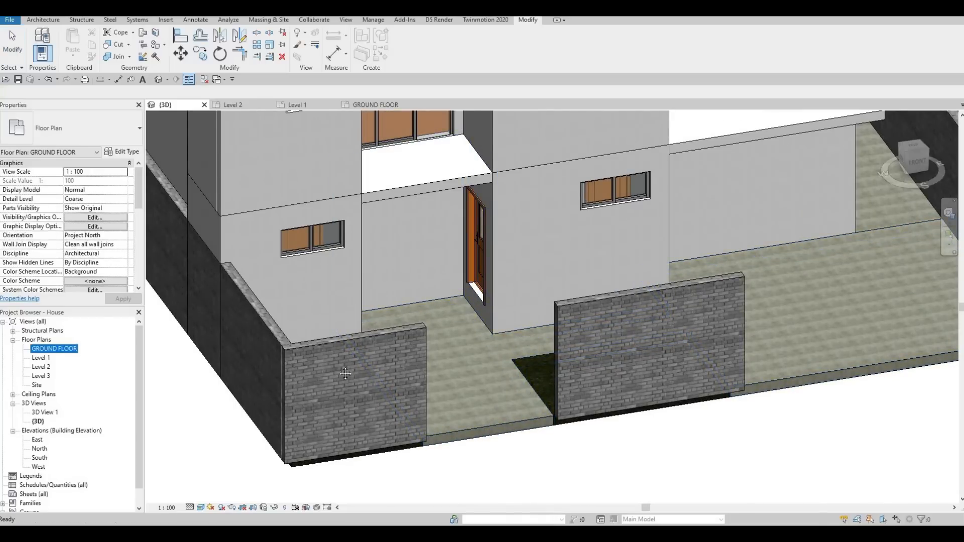
left_click(389, 326)
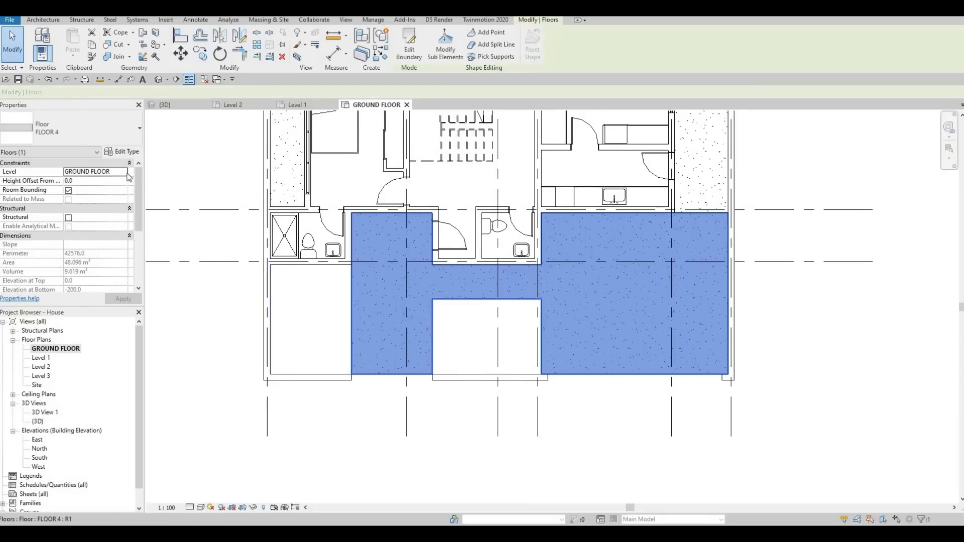
left_click(122, 152)
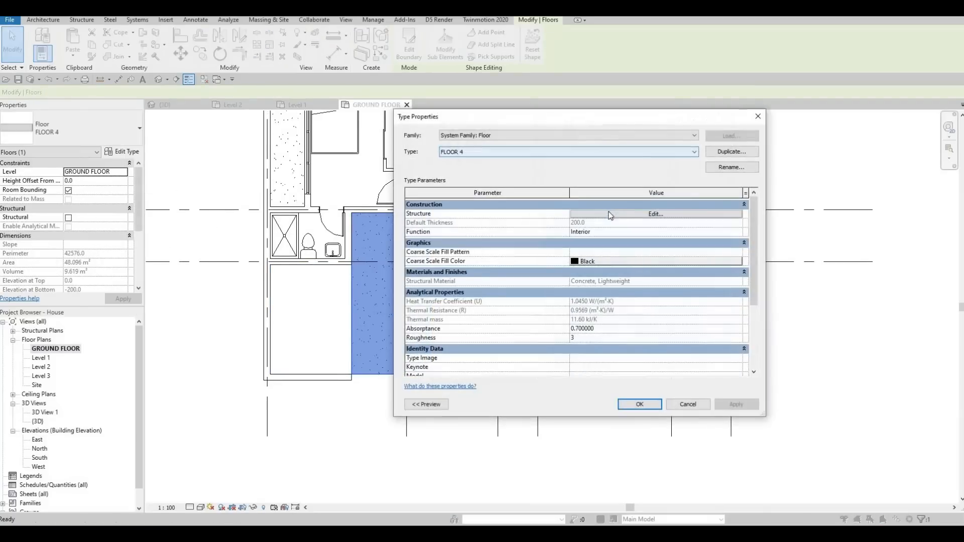
left_click(597, 216)
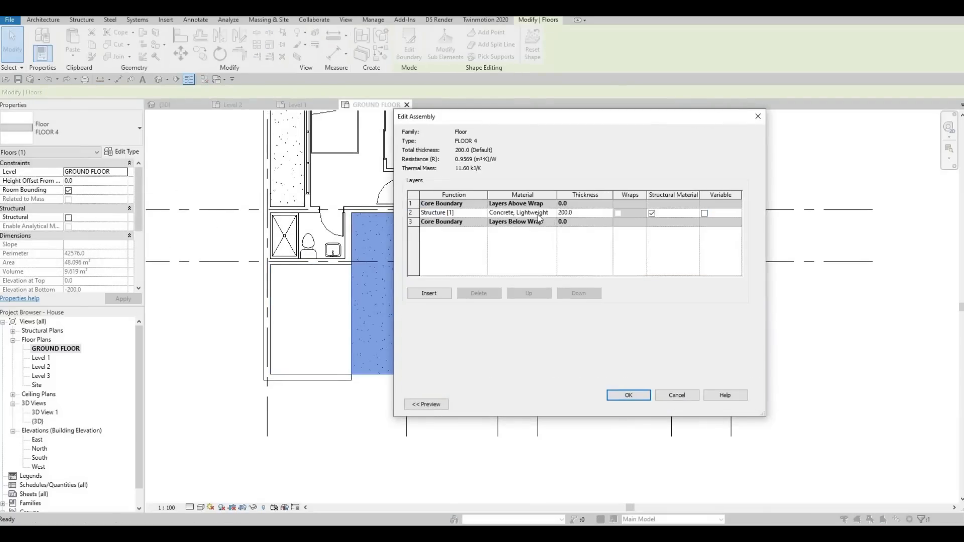
left_click(541, 213)
key("ctrl+a")
key("ctrl+c")
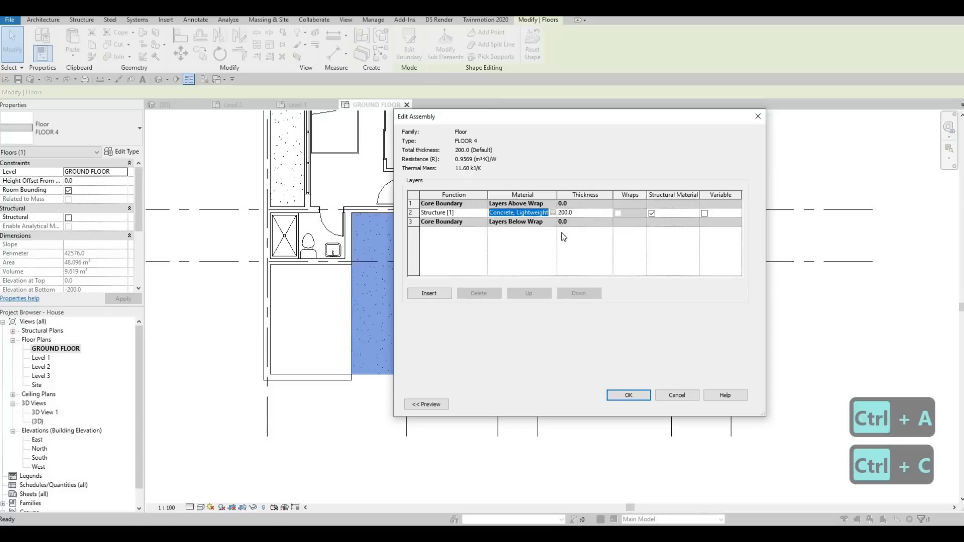
left_click(628, 395)
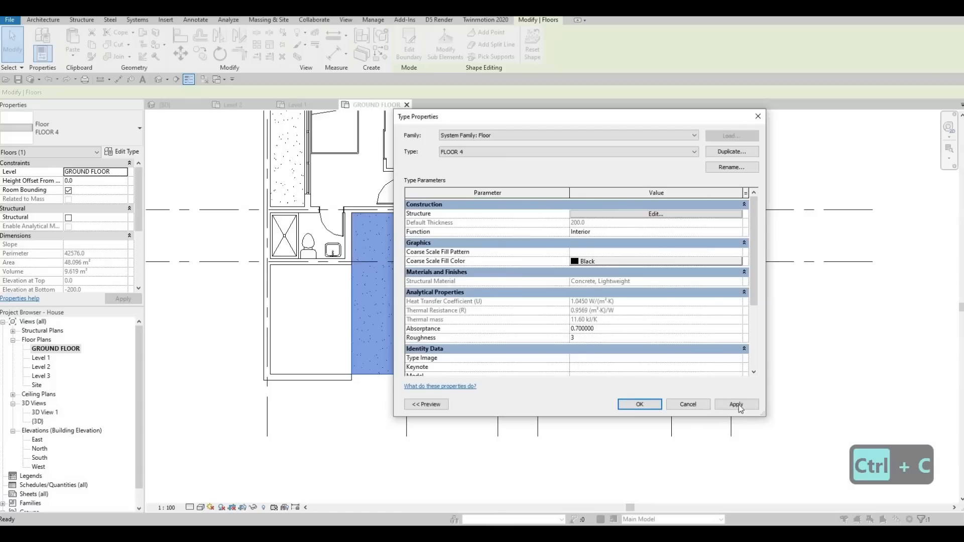
left_click(639, 404)
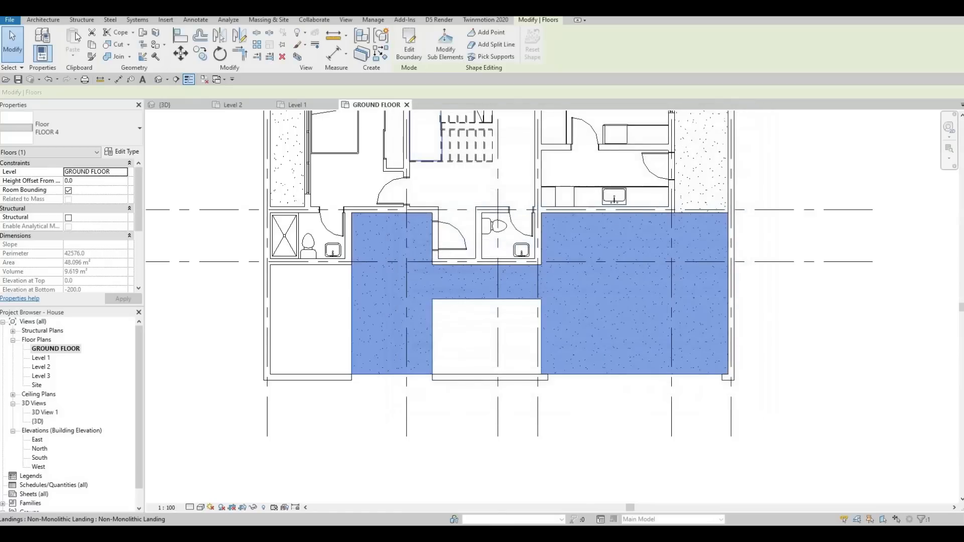
key("Escape")
key("Escape")
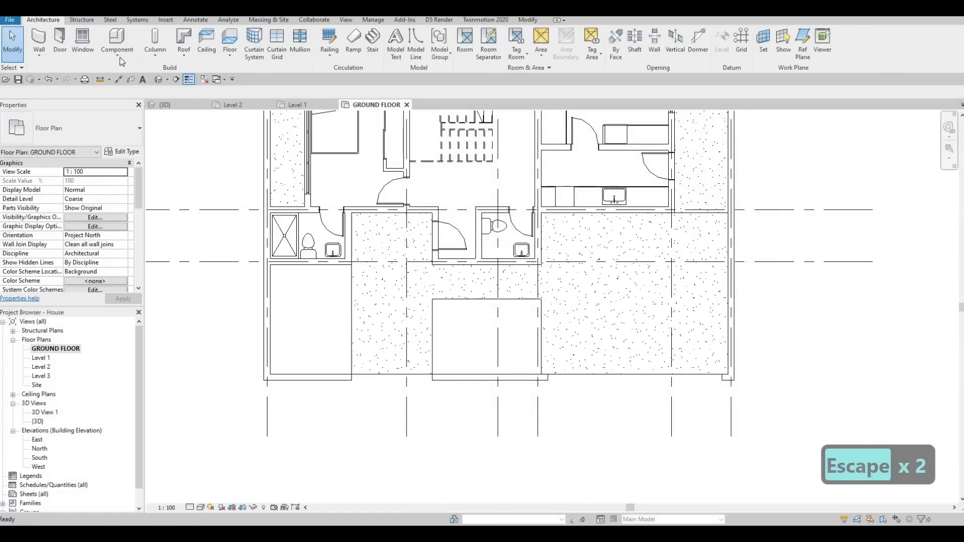
Step: Create a new in-place component in the Generic Models category with the default name
left_click(121, 59)
left_click(135, 97)
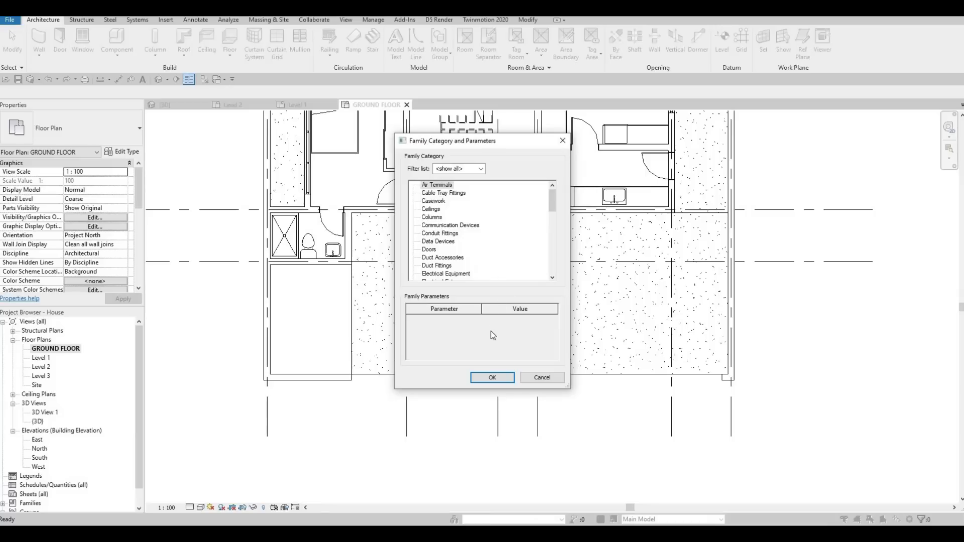
scroll(444, 236, "down", 4)
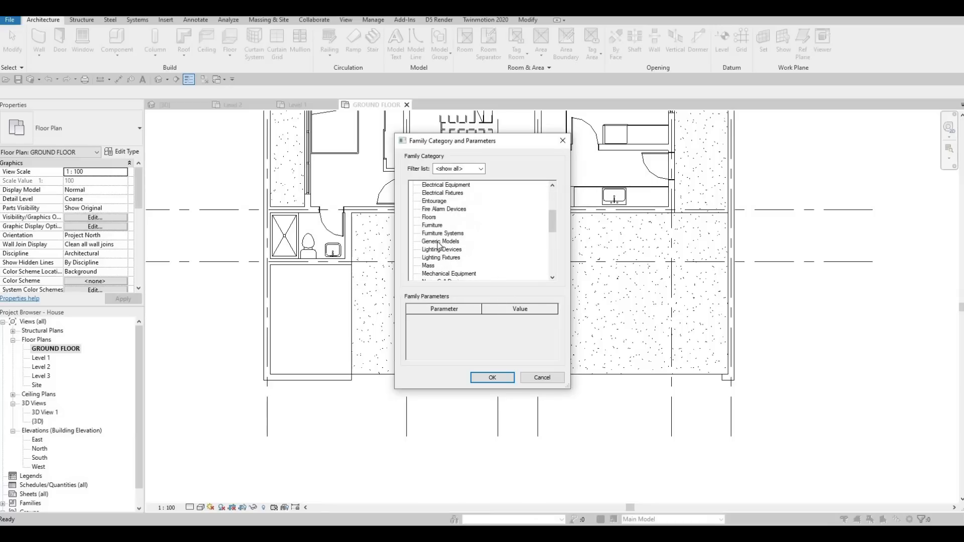
left_click(492, 377)
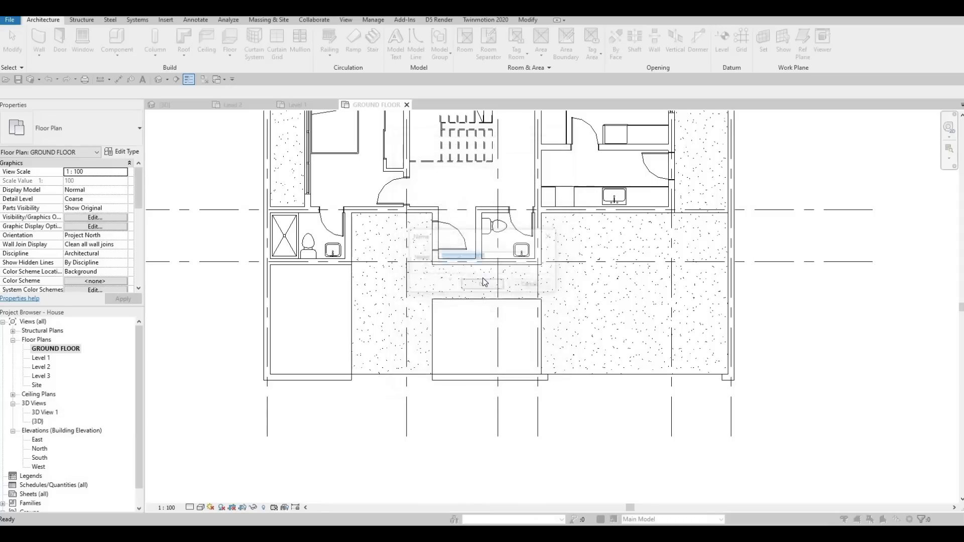
key("Return")
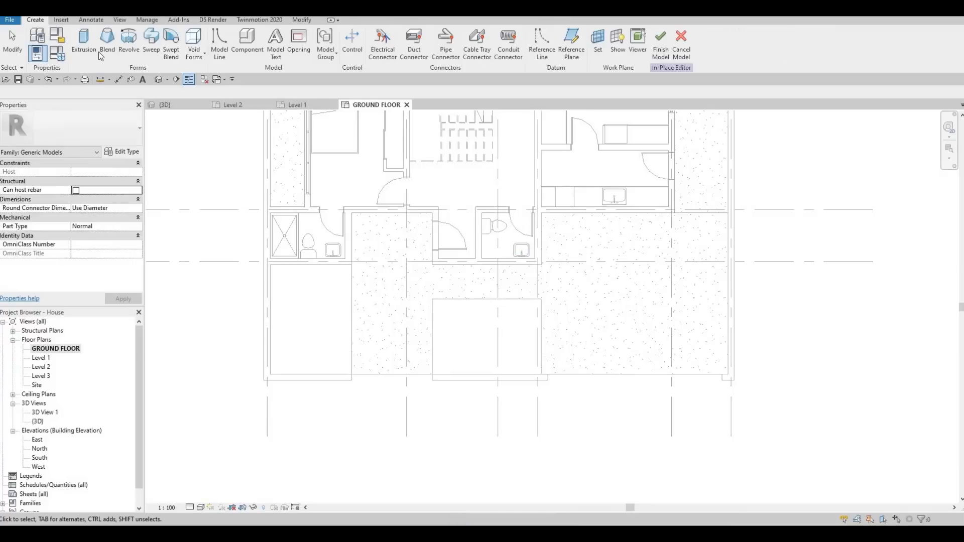
Step: Sketch a rectangular extrusion across the entrance from the interior wall corner to the front wall, assigning the material Concrete, Lightweight
left_click(84, 44)
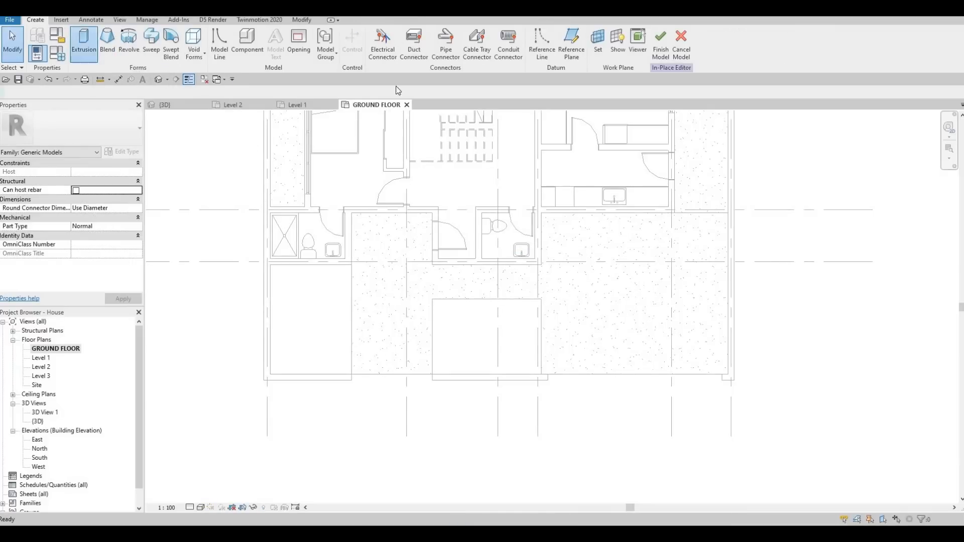
scroll(365, 226, "up", 2)
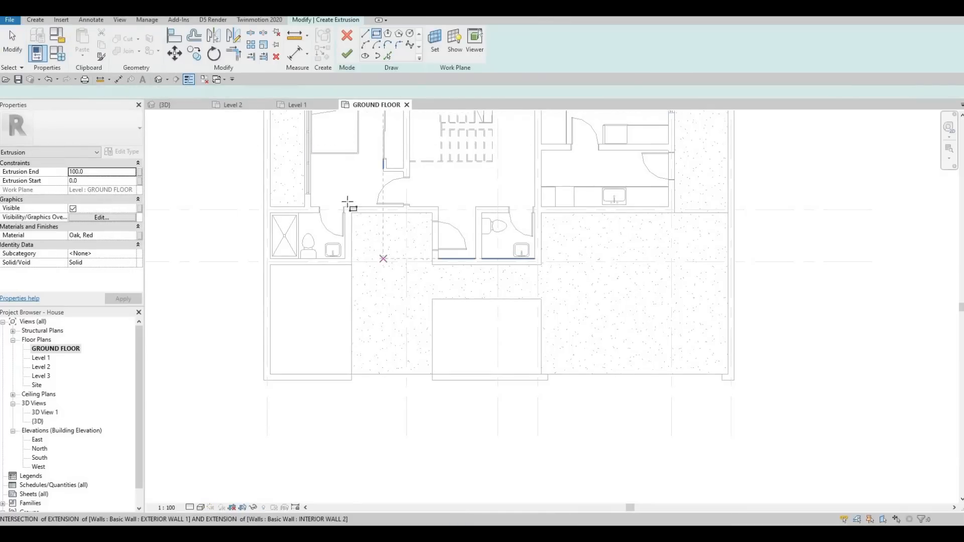
left_click(342, 200)
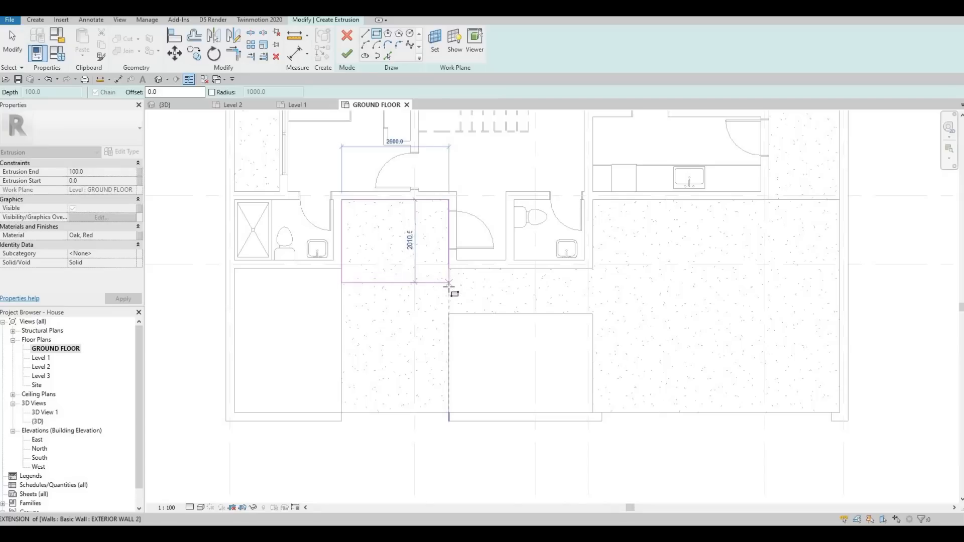
left_click(448, 287)
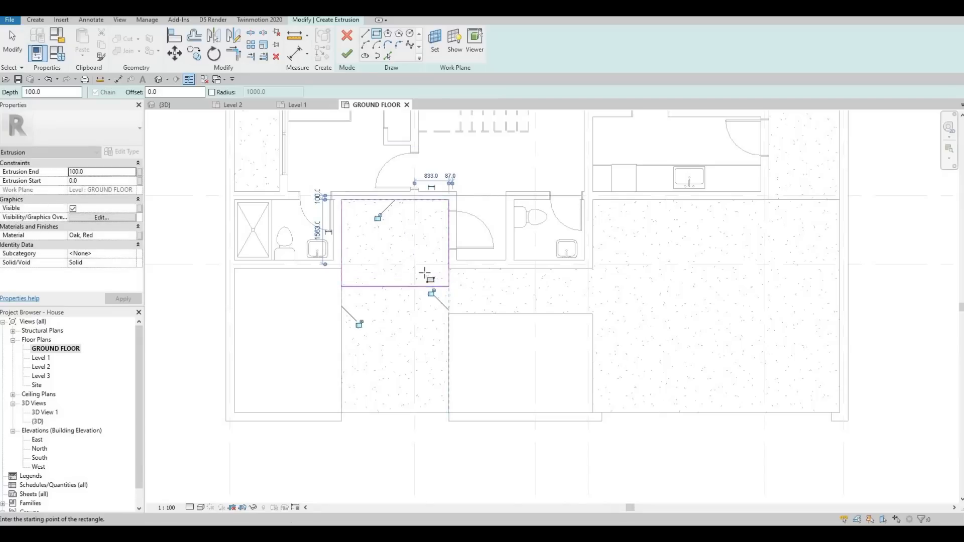
left_click(111, 236)
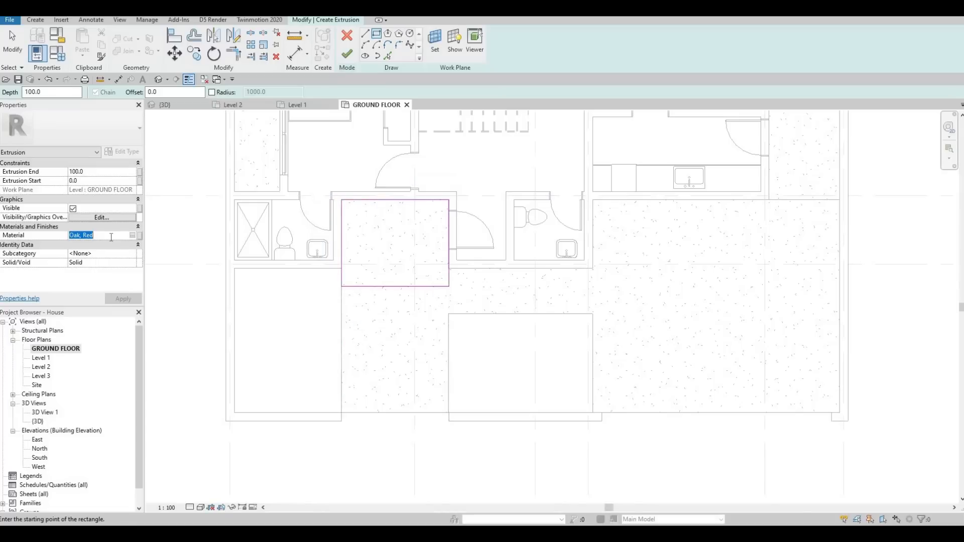
type("Concrete, Lightweight")
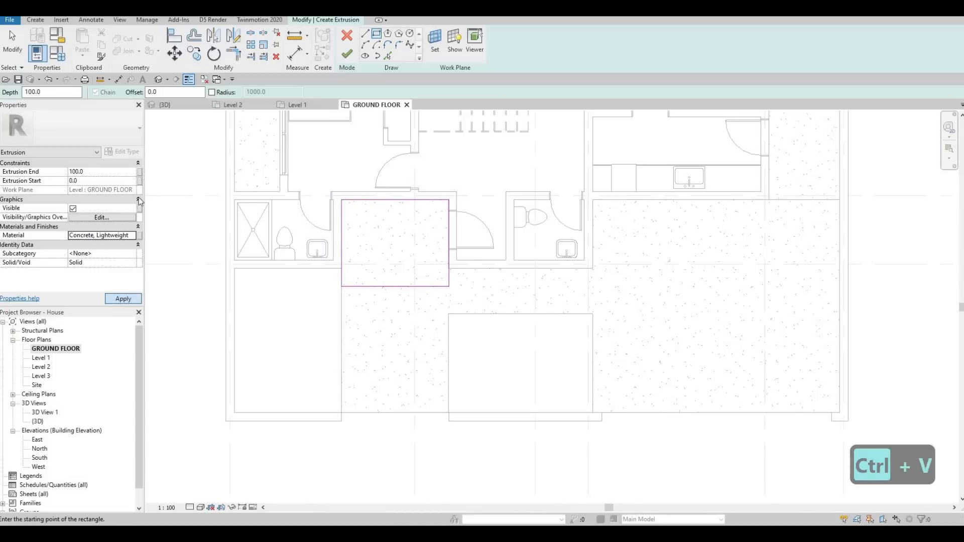
left_click(347, 55)
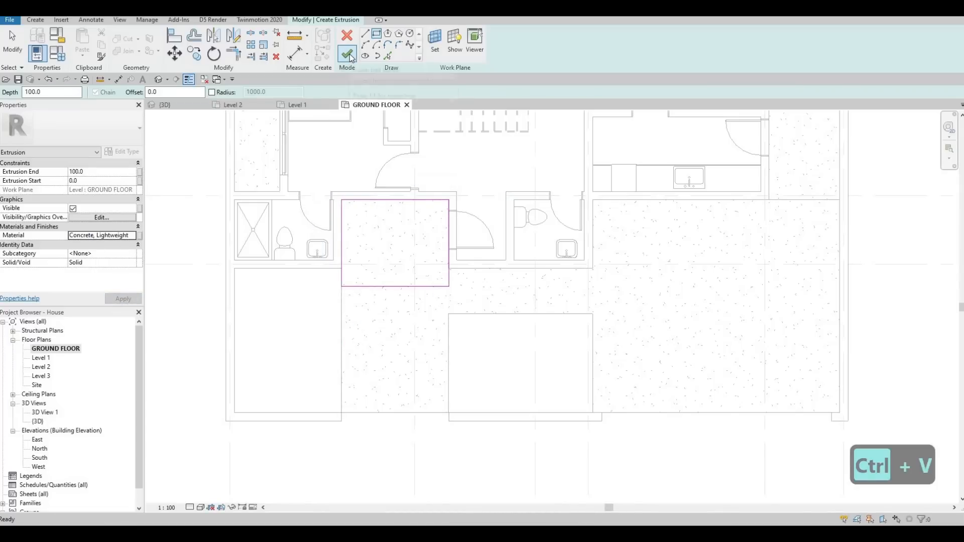
left_click(349, 55)
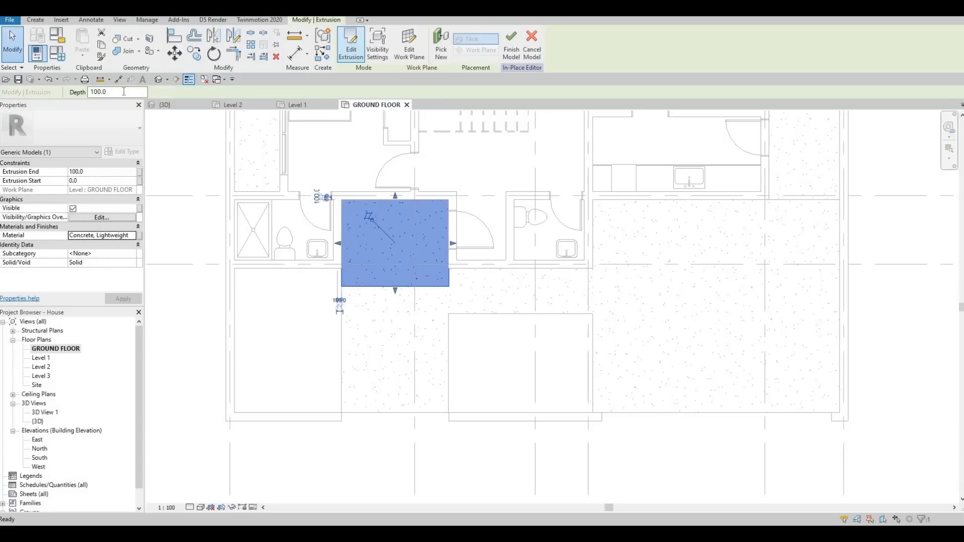
Step: Add a second rectangular extrusion on the first extrusion's top face, from the wall to grid line F, and finish the in-place model
left_click(35, 20)
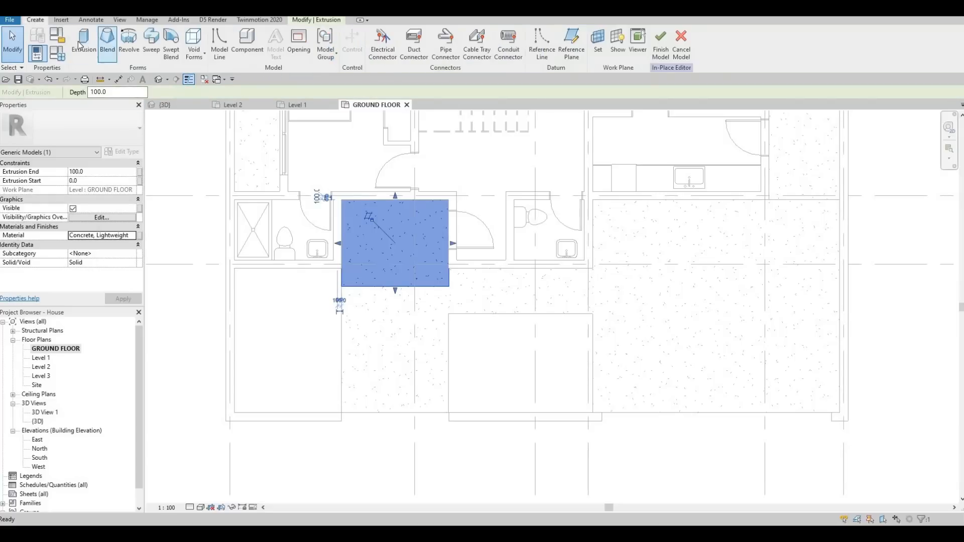
left_click(84, 44)
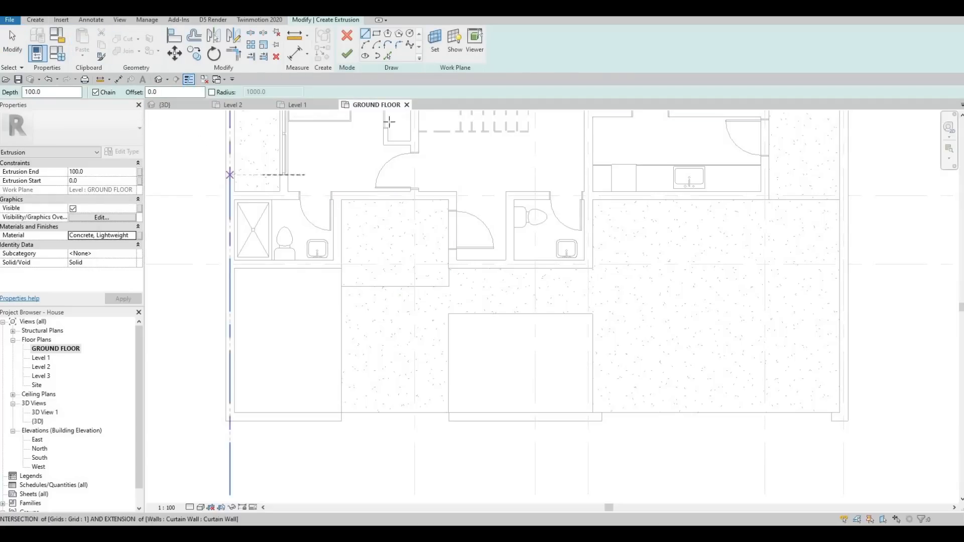
left_click(435, 42)
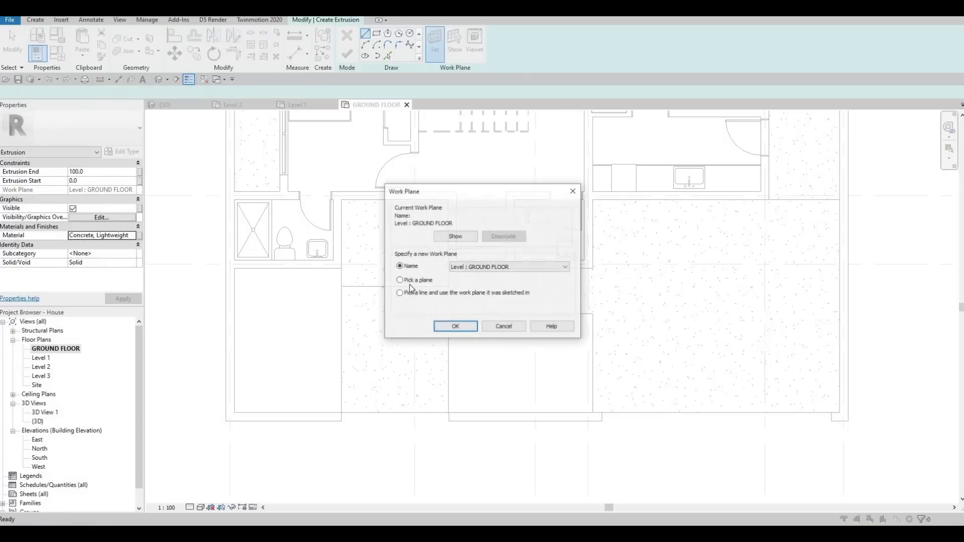
key("Return")
left_click(392, 256)
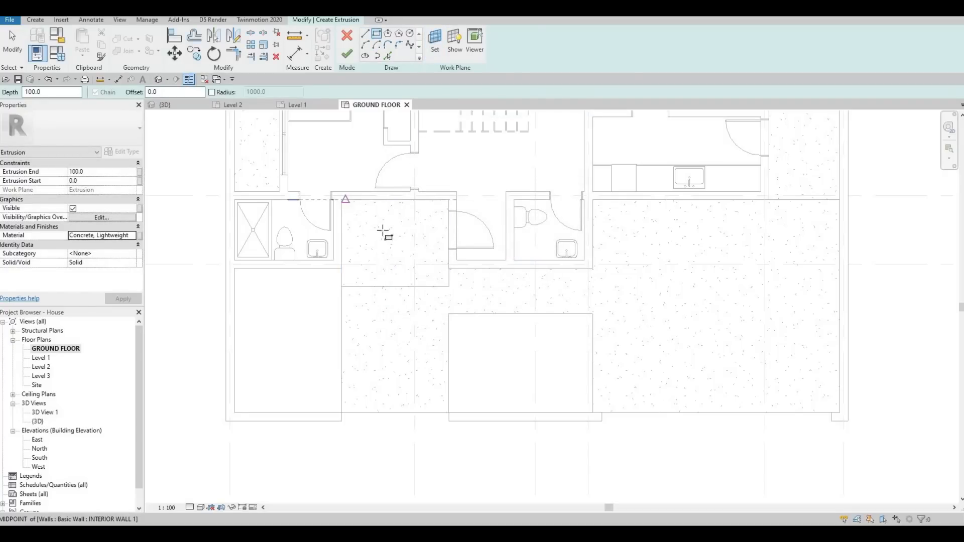
left_click(342, 199)
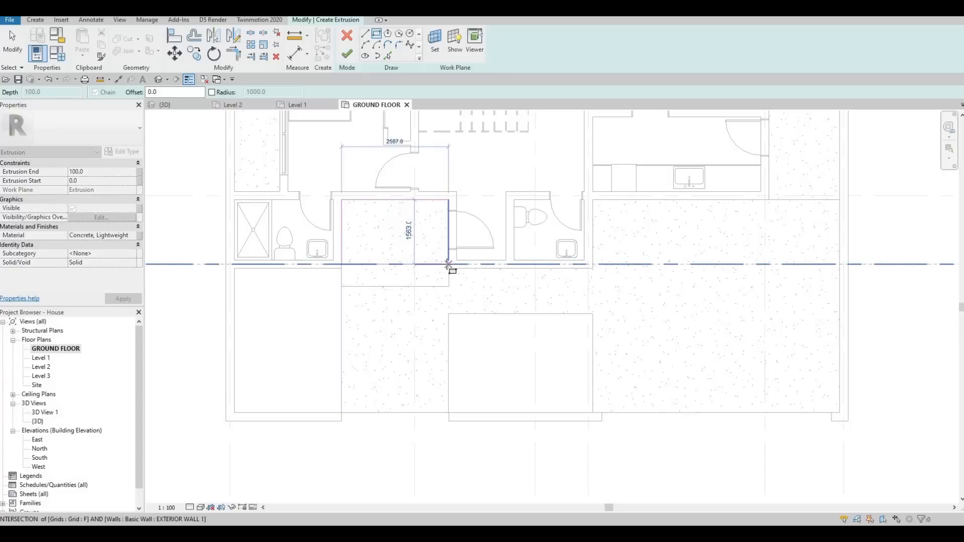
left_click(436, 264)
key("Escape")
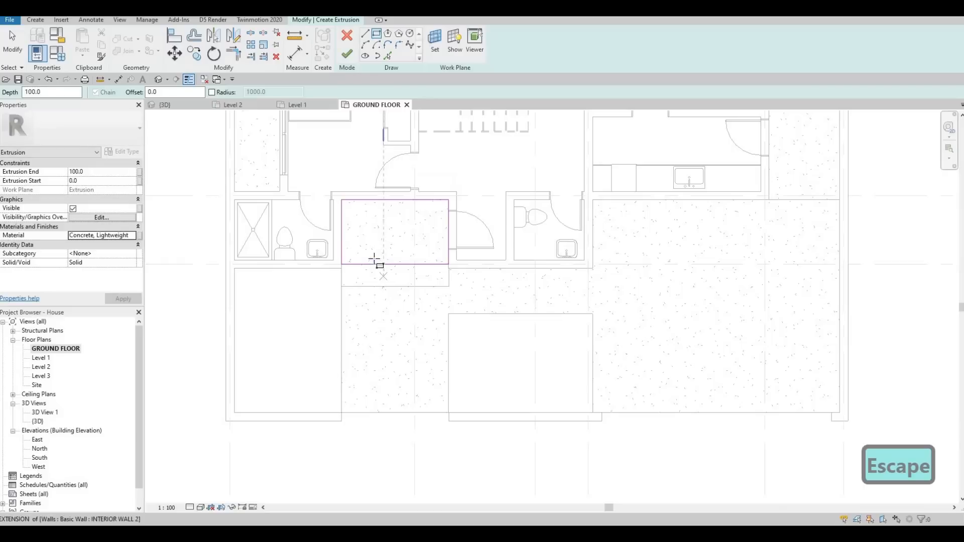
left_click(346, 60)
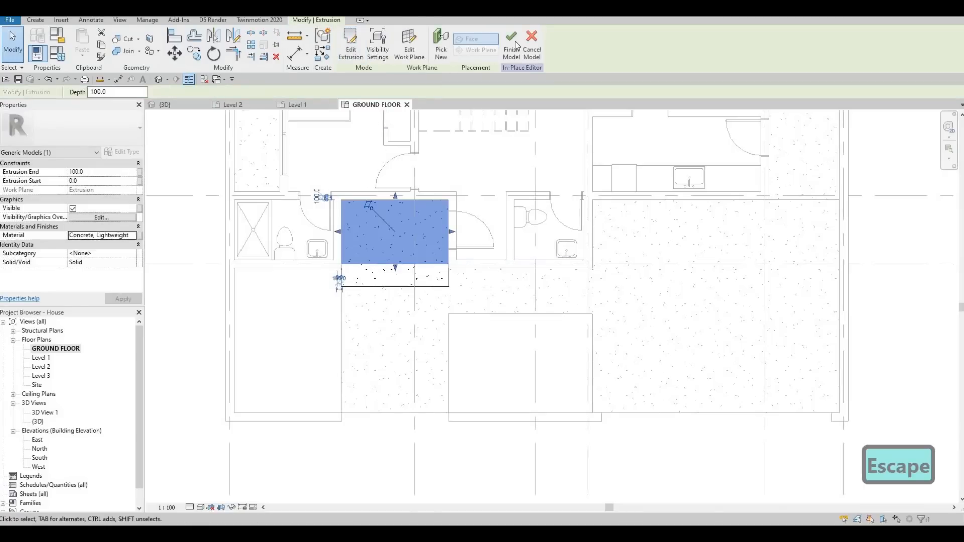
left_click(512, 48)
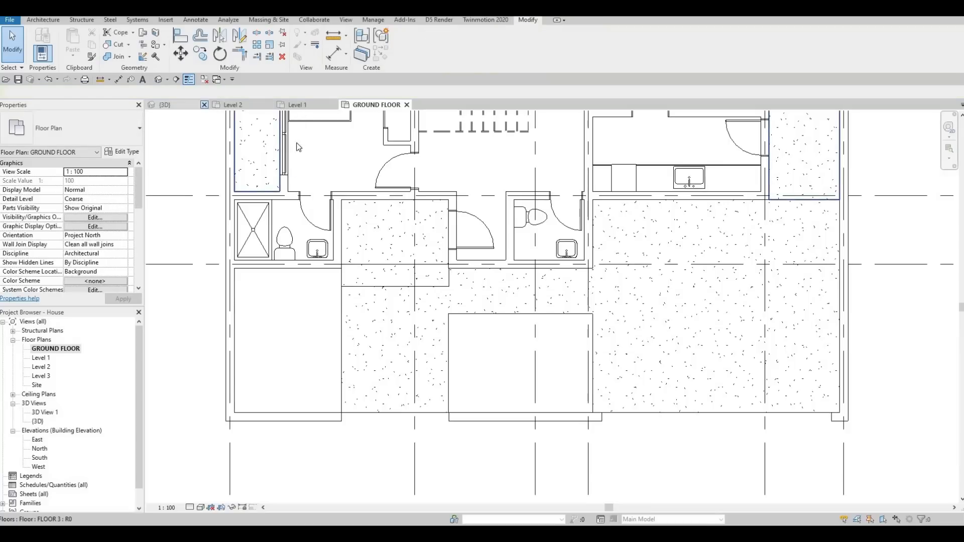
Step: Switch to the 3D view and orbit around the entrance to inspect the new concrete step
left_click(165, 105)
scroll(495, 266, "up", 3)
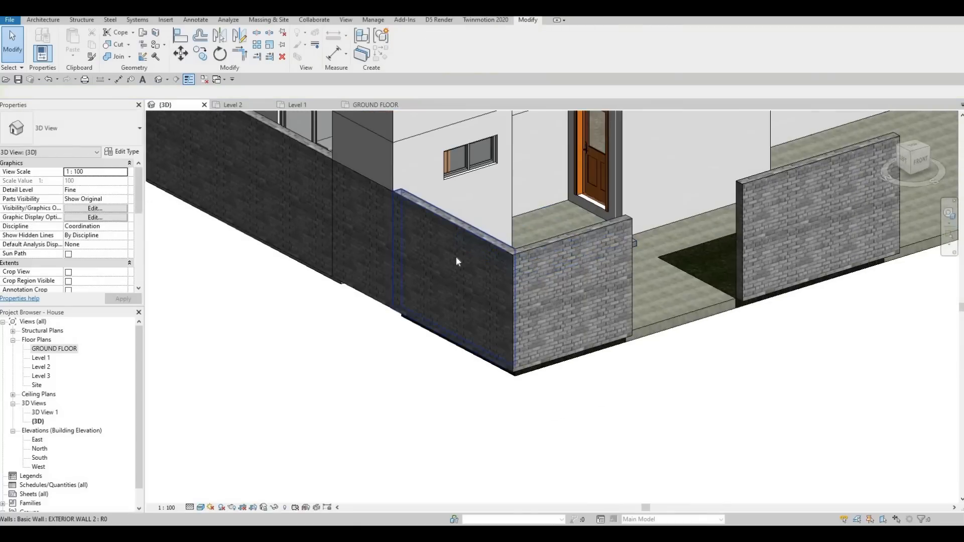
scroll(436, 272, "down", 3)
scroll(466, 274, "up", 3)
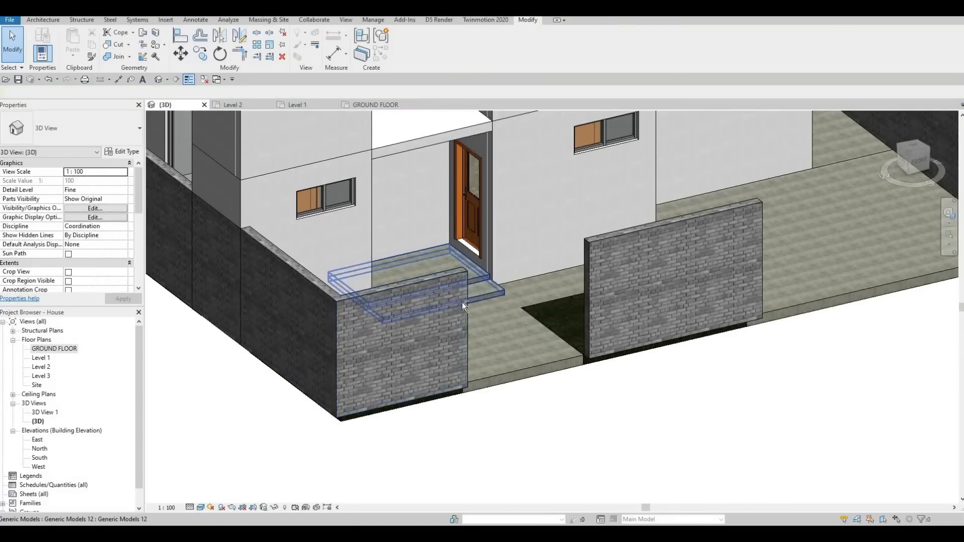
scroll(442, 315, "down", 2)
scroll(443, 326, "up", 3)
left_click(444, 341)
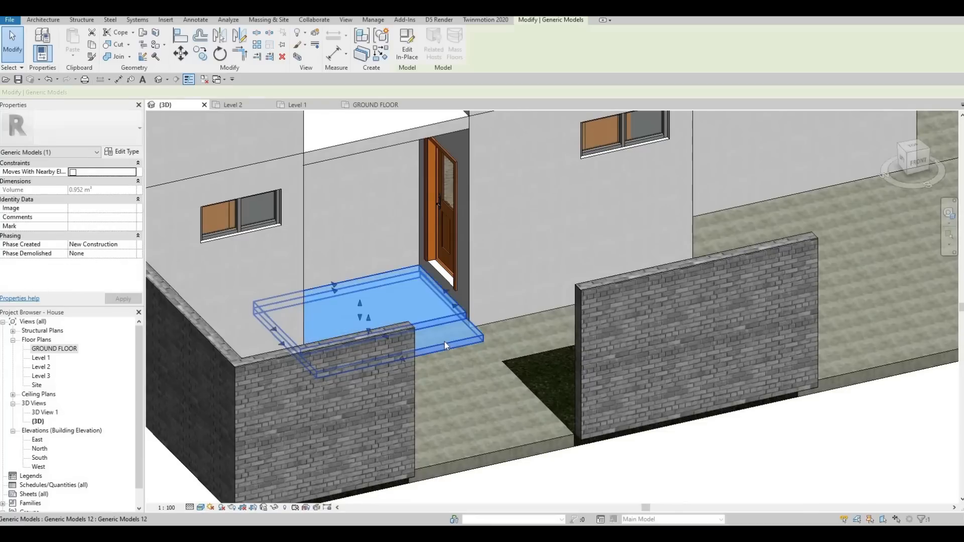
key("Escape")
left_click(444, 342)
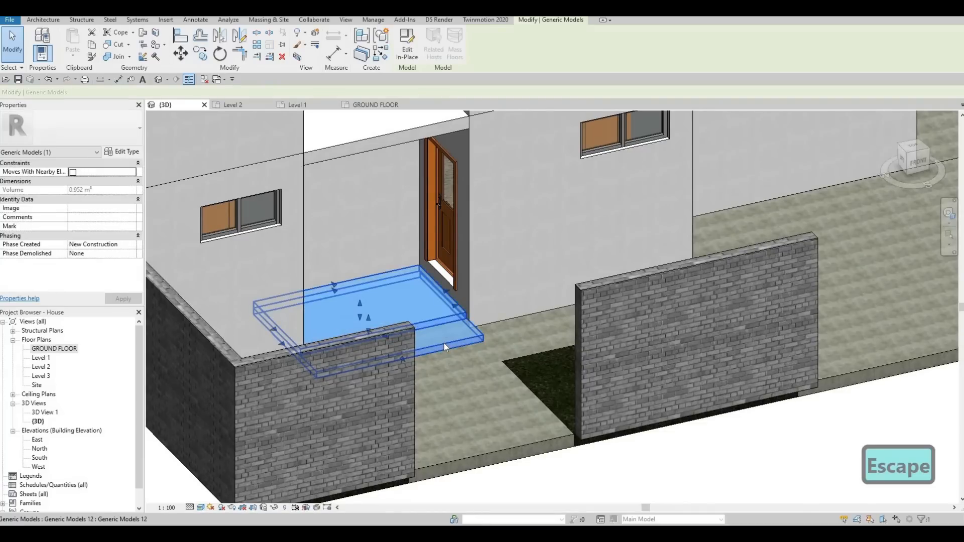
middle_click_drag(444, 342, 424, 271, "shift")
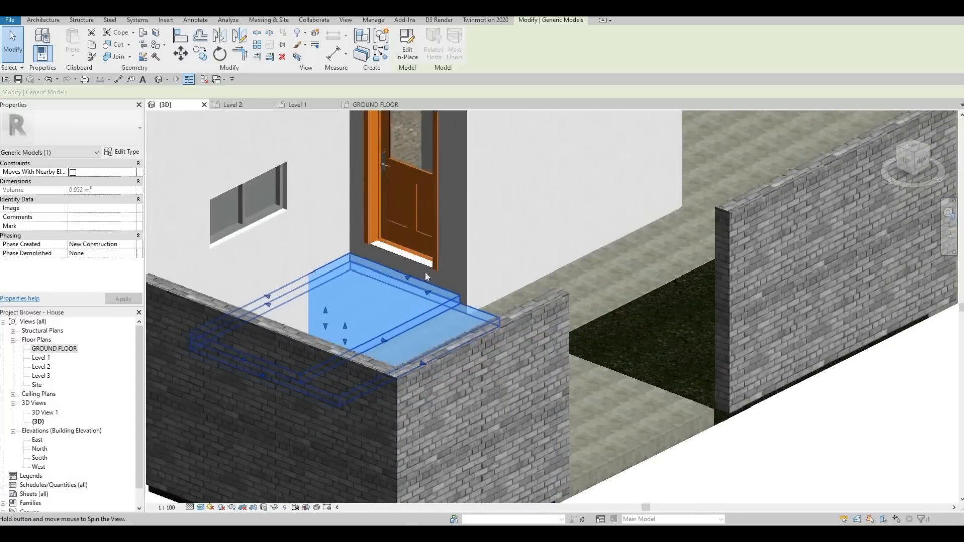
scroll(424, 274, "up", 2)
scroll(424, 275, "down", 3)
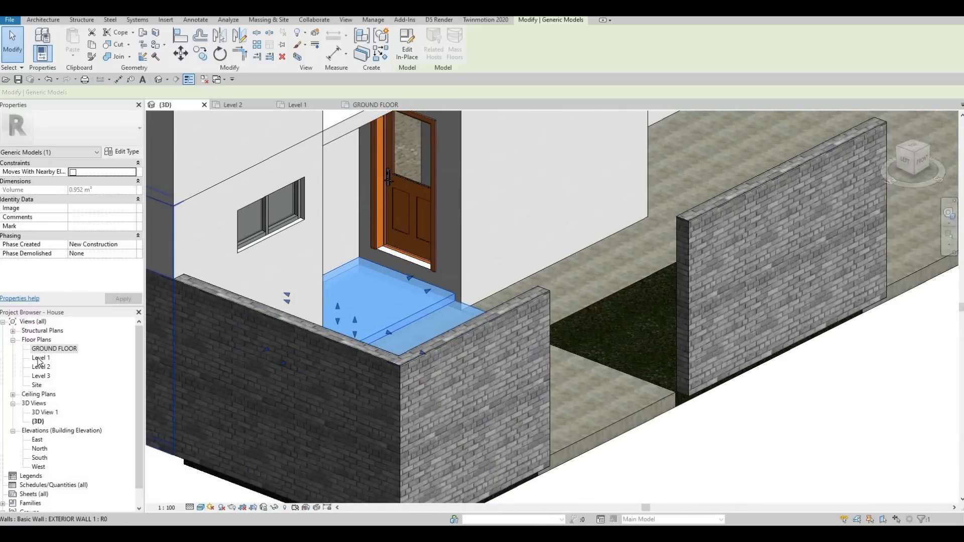
Step: Reopen the in-place model from the GROUND FLOOR plan and set the lower extrusion's end to 150
double_click(40, 358)
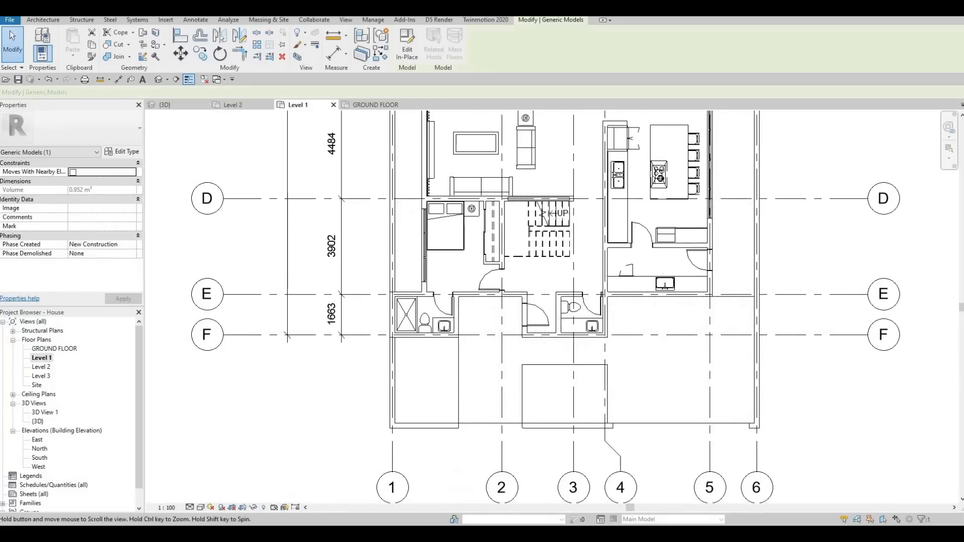
double_click(54, 349)
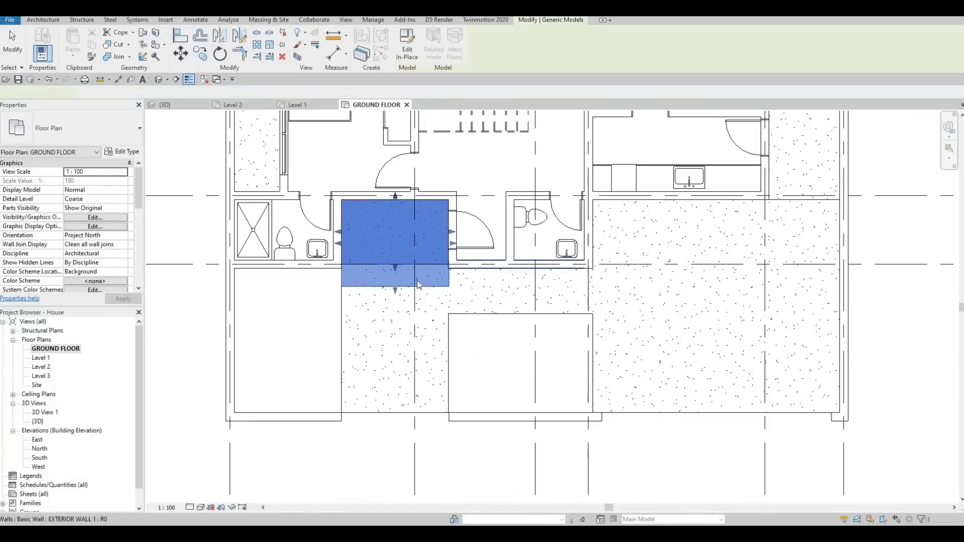
key("Escape")
key("Escape")
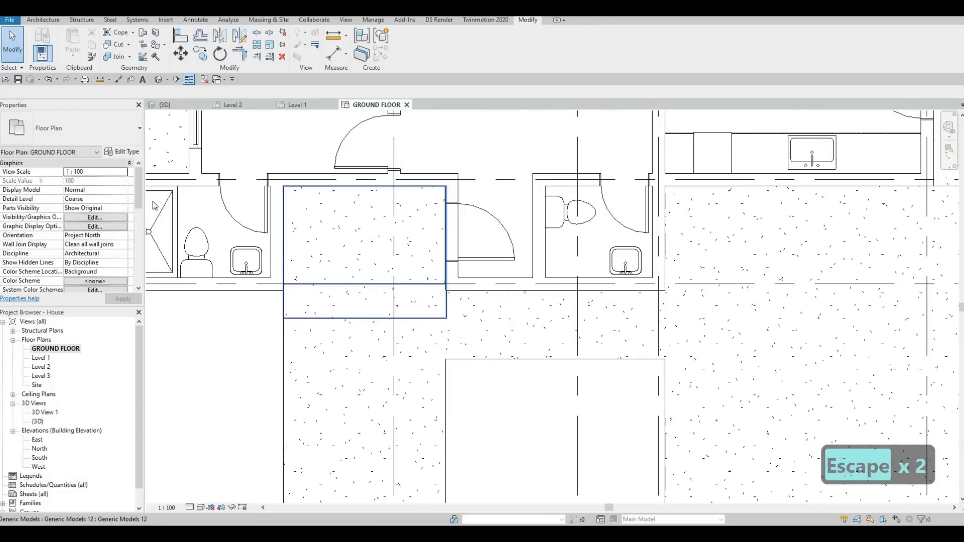
left_click(284, 261)
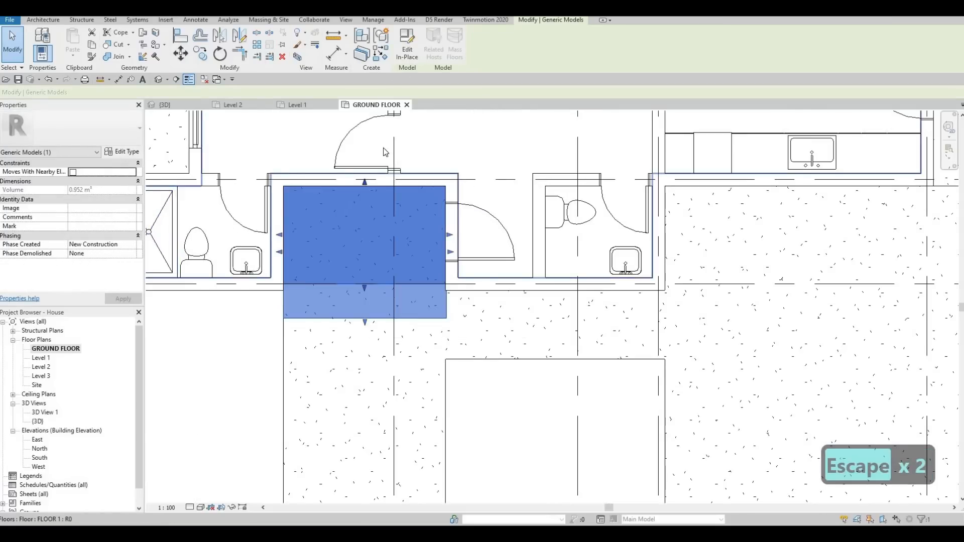
left_click(411, 46)
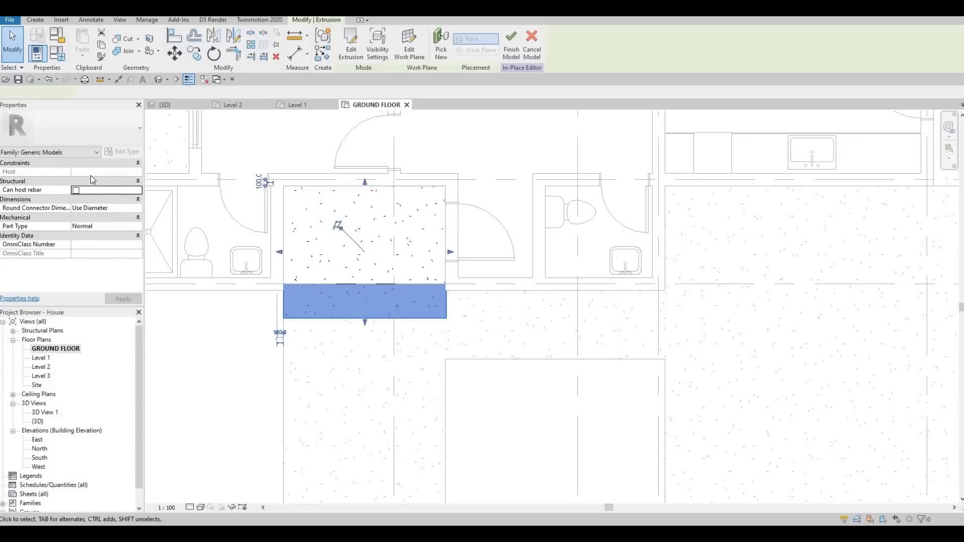
left_click(92, 174)
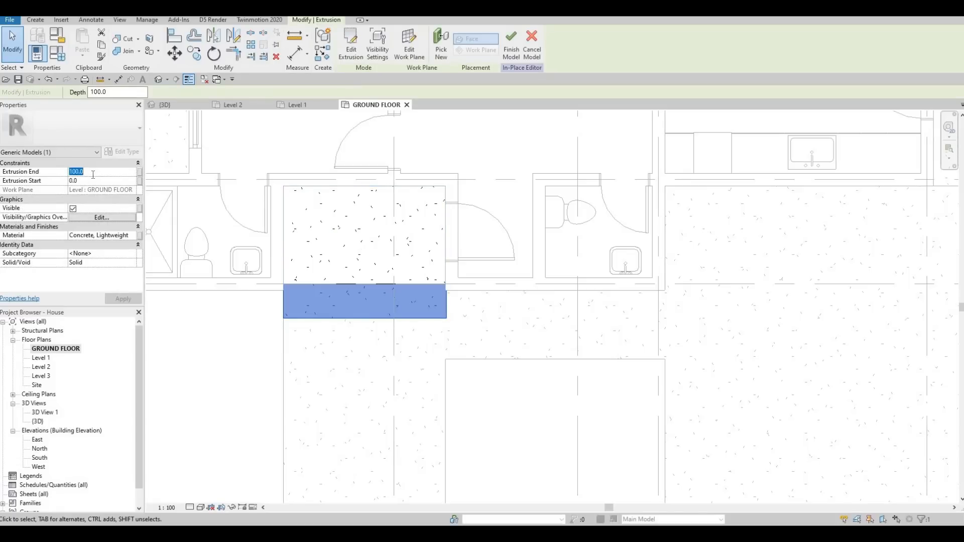
type("150")
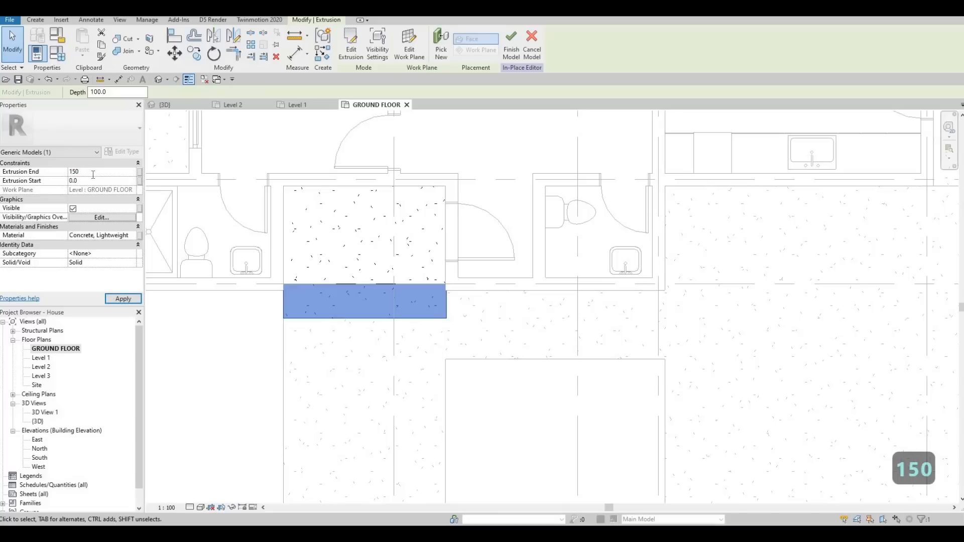
key("Return")
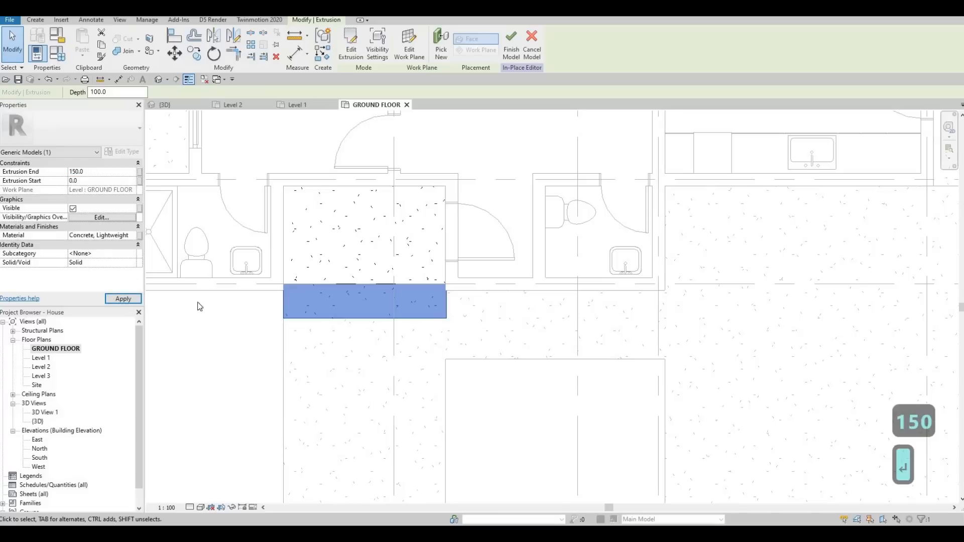
key("Escape")
Step: Set the upper extrusion's end to 150 as well and finish the in-place model
left_click(282, 245)
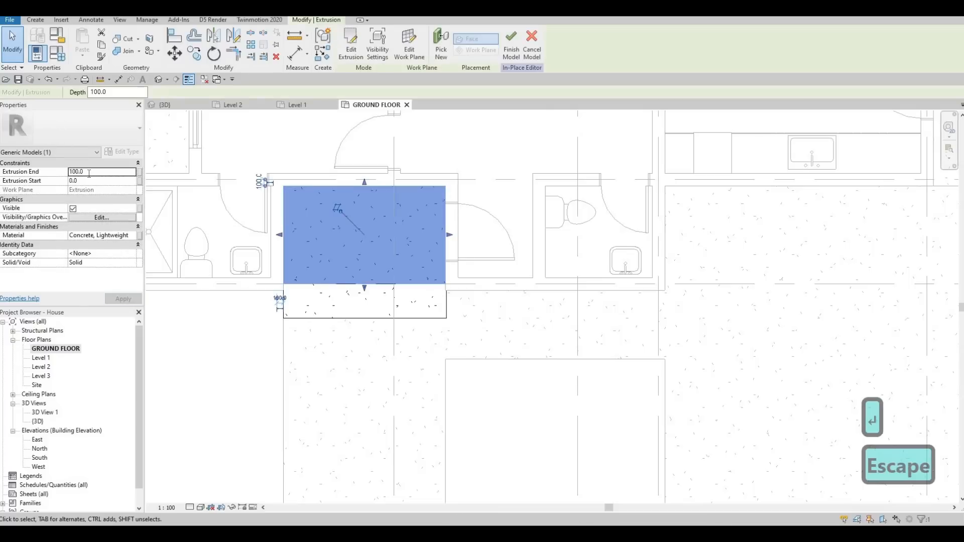
left_click(89, 173)
type("150")
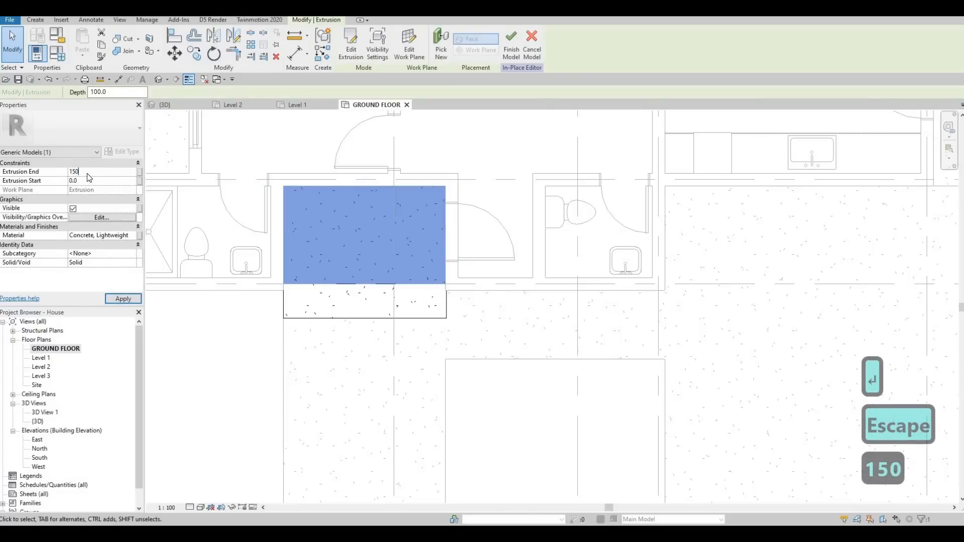
key("Return")
left_click(512, 46)
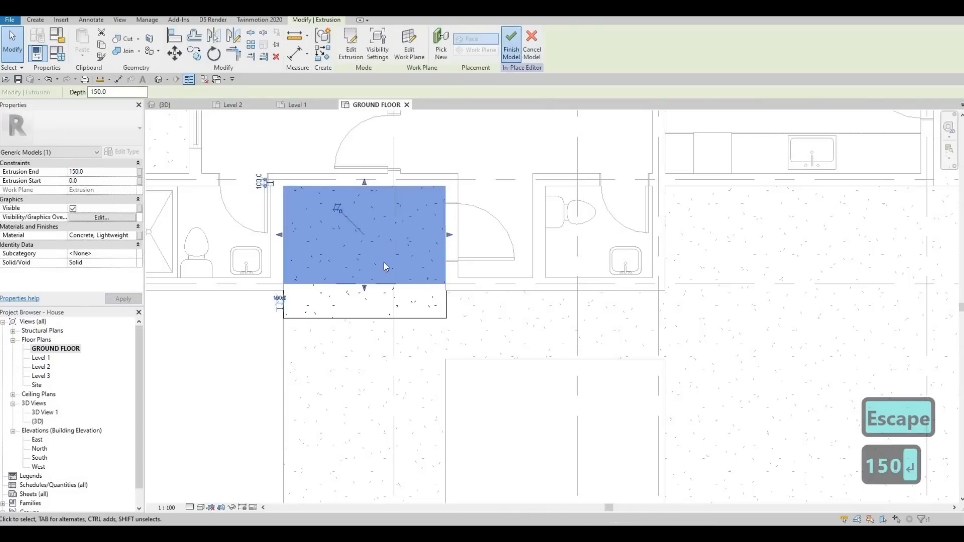
Step: Stretch the entrance step's front edge outward using its shape handle
middle_click_drag(371, 275, 378, 300)
key("Escape")
left_click(373, 294)
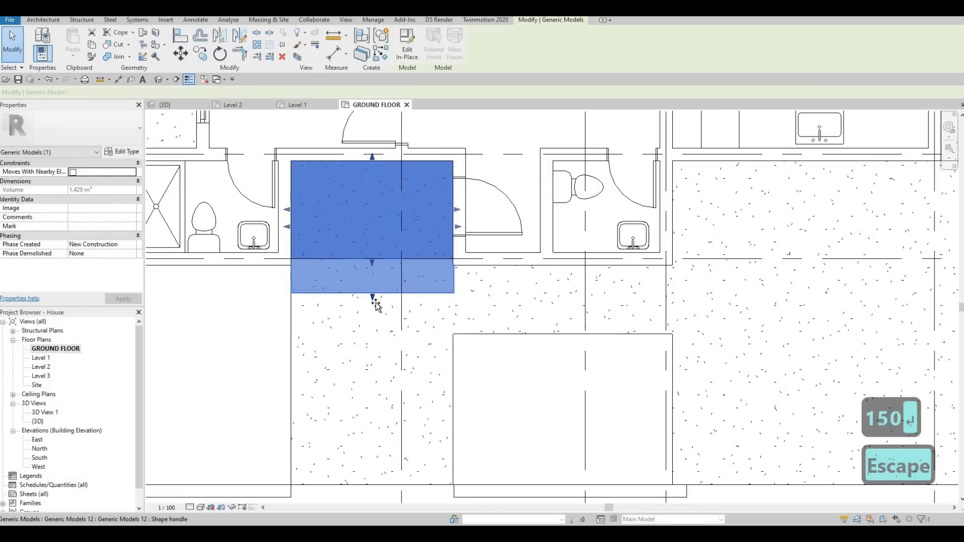
mouse_move(372, 262)
left_mouse_down()
mouse_move(373, 281)
mouse_move(381, 275)
left_mouse_up()
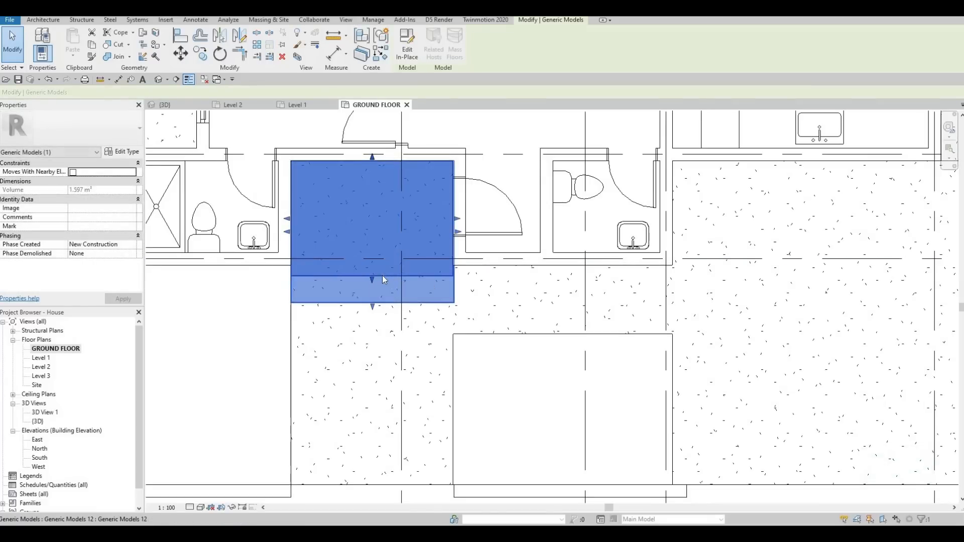
Step: Nudge the entrance step's side edge with its shape handle so it lines up with the adjacent wall
key("Escape")
scroll(475, 300, "up", 5)
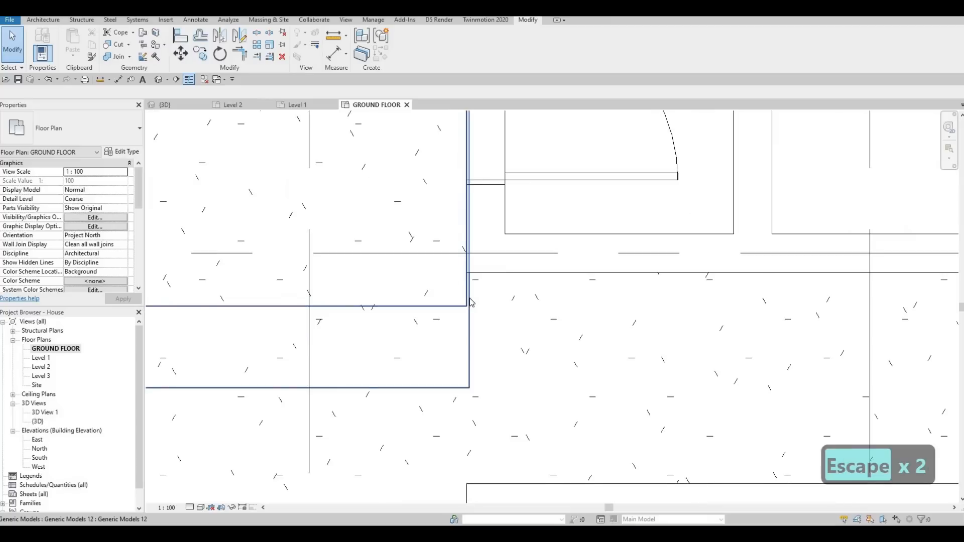
left_click(469, 296)
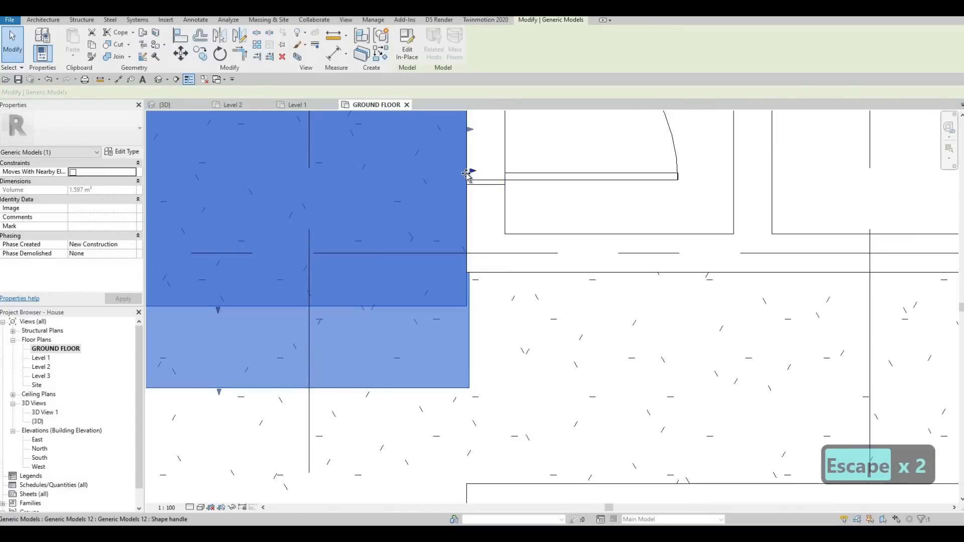
left_click_drag(466, 174, 463, 173)
scroll(436, 225, "down", 2)
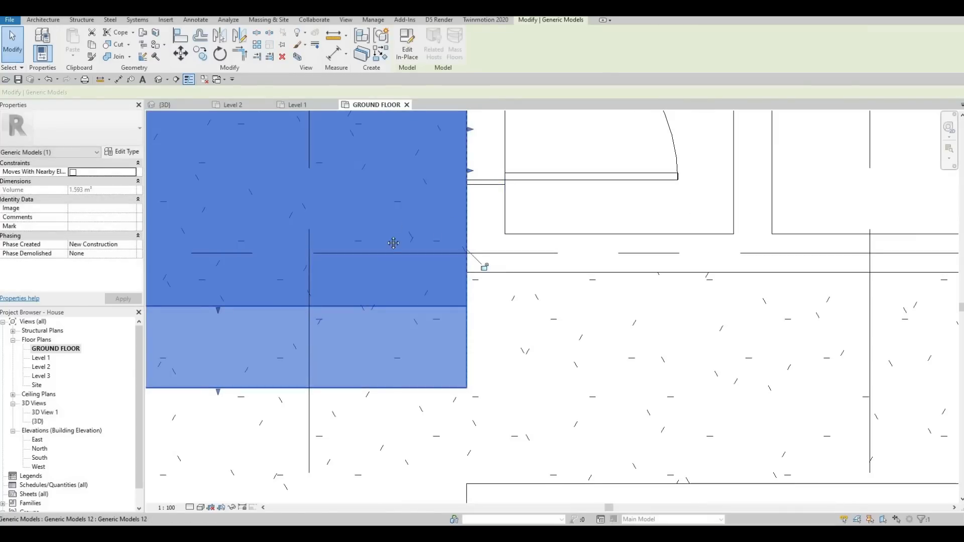
key("Escape")
Step: Edit the in-place model and sketch a rectangular extrusion filling the doorway landing between the walls, then finish the extrusion
scroll(398, 271, "down", 2)
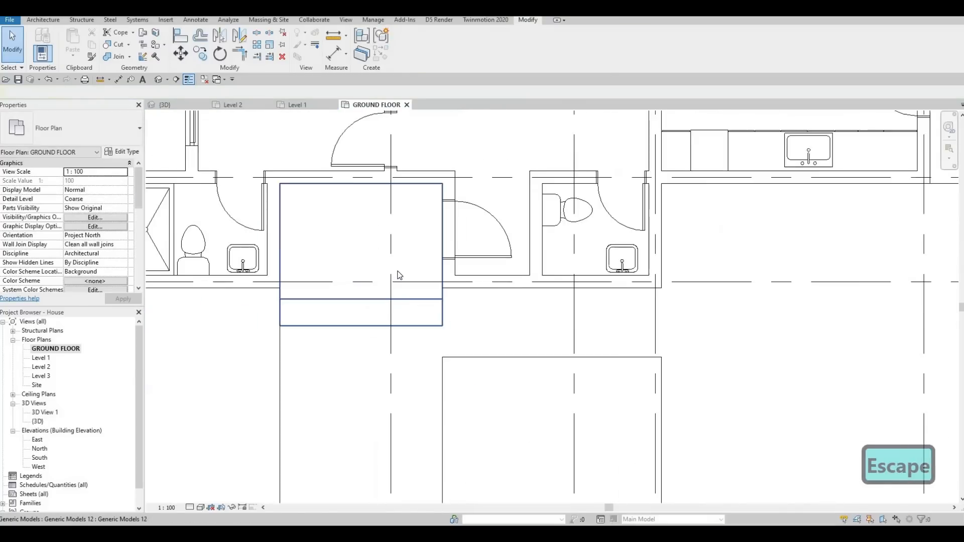
left_click(43, 20)
left_click(429, 301)
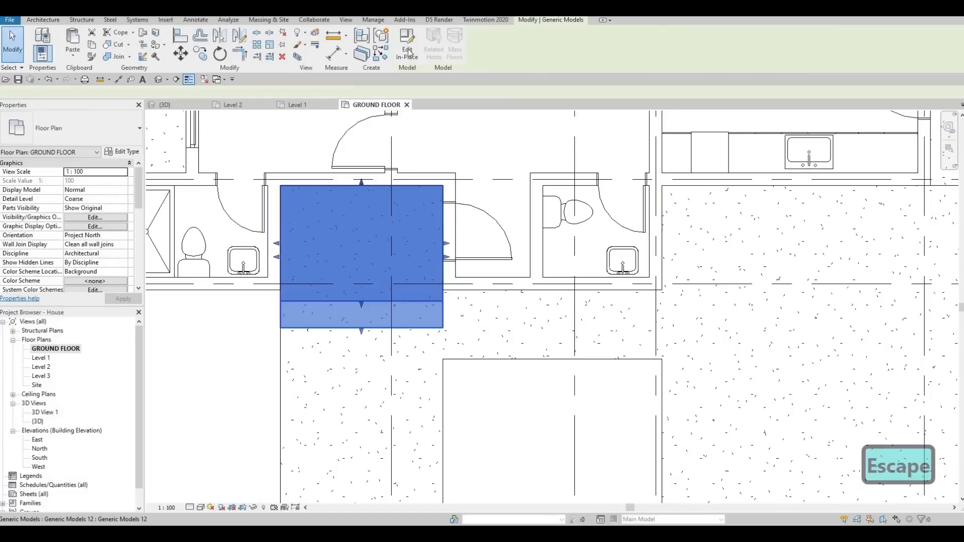
left_click(408, 45)
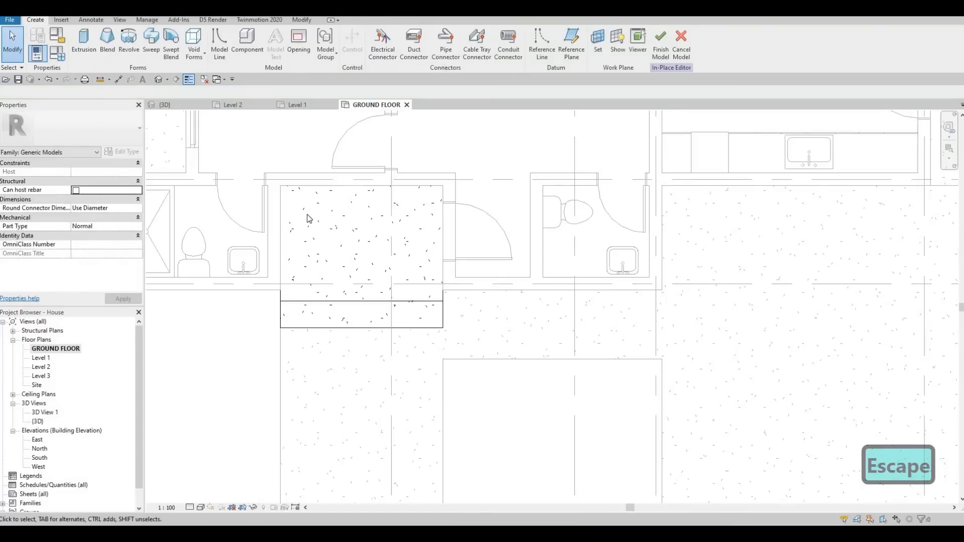
left_click(84, 40)
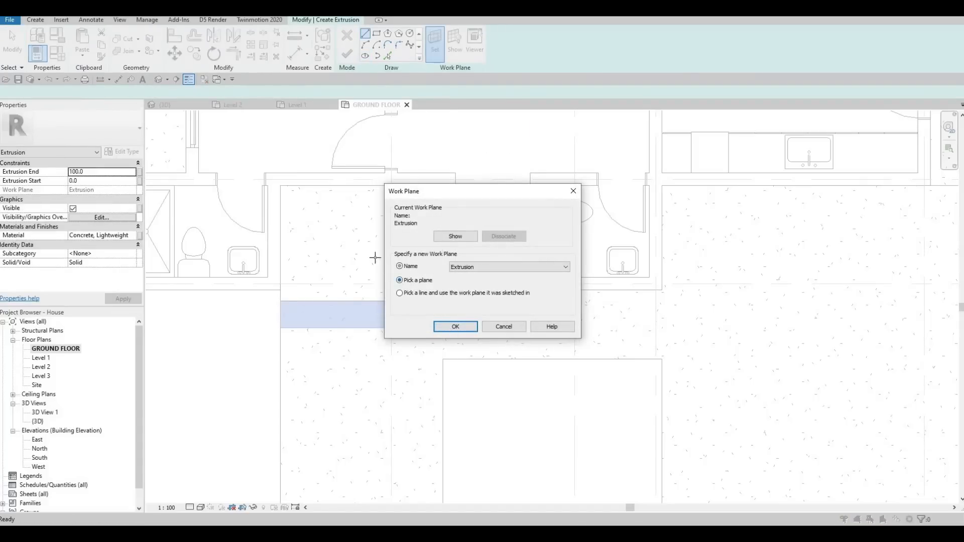
key("Return")
left_click(355, 191)
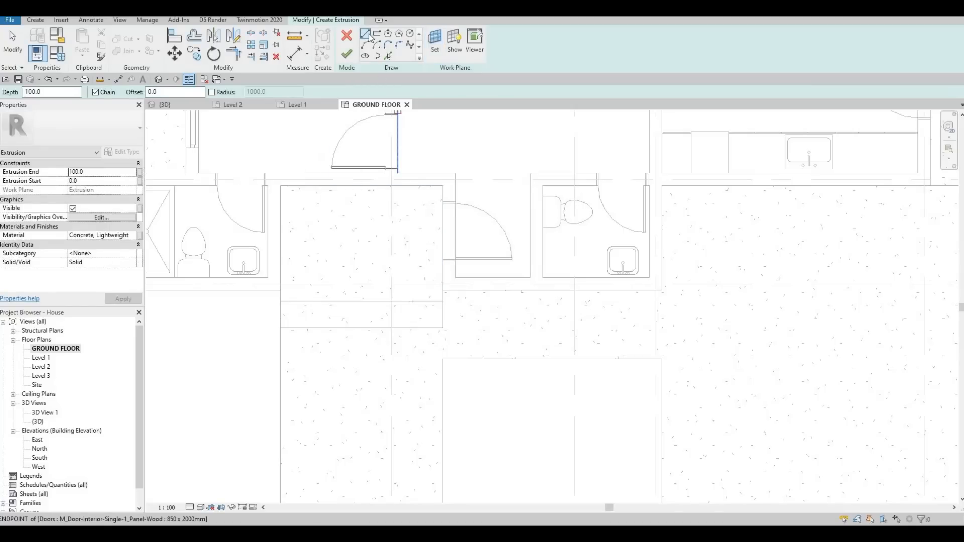
left_click(281, 186)
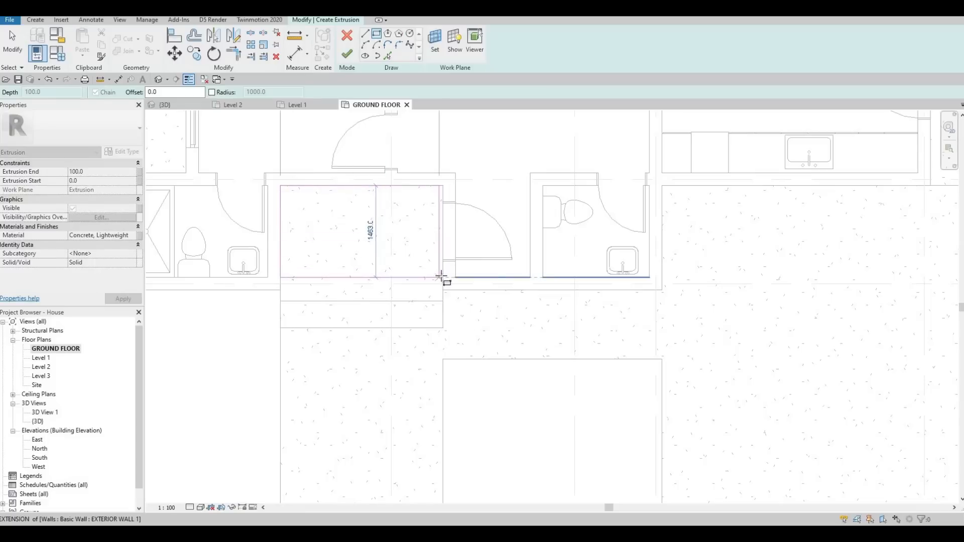
left_click(443, 278)
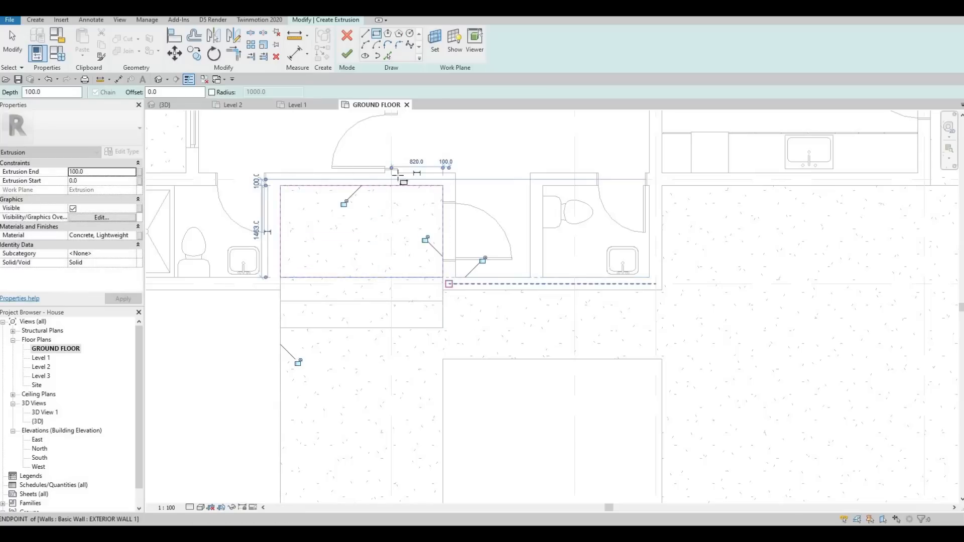
key("Escape")
left_click(346, 54)
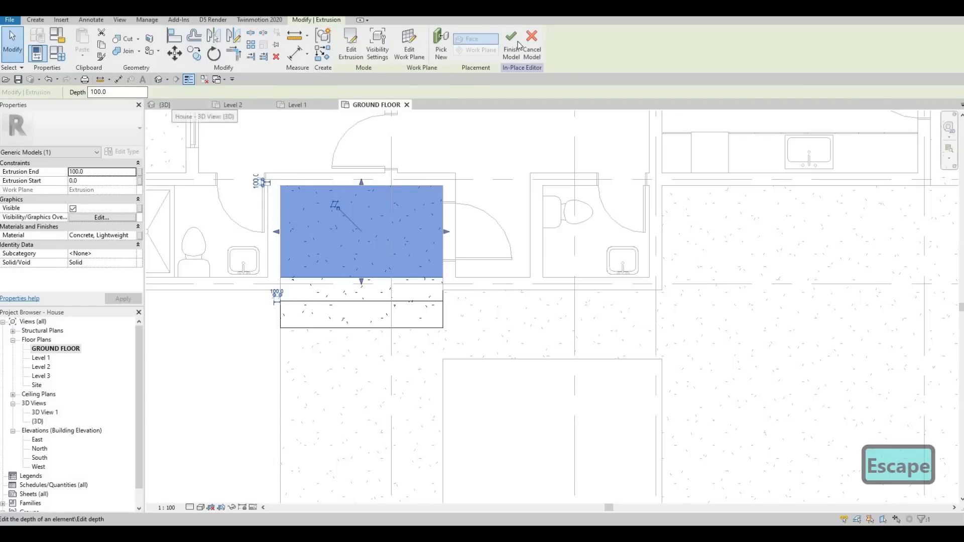
Step: Switch to the 3D view and orbit around the entrance to inspect the steps and landing
left_click(188, 103)
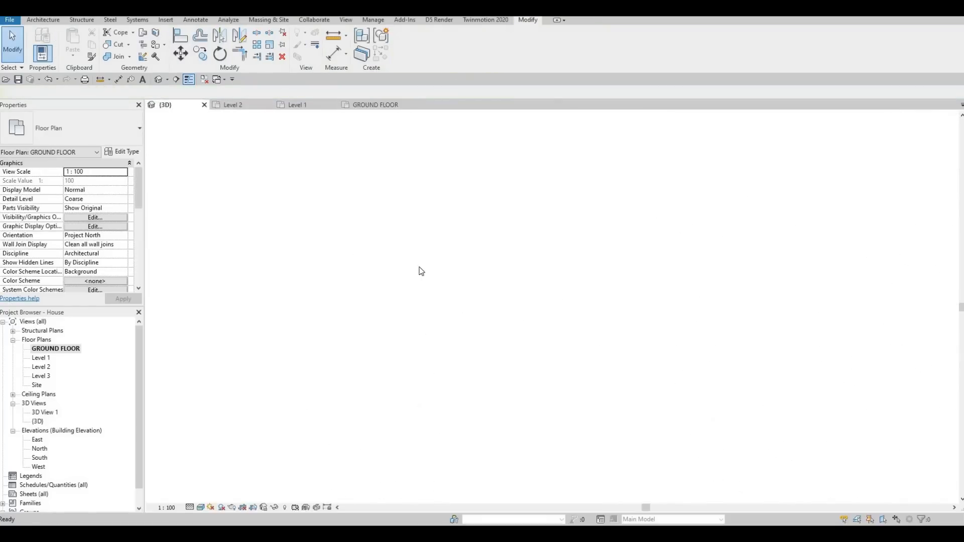
scroll(435, 277, "up", 1)
middle_click_drag(427, 255, 413, 250, "shift")
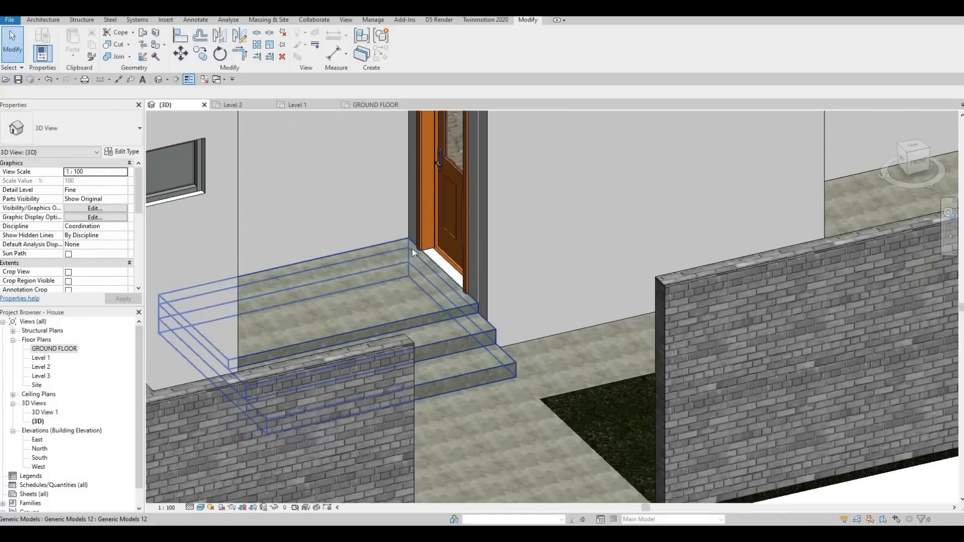
scroll(416, 266, "up", 2)
scroll(435, 284, "up", 3)
scroll(435, 281, "down", 5)
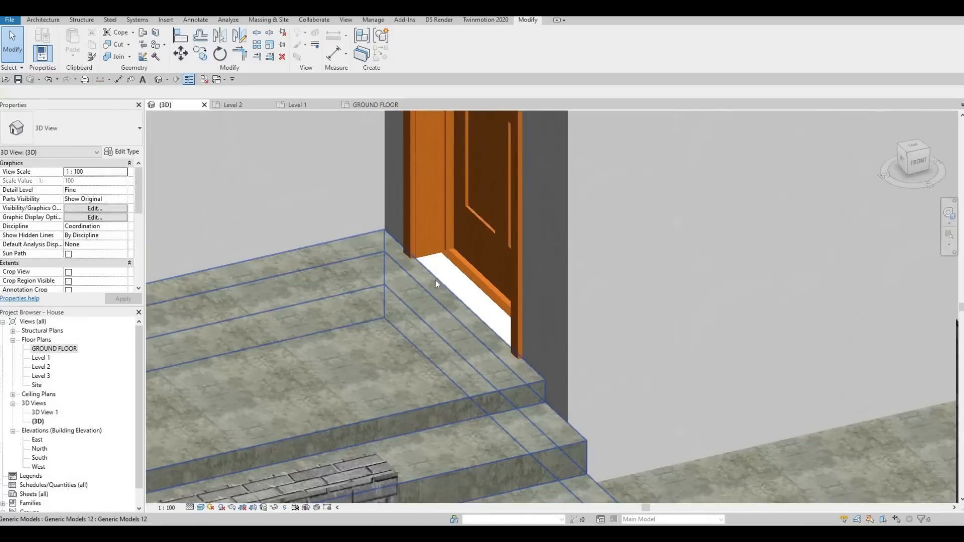
middle_click_drag(418, 308, 457, 305, "shift")
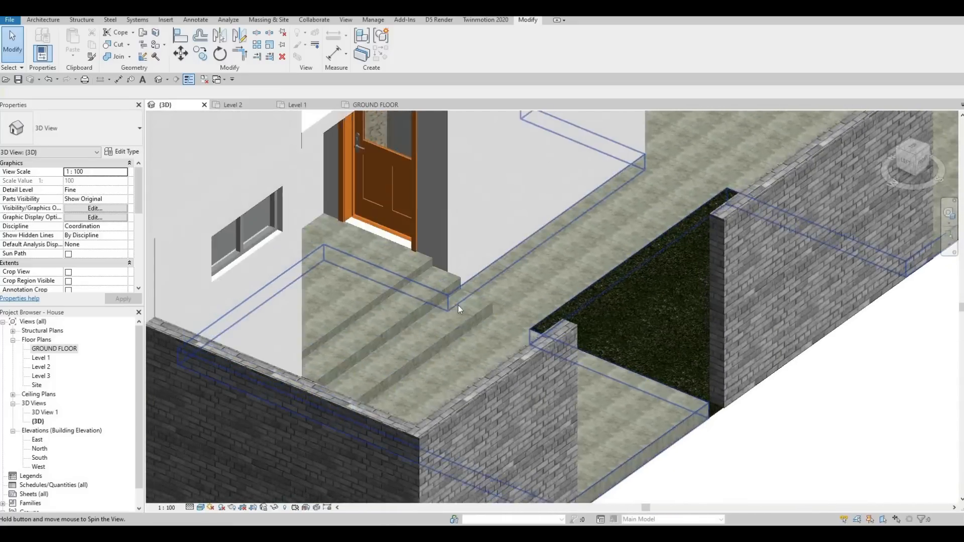
Step: Try to reshape the entrance step in the GROUND FLOOR plan, then undo the change
double_click(33, 350)
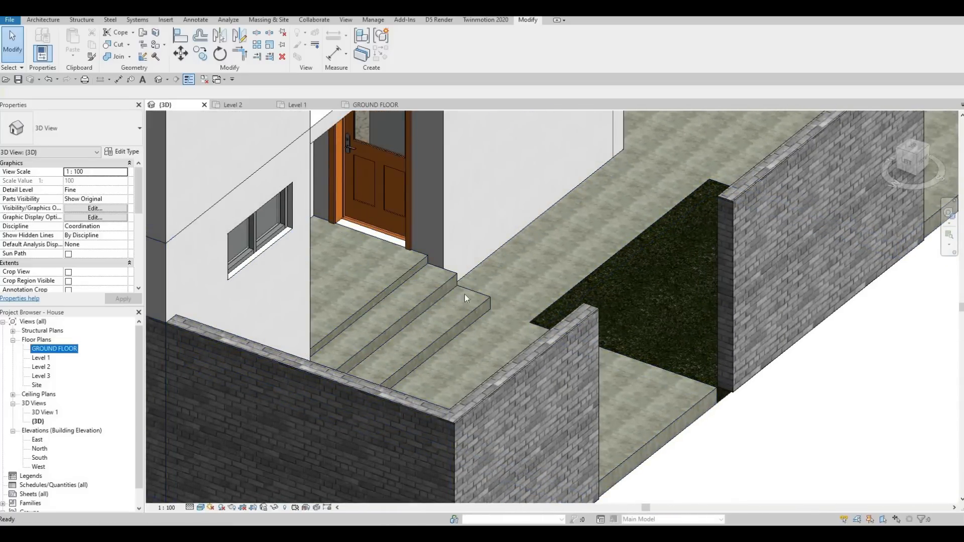
left_click(352, 303)
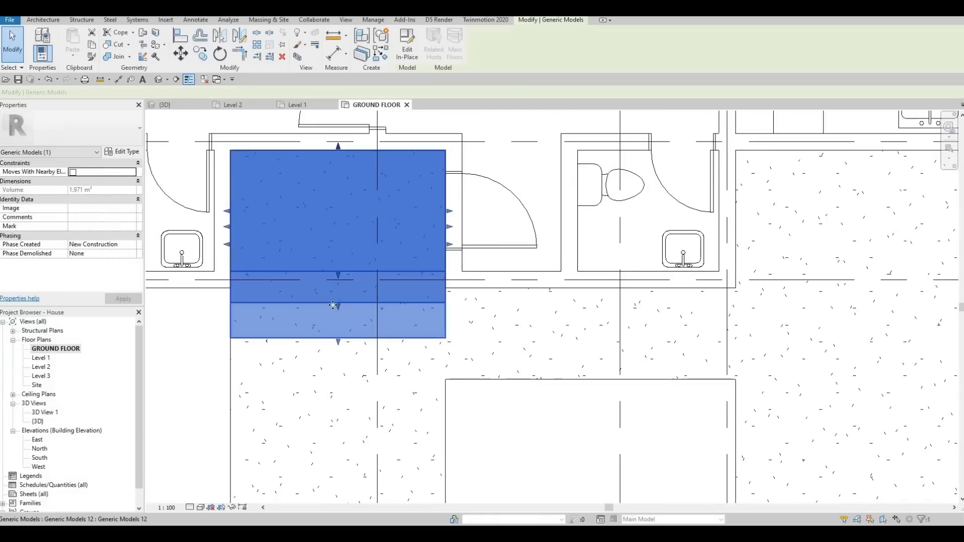
scroll(362, 303, "up", 3)
left_click_drag(340, 287, 348, 298)
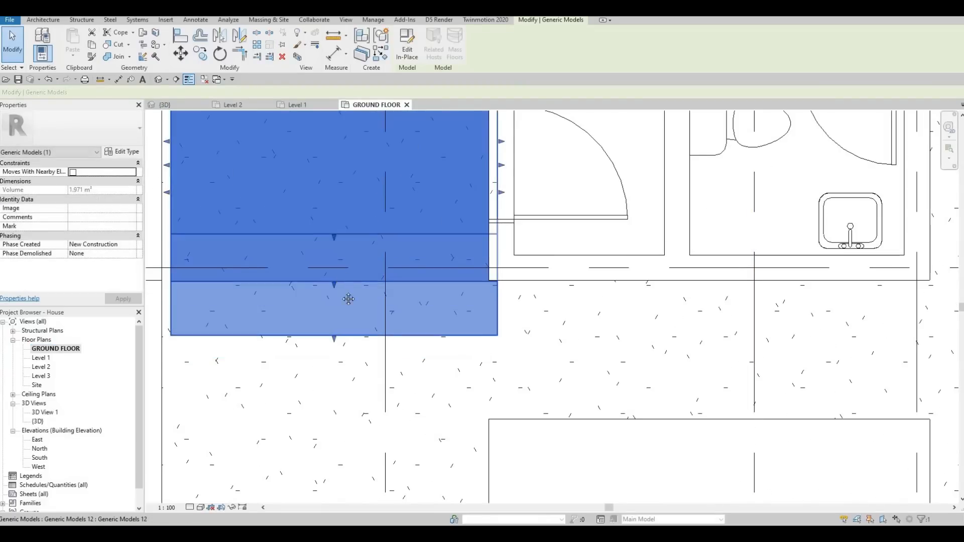
middle_click_drag(354, 269, 357, 320)
scroll(356, 319, "down", 1)
key("Escape")
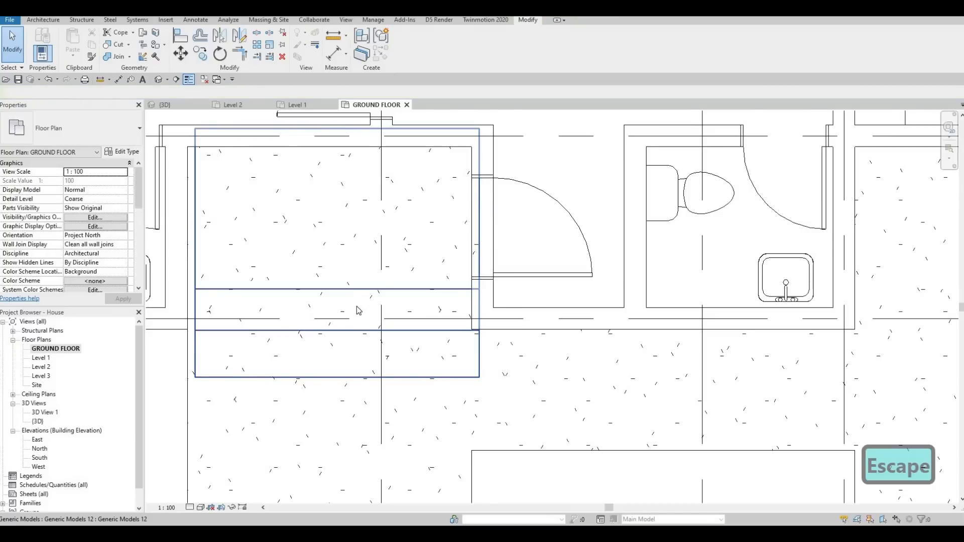
key("ctrl+z")
Step: Pull the entrance step's front edge back toward the house using its shape handle
left_click(328, 311)
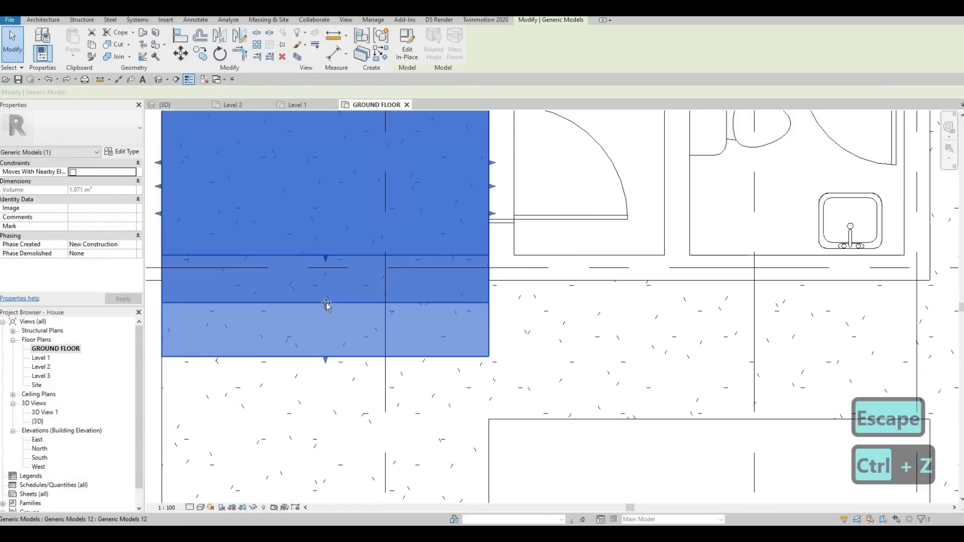
mouse_move(326, 305)
left_mouse_down()
mouse_move(326, 290)
mouse_move(327, 308)
mouse_move(352, 315)
mouse_move(326, 315)
left_mouse_up()
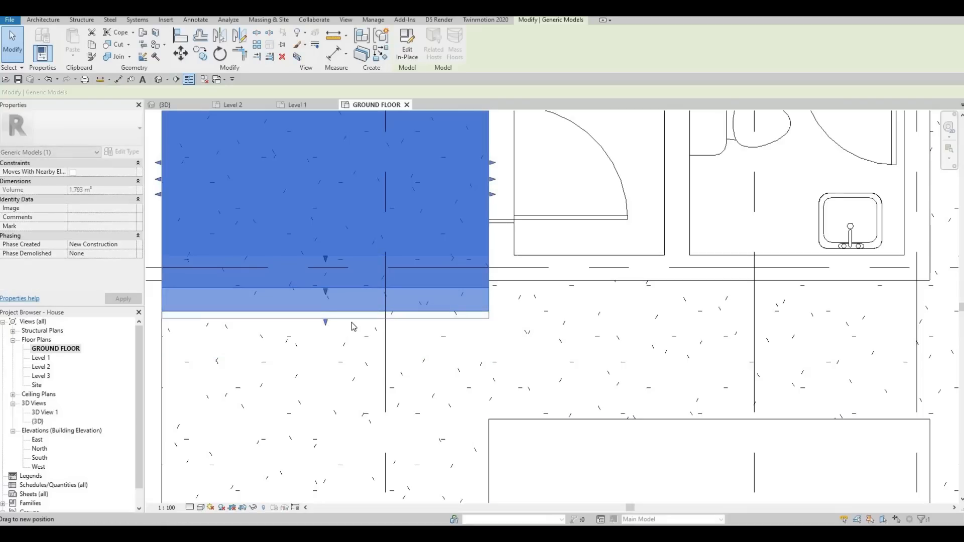
key("Escape")
scroll(354, 301, "down", 2)
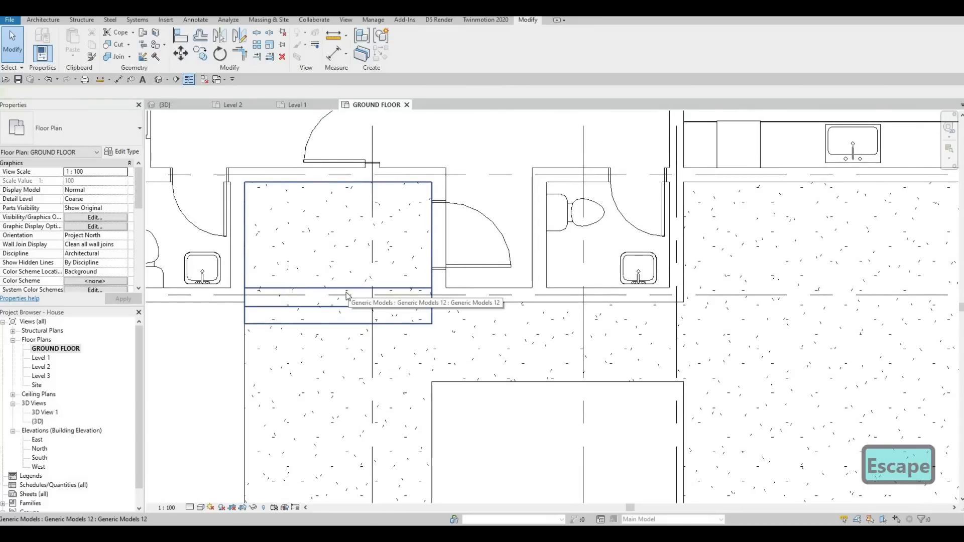
Step: Check the revised entrance steps in the 3D view and return to the floor plan
left_click(181, 104)
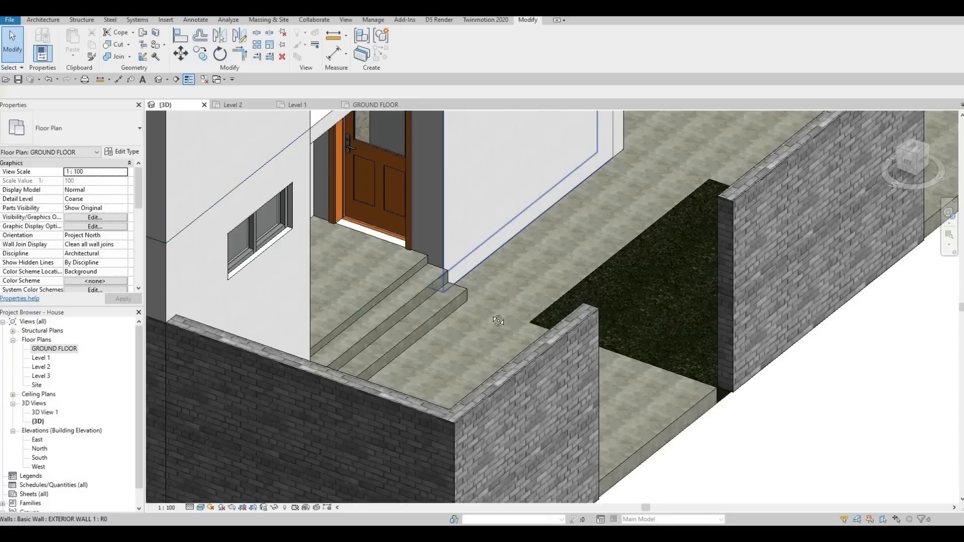
middle_click_drag(498, 320, 296, 325, "shift")
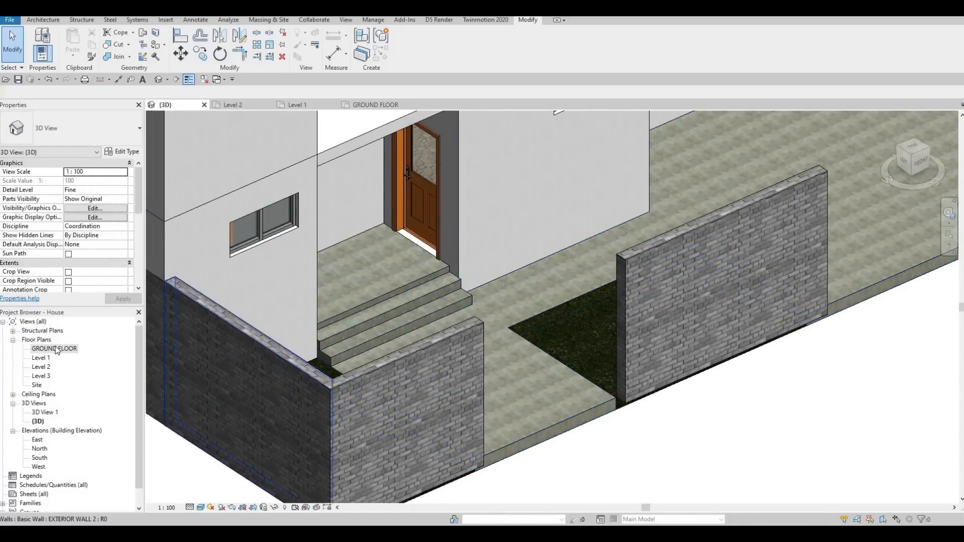
key("ctrl+Tab")
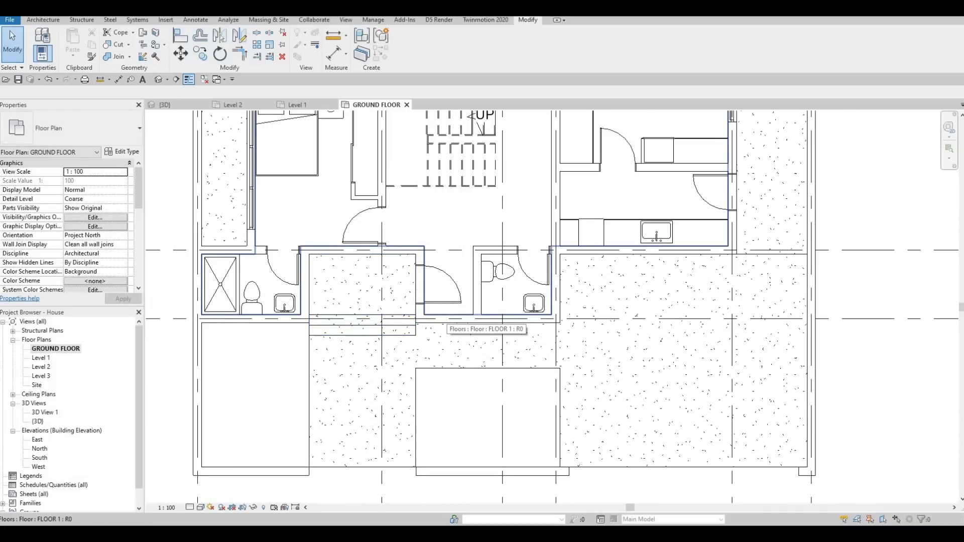
Step: Open the South elevation and start a new in-place model in the Generic Models category with the default name
double_click(39, 458)
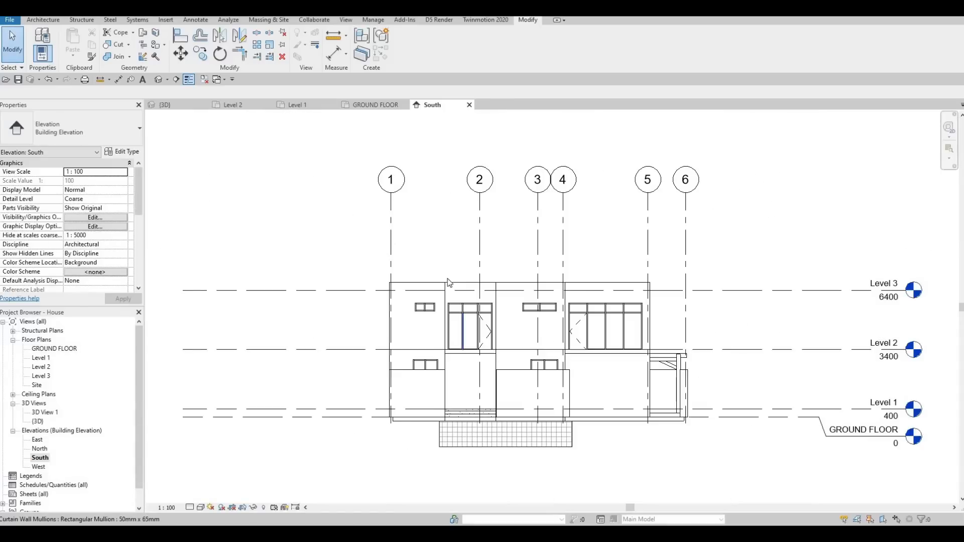
middle_click_drag(444, 267, 351, 197)
key("Escape")
key("Escape")
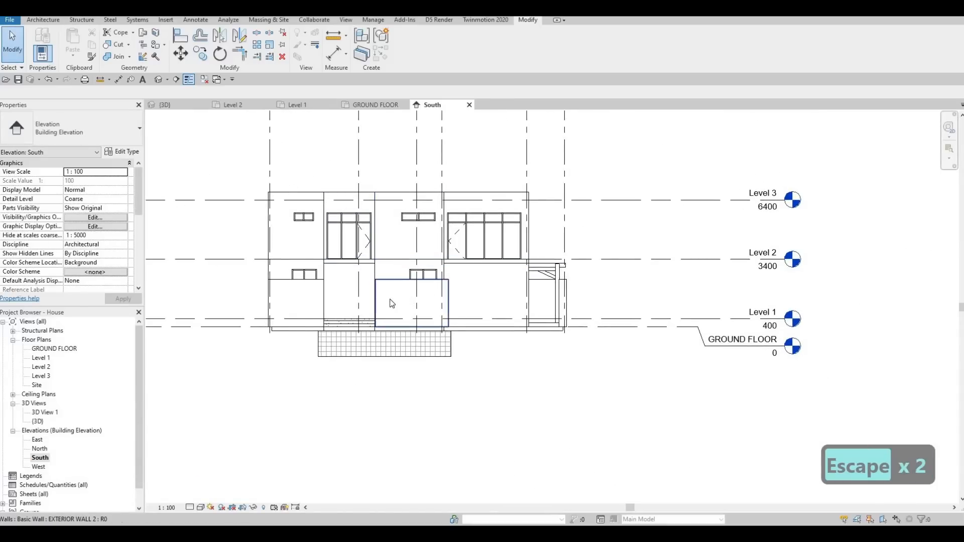
left_click(43, 20)
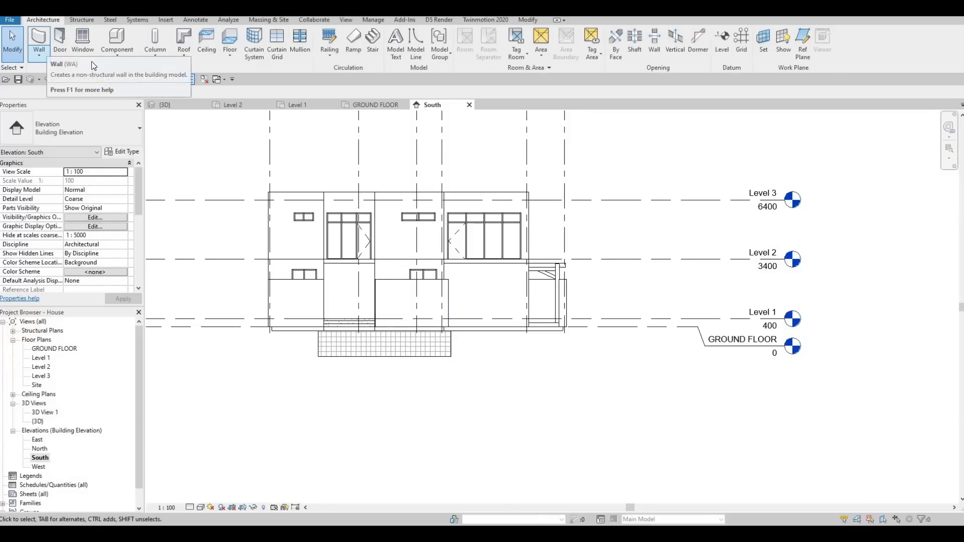
left_click(116, 56)
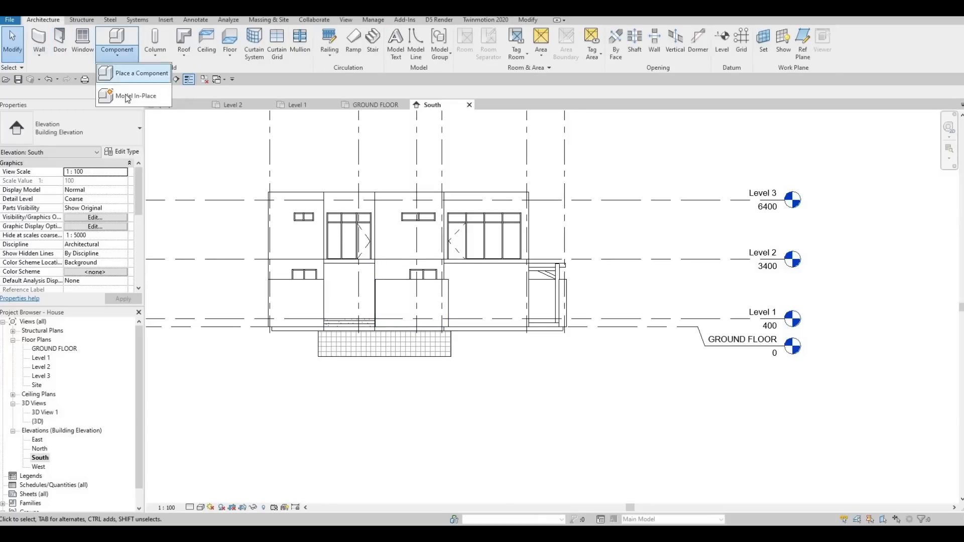
left_click(128, 95)
scroll(439, 267, "down", 2)
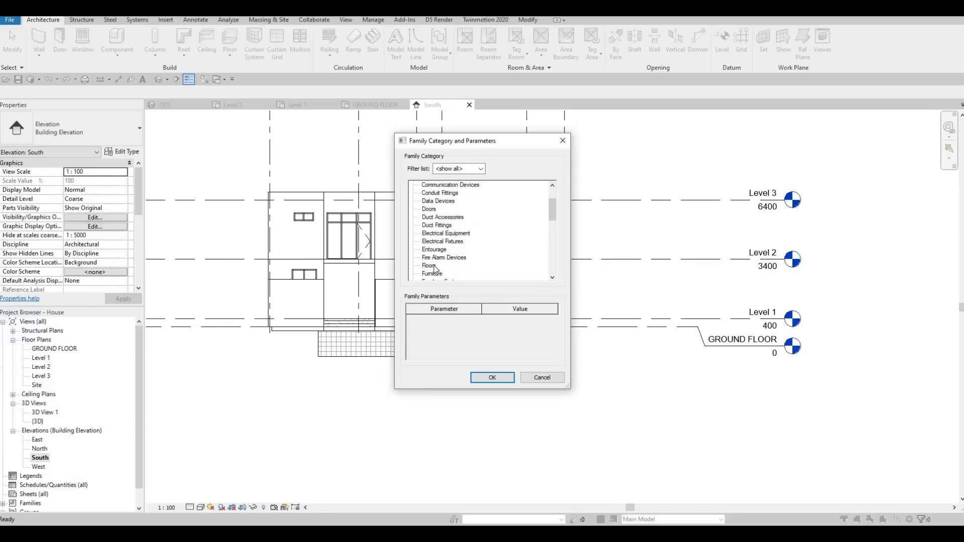
scroll(431, 266, "down", 2)
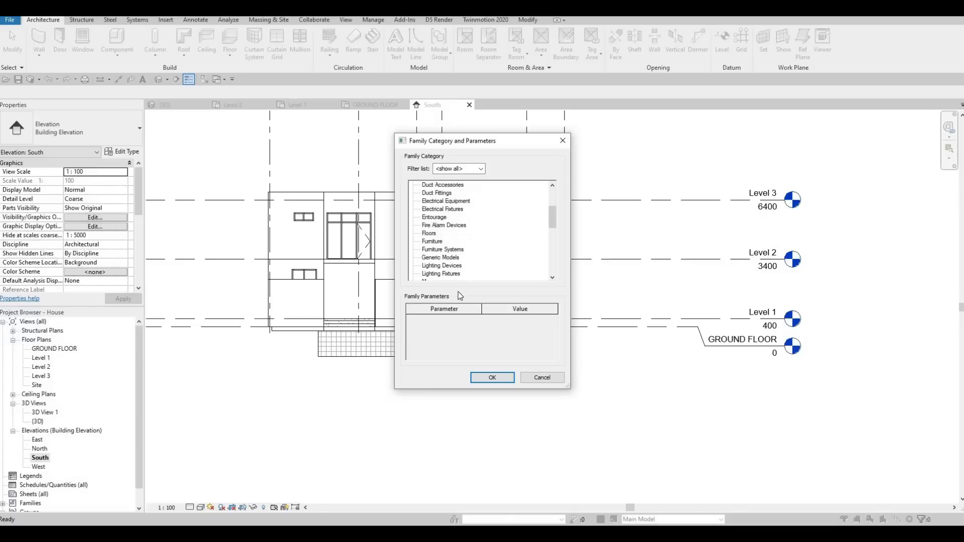
left_click(492, 377)
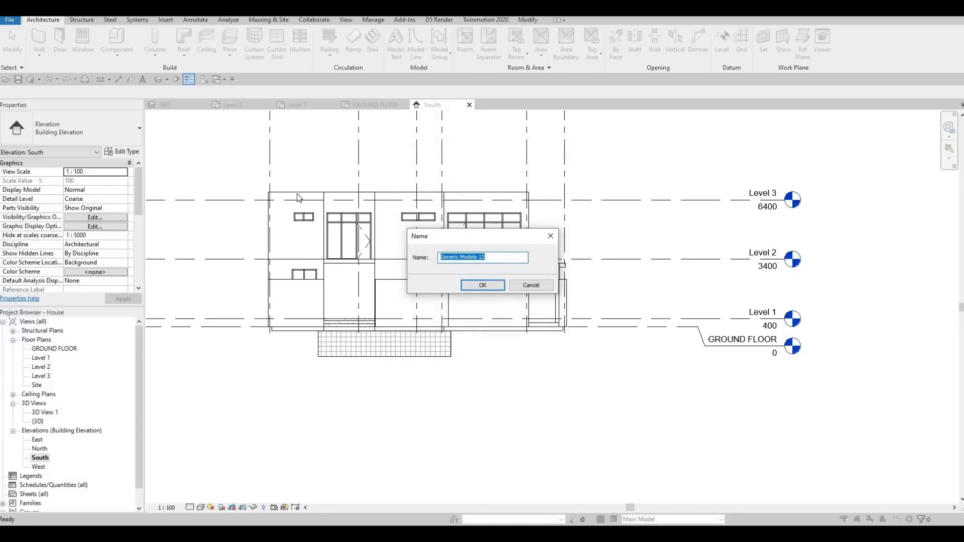
key("Return")
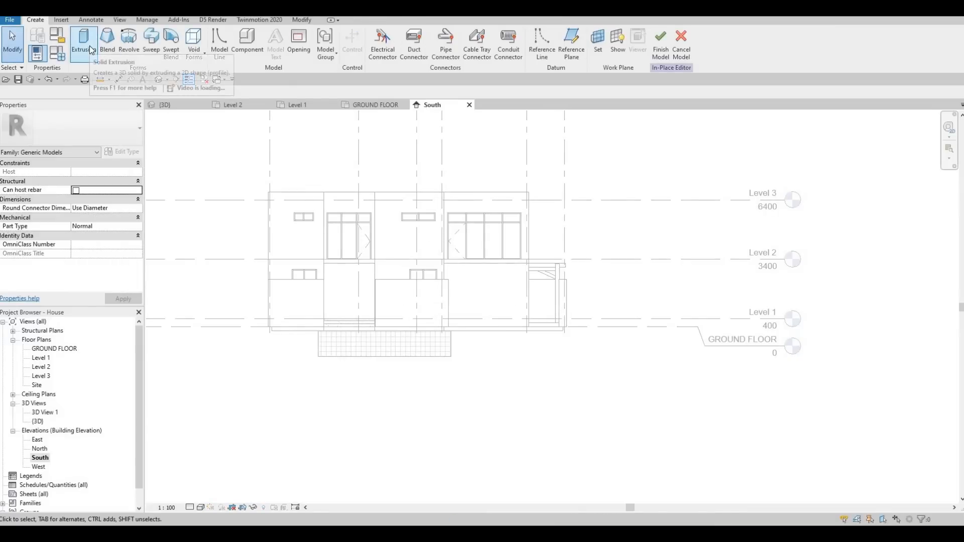
Step: Start an extrusion and pick the left front exterior wall as its work plane
left_click(91, 49)
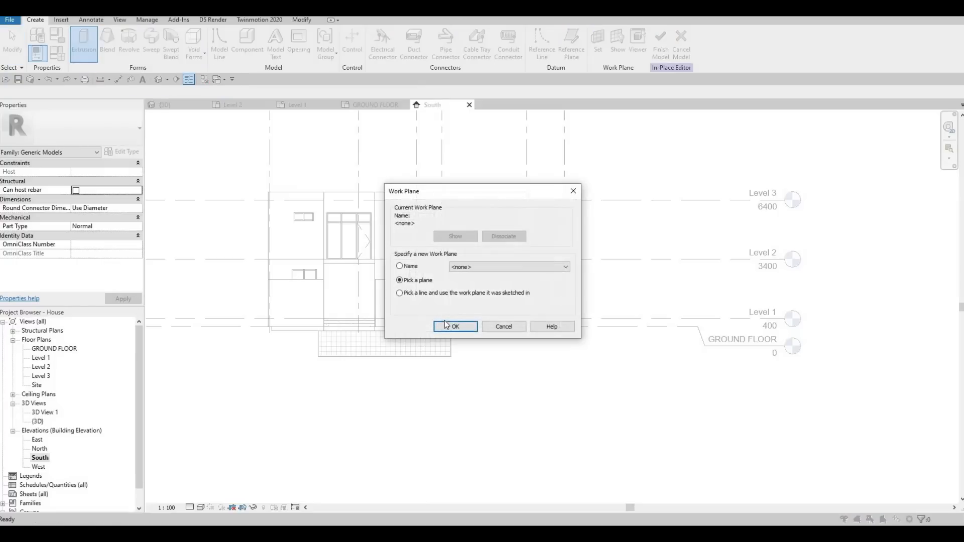
left_click(446, 327)
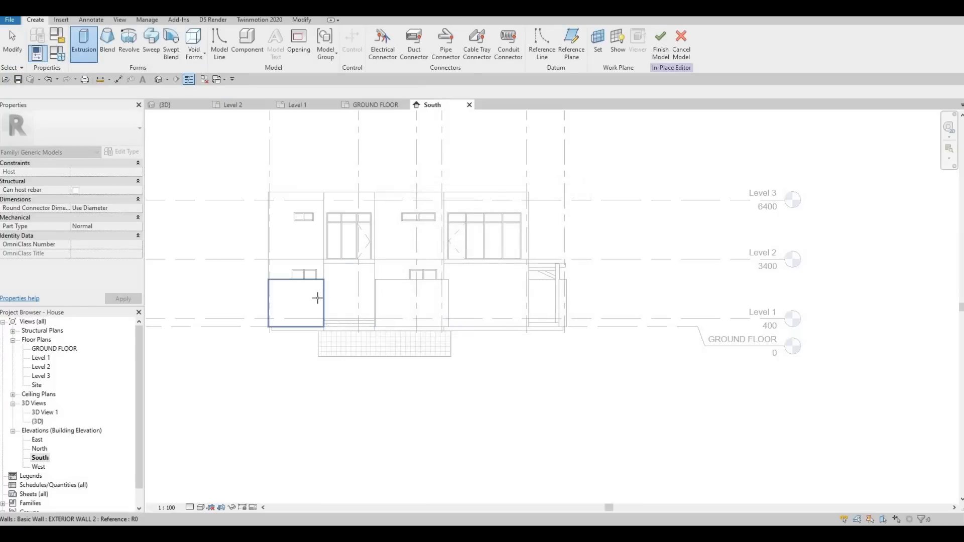
left_click(317, 298)
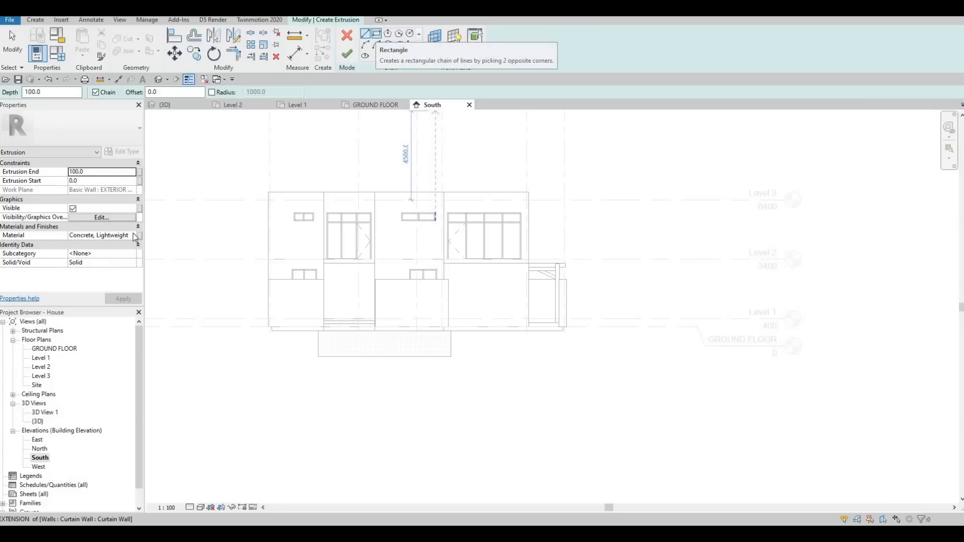
Step: Set the extrusion's material to Aluminum 3003-H12 from the AEC Materials Metal library
left_click(135, 236)
left_click(136, 236)
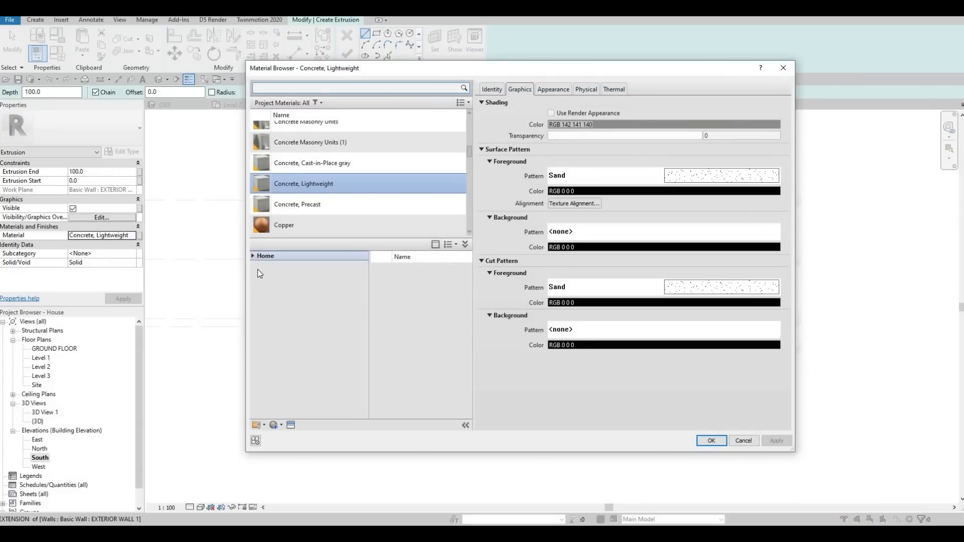
left_click(253, 257)
left_click(256, 275)
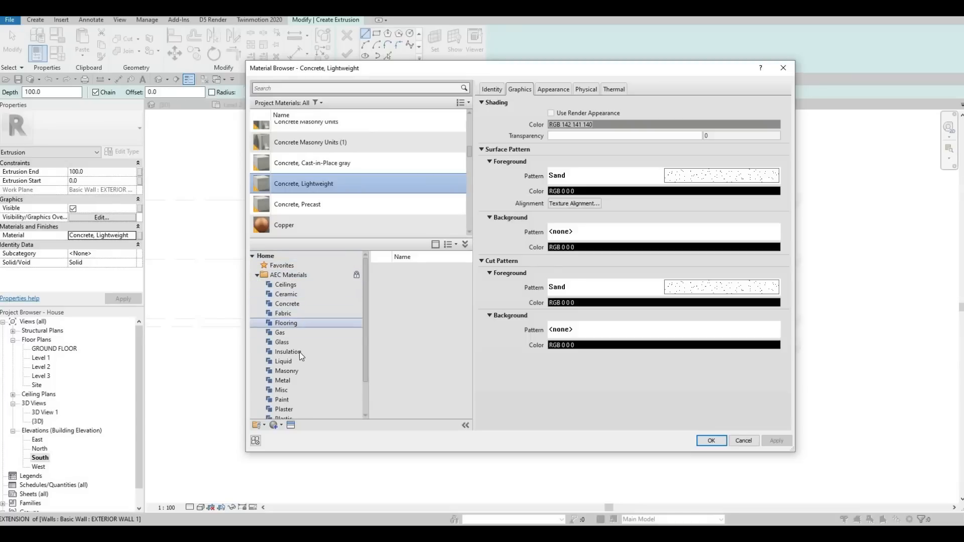
scroll(291, 357, "down", 1)
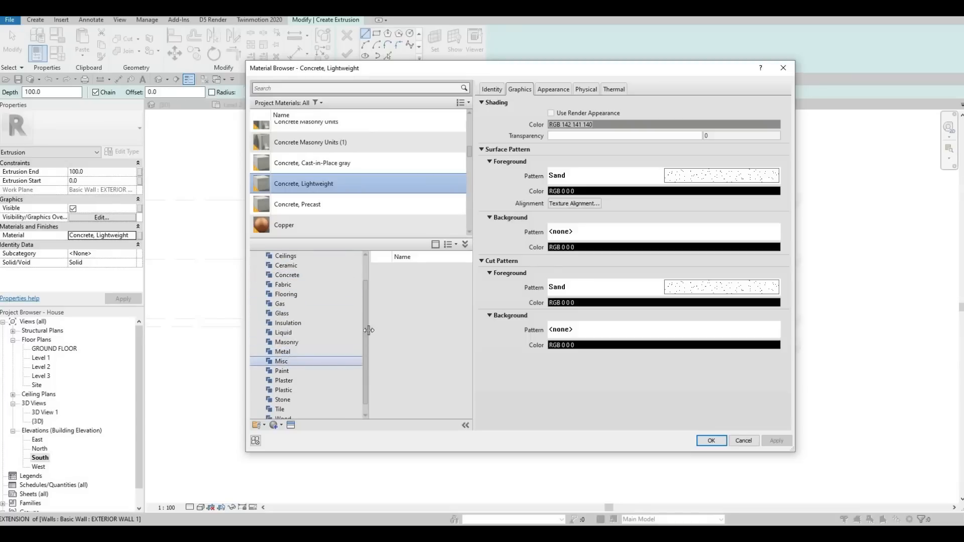
left_click(286, 353)
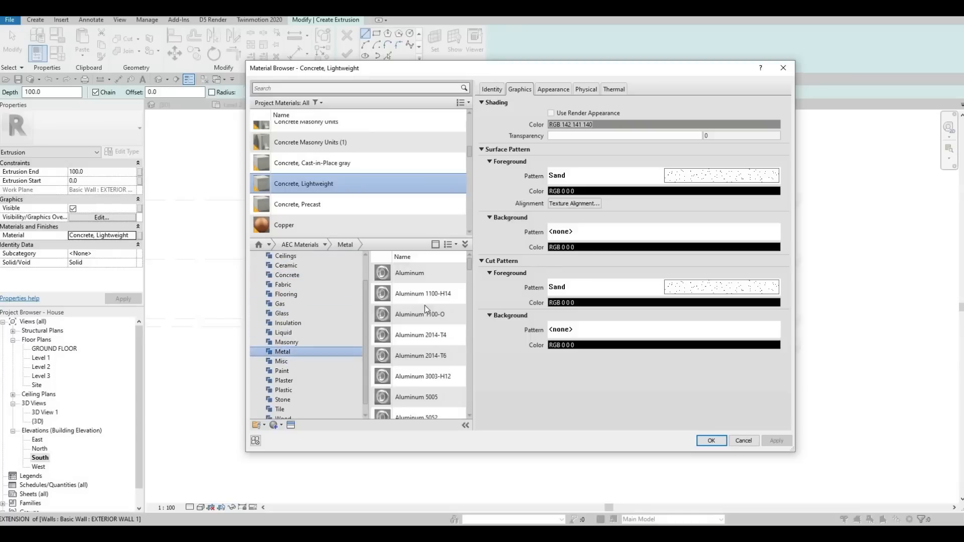
left_click(450, 356)
key("Escape")
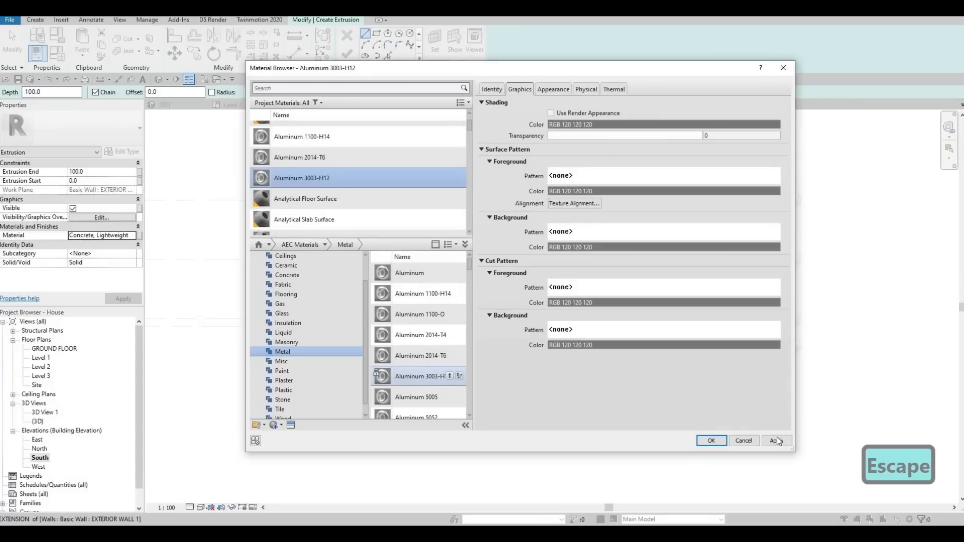
left_click(776, 440)
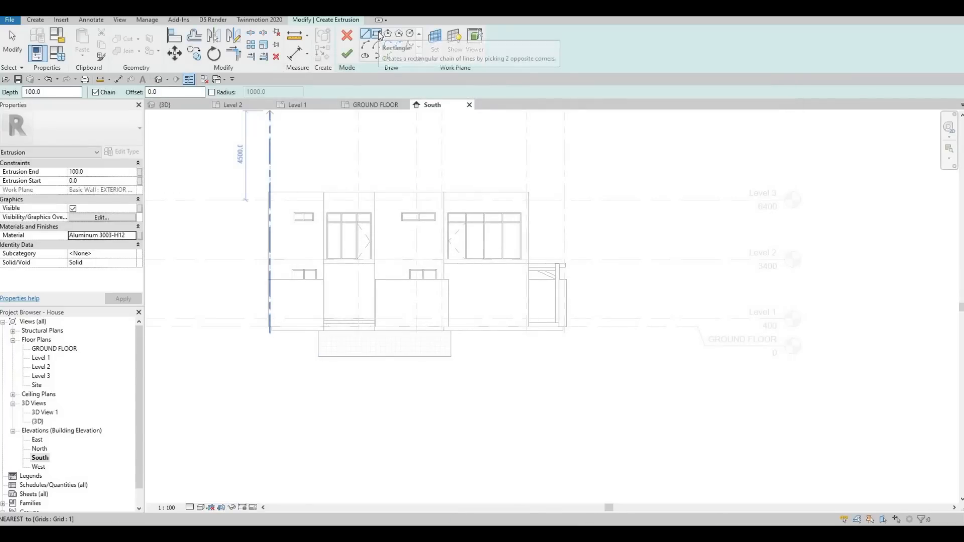
Step: Sketch a rectangle about 2550 mm wide around the doorway opening in the left front wall
left_click(377, 34)
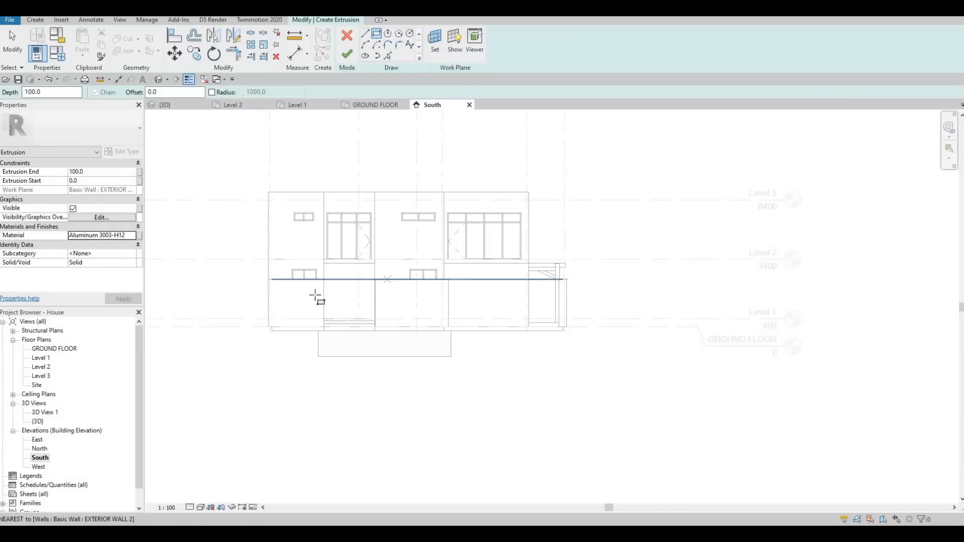
scroll(269, 280, "up", 6)
left_click(249, 262)
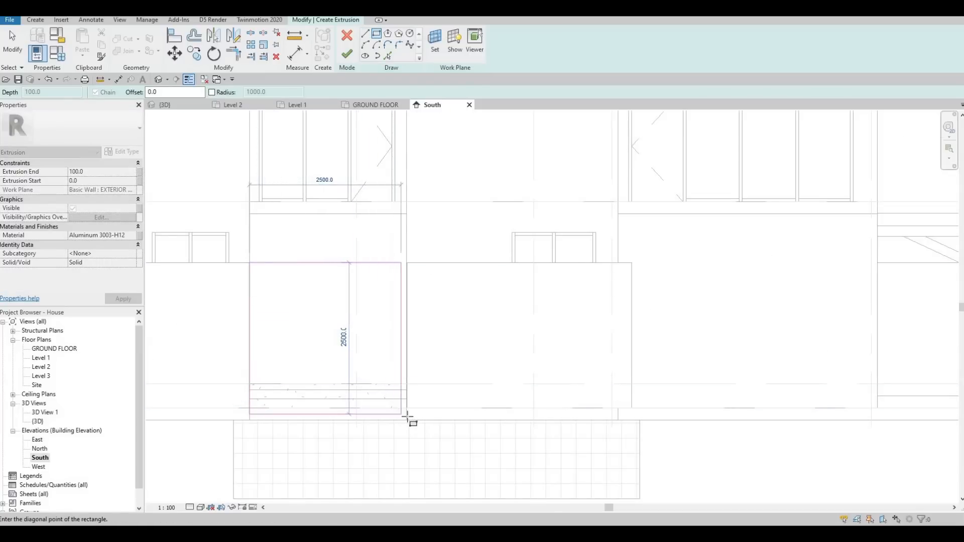
scroll(407, 417, "up", 4)
left_click(421, 396)
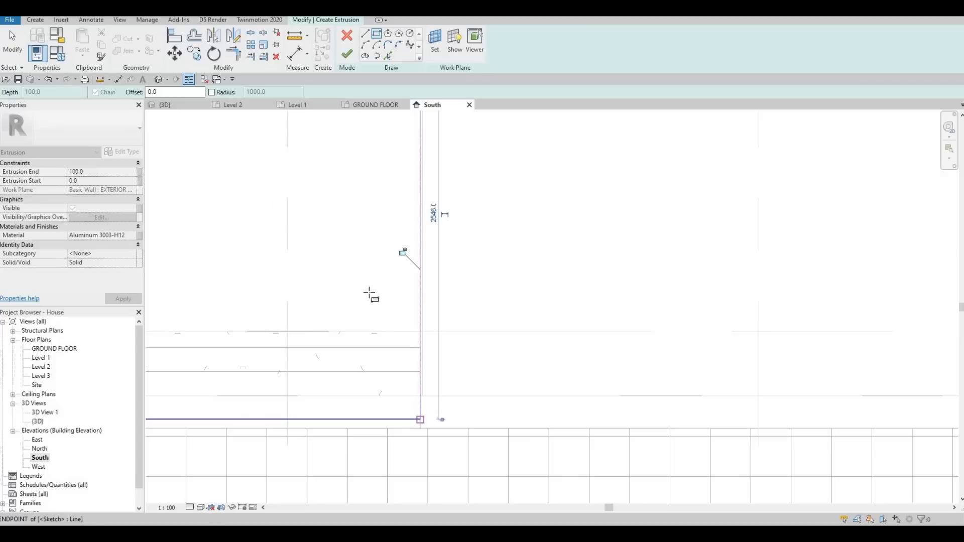
Step: Nudge the rectangle's left and right sketch lines to line up with the opening's edges
scroll(404, 266, "down", 5)
key("Escape")
key("Escape")
key("Escape")
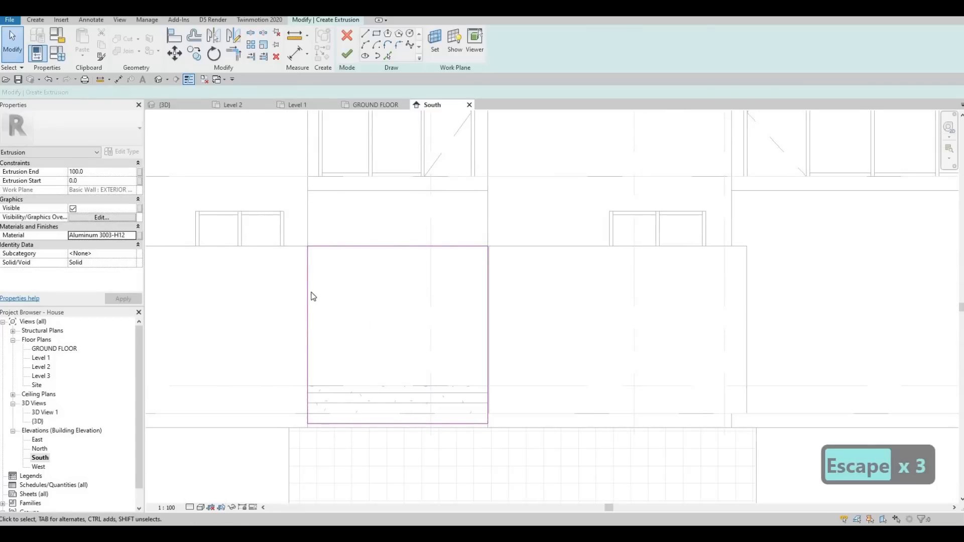
key("Escape")
left_click(309, 289)
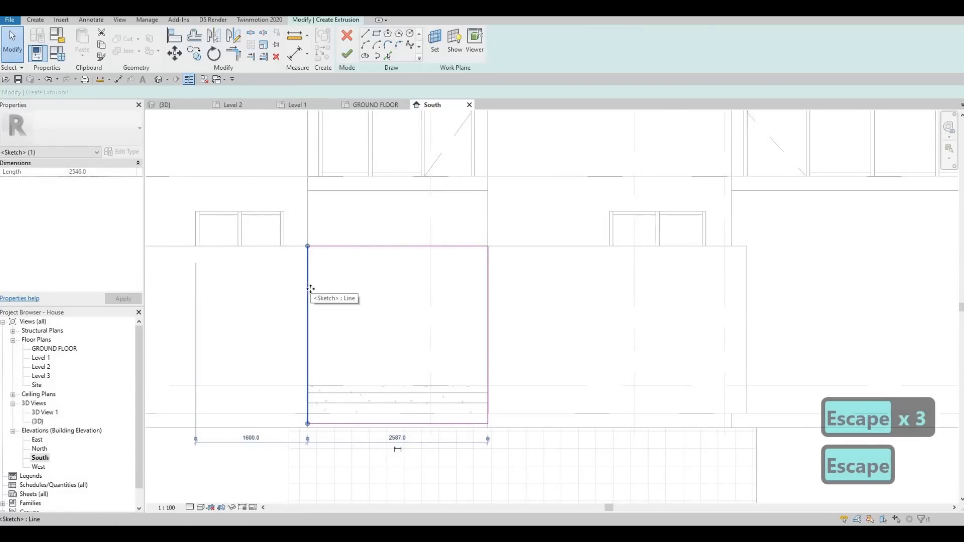
key("Right")
key("Right")
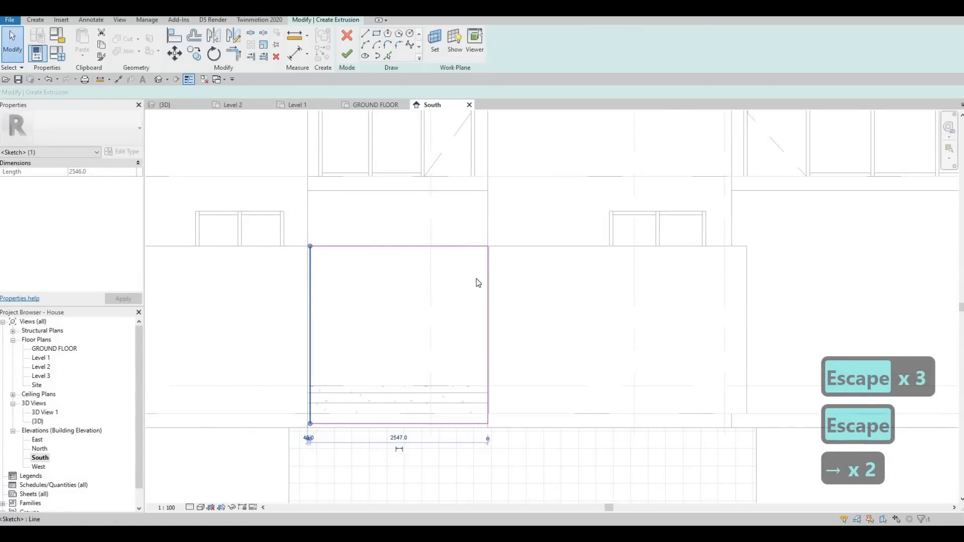
left_click(487, 275)
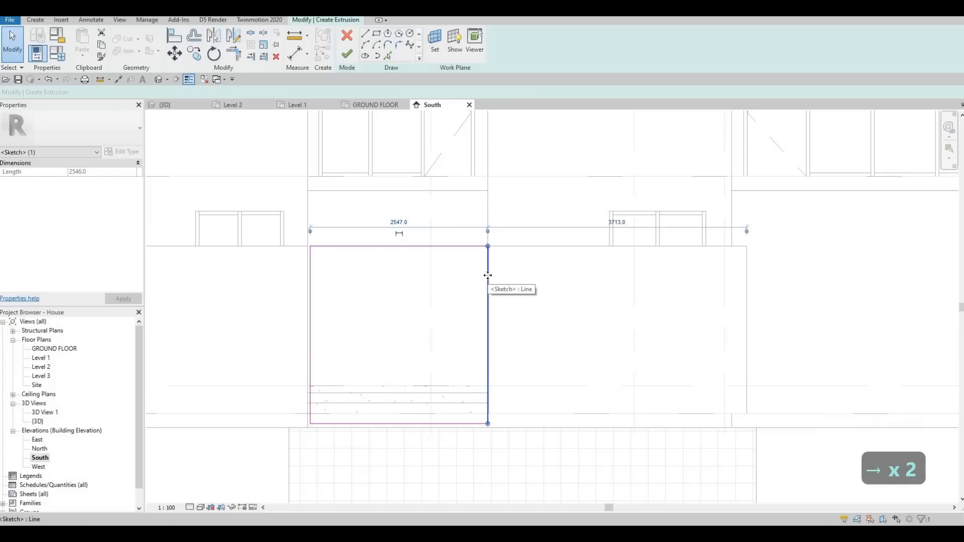
key("Left")
key("Escape")
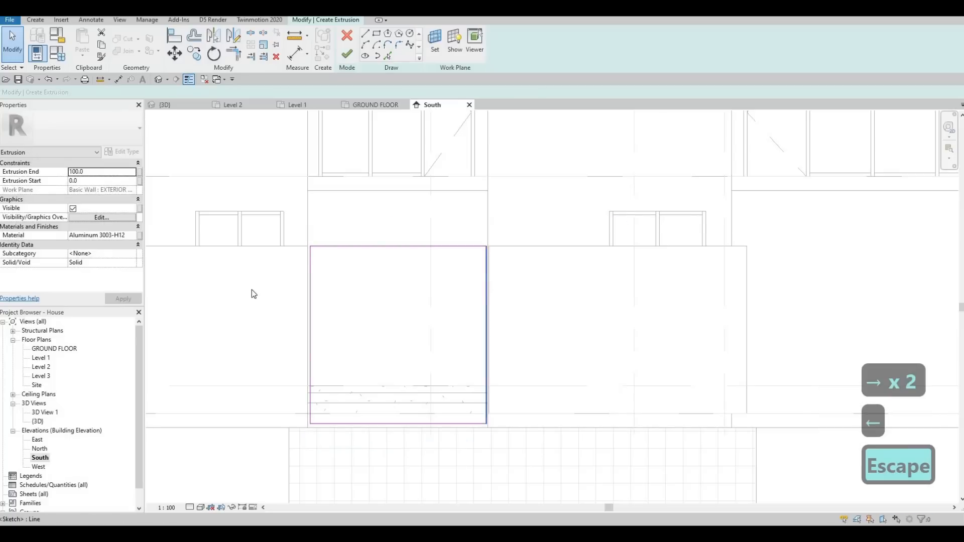
Step: Nudge the rectangle's bottom sketch line down to the base of the opening
scroll(251, 290, "up", 2)
left_click(255, 277)
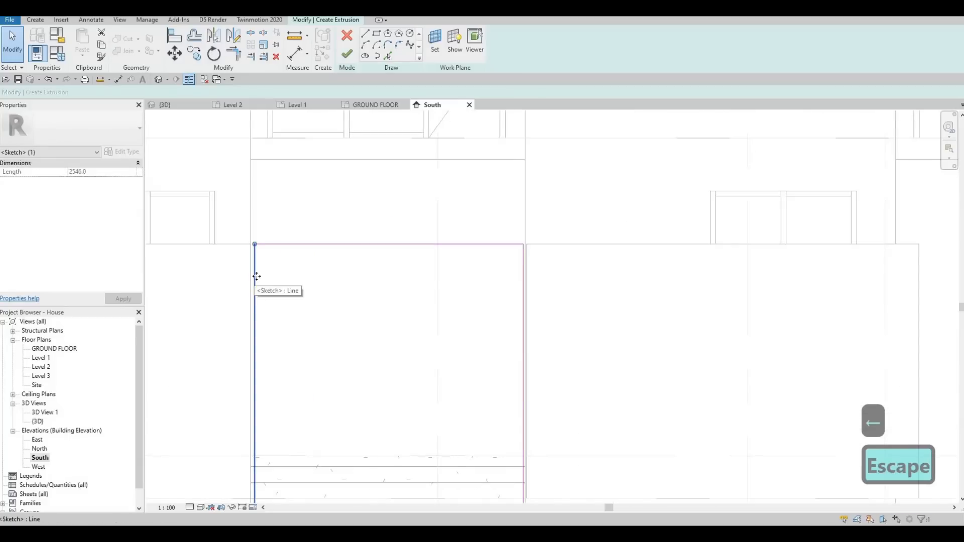
key("Escape")
scroll(525, 261, "up", 4)
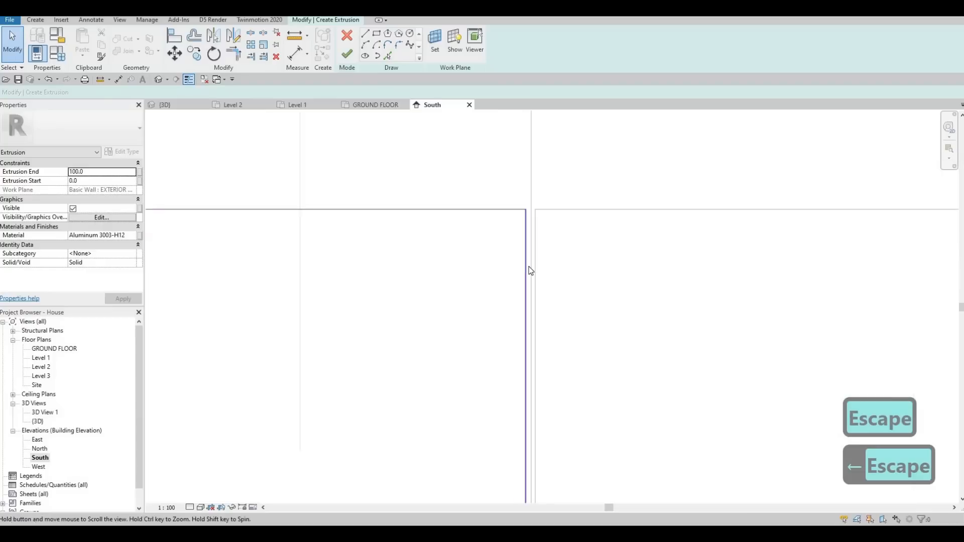
scroll(540, 201, "down", 5)
scroll(433, 314, "up", 2)
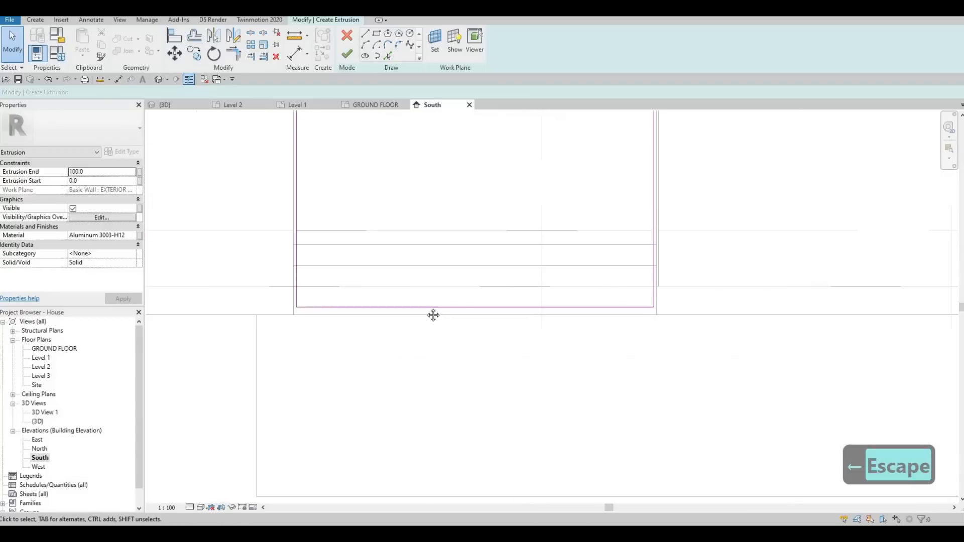
scroll(433, 315, "up", 3)
left_click(424, 312)
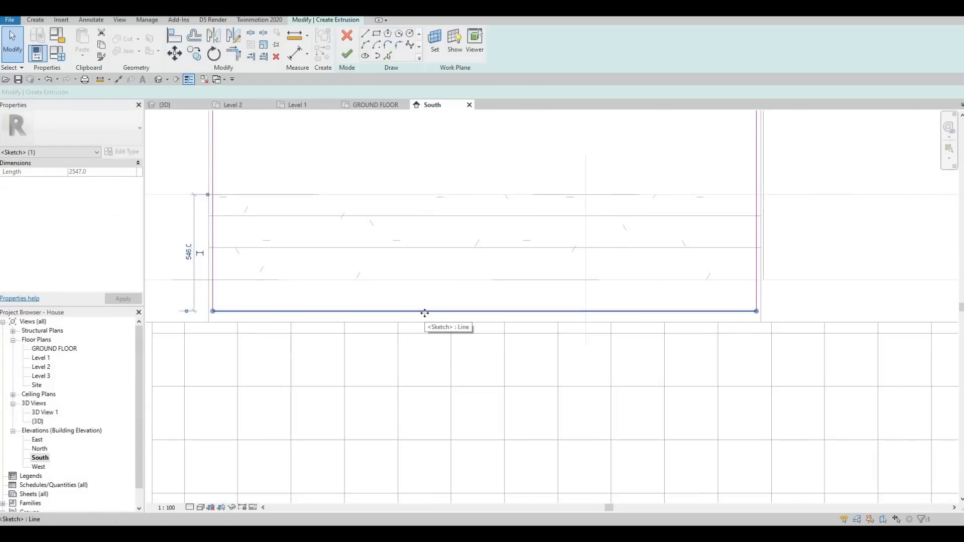
key("Down")
key("Down")
key("Down")
key("Escape")
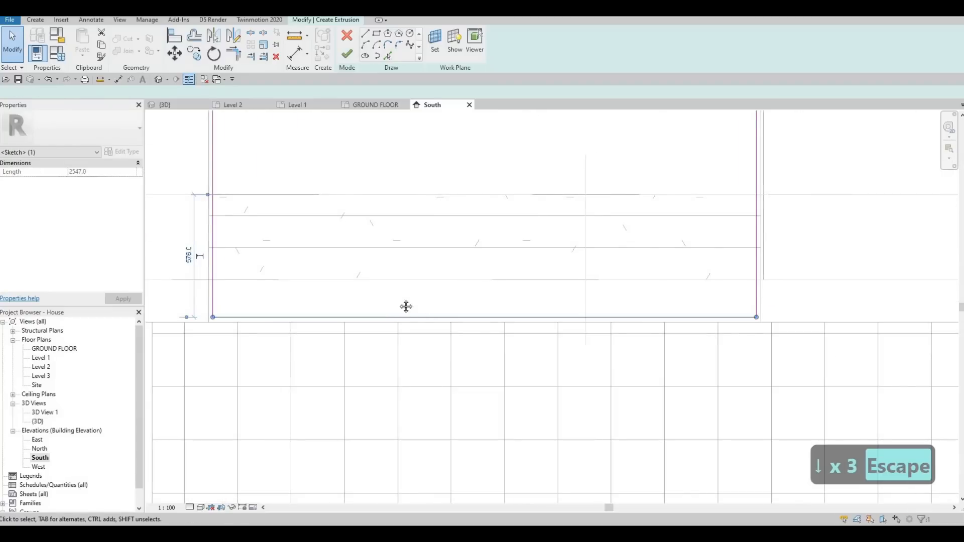
Step: Sketch a second rectangle with a 50 mm offset inside the first to form a frame, then finish the extrusion
scroll(406, 306, "down", 5)
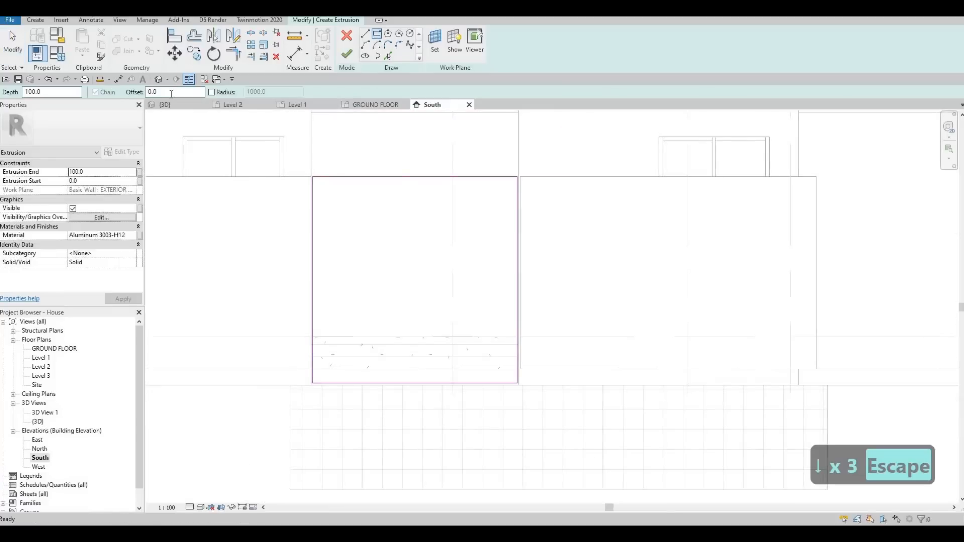
left_click_drag(163, 93, 137, 92)
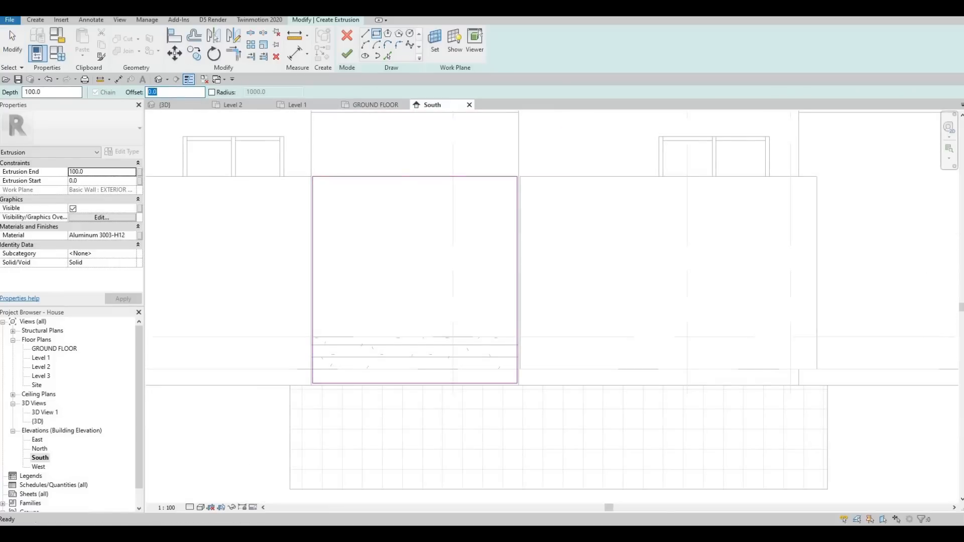
type("50")
key("Return")
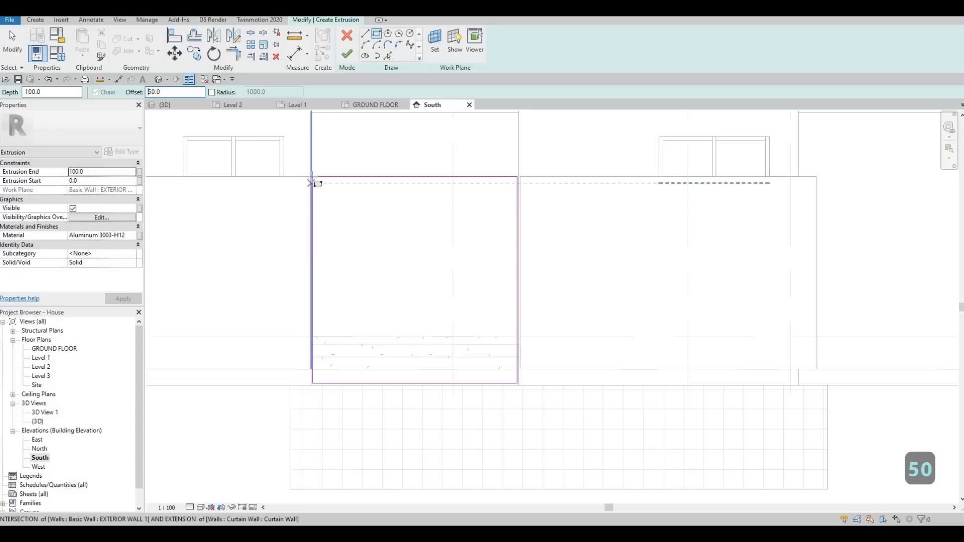
scroll(312, 176, "up", 2)
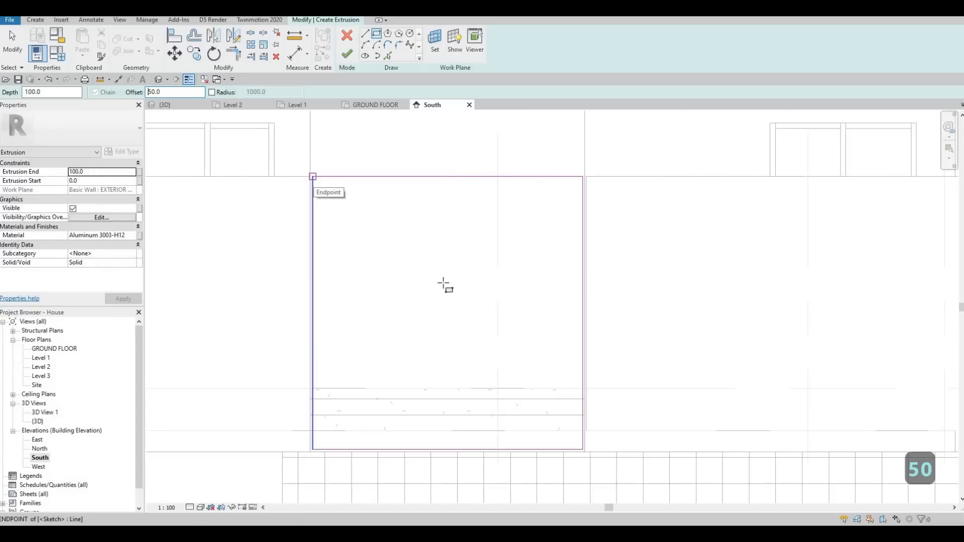
left_click(312, 176)
scroll(518, 347, "up", 2)
middle_click_drag(564, 392, 439, 155)
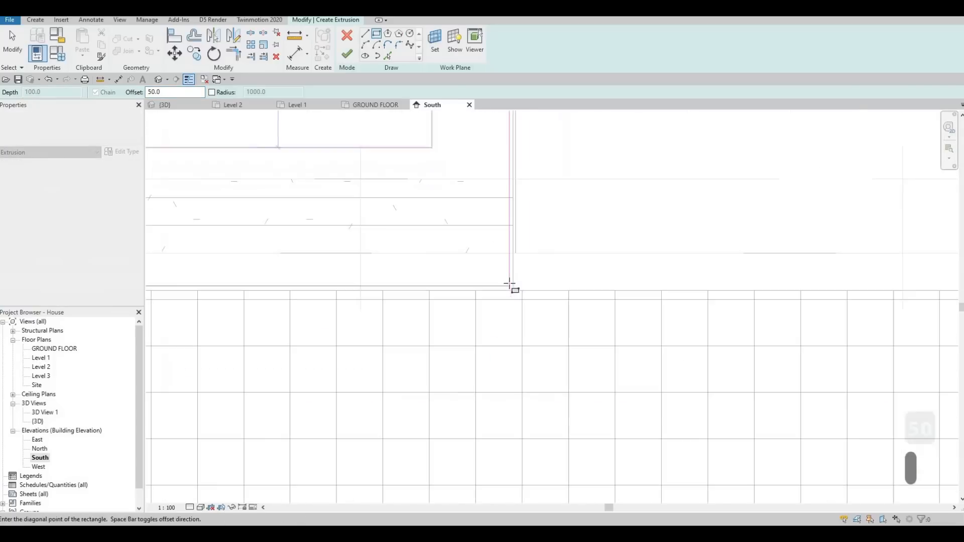
left_click(509, 285)
scroll(368, 219, "down", 4)
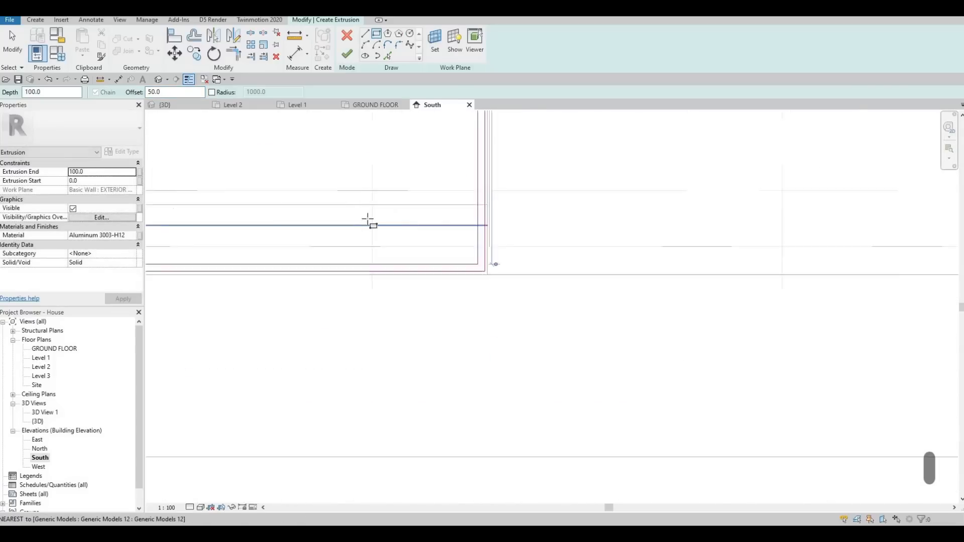
scroll(386, 249, "down", 2)
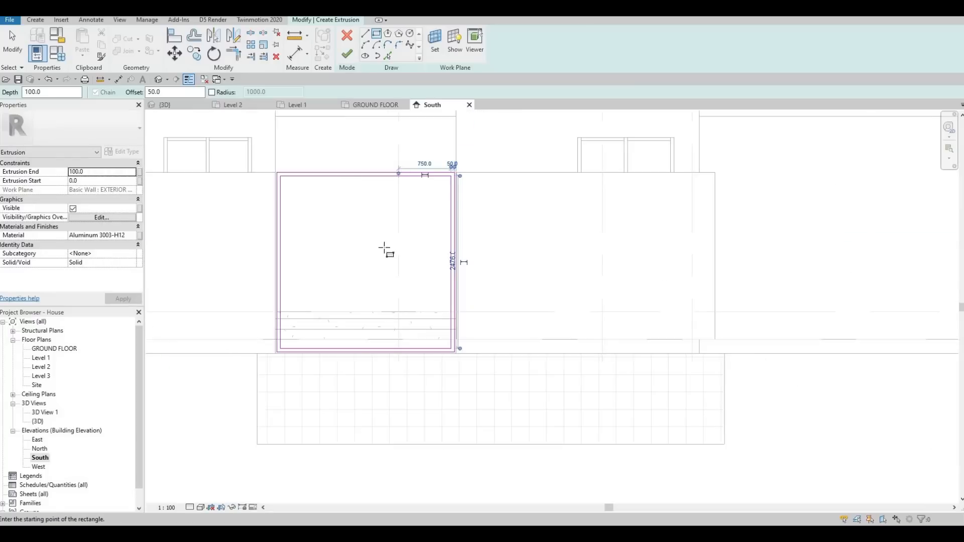
key("Escape")
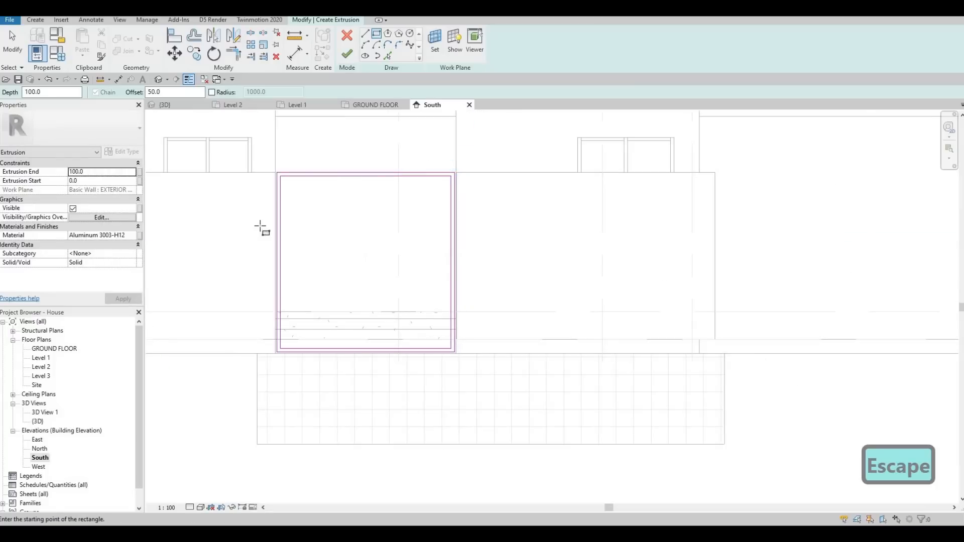
left_click(346, 56)
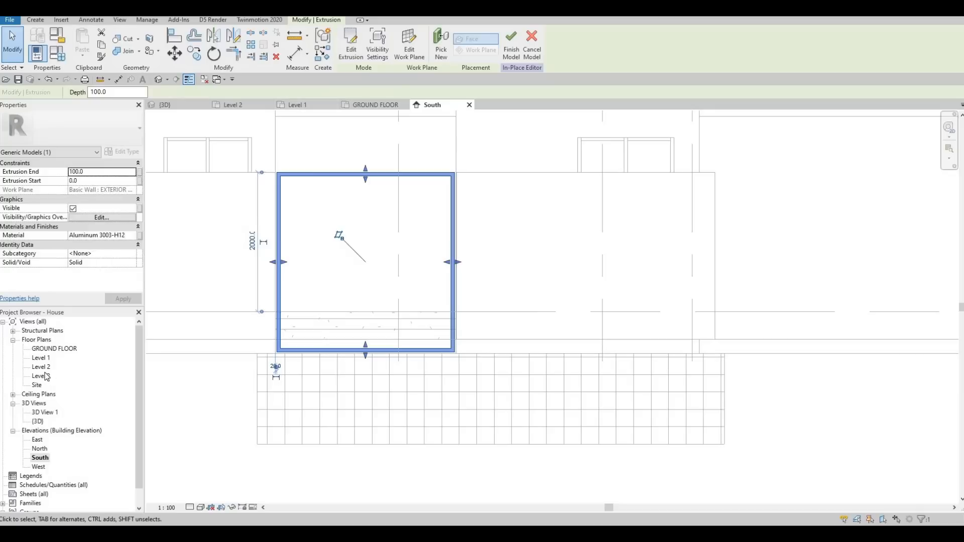
Step: In the ground floor plan, drag the frame's depth handles so it projects about 151 mm from the wall
left_click(375, 104)
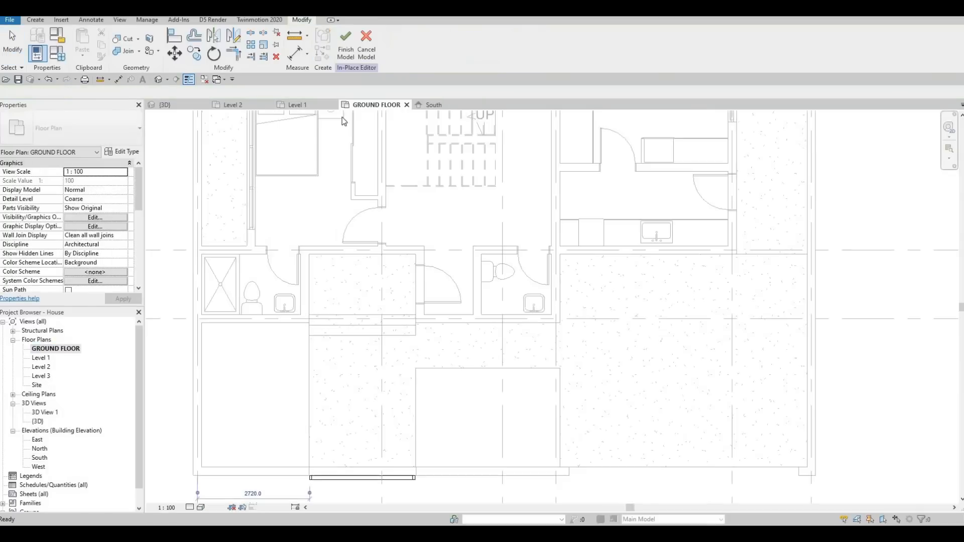
scroll(392, 291, "up", 4)
scroll(393, 288, "up", 3)
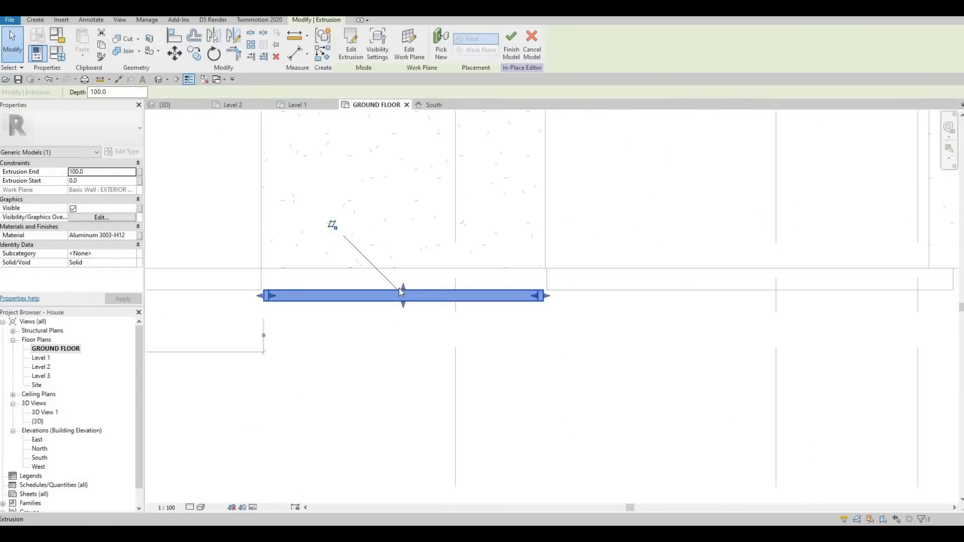
left_click_drag(399, 282, 398, 270)
left_click_drag(400, 305, 400, 287)
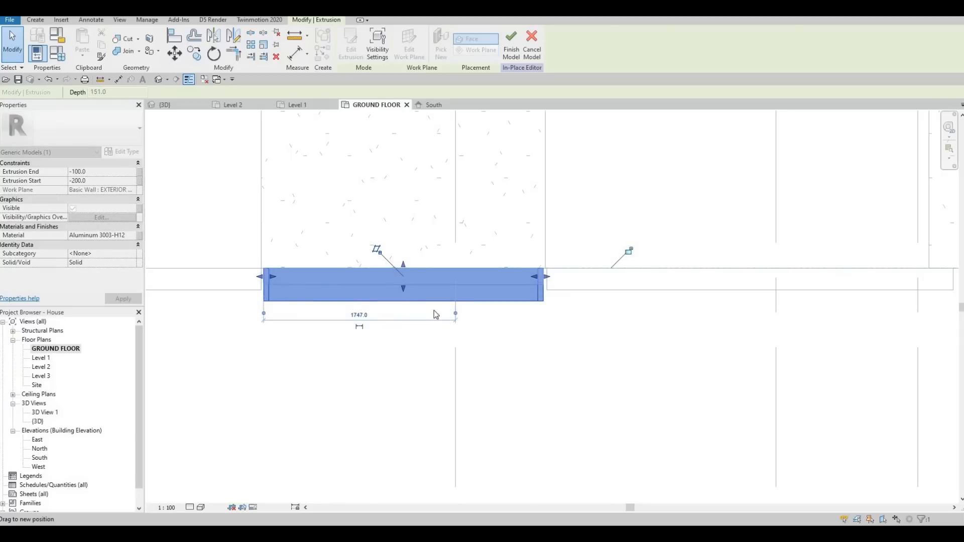
middle_click_drag(501, 308, 394, 307)
scroll(394, 306, "down", 2)
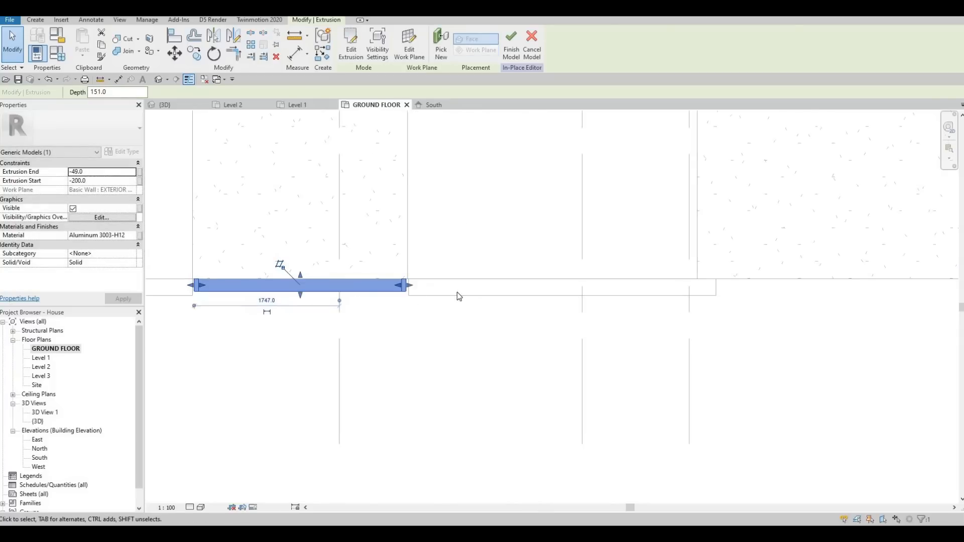
scroll(463, 298, "up", 4)
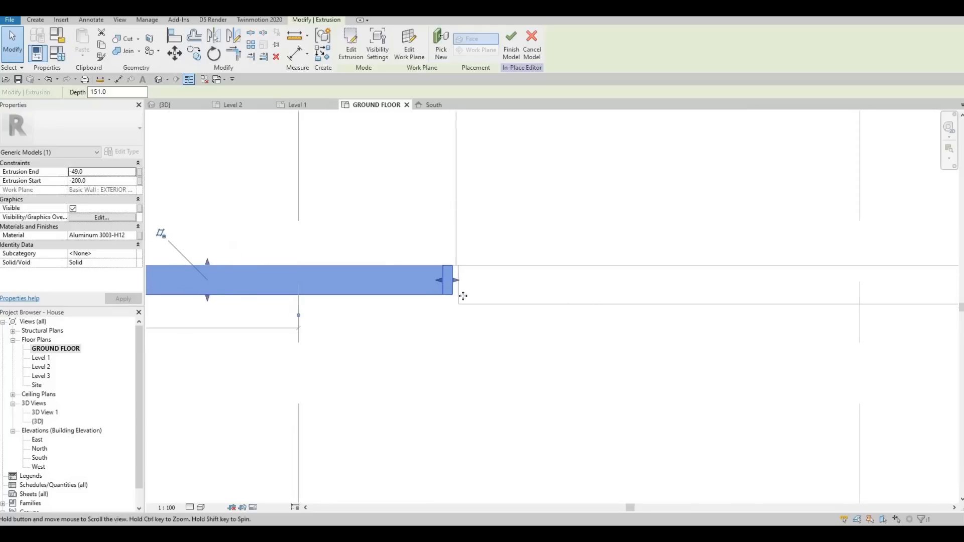
middle_click_drag(470, 306, 529, 307)
middle_click_drag(363, 291, 453, 296)
scroll(453, 296, "up", 1)
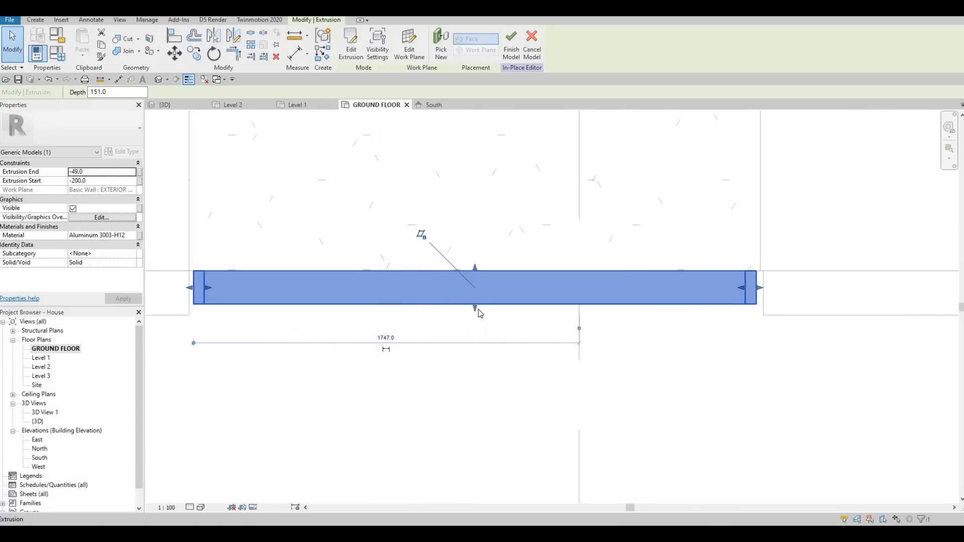
left_click_drag(475, 307, 438, 300)
key("Escape")
scroll(416, 309, "down", 2)
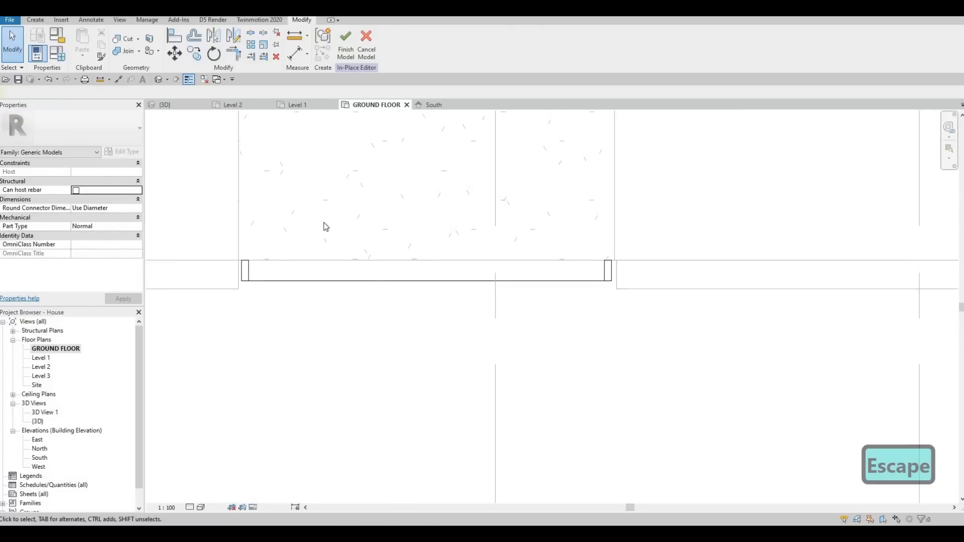
Step: In the South elevation, start a new in-place extrusion and pick the aluminium frame's face as its work plane
left_click(158, 81)
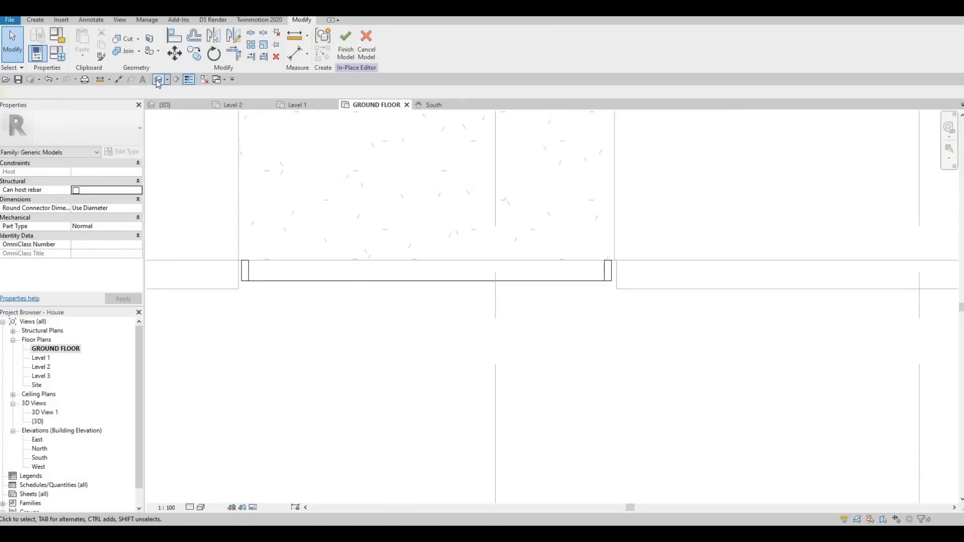
left_click(431, 103)
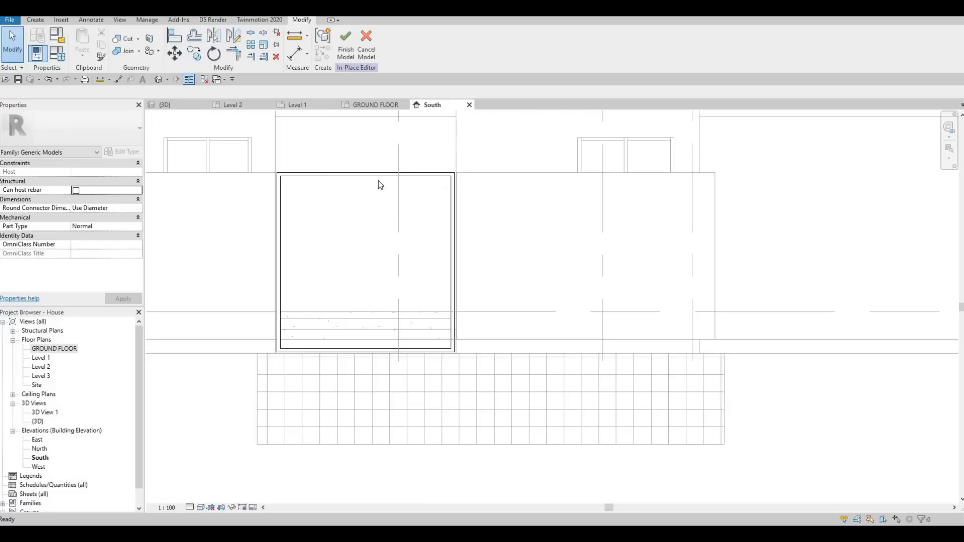
middle_click_drag(331, 188, 336, 179)
key("Escape")
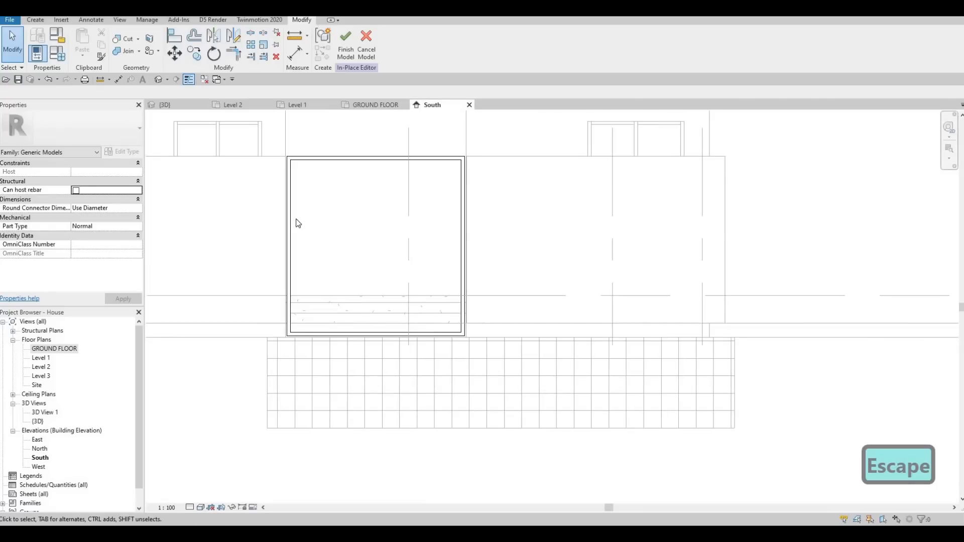
scroll(296, 222, "down", 1)
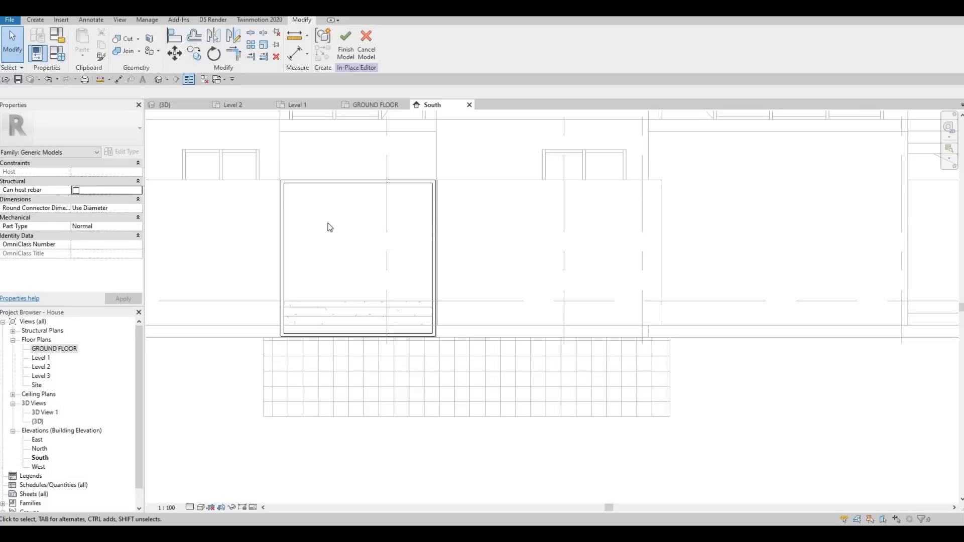
scroll(389, 227, "down", 1)
middle_click_drag(389, 227, 489, 193)
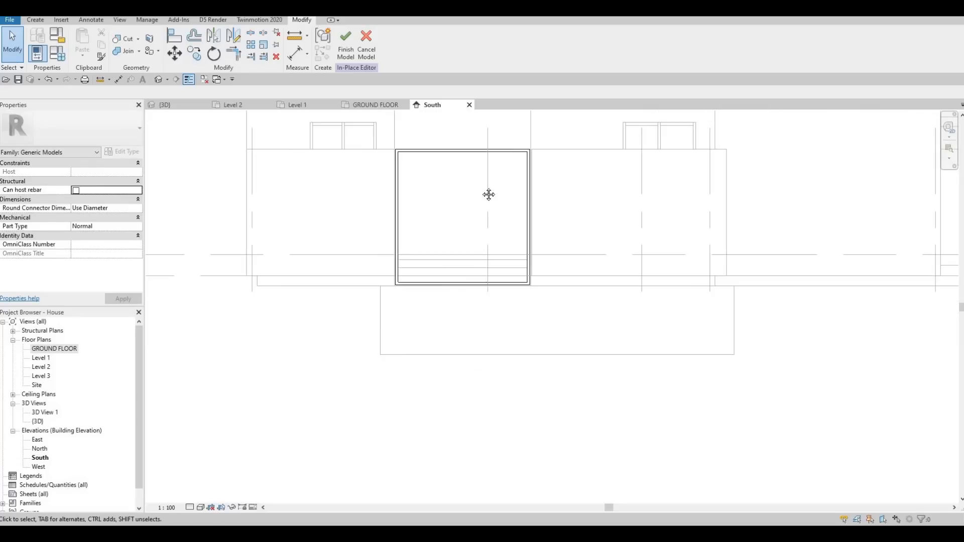
middle_click_drag(401, 159, 396, 195)
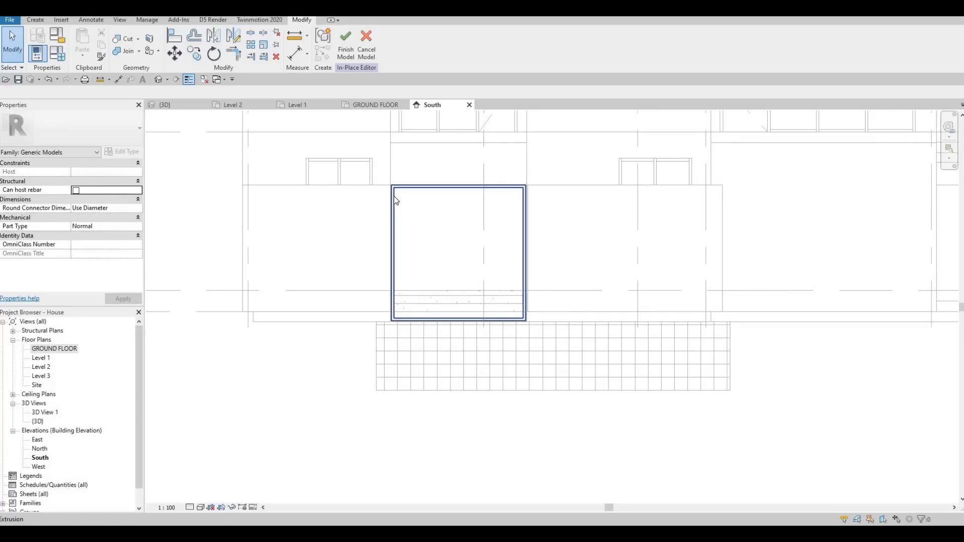
key("F1")
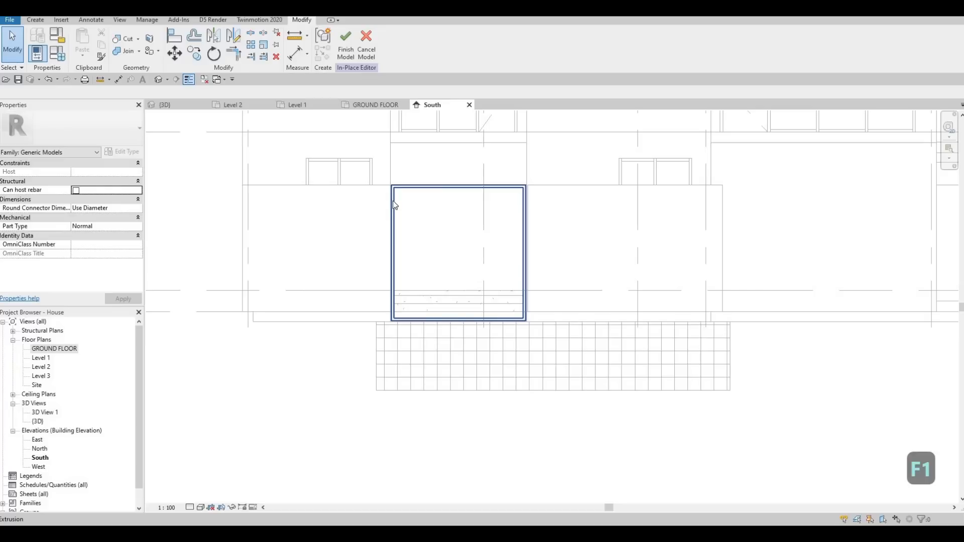
left_click(35, 20)
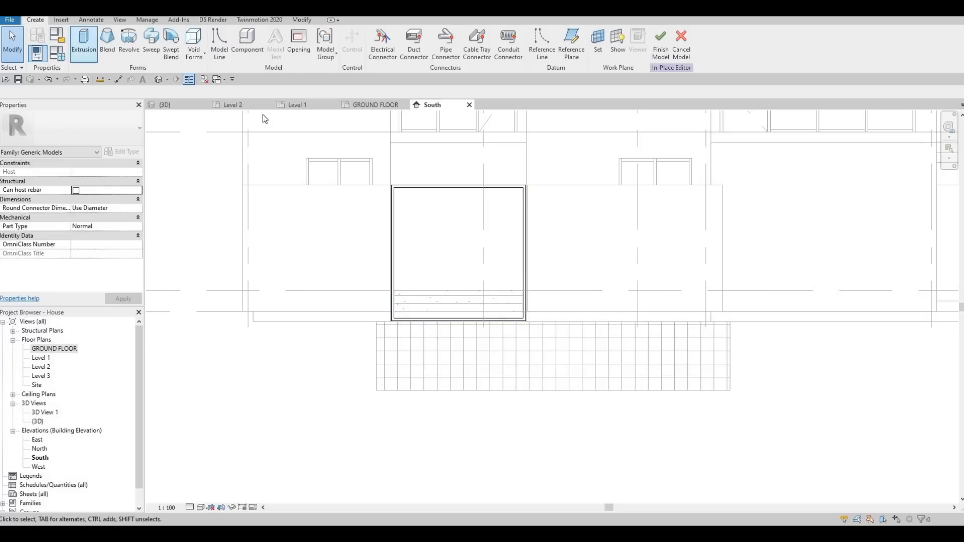
left_click(455, 327)
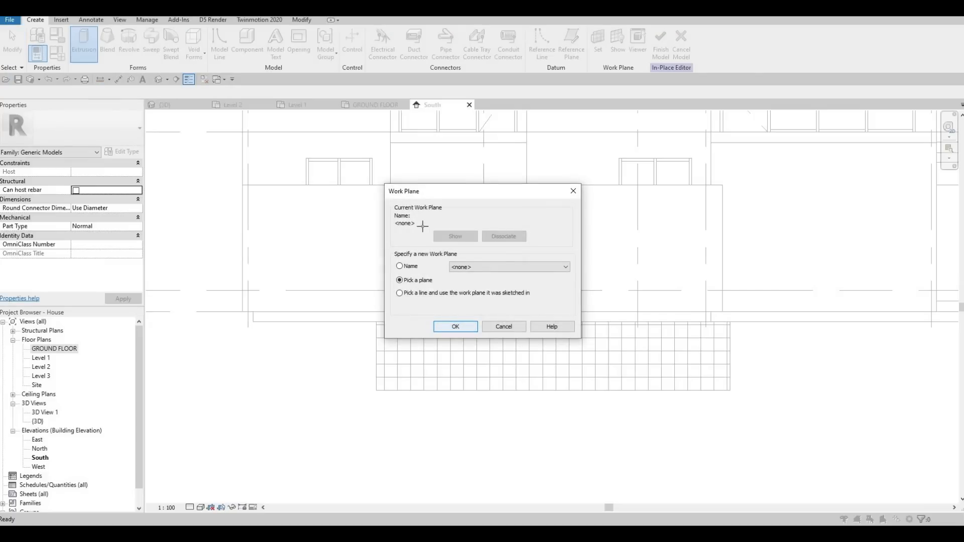
scroll(374, 177, "up", 3)
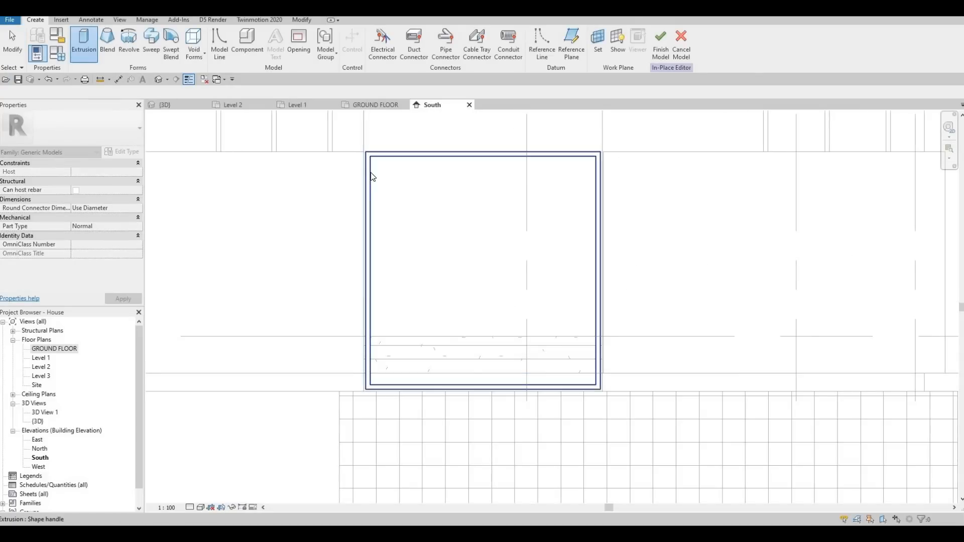
left_click(370, 172)
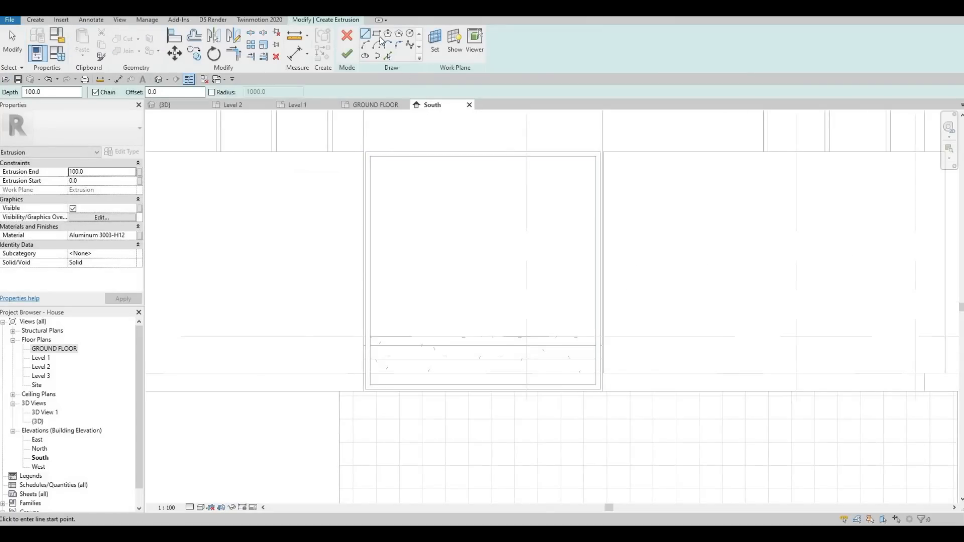
Step: Sketch a thin rectangle spanning the top of the opening between the frame's inner edges
left_click(376, 34)
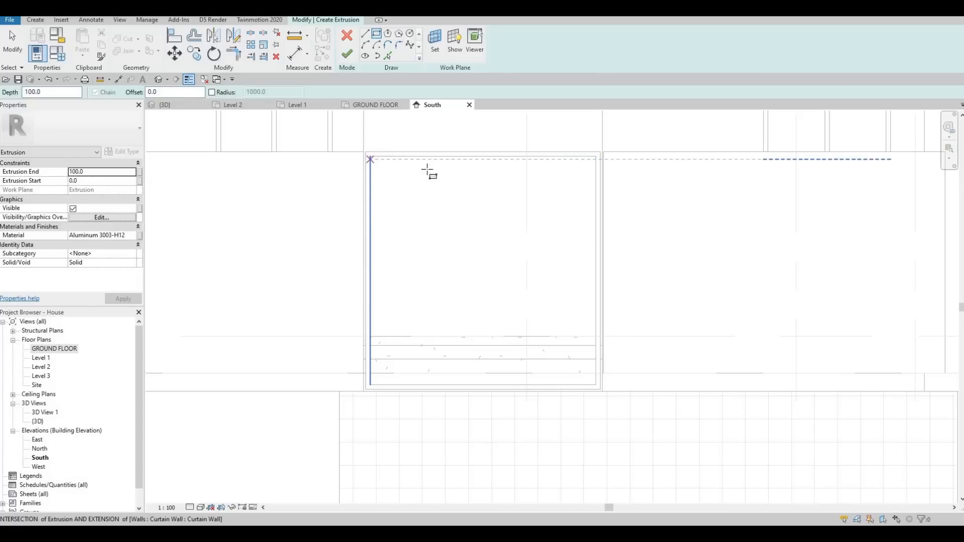
left_click(370, 160)
scroll(588, 161, "up", 3)
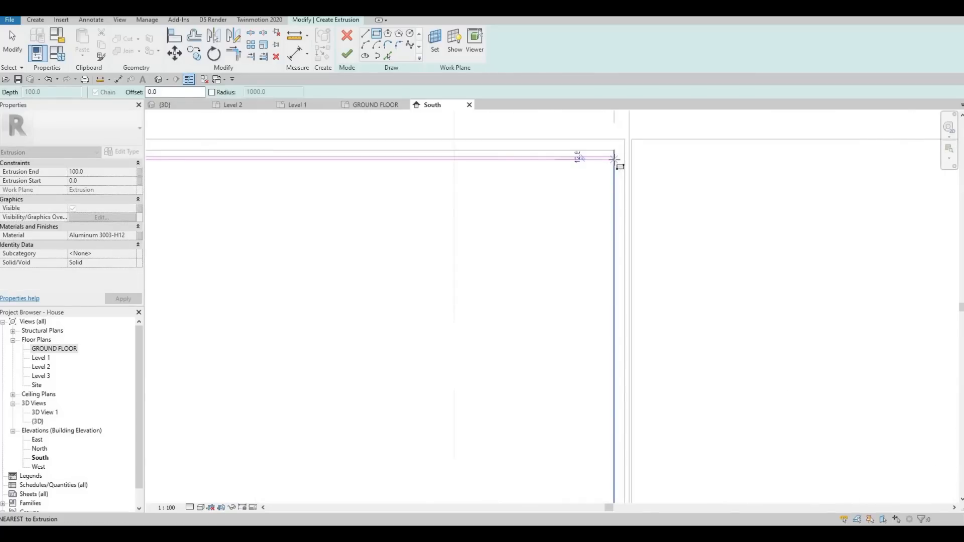
left_click(613, 158)
key("Escape")
key("Escape")
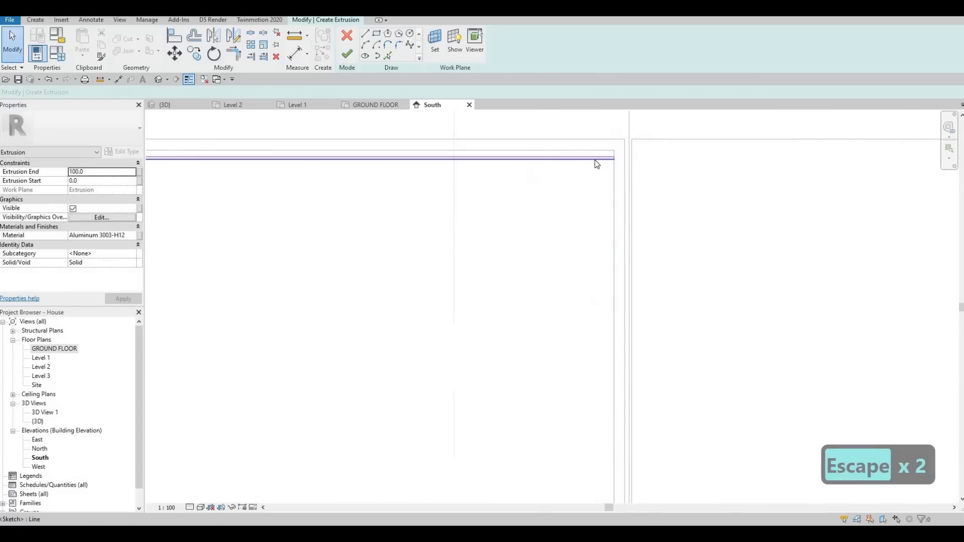
Step: Nudge the thin rectangle slightly down inside the frame and finish the extrusion to form a slat
key("Tab")
left_click(597, 164)
key("Down")
key("Down")
key("Down")
key("Down")
key("Down")
key("Down")
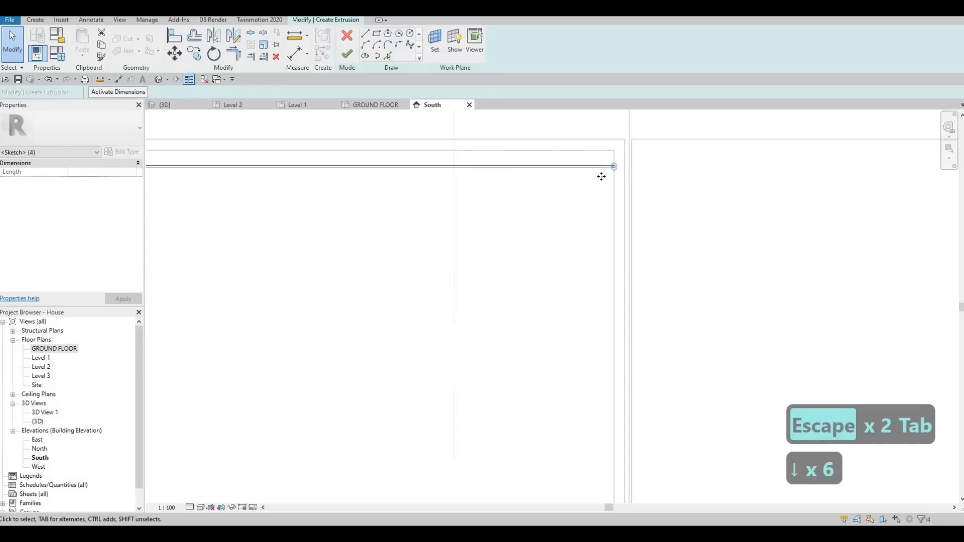
key("Up")
key("Up")
key("Up")
scroll(402, 201, "down", 1)
scroll(416, 195, "down", 2)
scroll(418, 196, "up", 3)
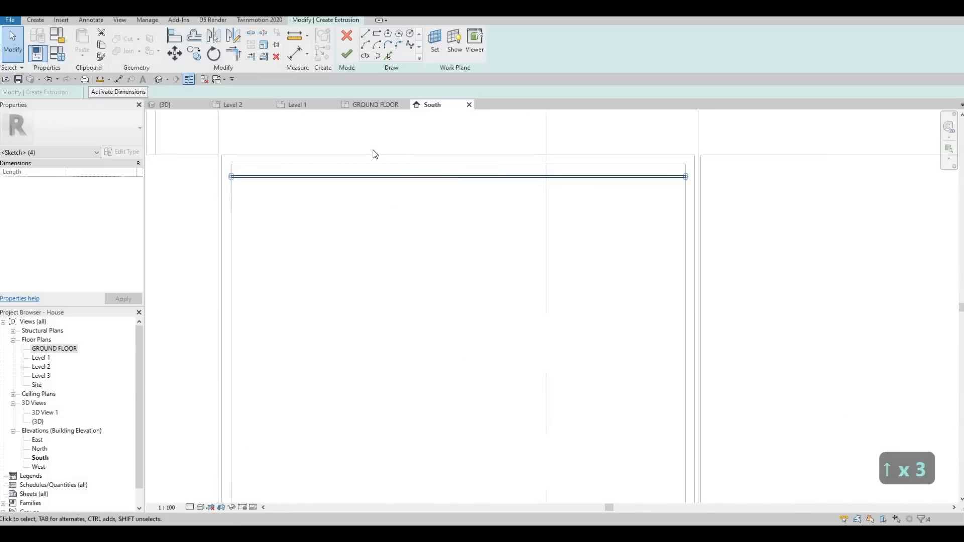
left_click(348, 56)
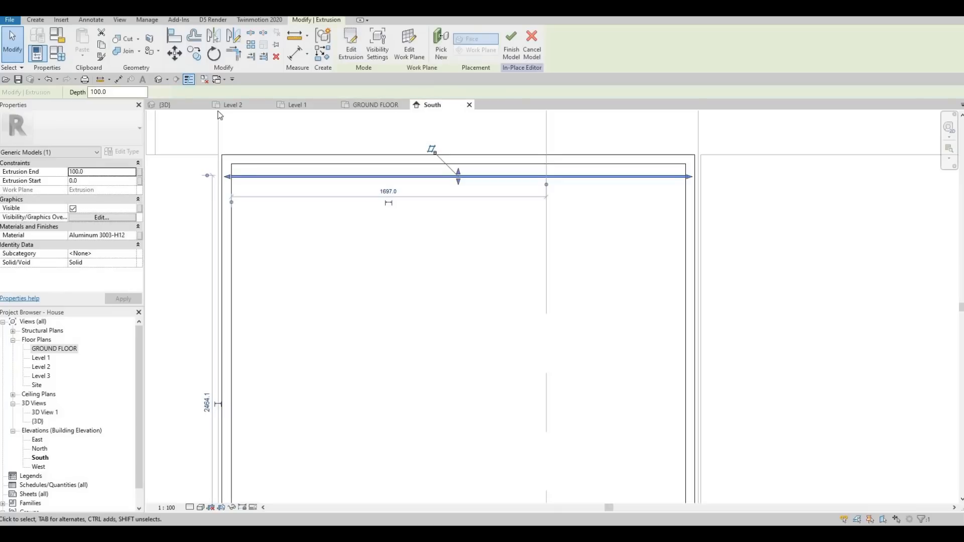
Step: In the 3D view, drag the slat's depth handles to set its extrusion start to -142 and end to 0
key("ctrl+Tab")
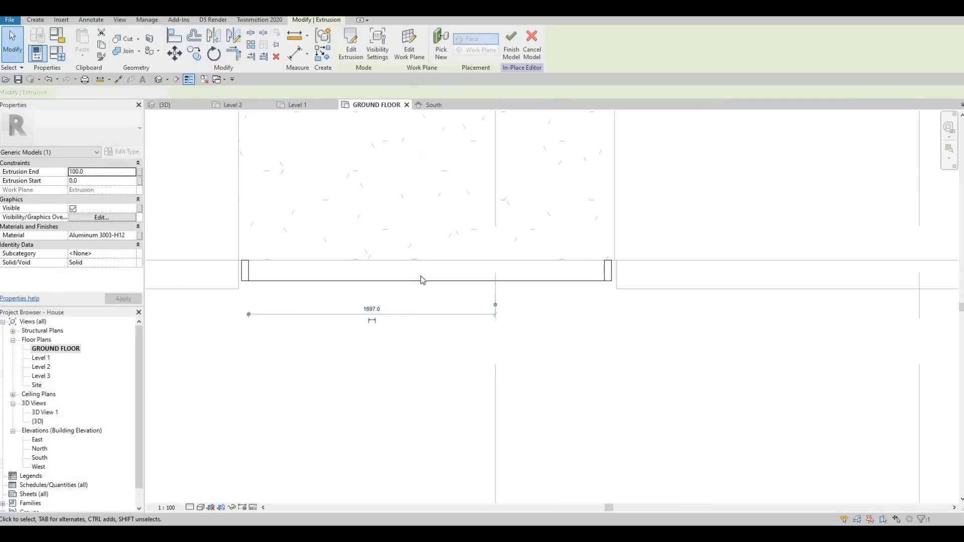
left_click(177, 104)
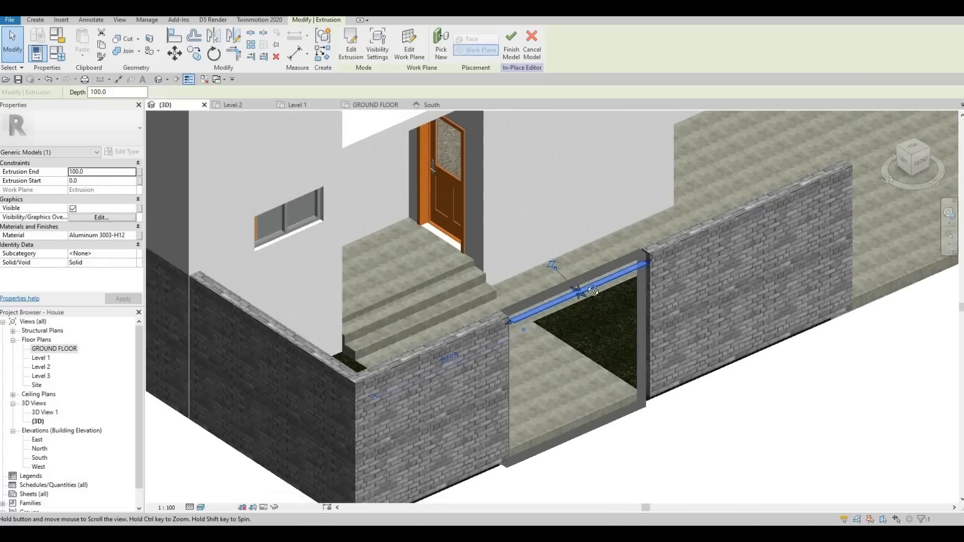
scroll(593, 291, "up", 10)
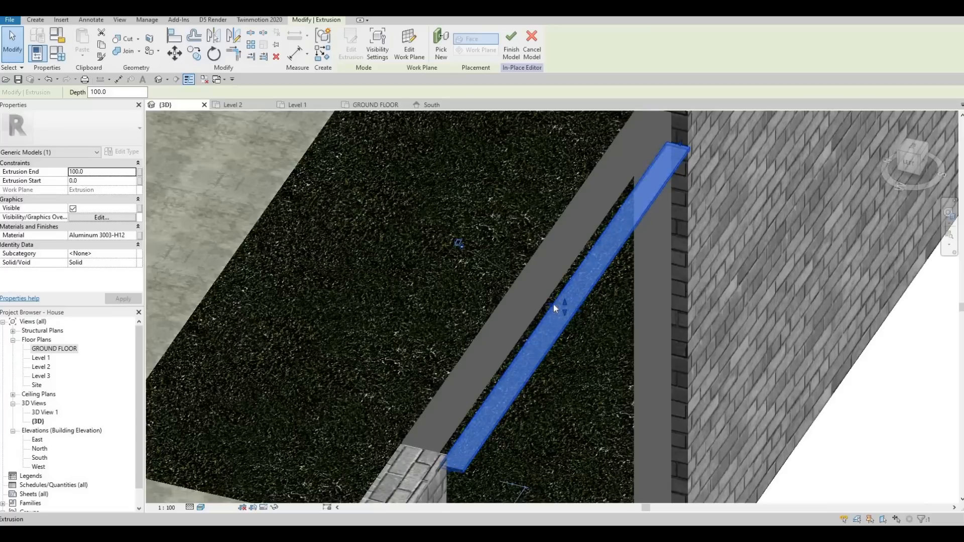
left_click_drag(553, 305, 571, 312)
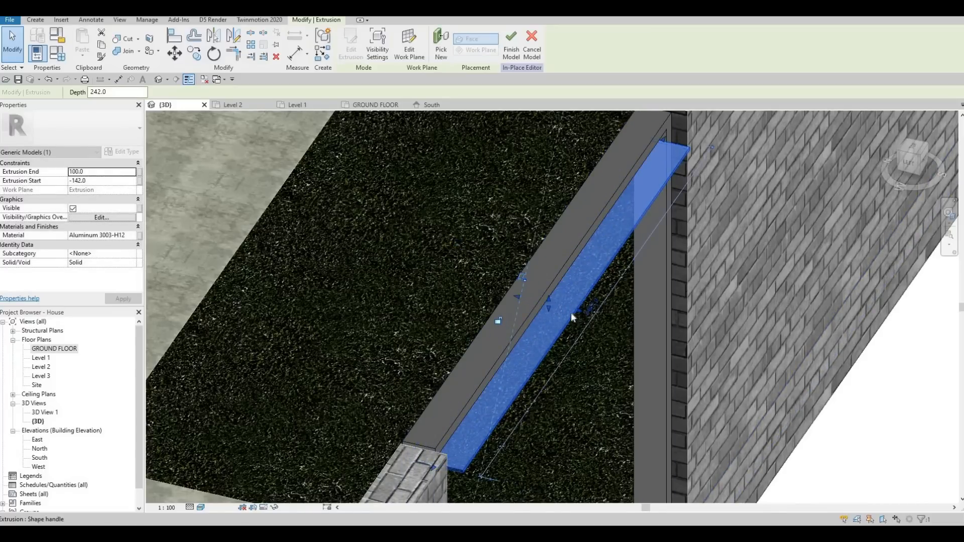
scroll(579, 307, "up", 1)
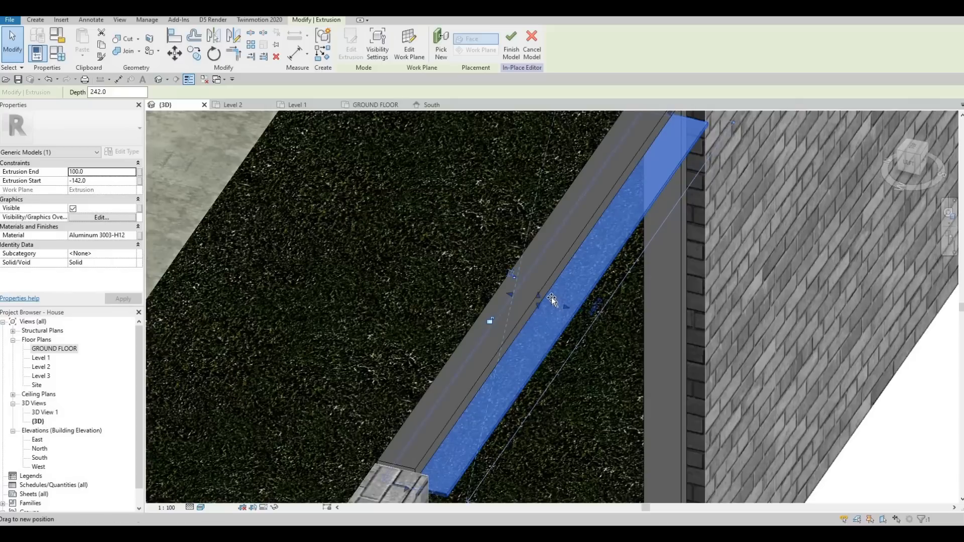
left_click_drag(551, 297, 661, 307)
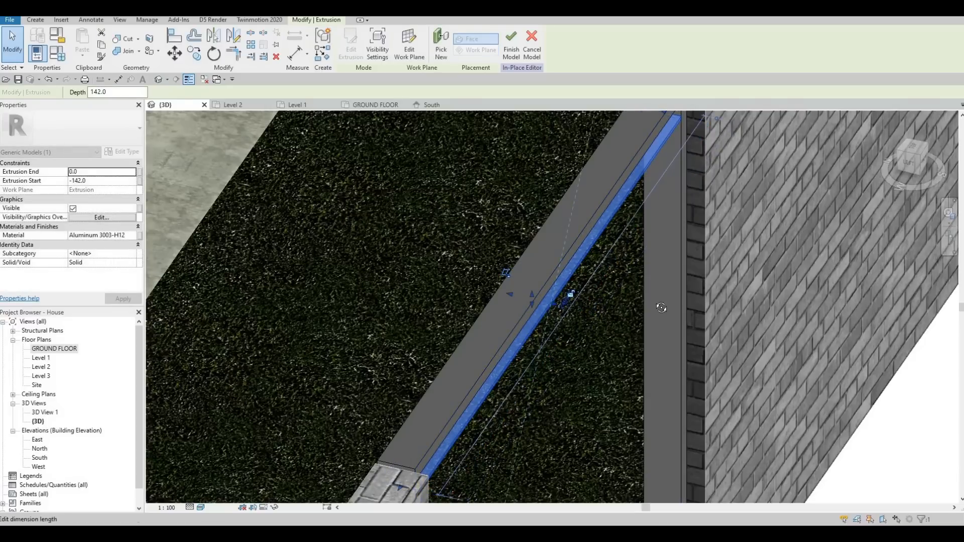
middle_click_drag(661, 308, 552, 301, "shift")
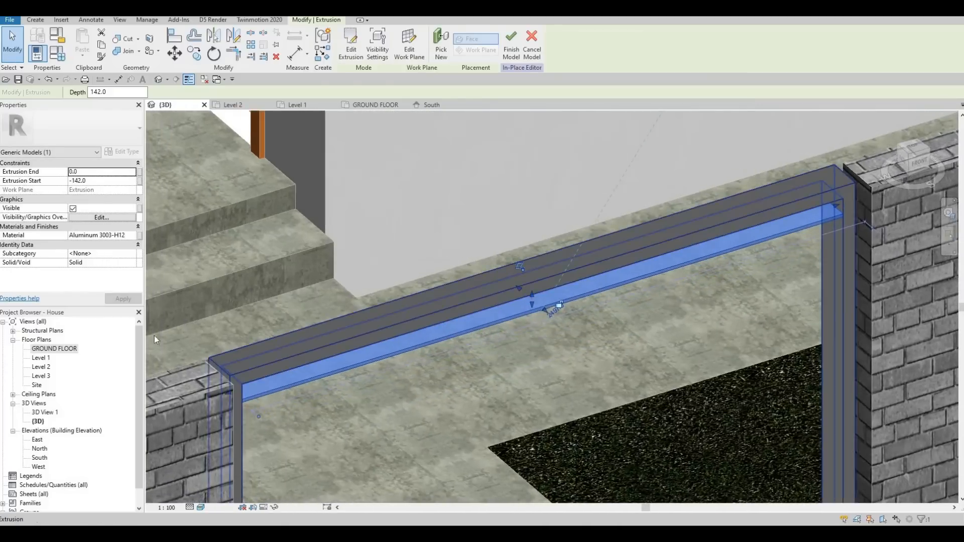
Step: Try to array the slat 20 times down to the bottom of the opening in the South elevation
left_click(431, 105)
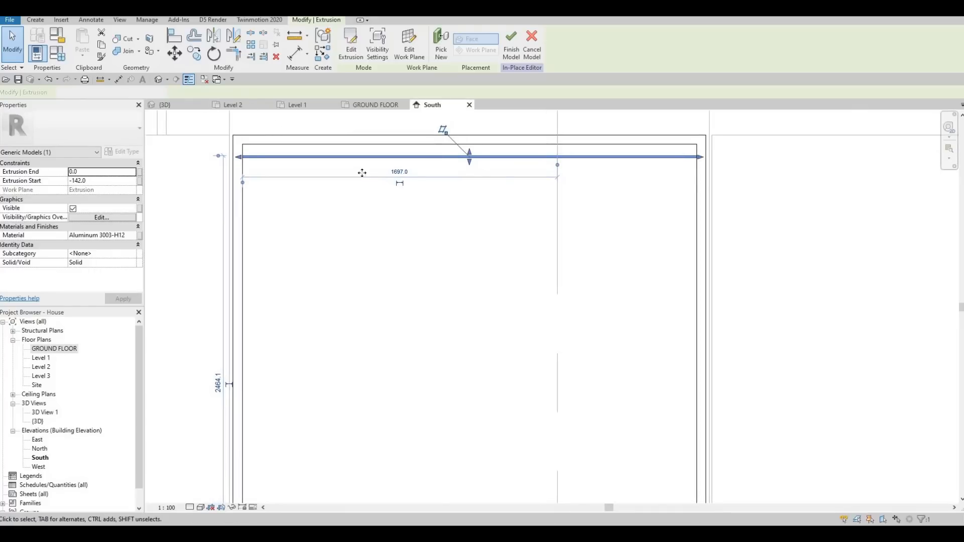
key("Escape")
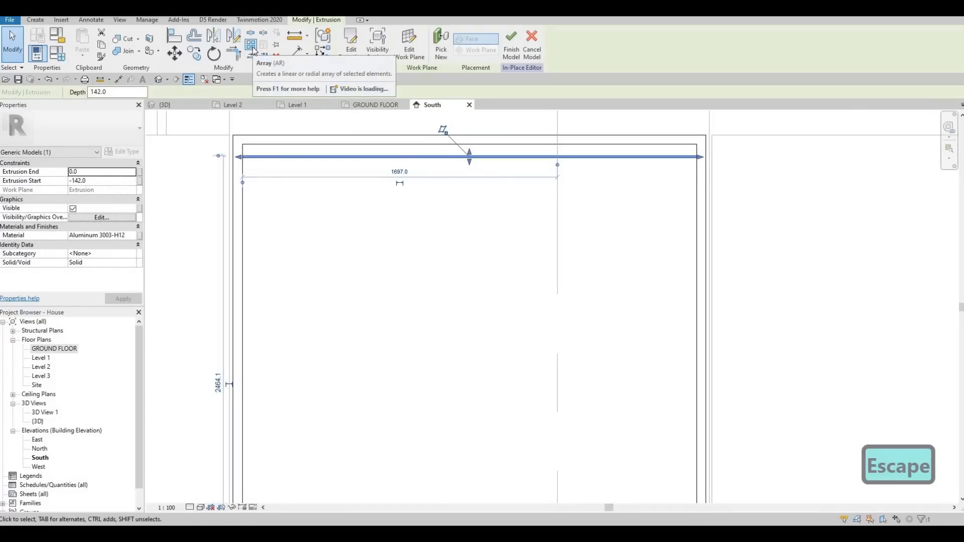
left_click(251, 46)
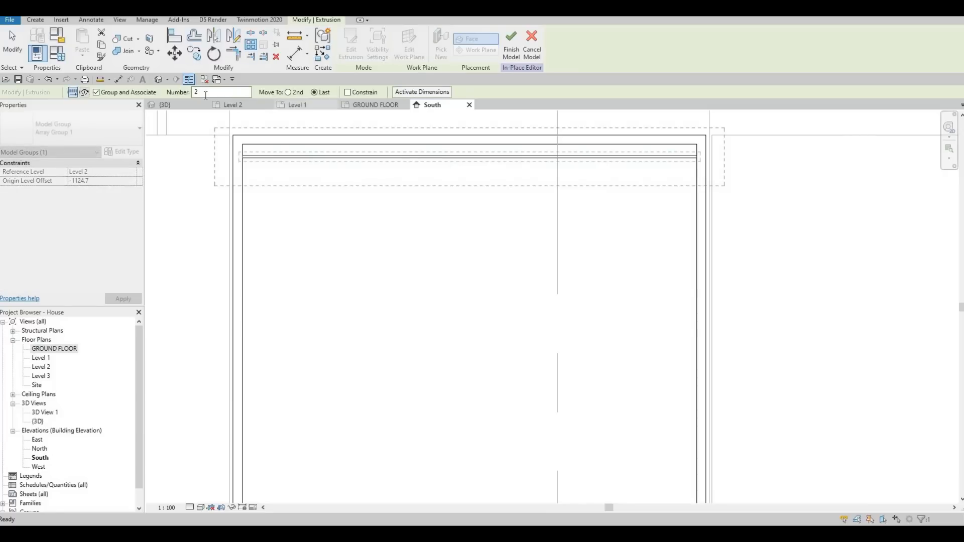
left_click(176, 94)
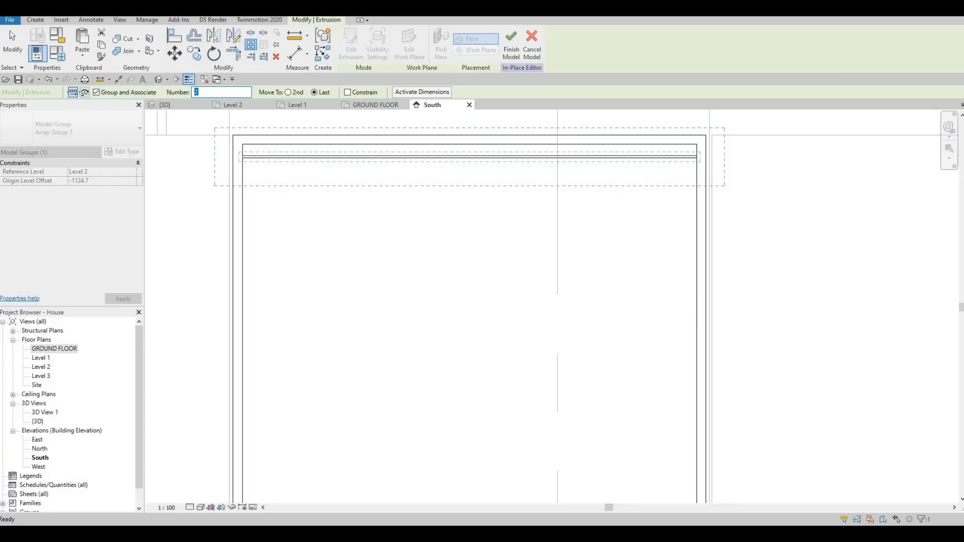
type("20")
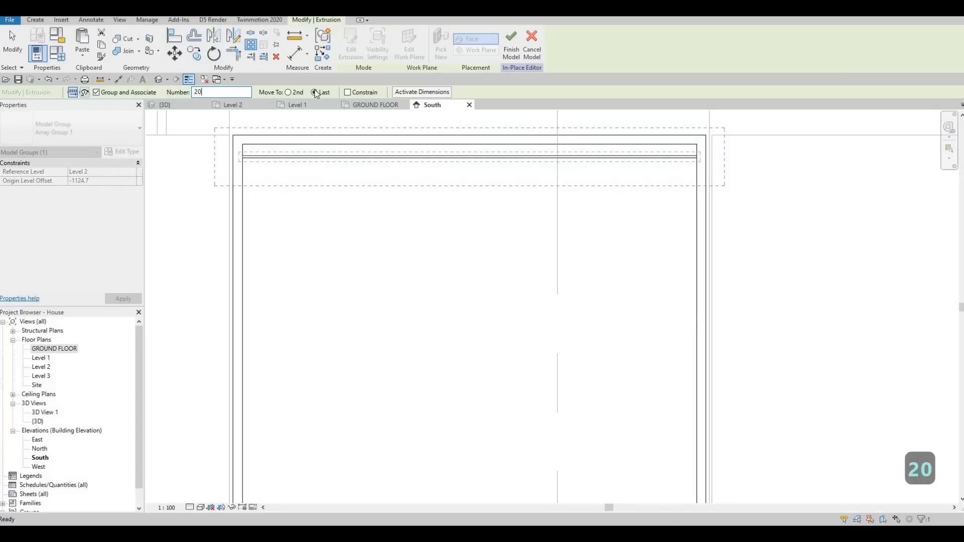
scroll(241, 156, "up", 2)
left_click(245, 156)
scroll(289, 187, "down", 3)
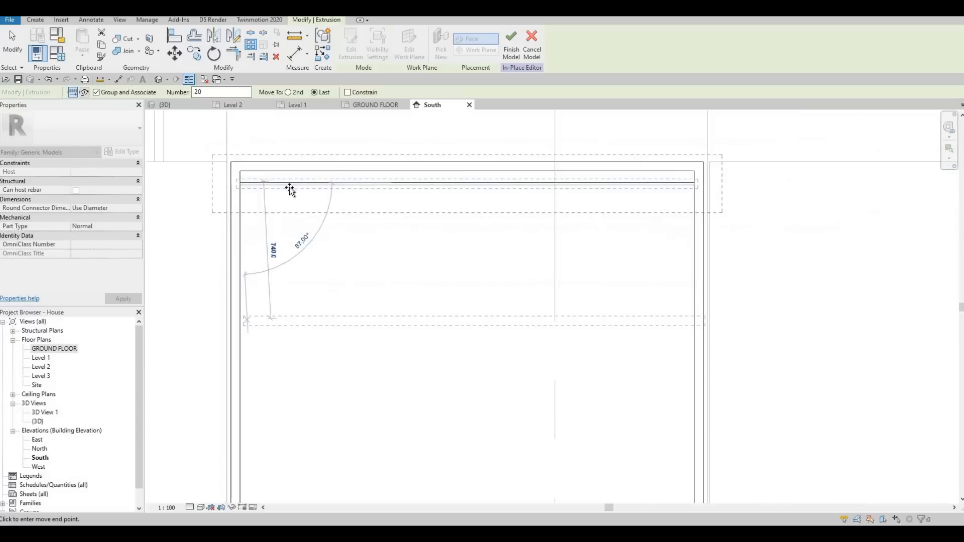
scroll(277, 369, "up", 4)
left_click(277, 370)
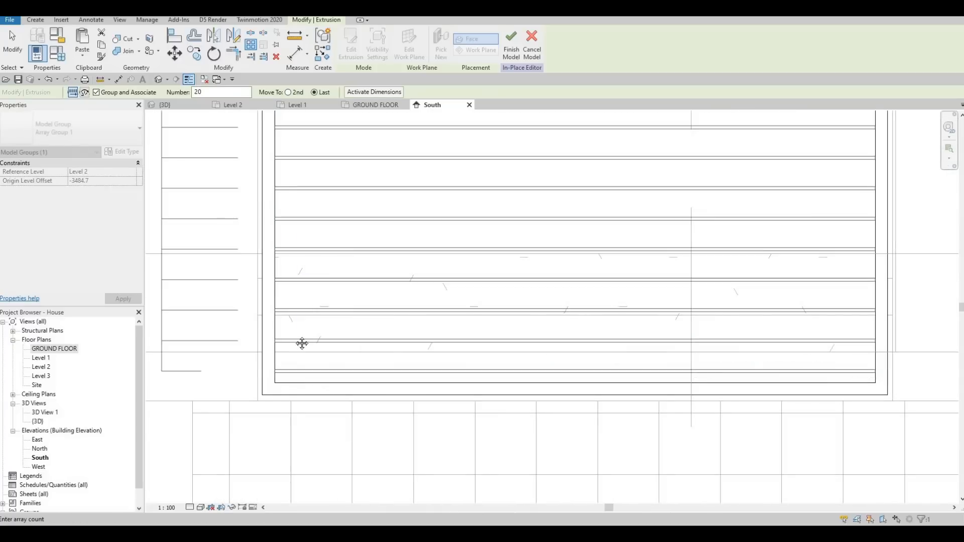
scroll(301, 344, "down", 3)
scroll(357, 241, "down", 2)
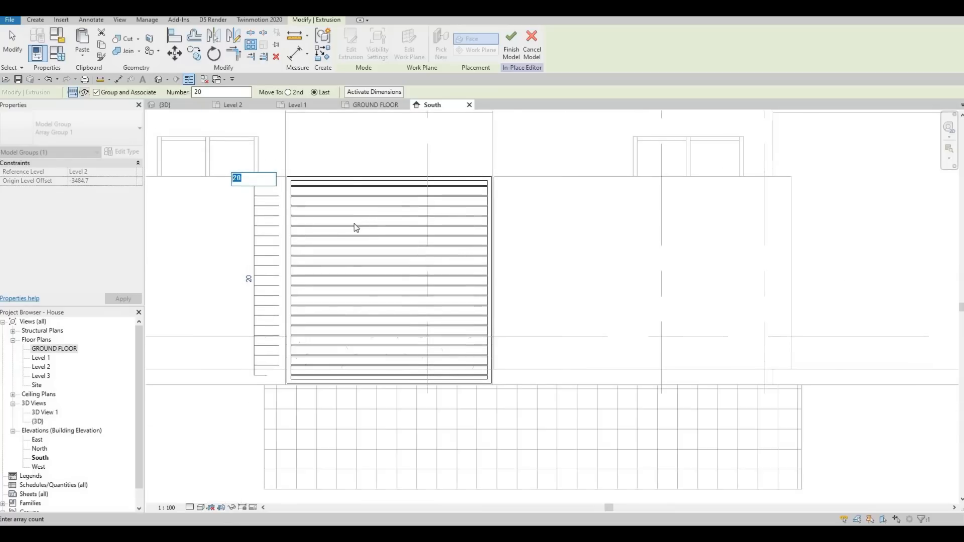
scroll(358, 271, "up", 2)
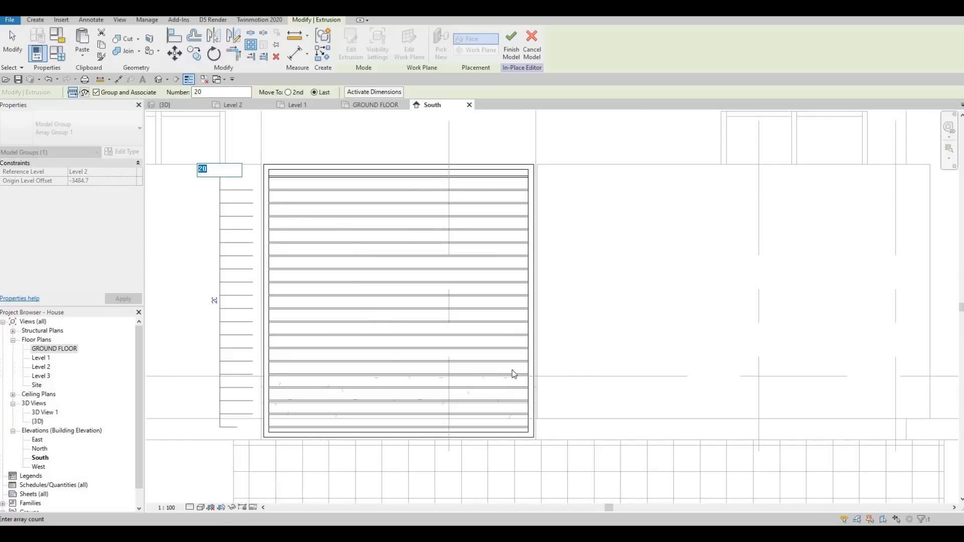
scroll(562, 371, "up", 2)
scroll(309, 263, "down", 4)
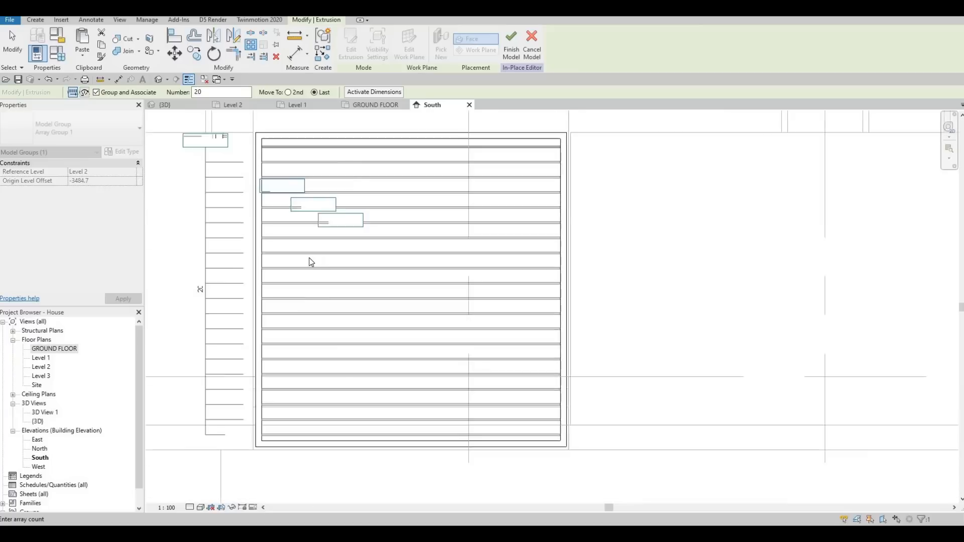
key("Escape")
key("Escape")
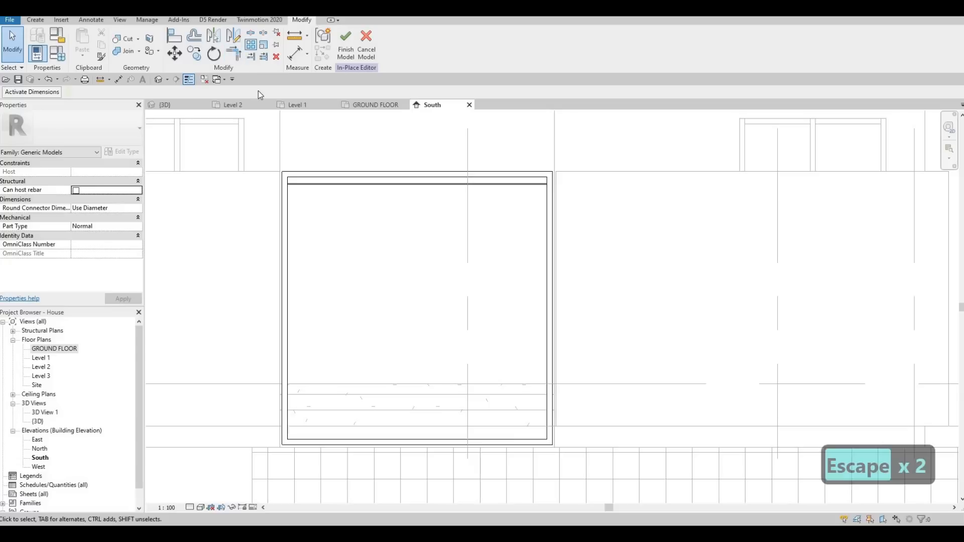
Step: Array the slat 20 times, measured to the last copy, from the opening's top corner down to its bottom edge
left_click(321, 185)
key("Escape")
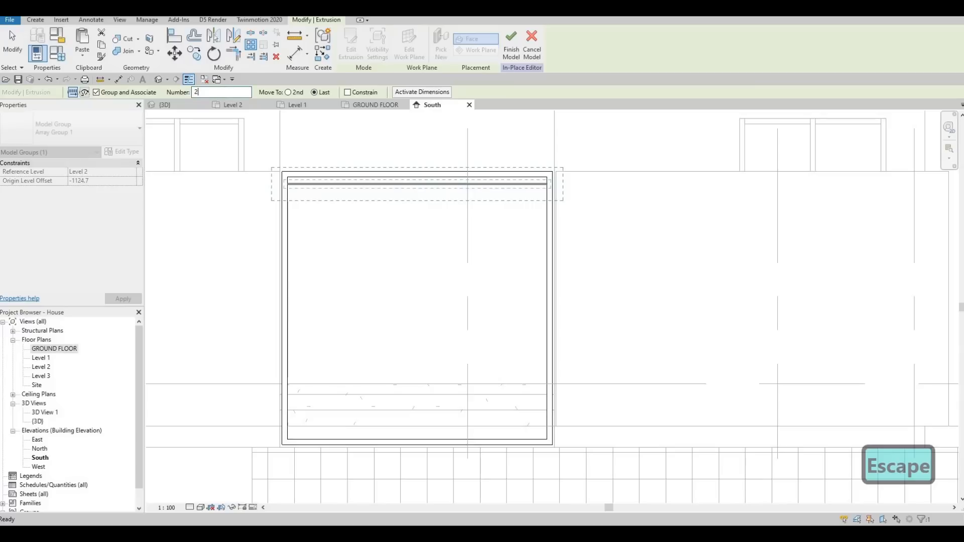
type("0")
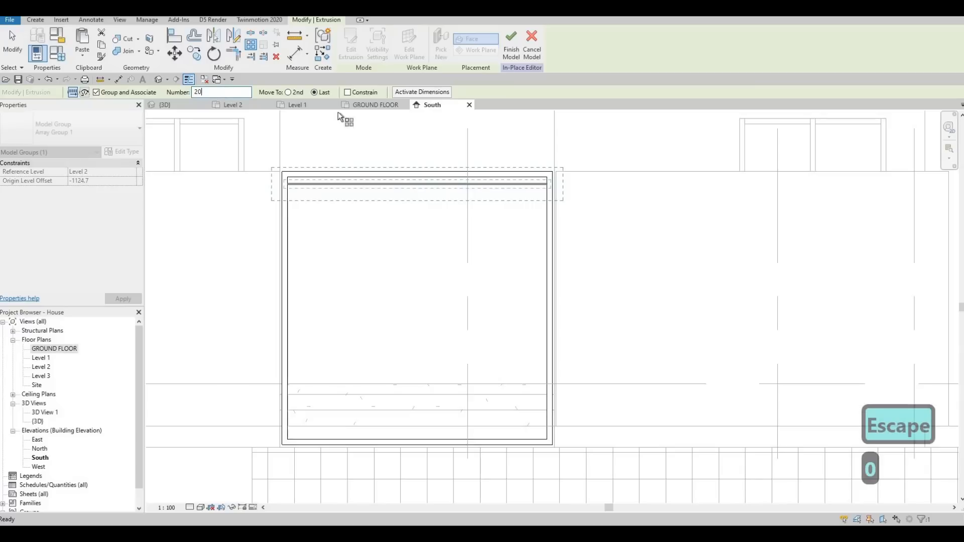
scroll(285, 186, "up", 2)
left_click(289, 183)
scroll(316, 383, "down", 3)
scroll(306, 393, "up", 4)
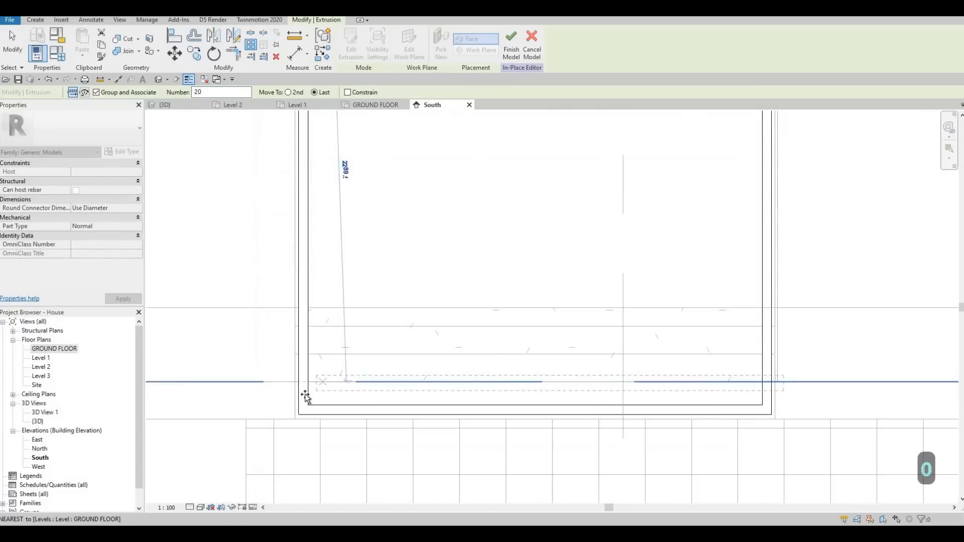
left_click(309, 374)
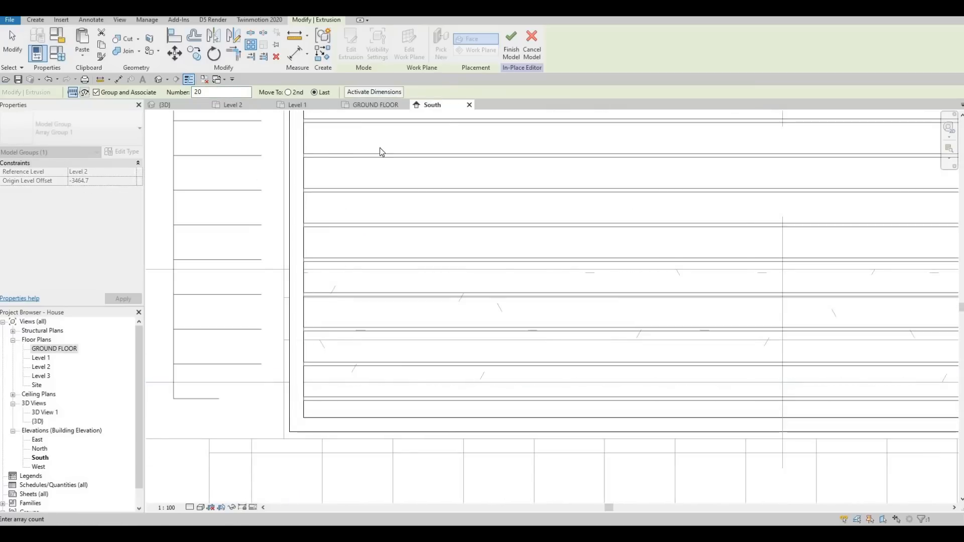
scroll(379, 148, "down", 2)
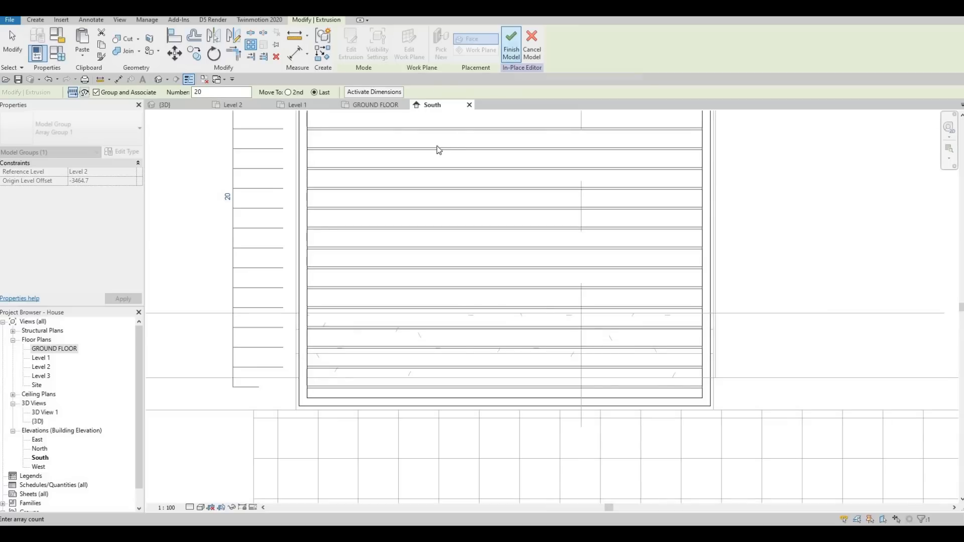
Step: Finish the in-place model and clear the selection
left_click(511, 45)
left_click(524, 300)
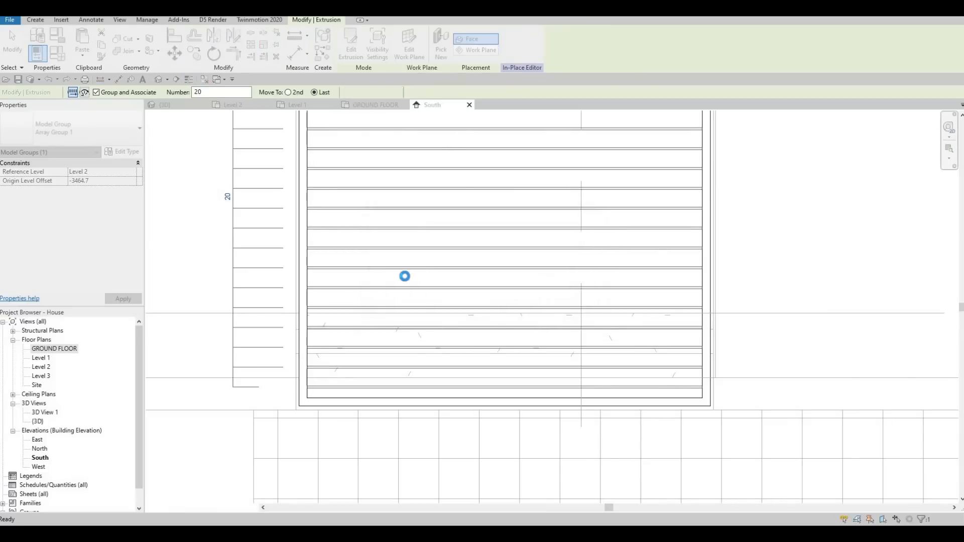
scroll(394, 248, "down", 3)
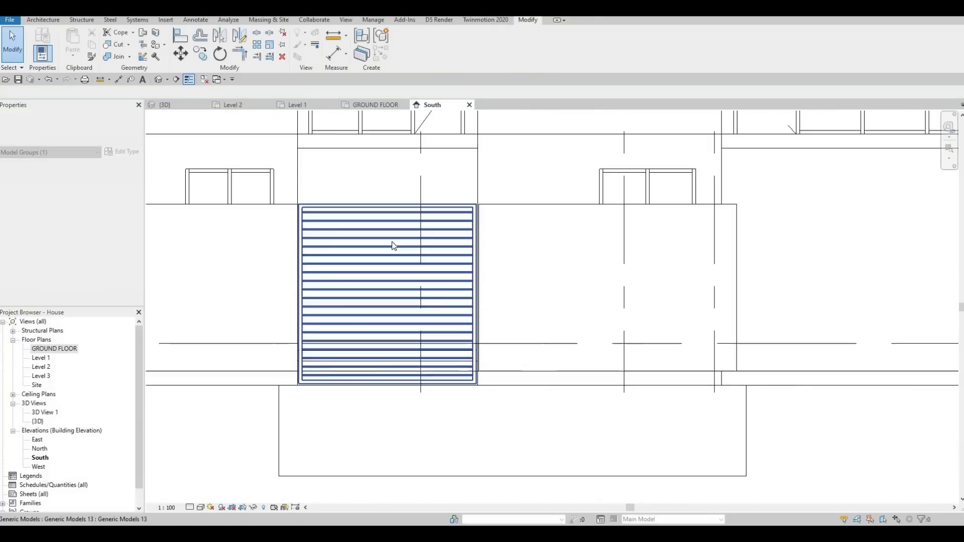
key("Escape")
key("Escape")
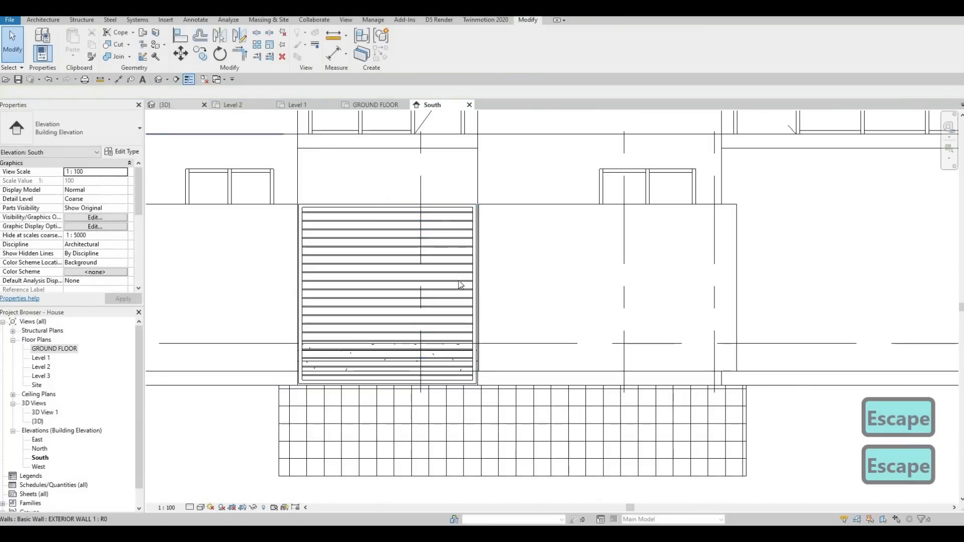
Step: Inspect the slatted frame in the 3D view and return to the South elevation
left_click(164, 104)
scroll(631, 273, "down", 4)
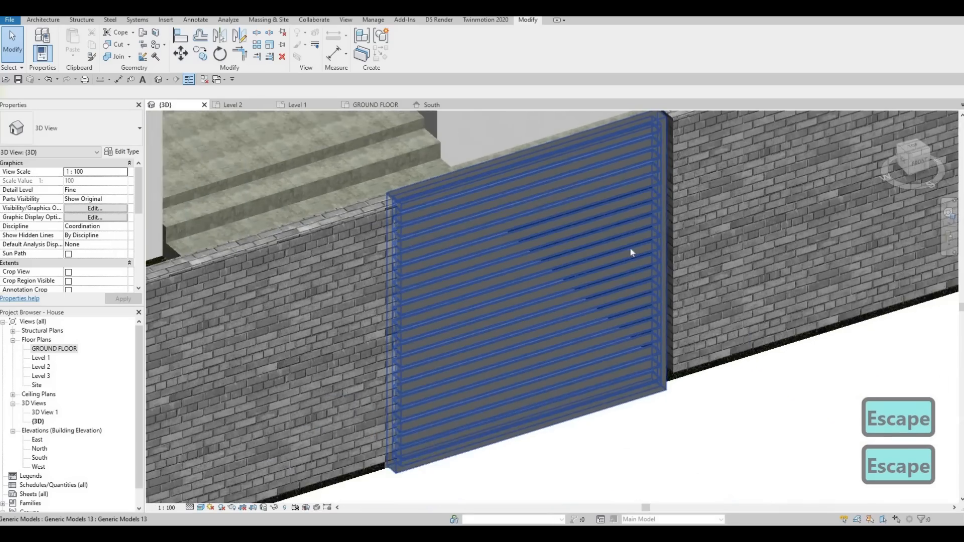
middle_click_drag(666, 334, 623, 329, "shift")
key("Escape")
middle_click_drag(716, 325, 781, 351, "shift")
key("Escape")
scroll(781, 351, "down", 2)
middle_click_drag(781, 351, 595, 285)
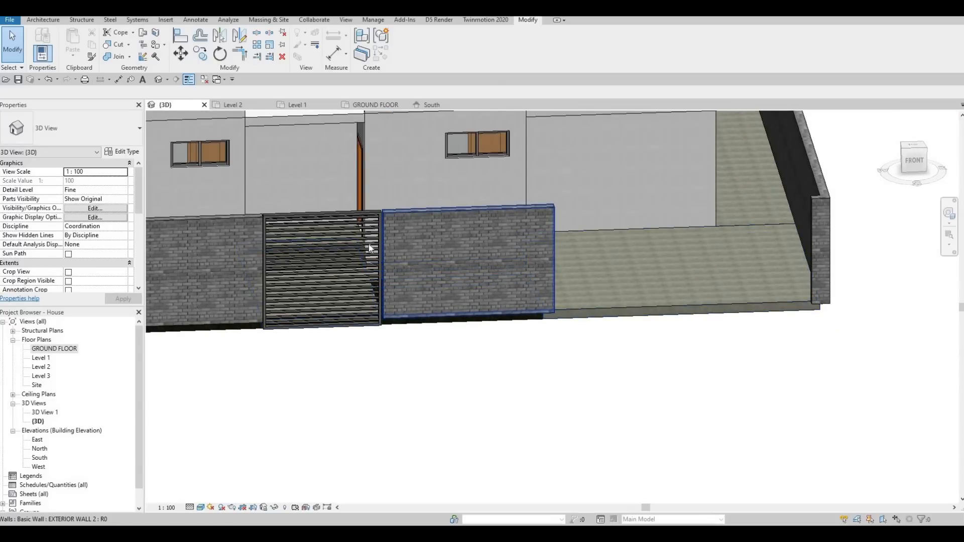
double_click(48, 350)
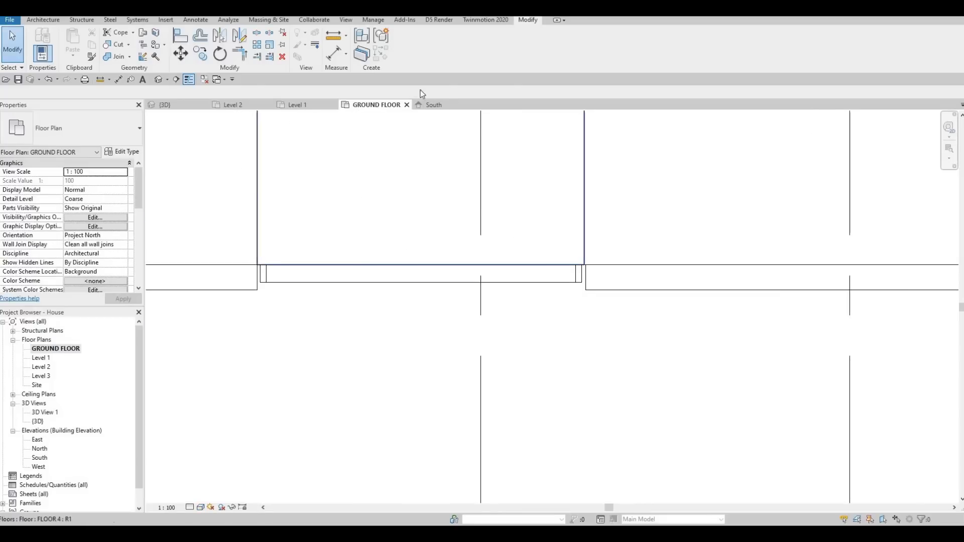
key("ctrl+Tab")
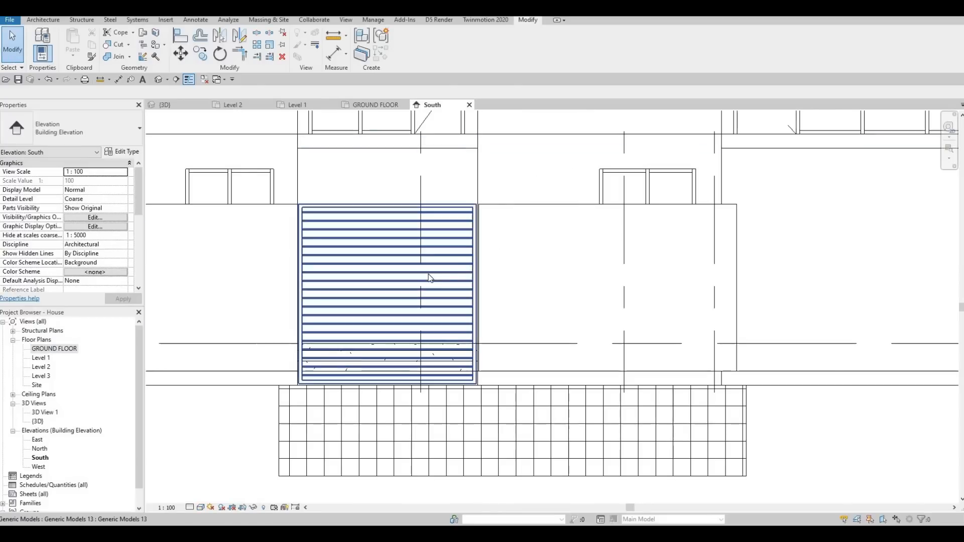
Step: Reopen the slat model for in-place editing and copy the frame with all slats about 6600 mm left to another opening
left_click(489, 207)
scroll(591, 247, "down", 2)
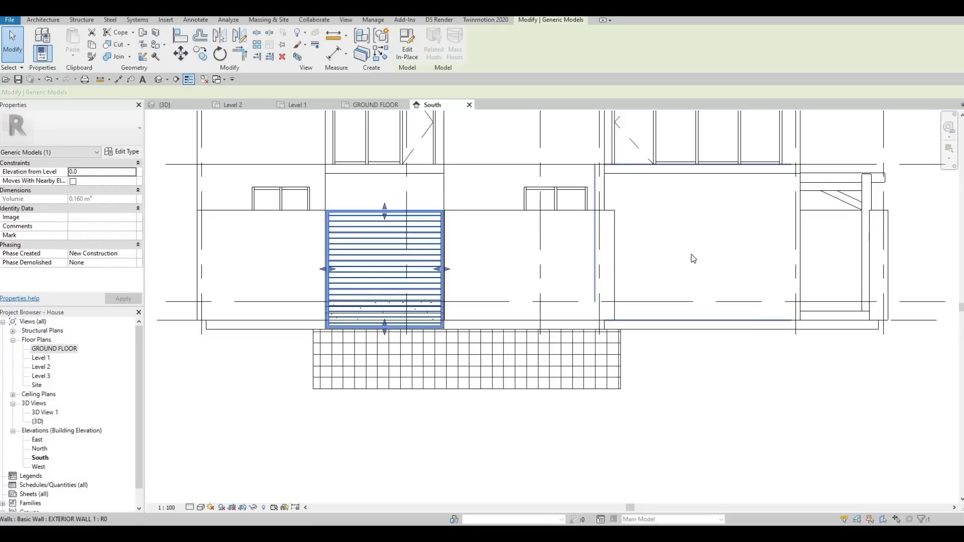
left_click(414, 69)
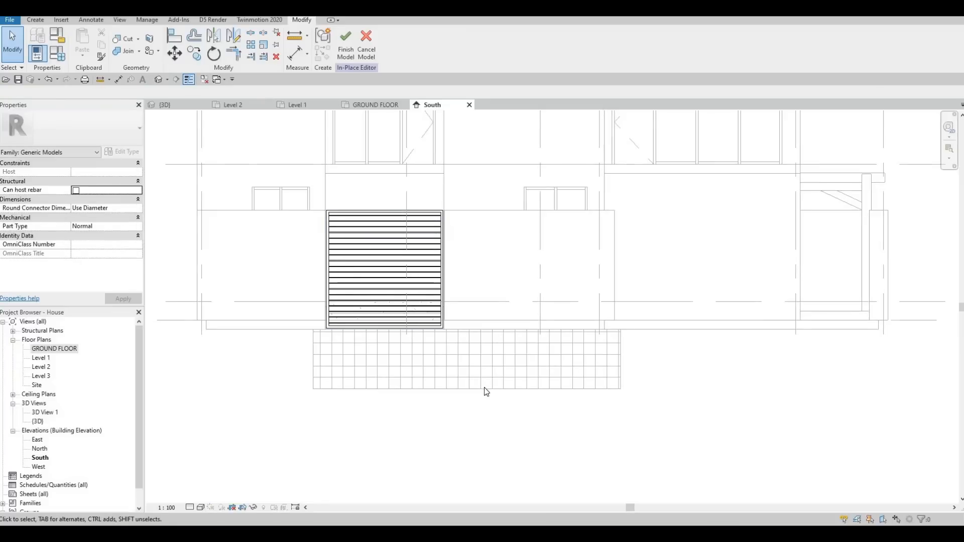
left_click_drag(293, 185, 483, 387)
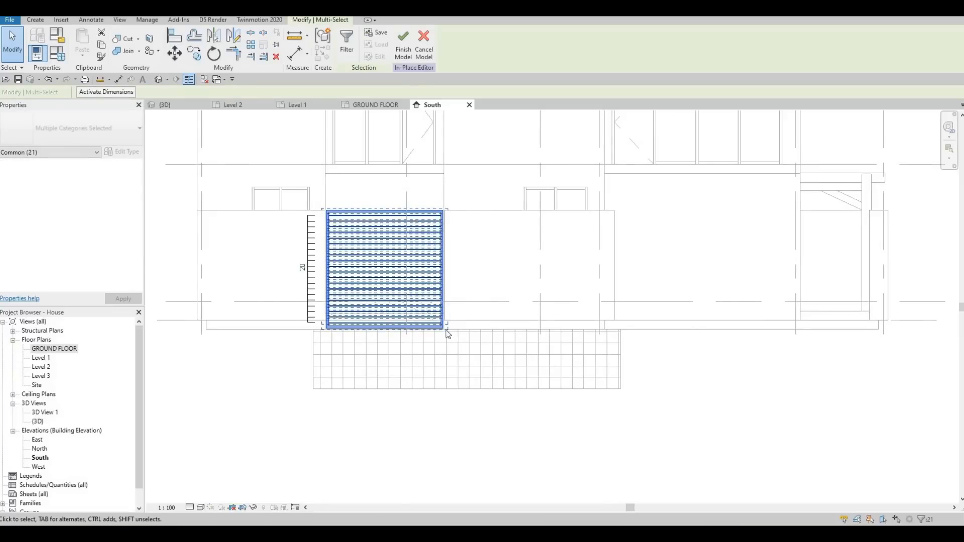
key("o")
scroll(327, 212, "up", 4)
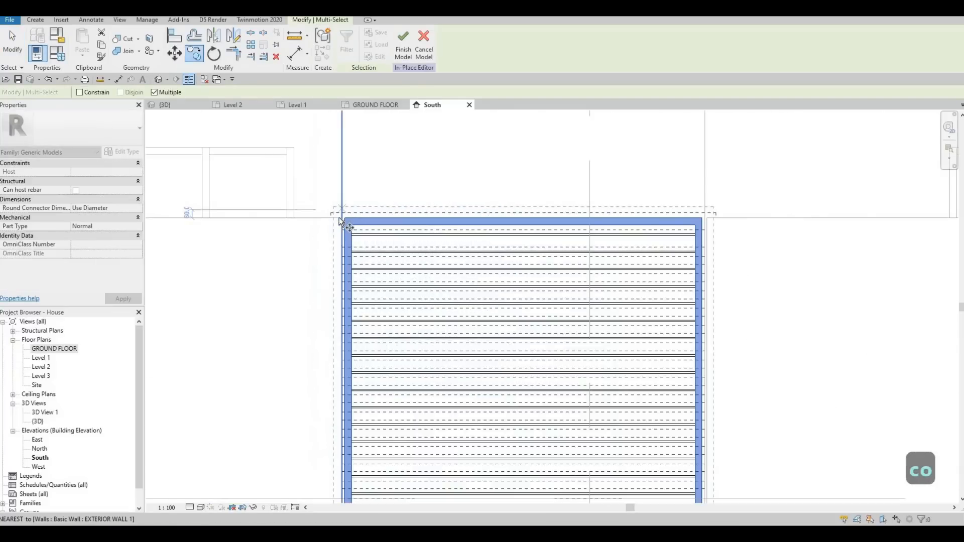
middle_click_drag(650, 220, 320, 247)
middle_click_drag(669, 243, 427, 245)
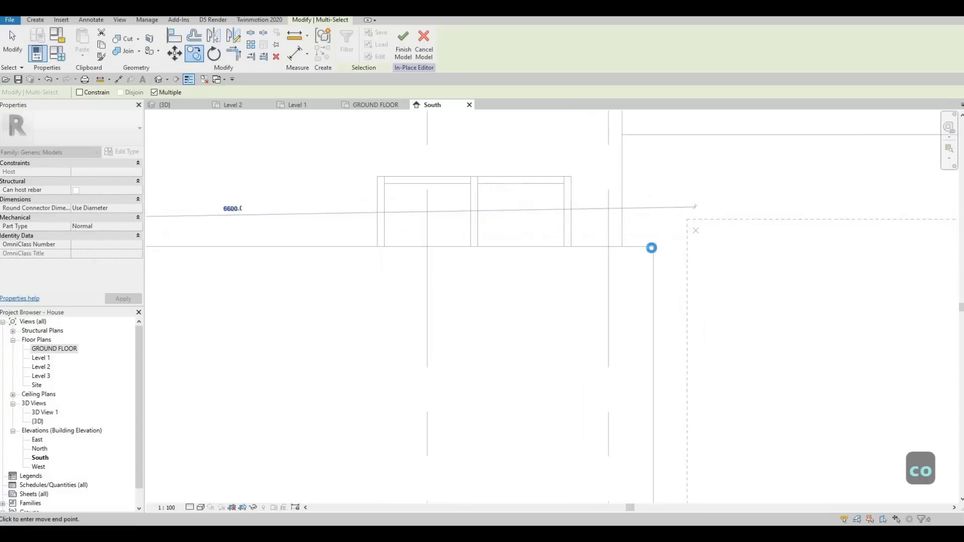
left_click(653, 247)
scroll(387, 238, "down", 5)
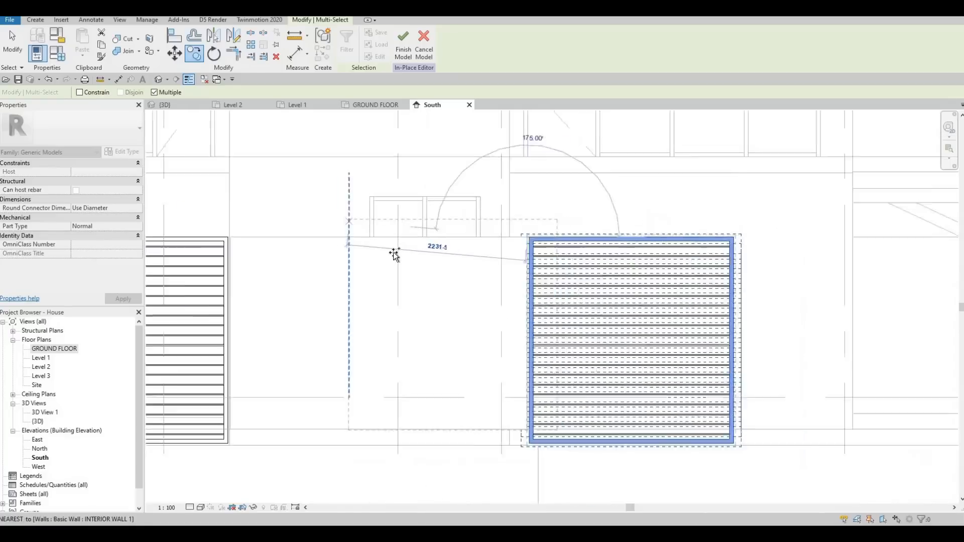
middle_click_drag(593, 284, 384, 247)
key("Escape")
key("Escape")
Step: Copy that frame and its slats from its top corner about 2600 mm right onto the adjacent opening
left_click_drag(279, 190, 455, 378)
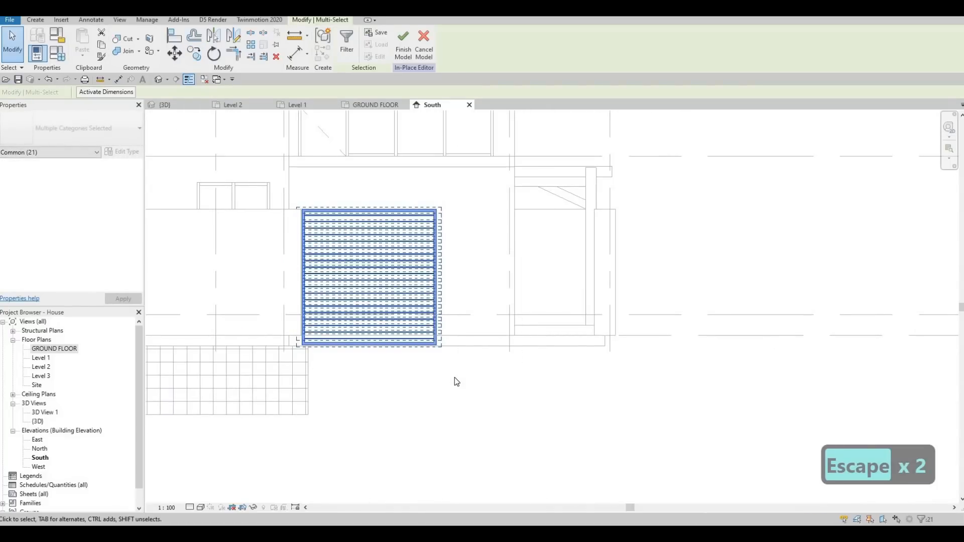
key("c")
key("o")
scroll(439, 209, "up", 5)
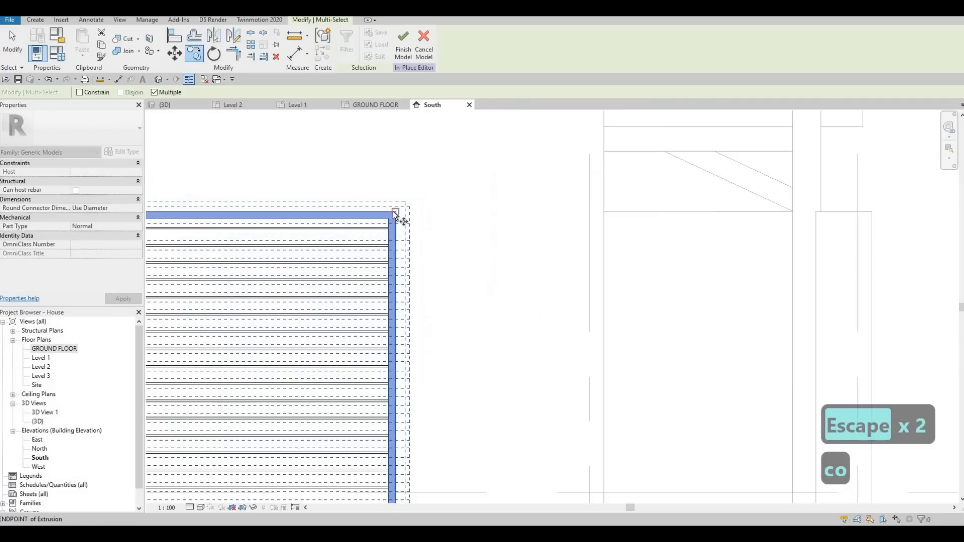
left_click(395, 213)
middle_click_drag(758, 211, 484, 213)
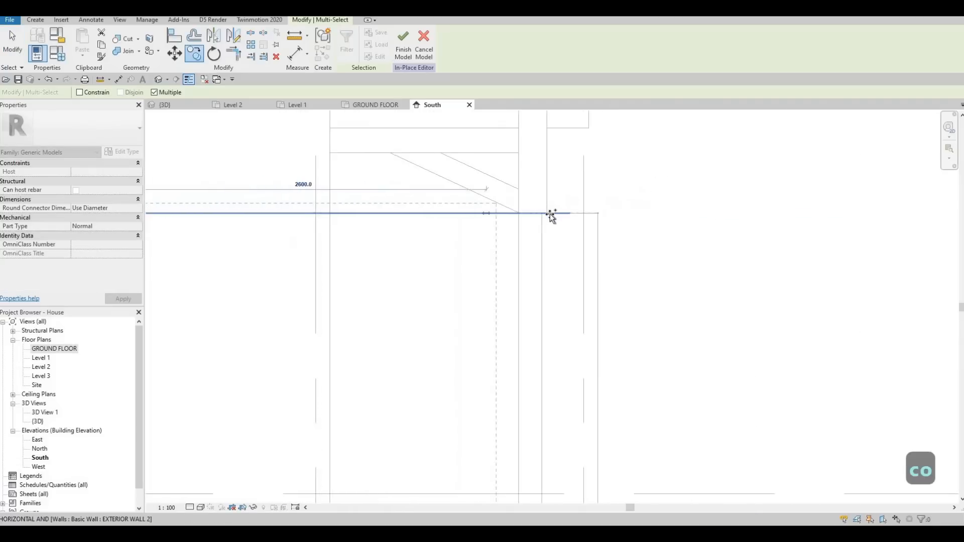
scroll(551, 216, "up", 4)
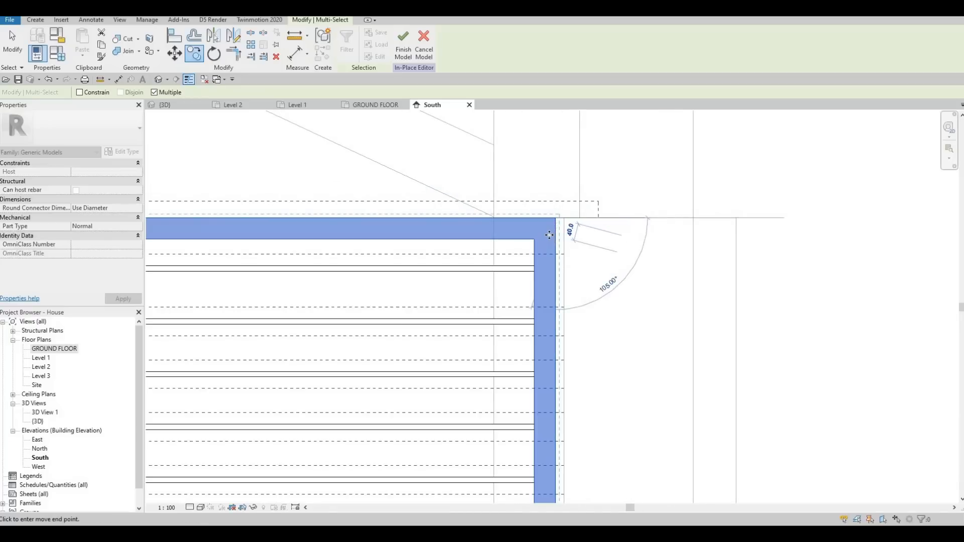
key("Escape")
key("Escape")
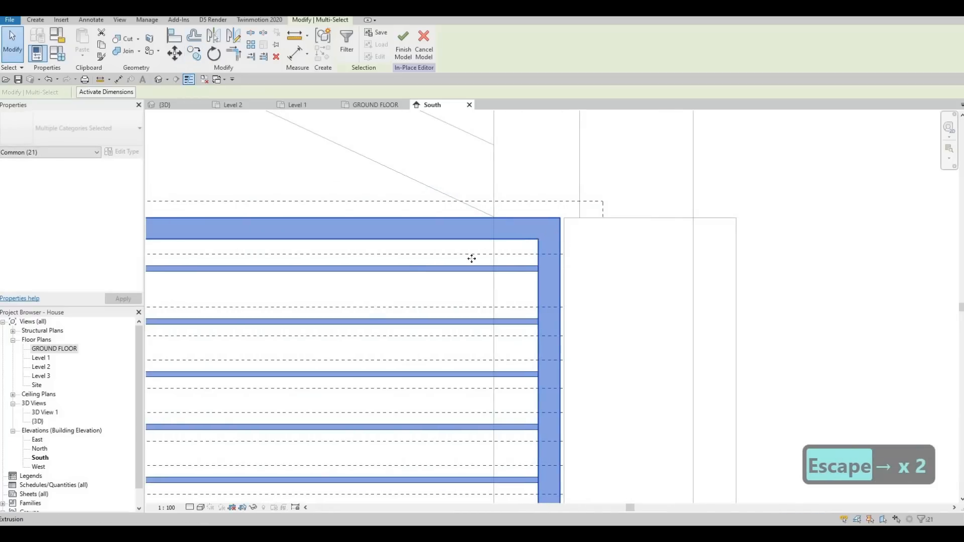
Step: Examine the two copied frames side by side, selecting the left frame's extrusion
scroll(471, 258, "down", 6)
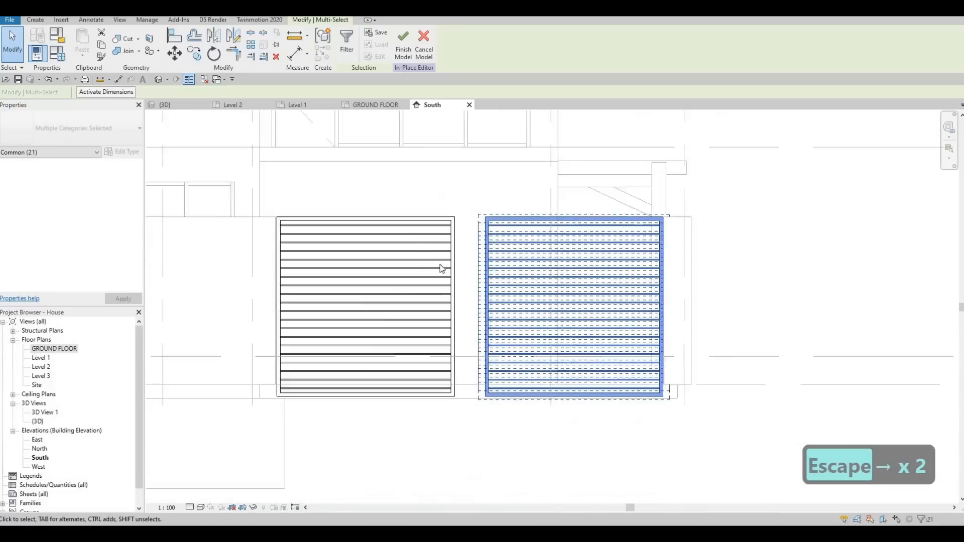
scroll(462, 263, "down", 2)
key("Escape")
middle_click_drag(467, 250, 518, 232)
scroll(493, 236, "up", 2)
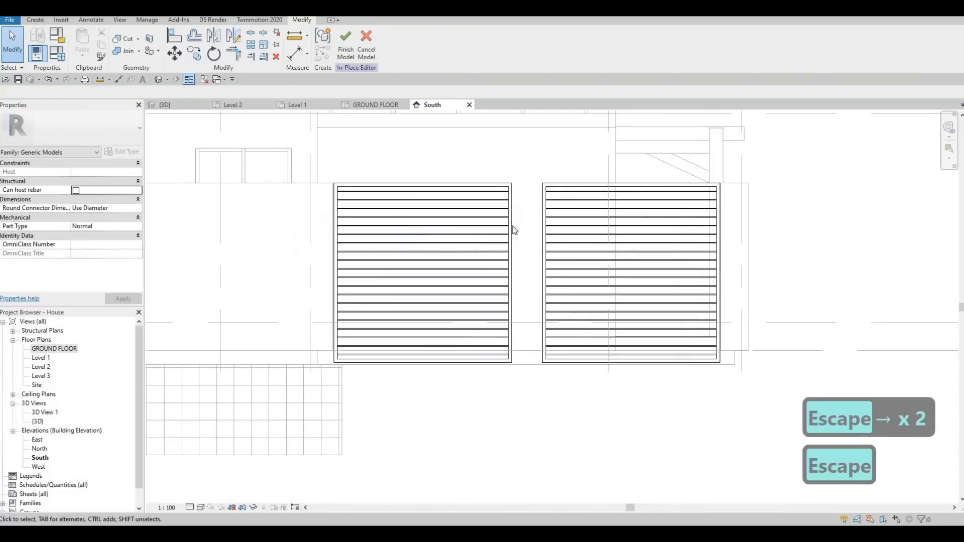
left_click(510, 248)
scroll(511, 249, "up", 2)
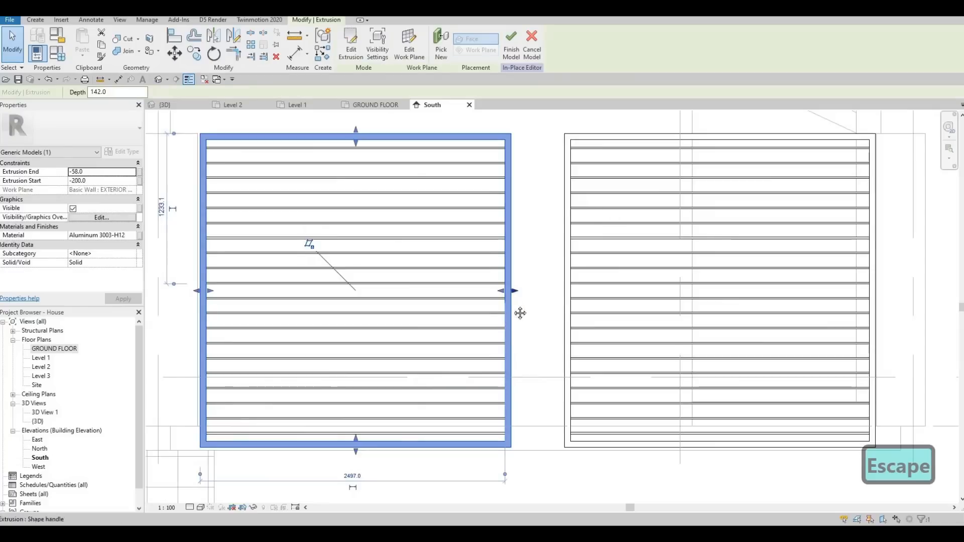
middle_click_drag(520, 313, 480, 317)
scroll(480, 317, "up", 1)
scroll(480, 316, "down", 2)
scroll(480, 317, "up", 1)
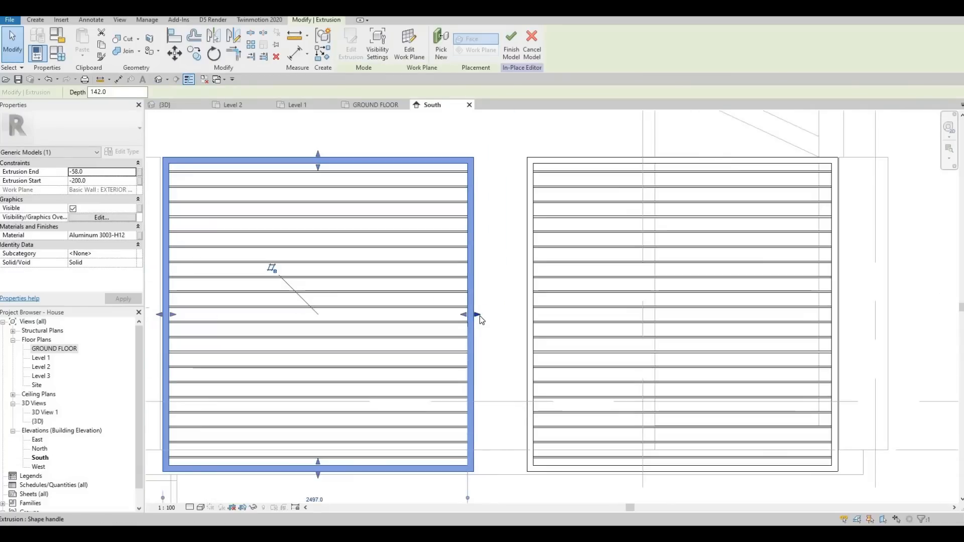
key("Escape")
key("Escape")
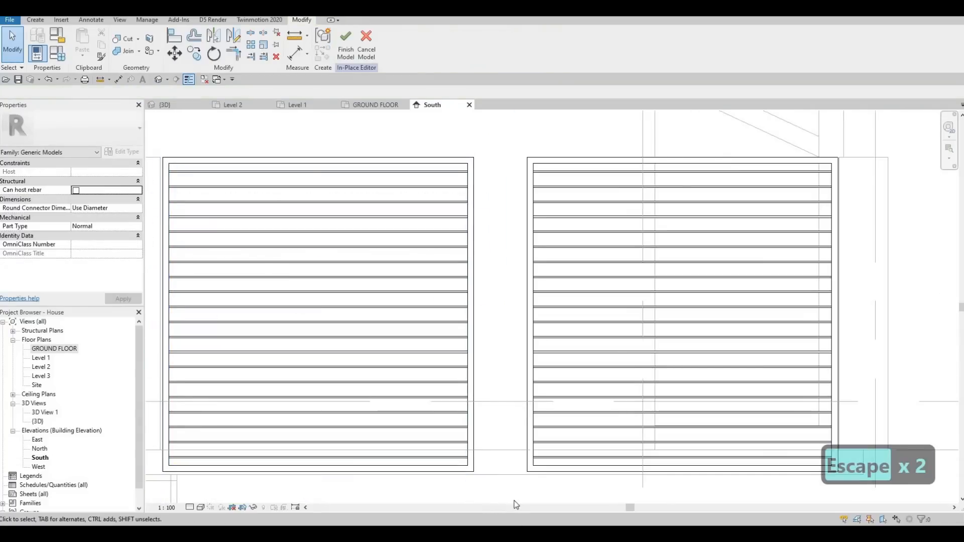
key("Escape")
Step: Edit the left frame's extrusion sketch, nudge its right edge lines outward to widen it, and finish the sketch
left_click(442, 277)
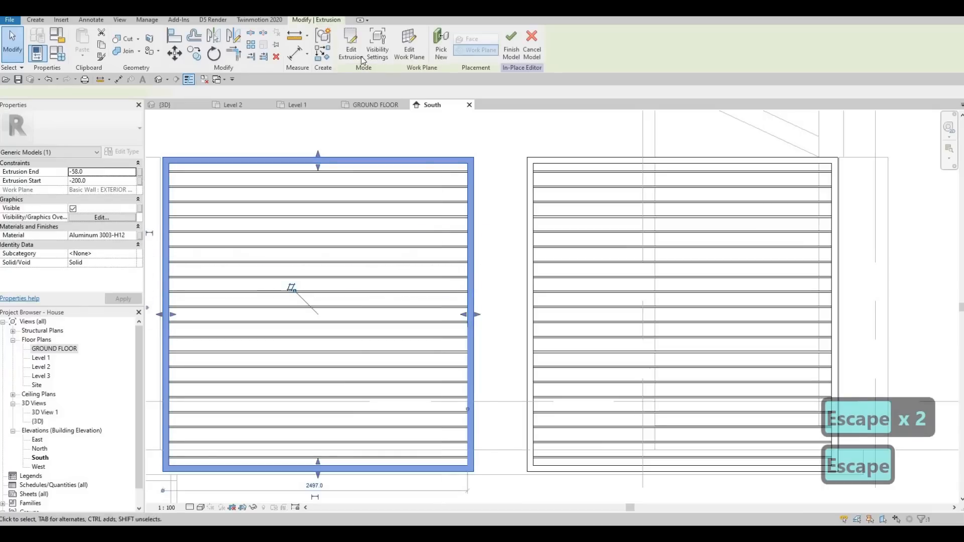
double_click(458, 182)
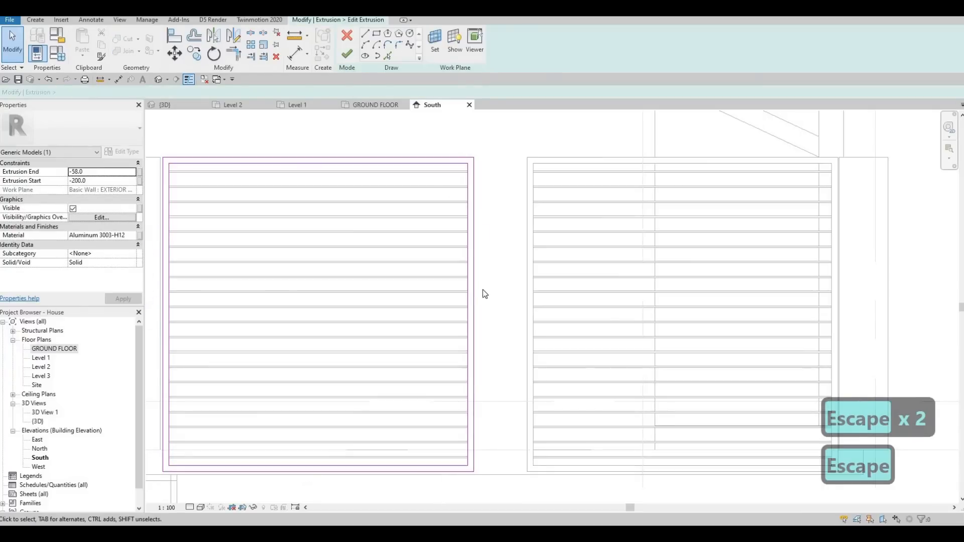
left_click_drag(454, 140, 500, 478)
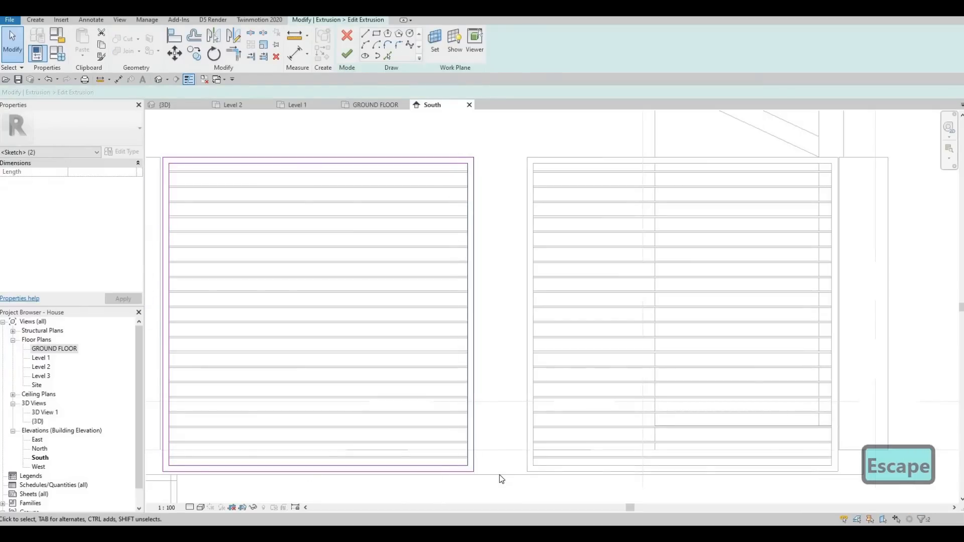
key("Right")
key("Right")
key("Right")
key("Right")
key("Right")
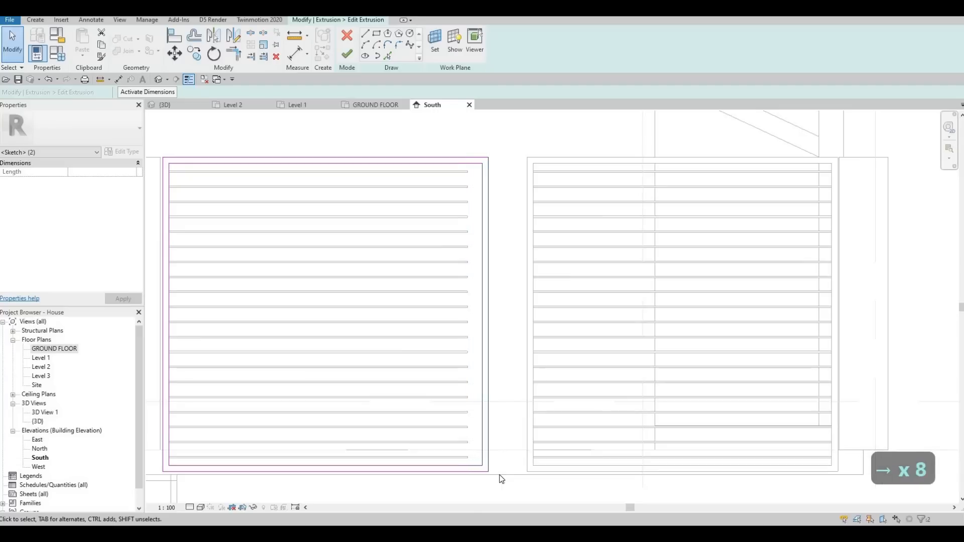
key("Right")
key("Right")
key("Right")
key("Right")
key("Right")
key("Right")
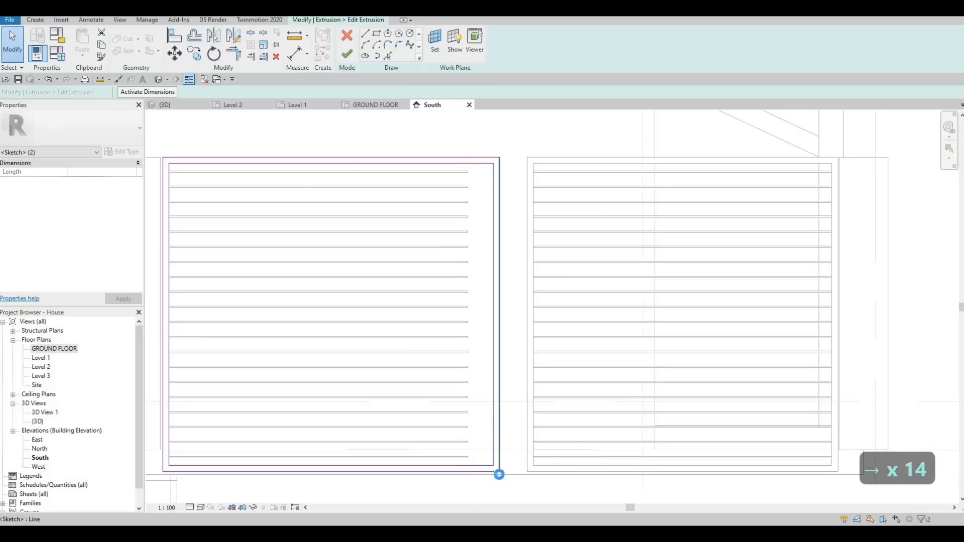
key("Right")
key("Right")
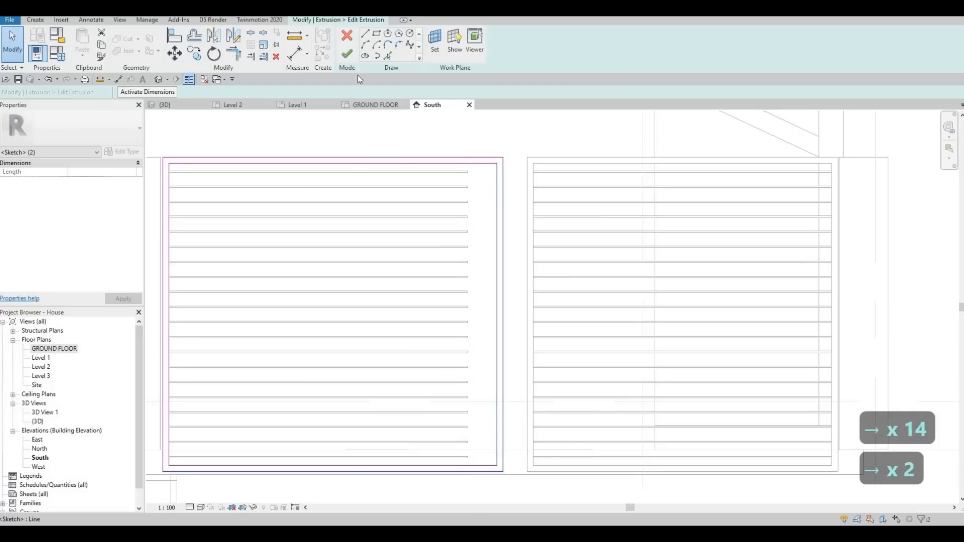
left_click(351, 53)
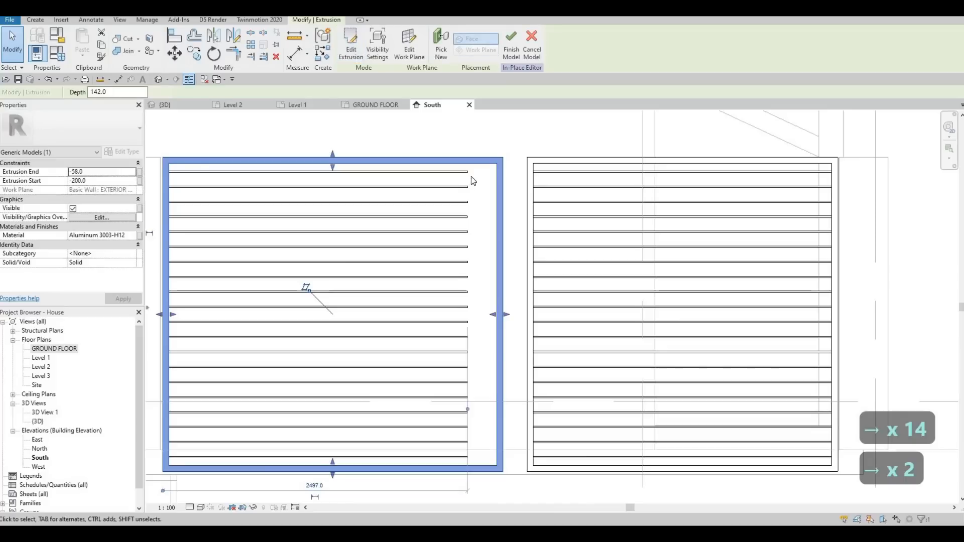
Step: Edit the slat array group, extend the top slat's right end to reach the widened frame, and finish the in-place model
left_click(468, 173)
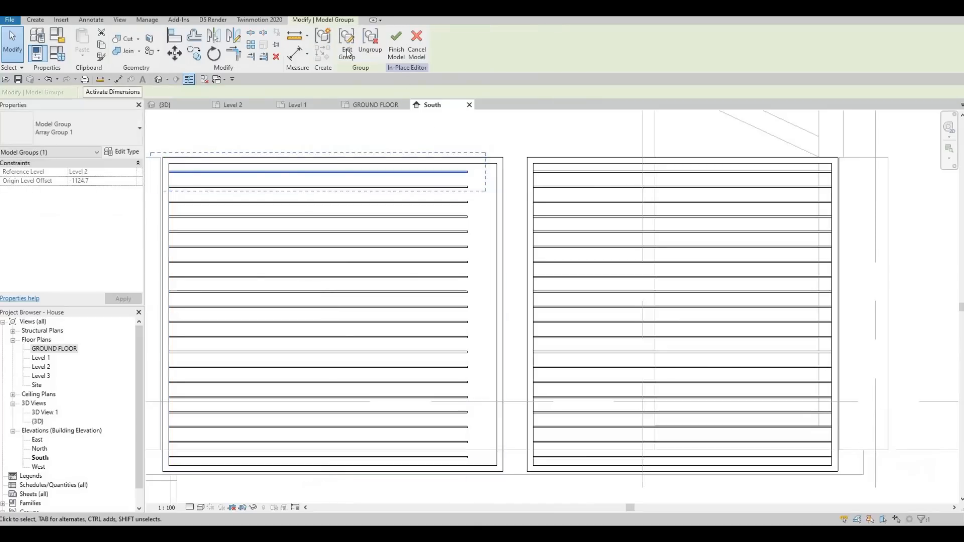
scroll(431, 168, "up", 3)
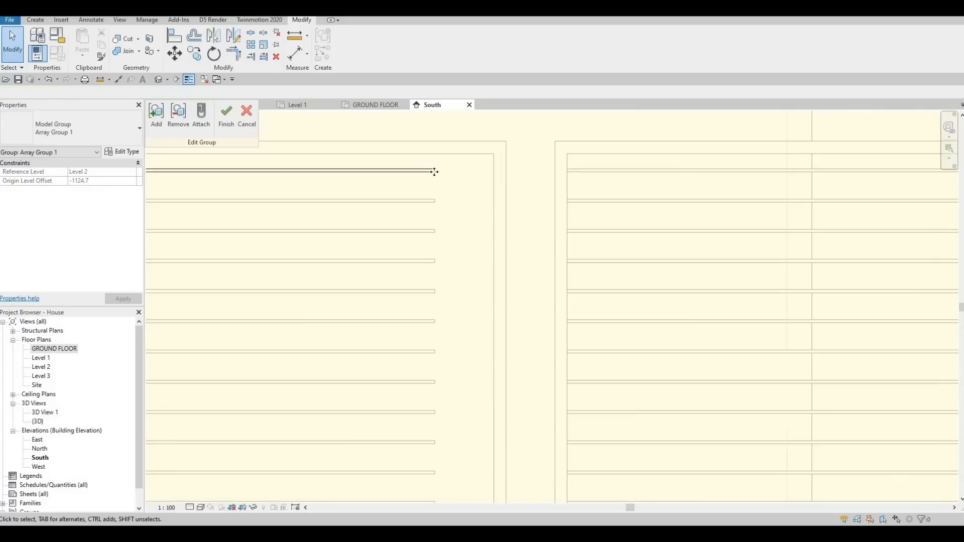
left_click(440, 171)
left_click_drag(492, 171, 498, 171)
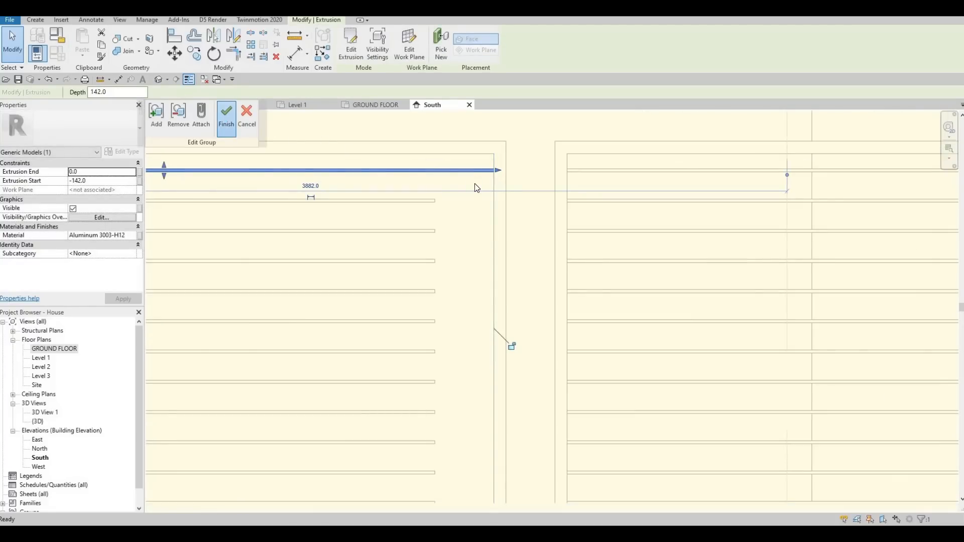
scroll(474, 183, "down", 5)
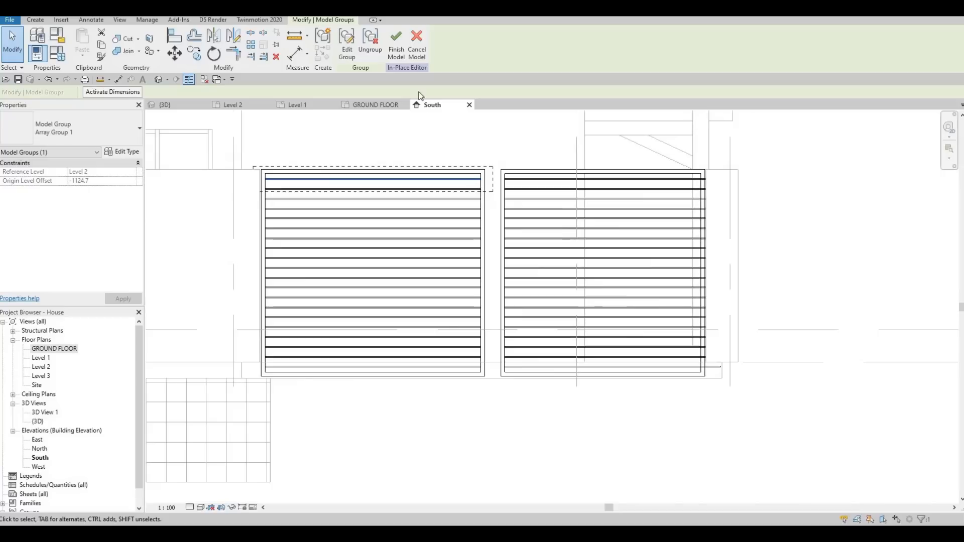
left_click(397, 45)
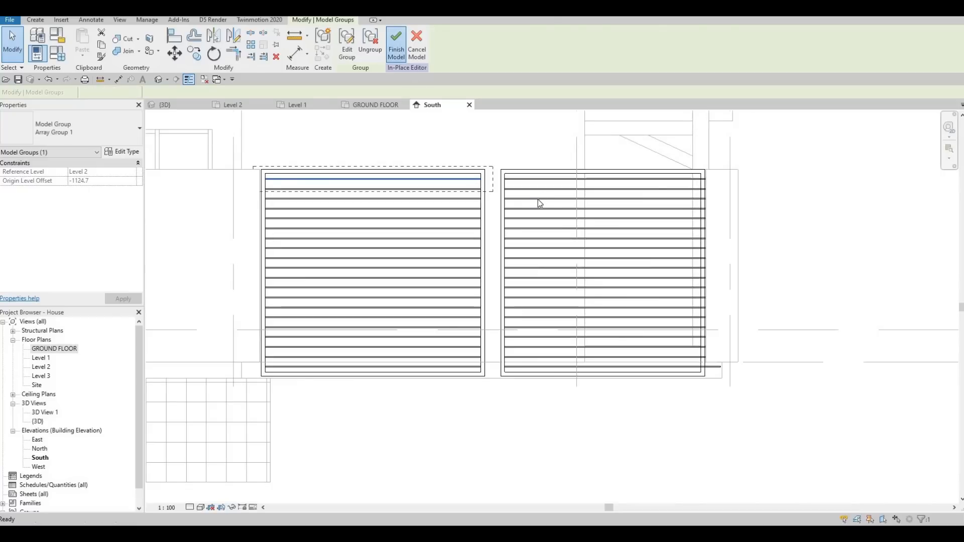
Step: Select the in-place frames model and reopen it for in-place editing at the right frame
key("Escape")
left_click(534, 184)
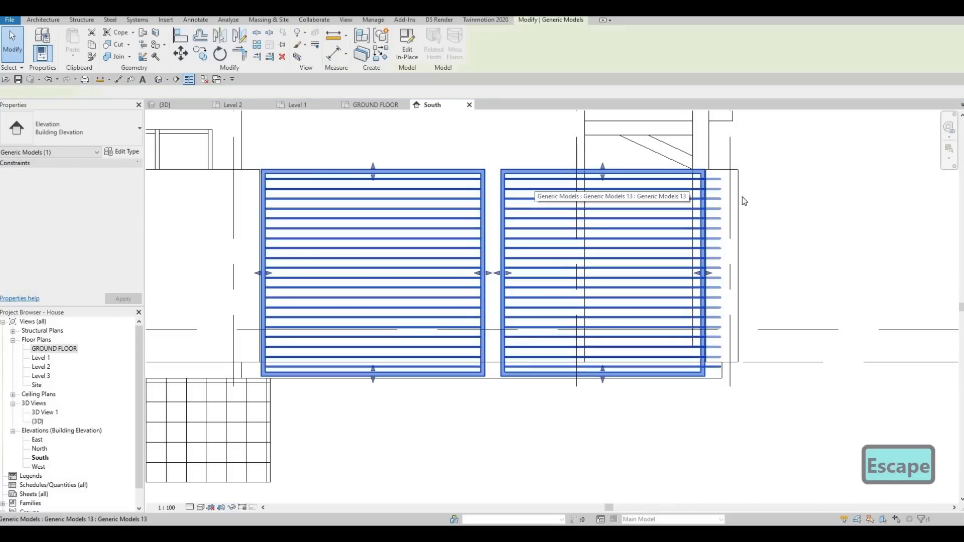
scroll(744, 199, "up", 2)
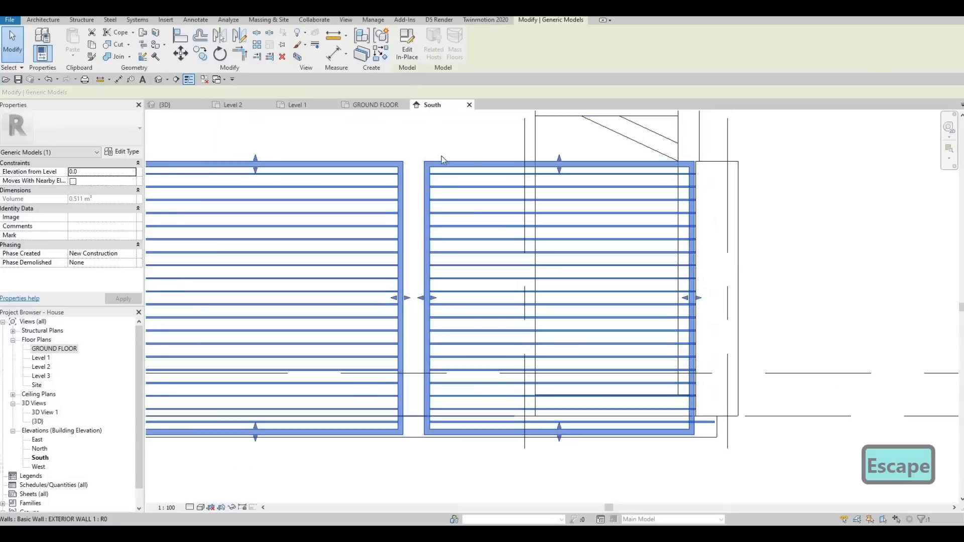
double_click(445, 191)
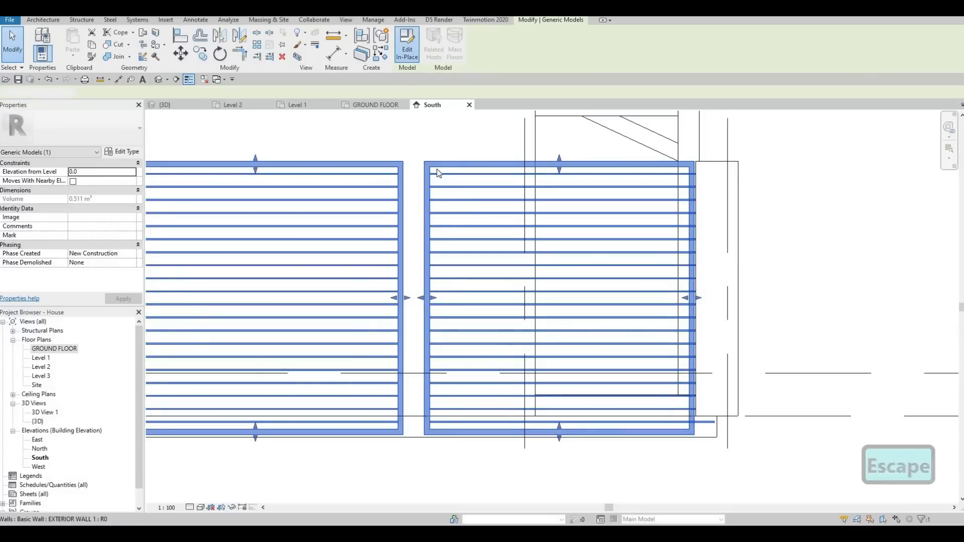
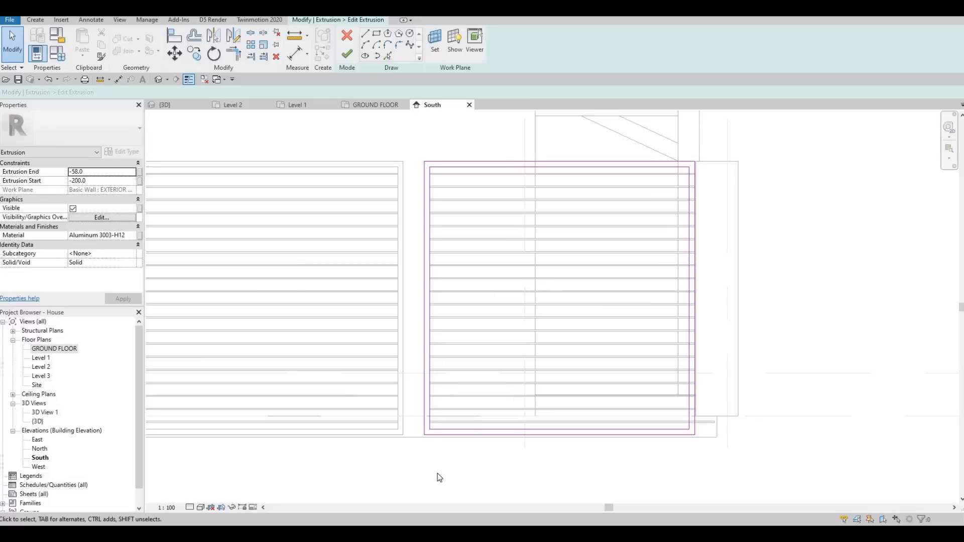
Step: Edit the right frame's extrusion sketch, nudge its left edge lines outward to widen it, and finish the sketch
left_click_drag(410, 142, 437, 474)
left_click_drag(430, 412, 430, 410)
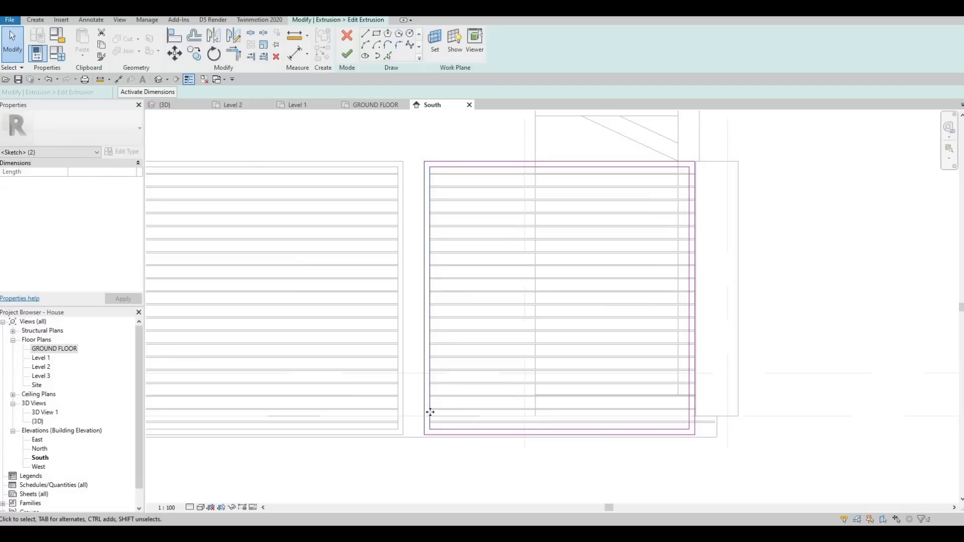
scroll(432, 414, "up", 2)
key("Left")
key("Left")
key("Left")
key("Left")
key("Left")
key("Left")
key("Left")
key("Left")
key("Left")
key("Left")
key("Left")
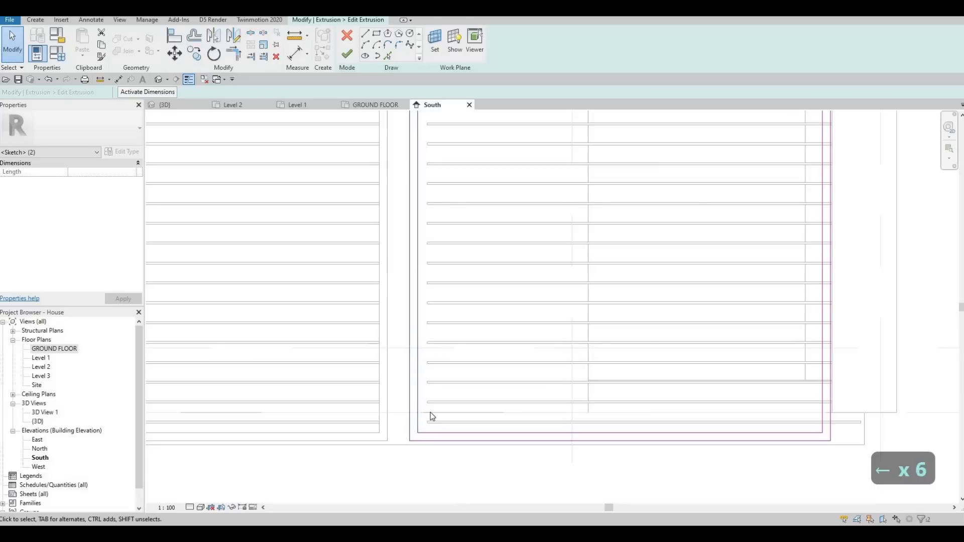
key("Left")
key("Left")
key("Left")
key("Left")
key("Left")
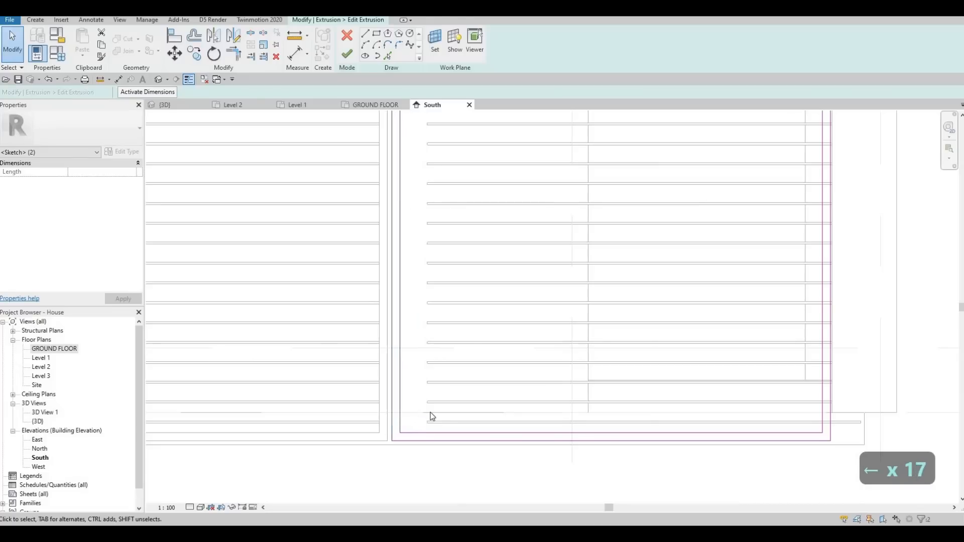
scroll(442, 371, "down", 3)
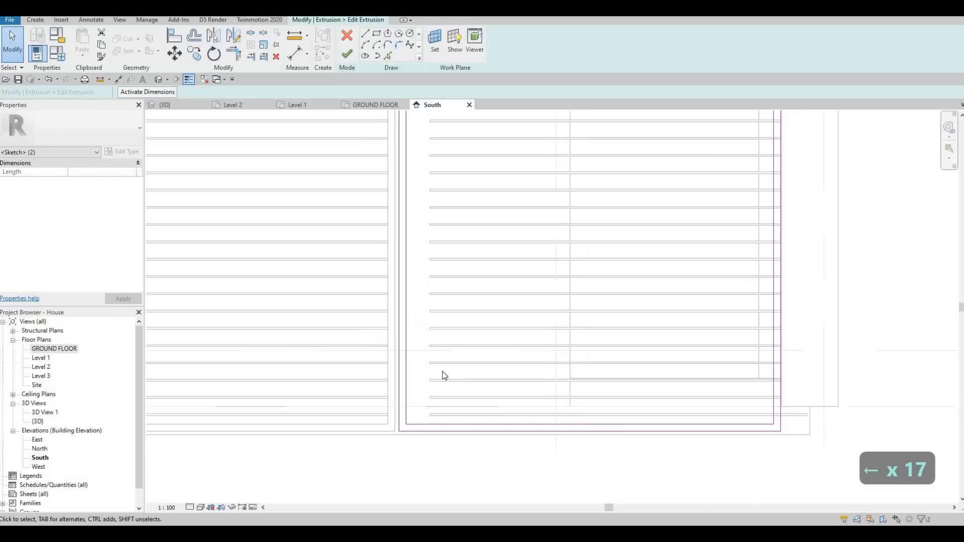
middle_click_drag(398, 174, 397, 194)
scroll(400, 160, "up", 2)
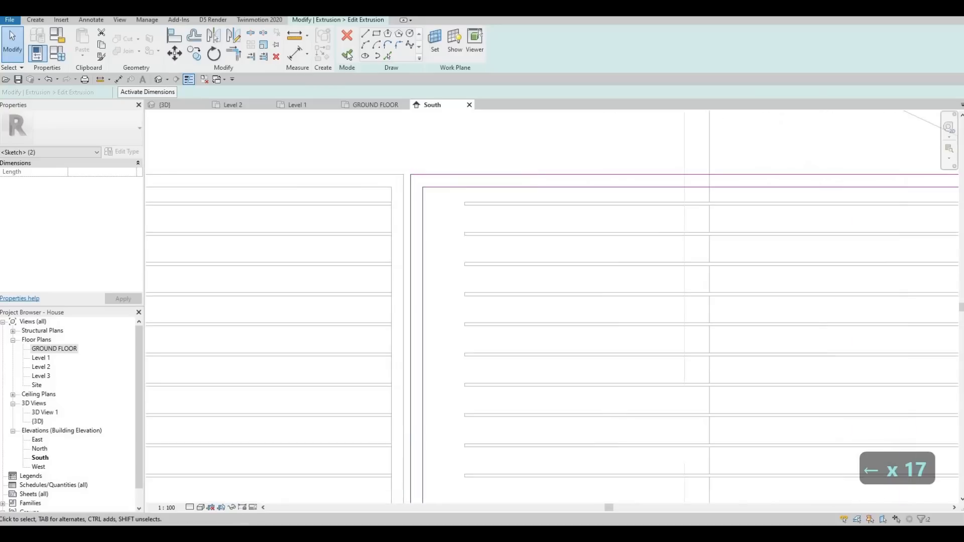
left_click(347, 54)
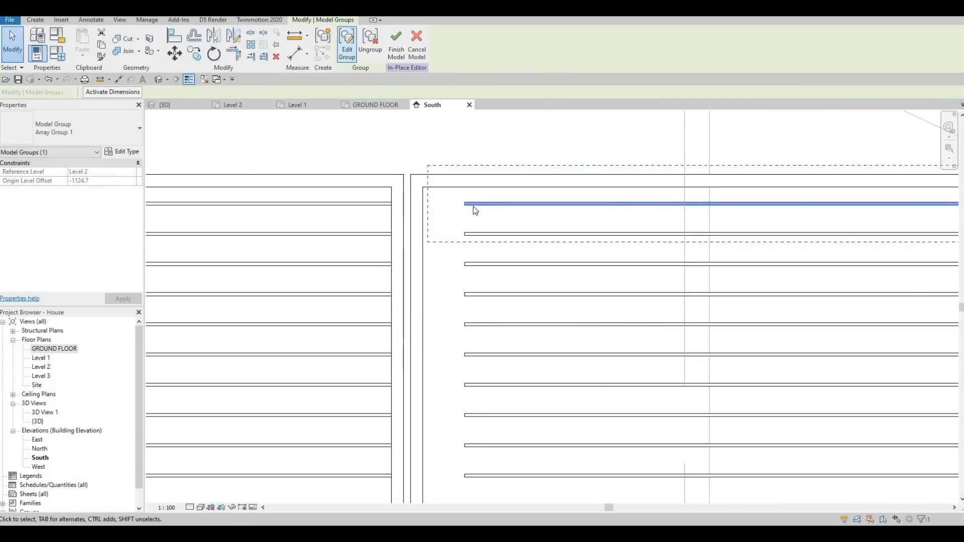
Step: Edit the slat array group, extend the top slat's left end to reach the widened frame, and finish the in-place model
scroll(473, 207, "up", 2)
left_click(462, 202)
left_click_drag(458, 202, 407, 204)
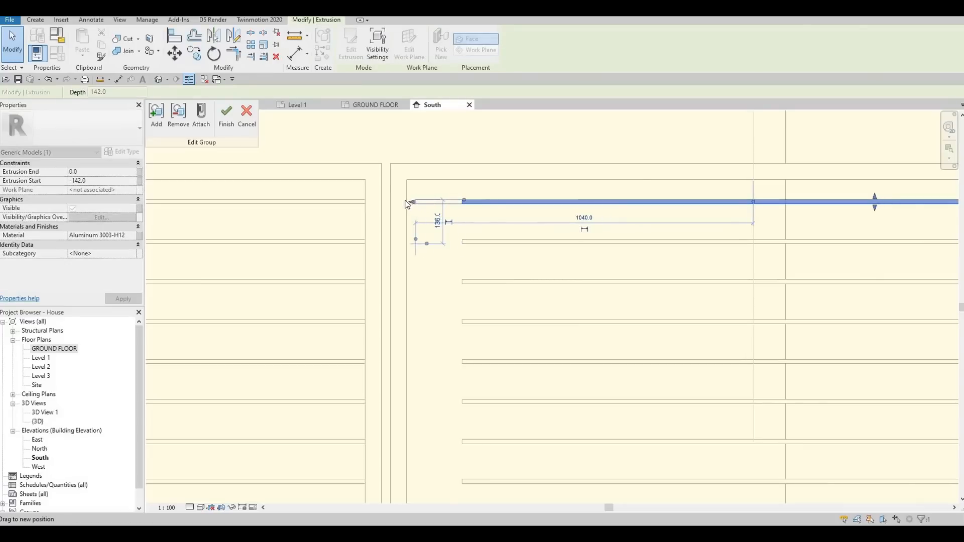
left_click(228, 114)
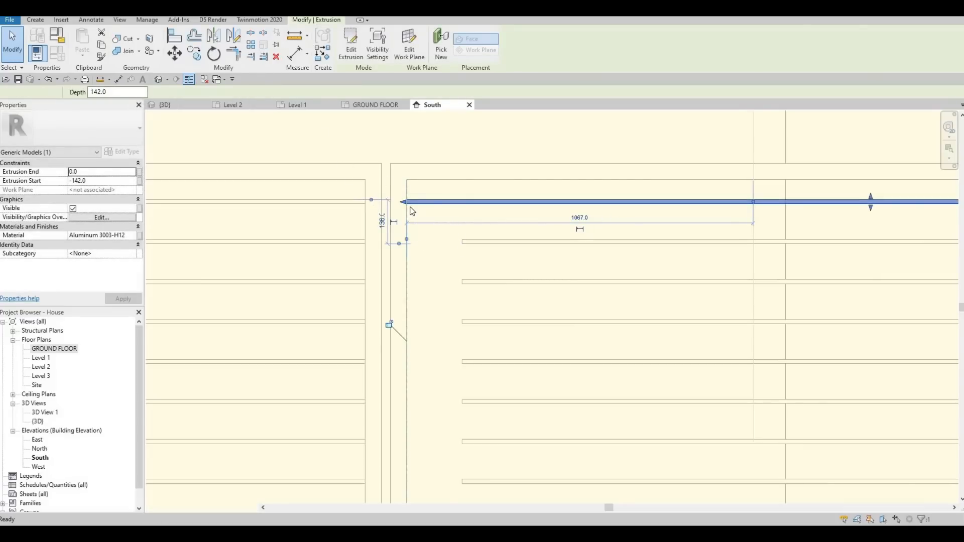
scroll(435, 248, "down", 5)
middle_click_drag(335, 226, 462, 191)
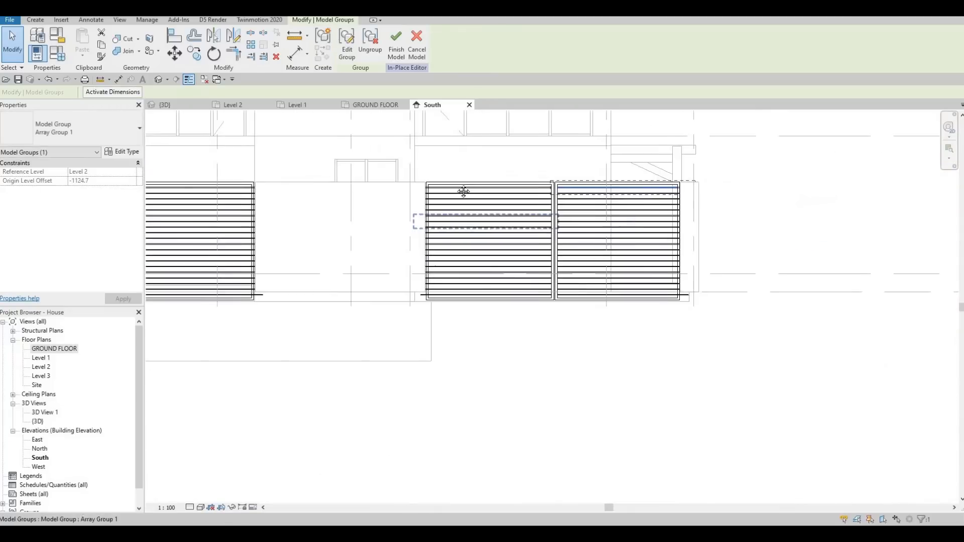
key("Escape")
middle_click_drag(361, 201, 404, 211)
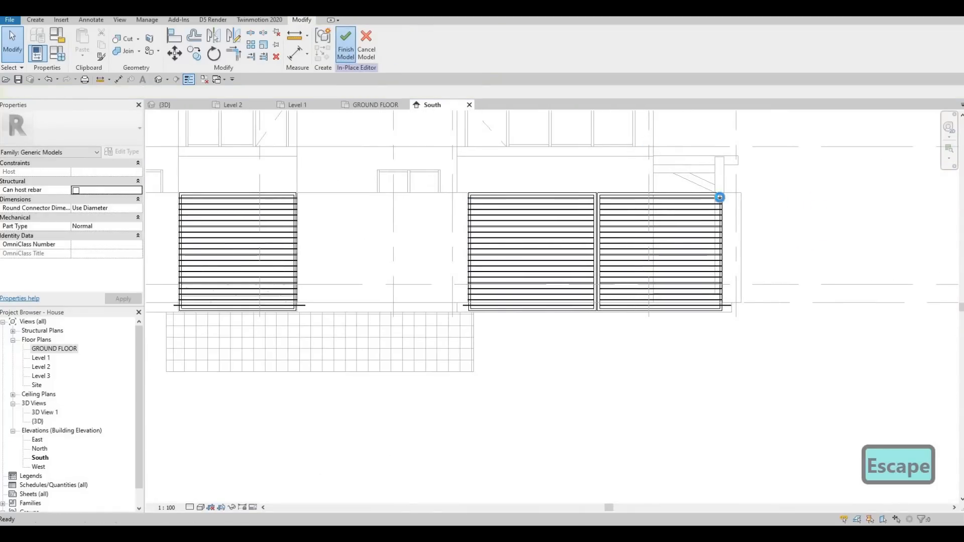
scroll(720, 199, "up", 8)
scroll(703, 219, "down", 5)
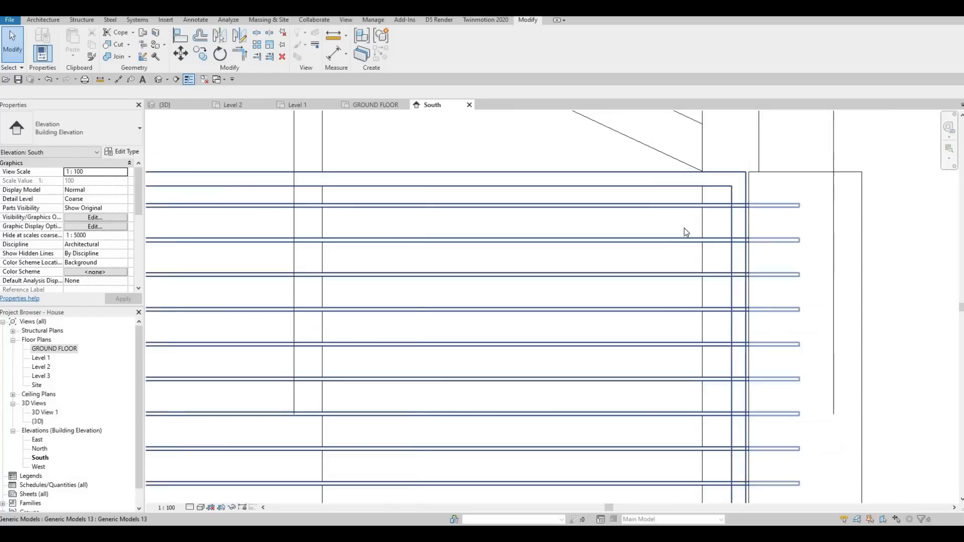
Step: Examine the slat ends against the frames in the South elevation, selecting the in-place model
key("Escape")
middle_click_drag(734, 221, 783, 215)
scroll(716, 215, "down", 2)
middle_click_drag(672, 223, 700, 215)
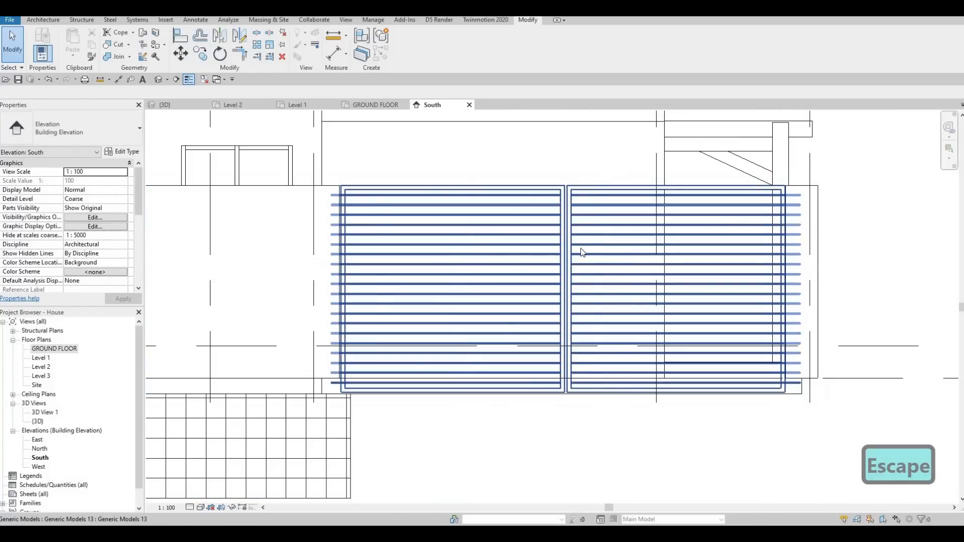
scroll(581, 251, "down", 3)
middle_click_drag(343, 234, 436, 221)
left_click(368, 220)
middle_click_drag(368, 221, 437, 221)
scroll(437, 222, "up", 2)
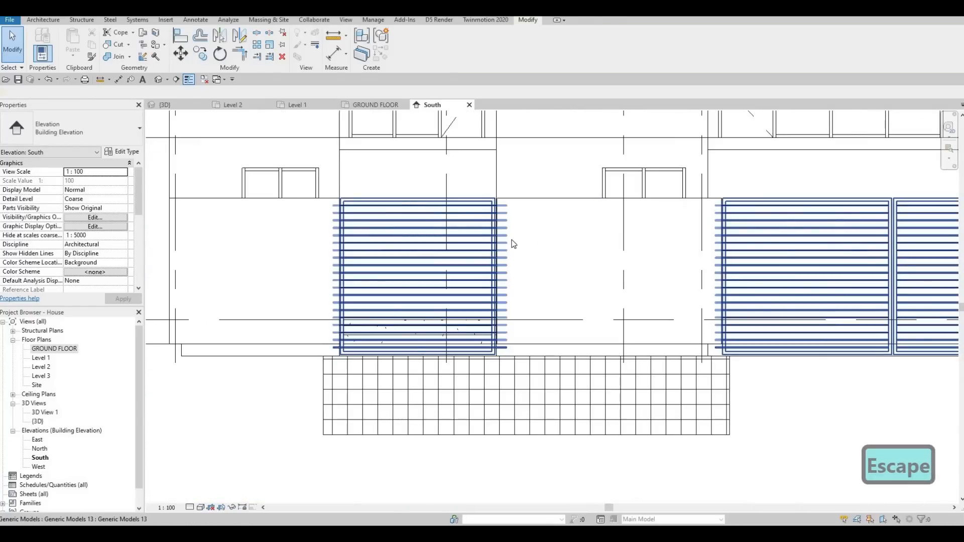
key("Escape")
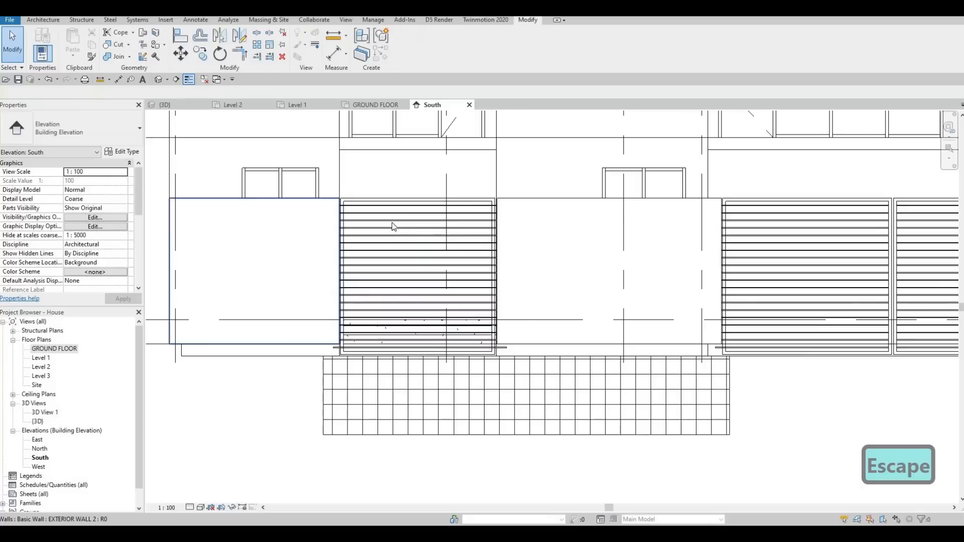
scroll(332, 221, "up", 3)
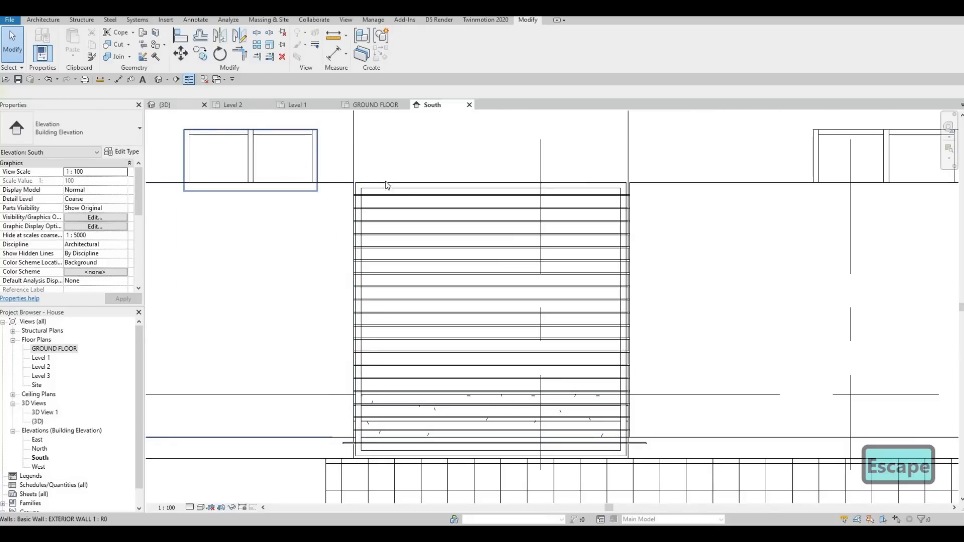
Step: Reopen the in-place frames model for editing from the 3D view and switch back to the South elevation
key("ctrl+Tab")
scroll(504, 207, "up", 3)
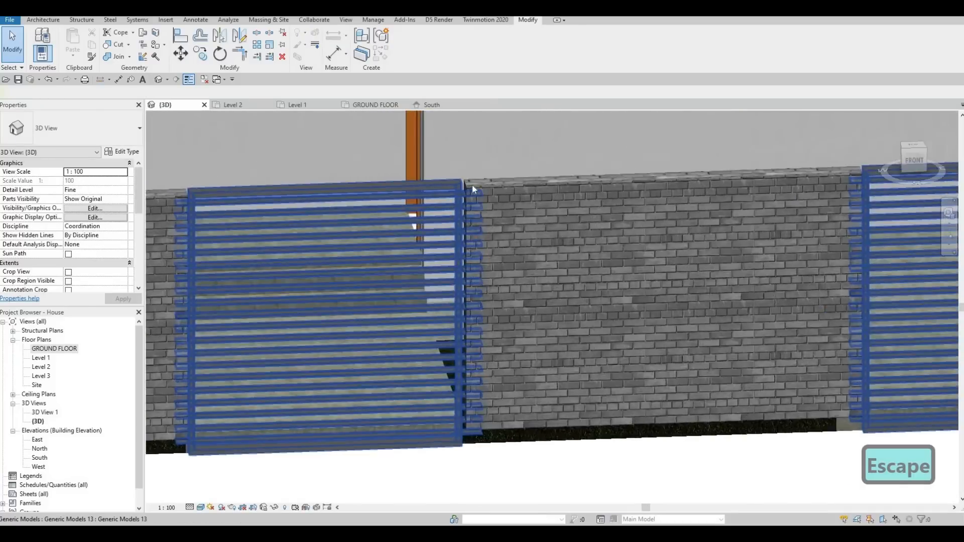
left_click(464, 219)
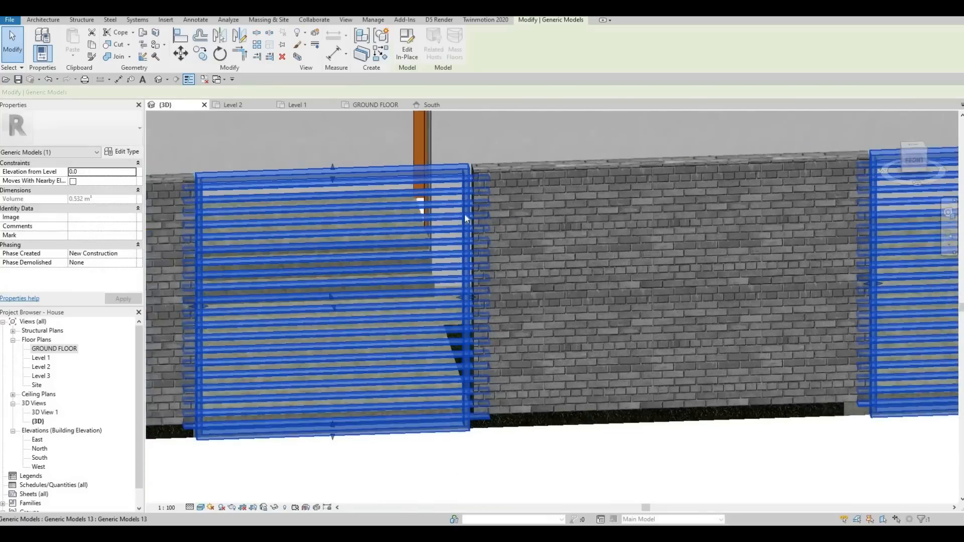
scroll(465, 219, "down", 5)
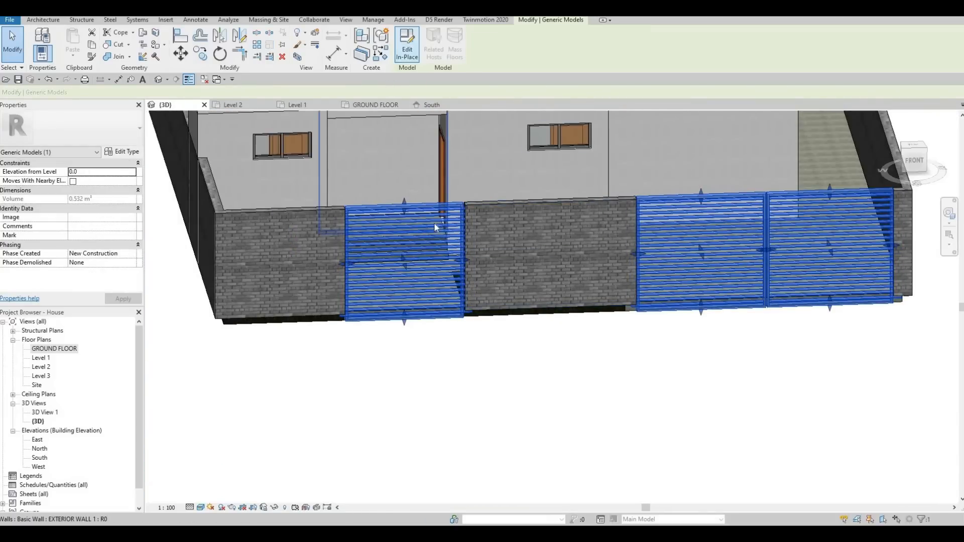
double_click(438, 240)
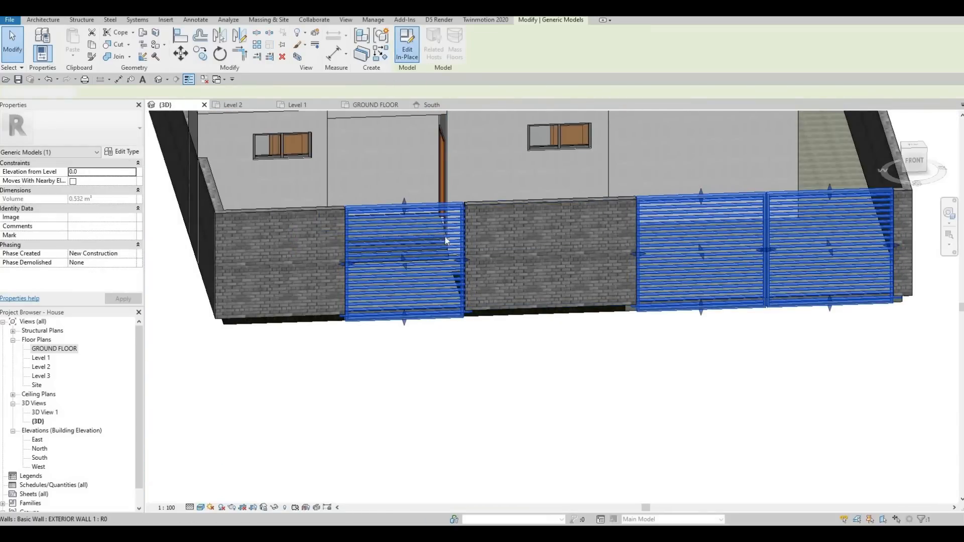
scroll(442, 214, "up", 2)
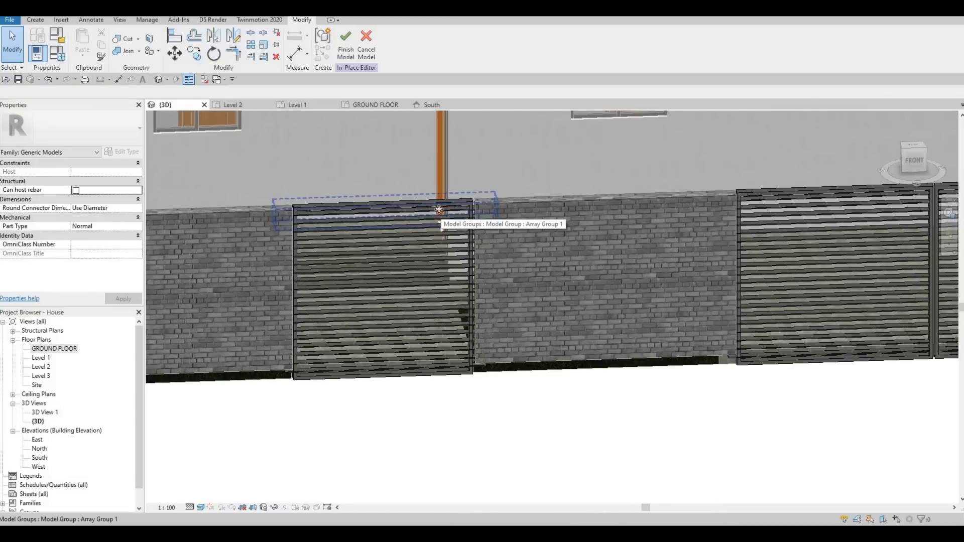
left_click(411, 186)
key("Escape")
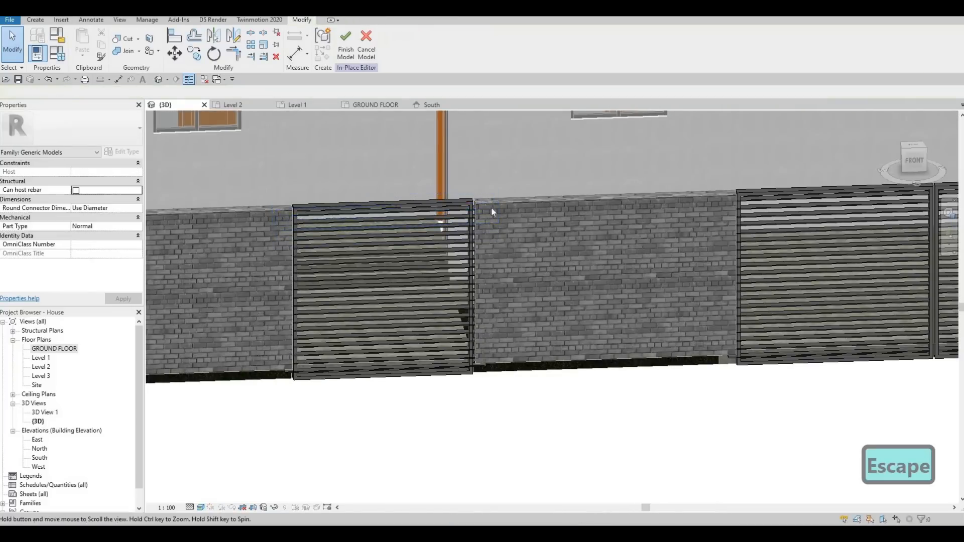
scroll(491, 208, "up", 6)
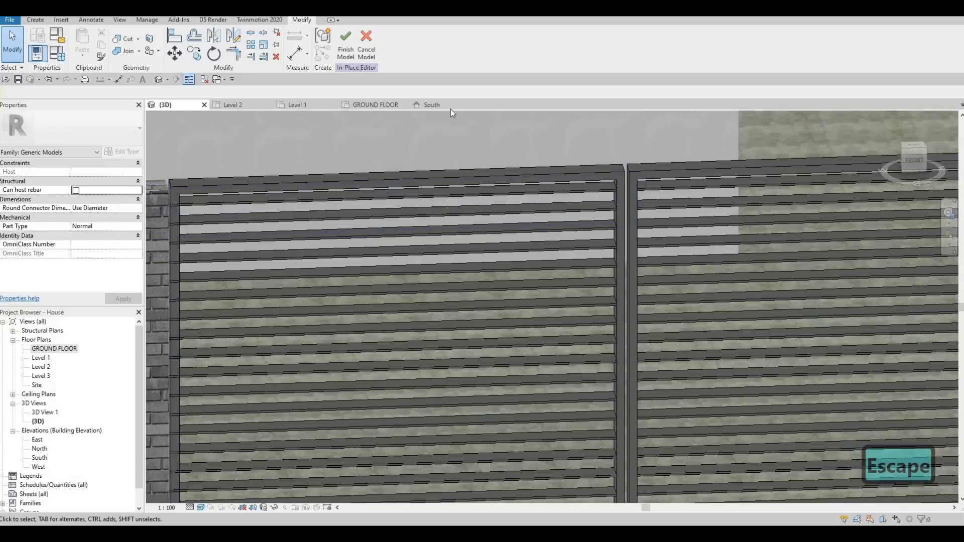
left_click(447, 106)
scroll(512, 255, "down", 4)
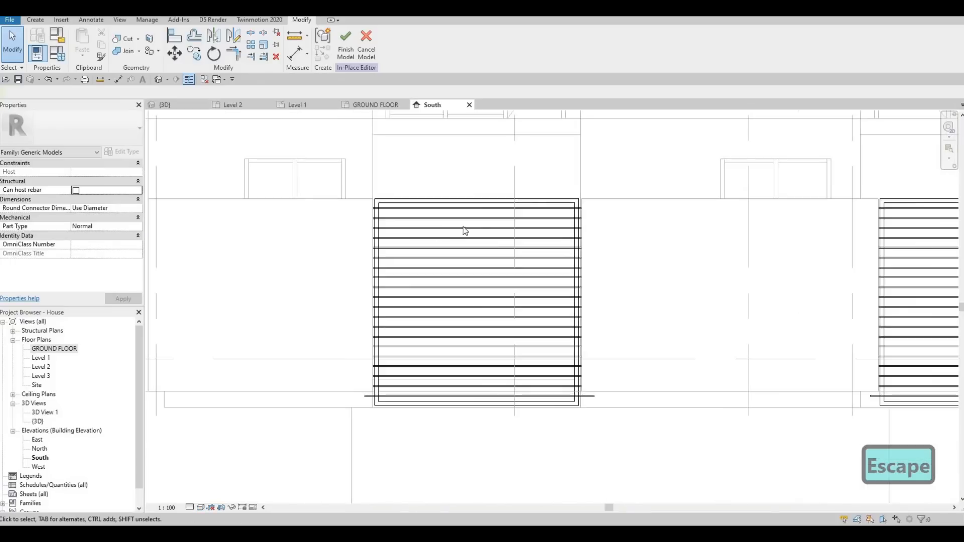
Step: Trim the top slat of the double opening's left frame so both ends meet the frame, and finish the in-place model
left_click(477, 210)
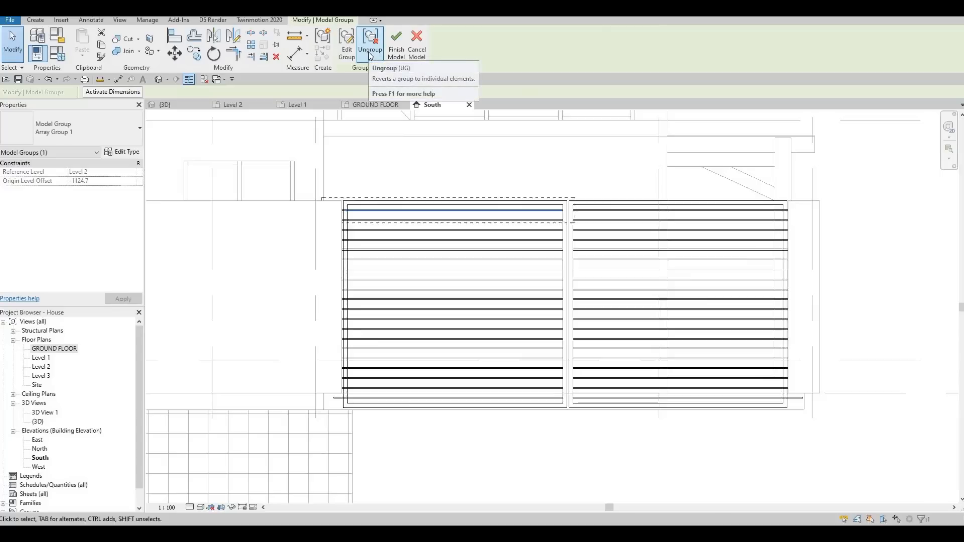
left_click(371, 224)
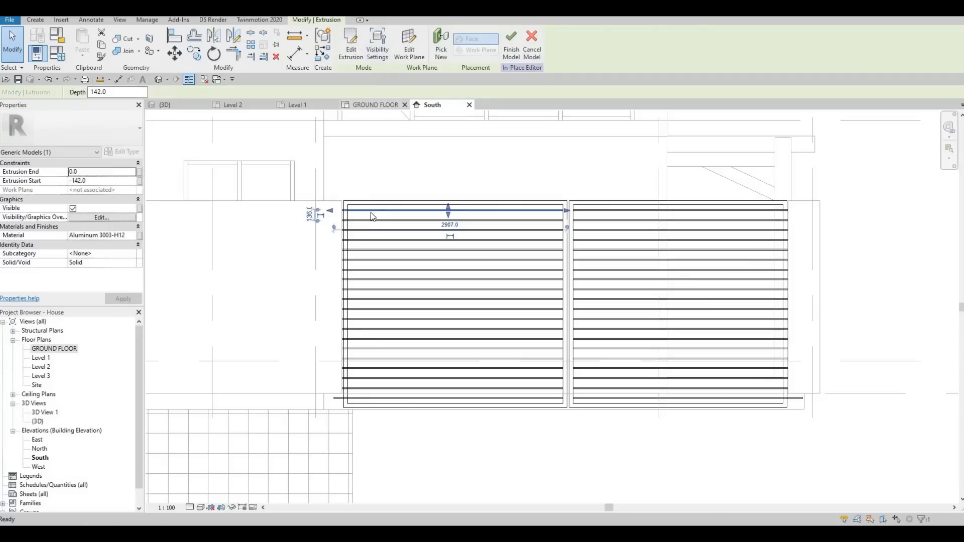
scroll(373, 223, "up", 4)
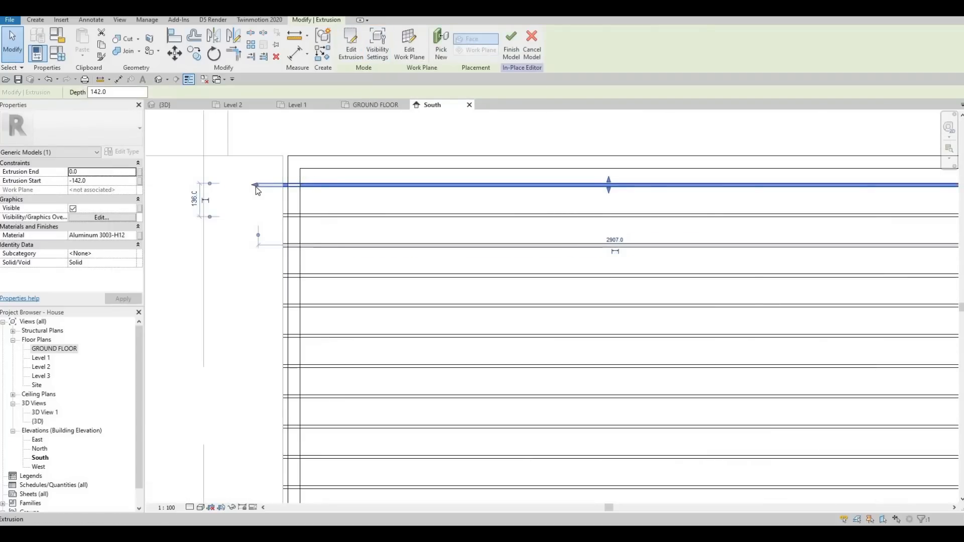
mouse_move(256, 187)
left_mouse_down()
mouse_move(303, 189)
mouse_move(253, 194)
left_mouse_up()
scroll(302, 185, "up", 3)
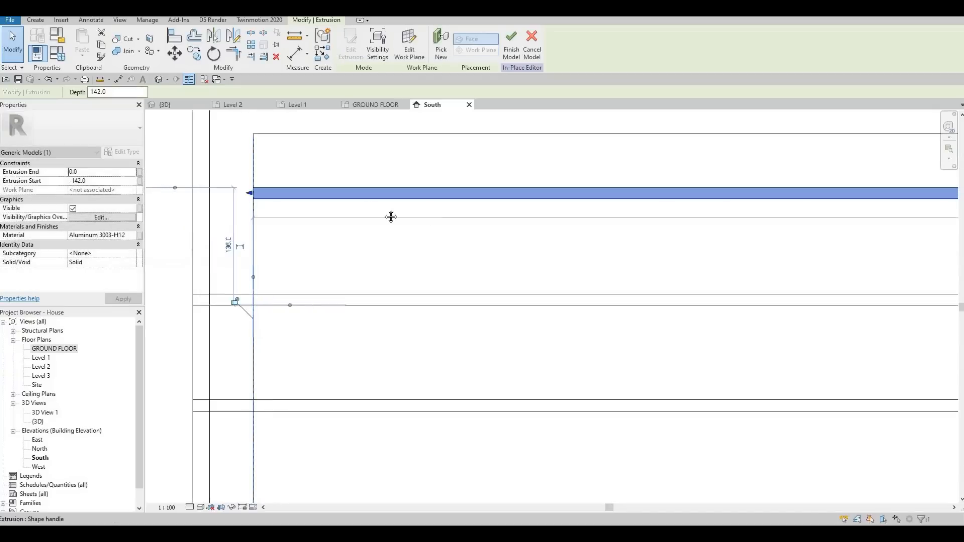
scroll(255, 195, "down", 5)
middle_click_drag(879, 184, 545, 185)
scroll(586, 190, "up", 3)
scroll(592, 194, "up", 1)
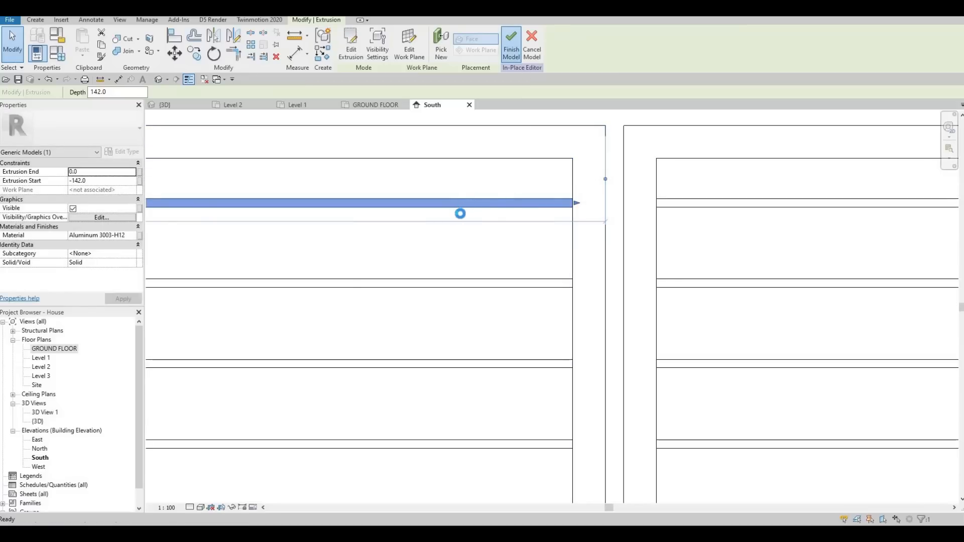
scroll(520, 166, "down", 2)
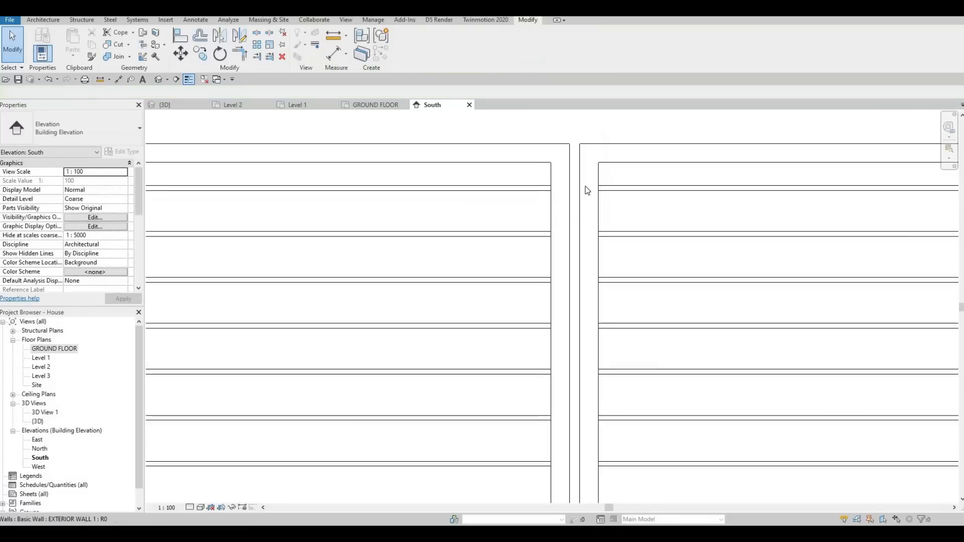
Step: Edit the left opening's slat array group, trim the top slat's left end back to the frame, and finish the group
middle_click_drag(336, 240, 542, 193)
scroll(541, 193, "down", 4)
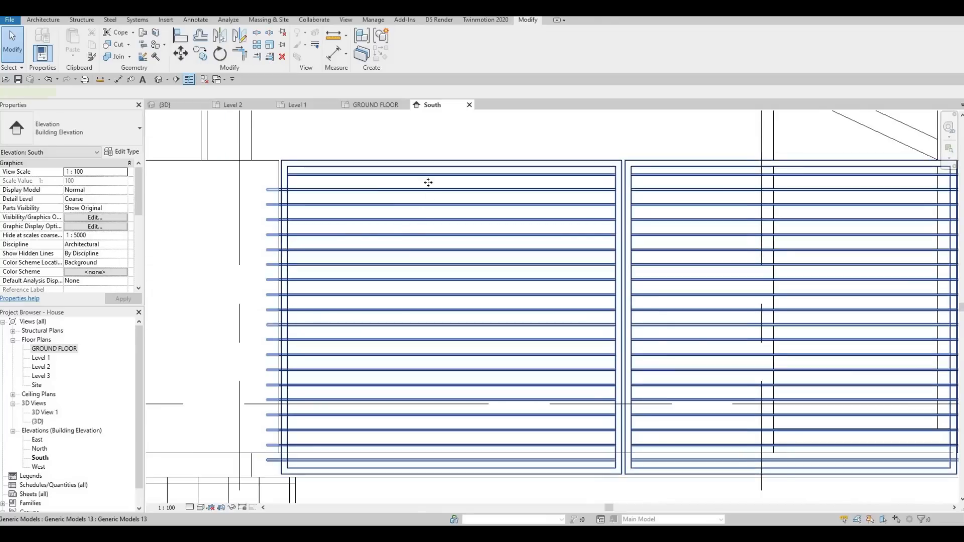
left_click(427, 182)
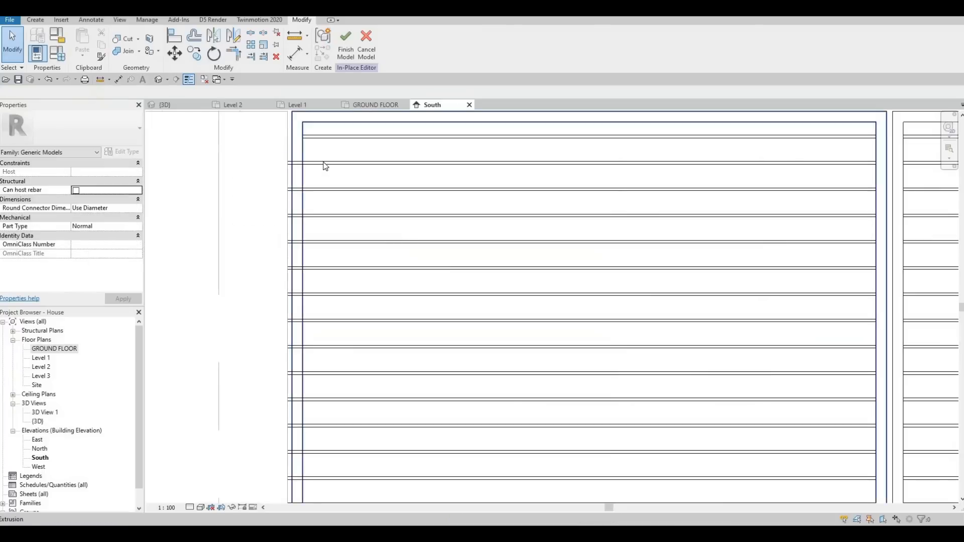
left_click(327, 163)
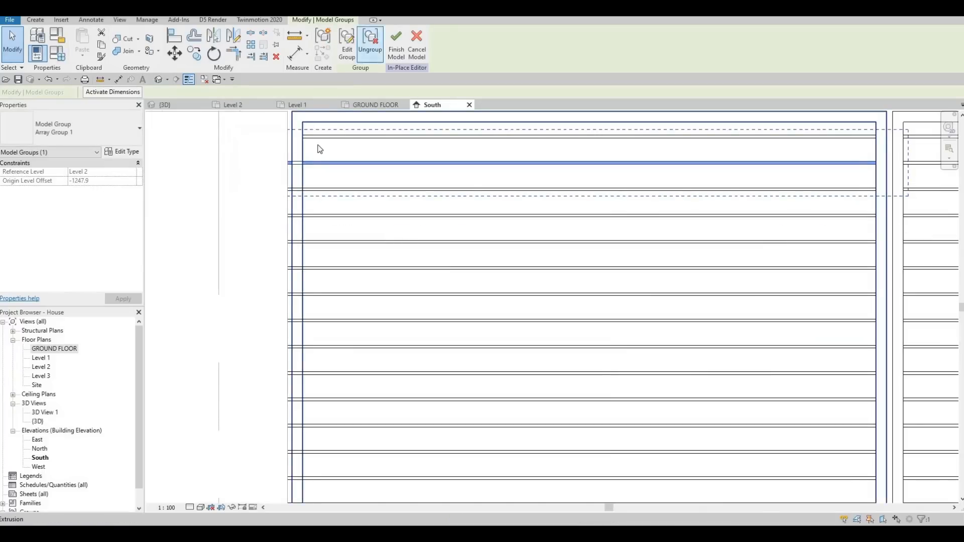
left_click(275, 164)
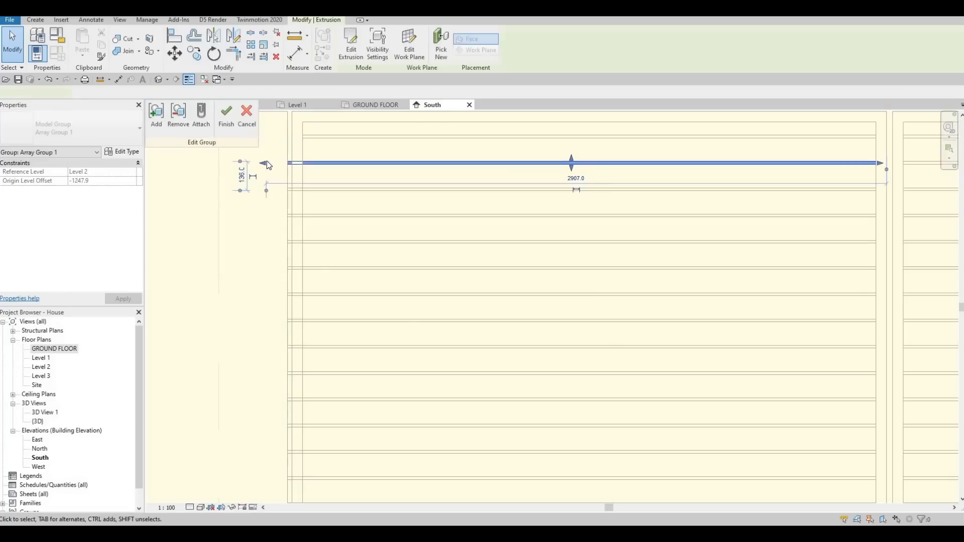
left_click_drag(301, 165, 304, 165)
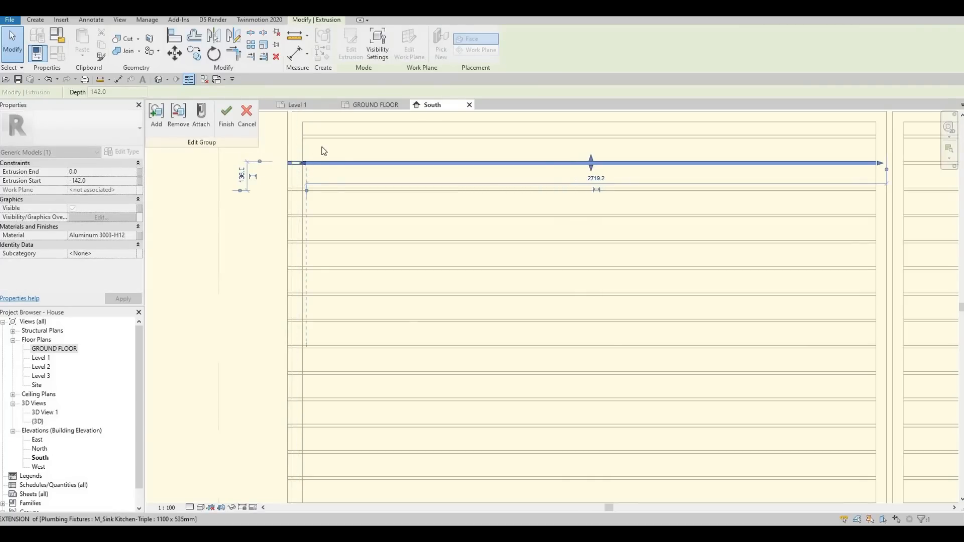
scroll(276, 192, "up", 4)
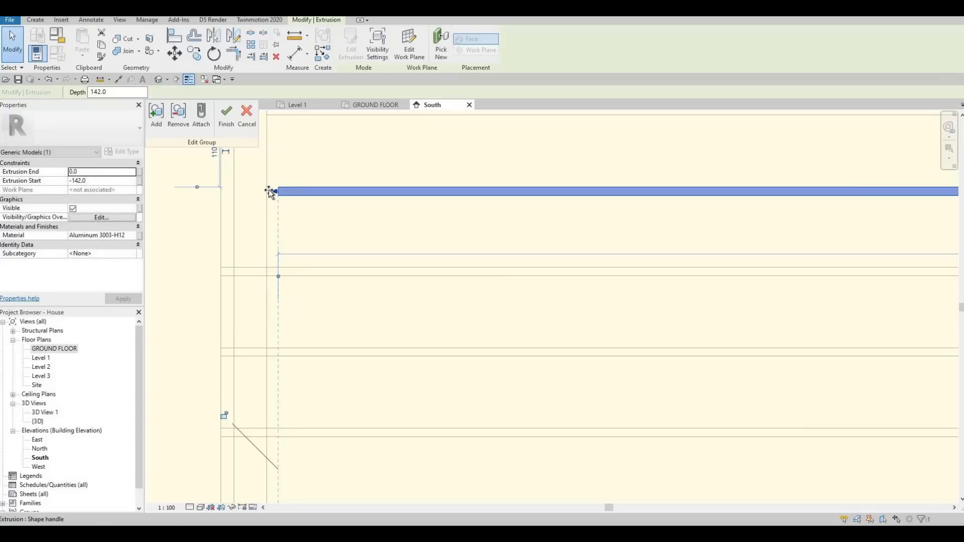
left_click(227, 112)
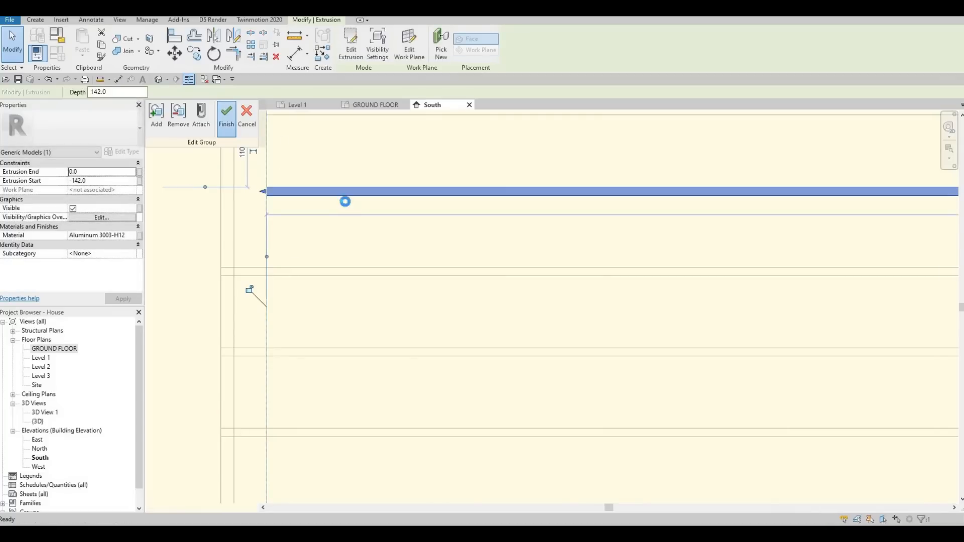
scroll(579, 217, "down", 4)
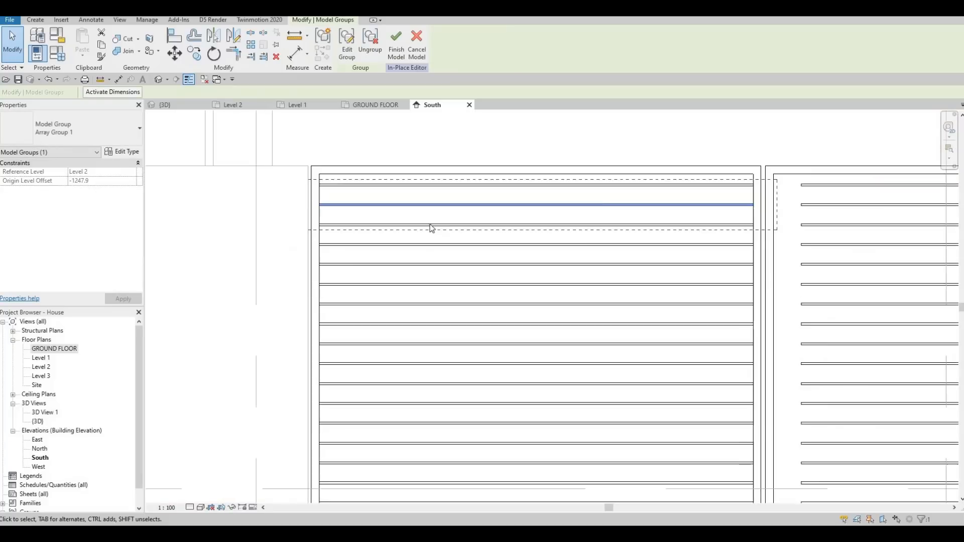
scroll(374, 243, "down", 2)
key("Escape")
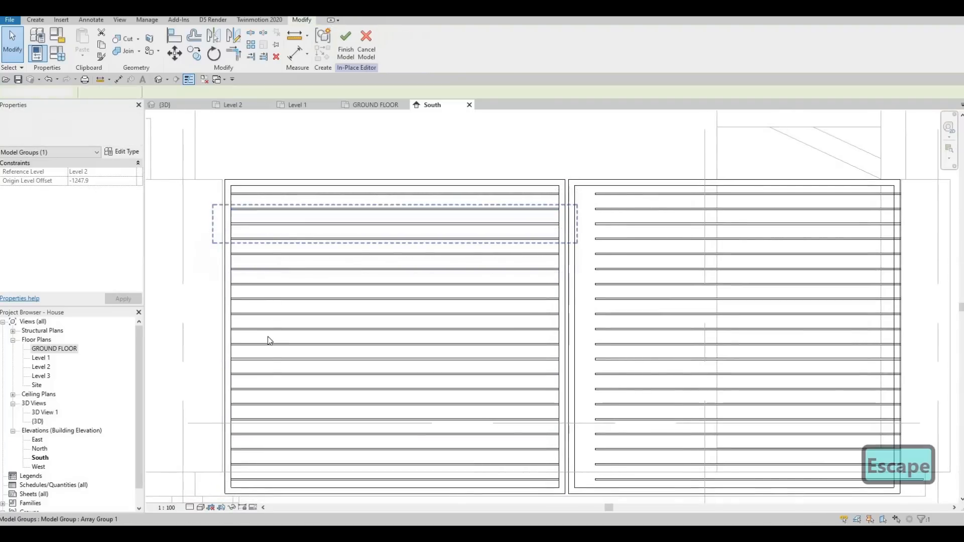
Step: Inspect the slat array groups, opening the right opening's group to check its top slat
left_click(264, 366)
scroll(502, 361, "down", 3)
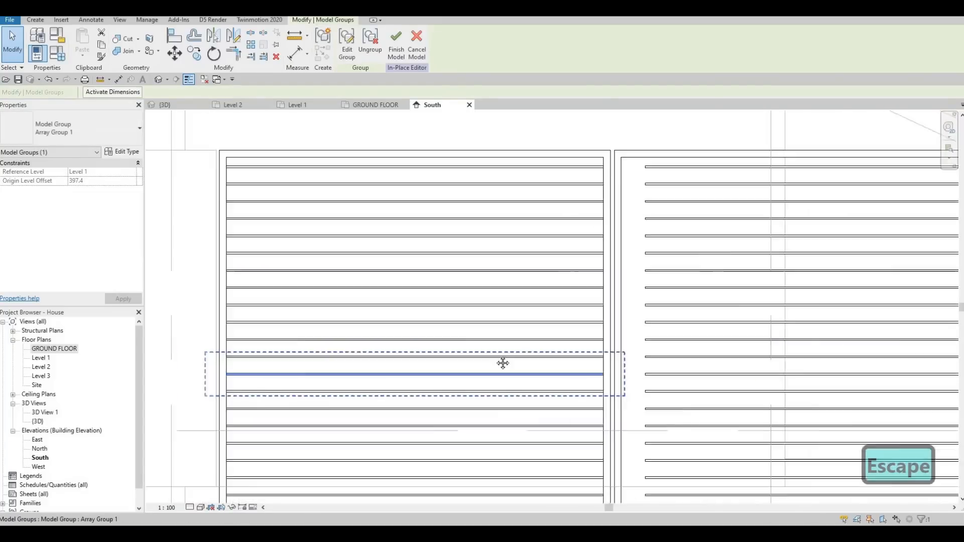
key("Escape")
middle_click_drag(507, 273, 418, 247)
left_click(417, 246)
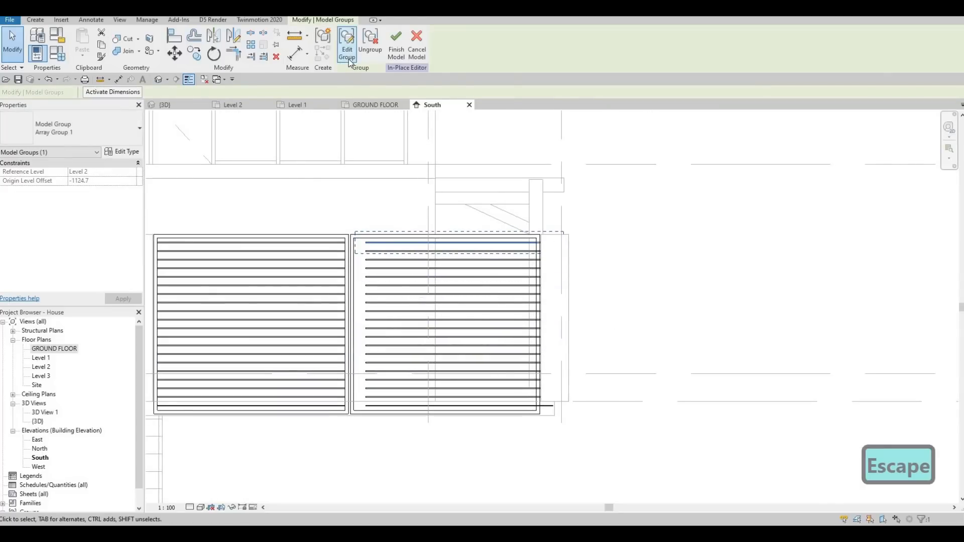
left_click(347, 50)
scroll(388, 242, "up", 4)
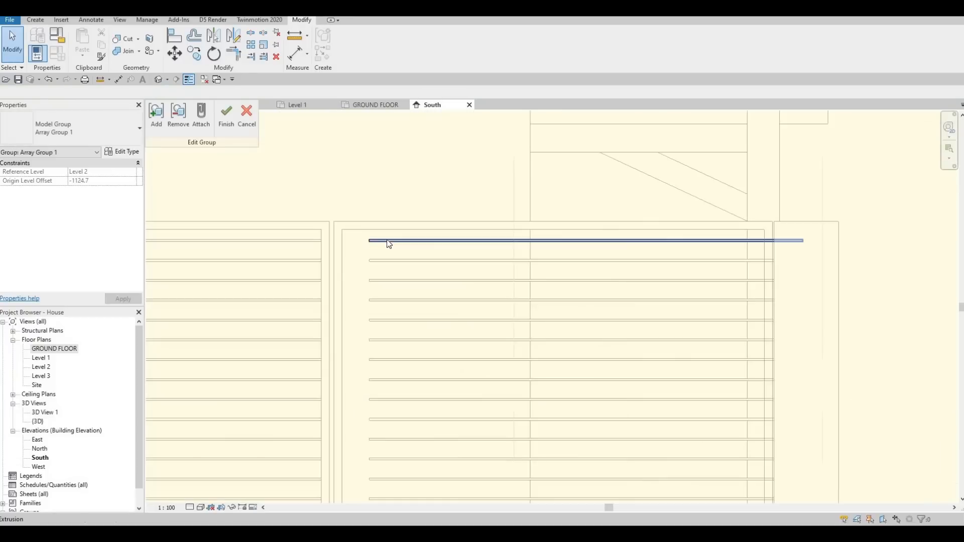
left_click(386, 243)
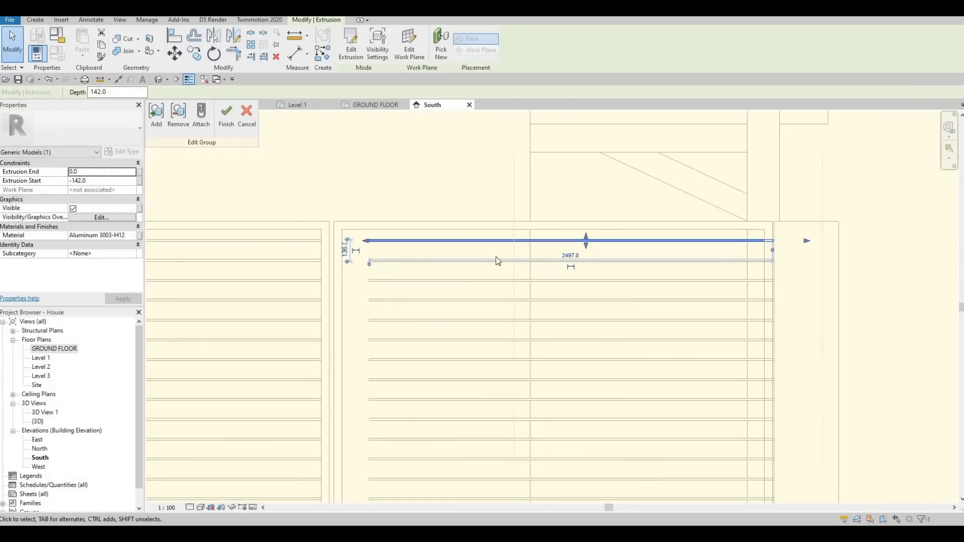
key("Escape")
key("Escape")
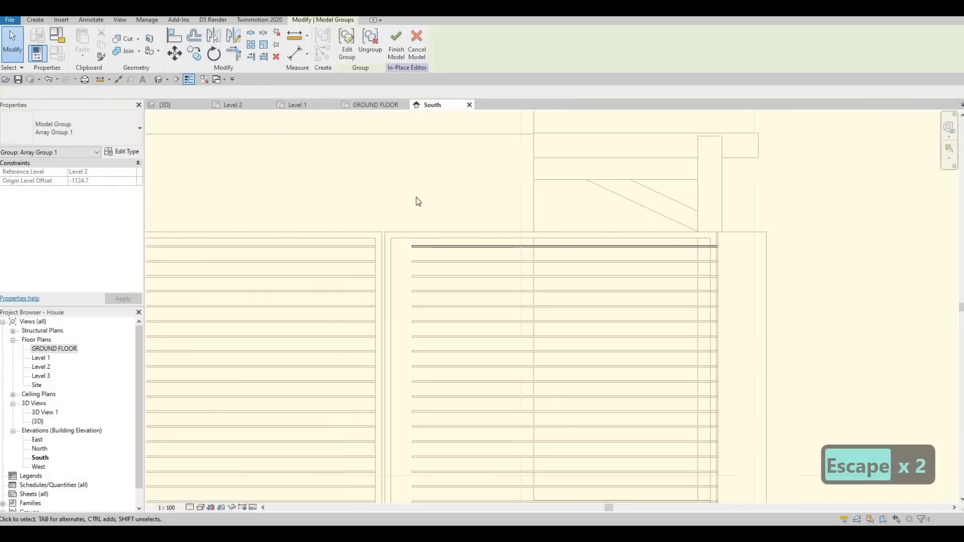
scroll(415, 206, "down", 4)
middle_click_drag(404, 251, 404, 214)
scroll(402, 214, "up", 1)
scroll(400, 213, "up", 1)
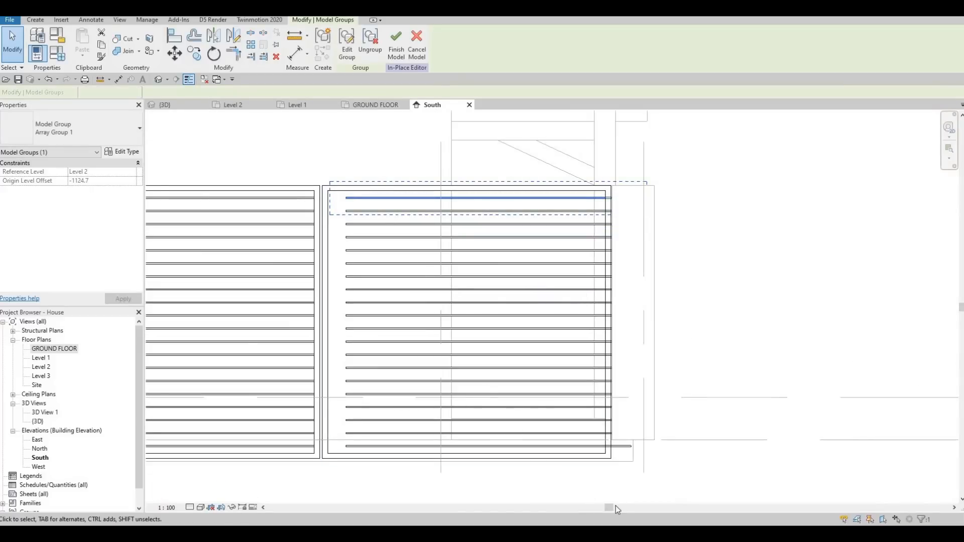
Step: Select the right opening's 20 slats and move them left so their ends meet the frame
left_click_drag(615, 505, 636, 507)
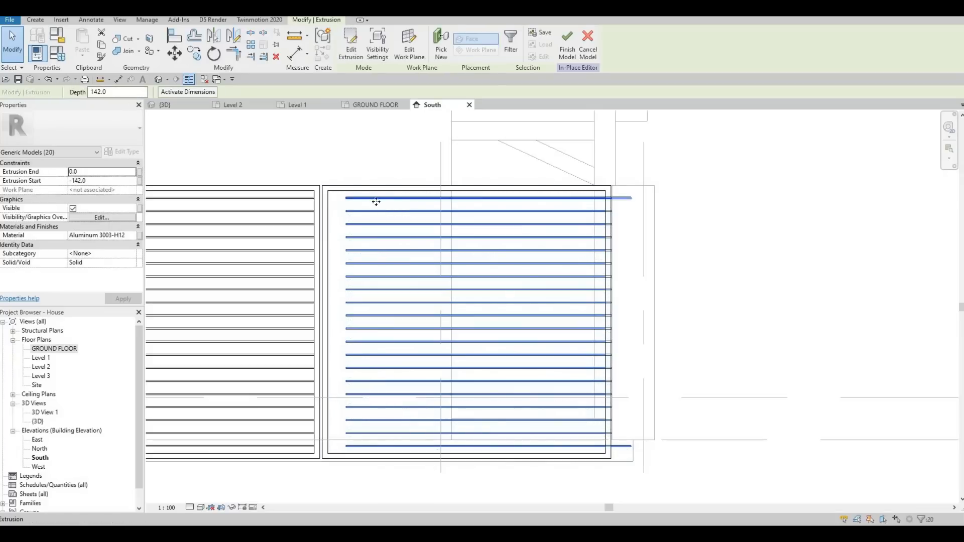
left_click(637, 484)
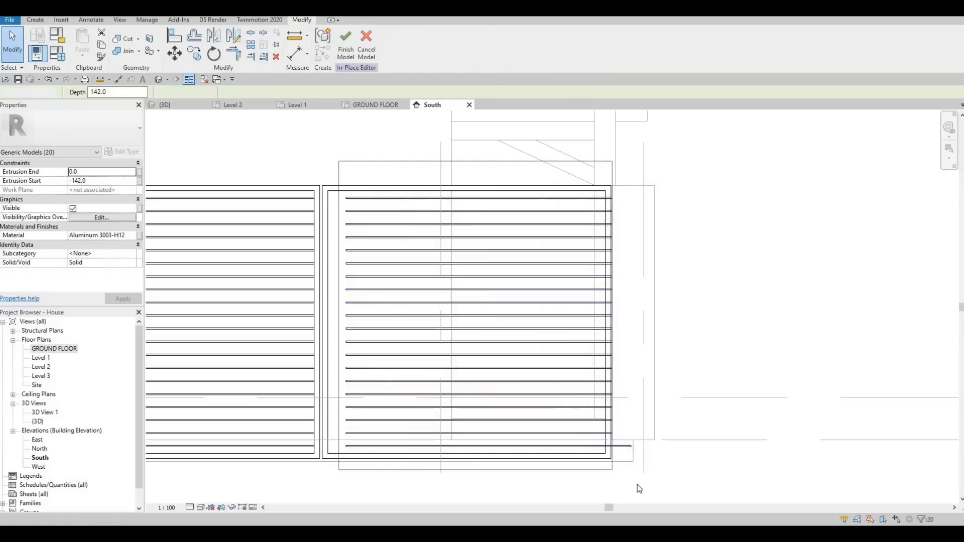
key("m")
key("v")
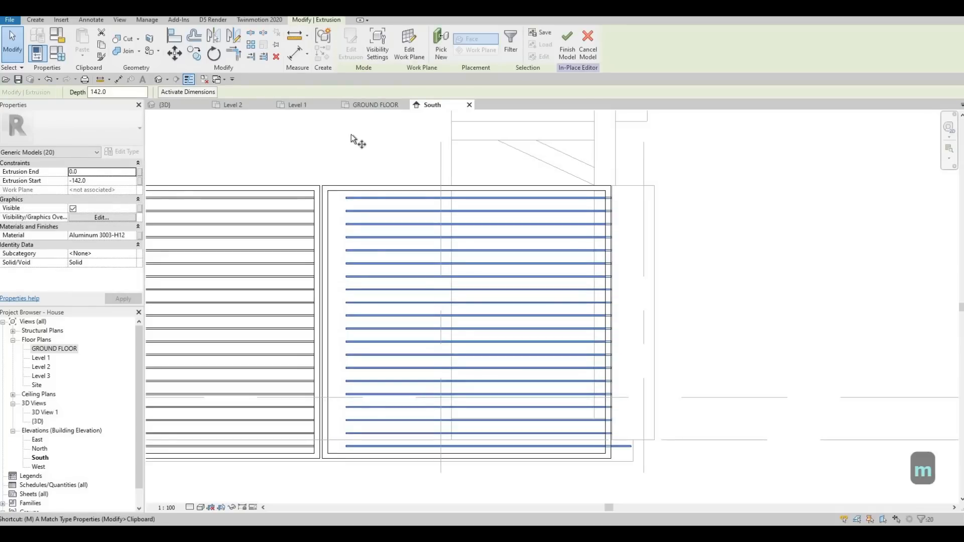
scroll(342, 213, "up", 3)
middle_click_drag(342, 213, 336, 272)
scroll(336, 275, "up", 5)
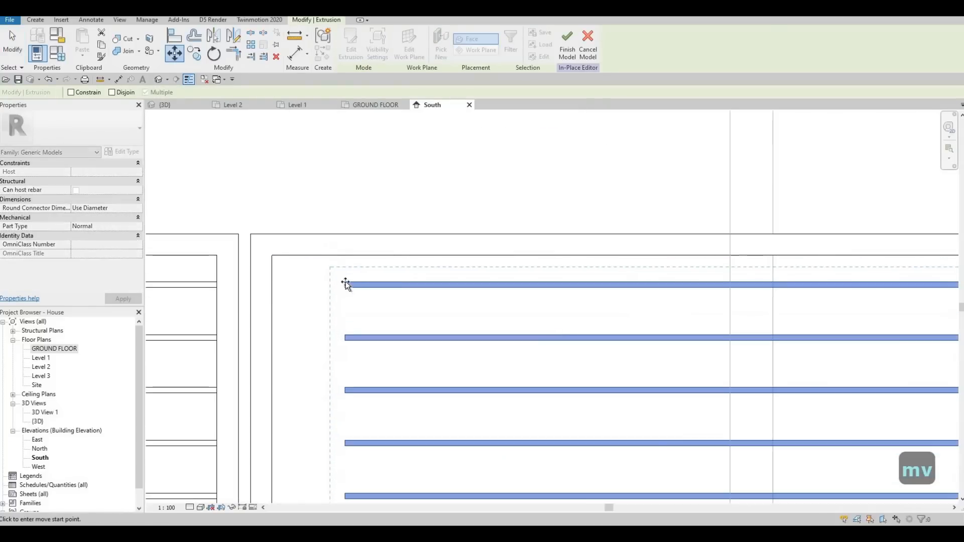
left_click(344, 284)
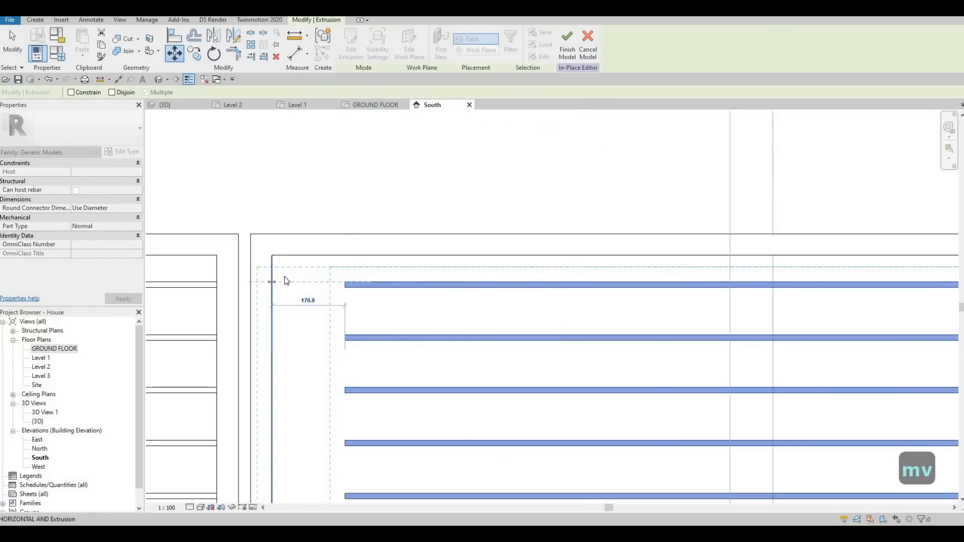
left_click(284, 281)
Step: Shorten the right ends of the upper slats one by one so they stop at the right frame
scroll(281, 282, "down", 3)
scroll(295, 325, "up", 5)
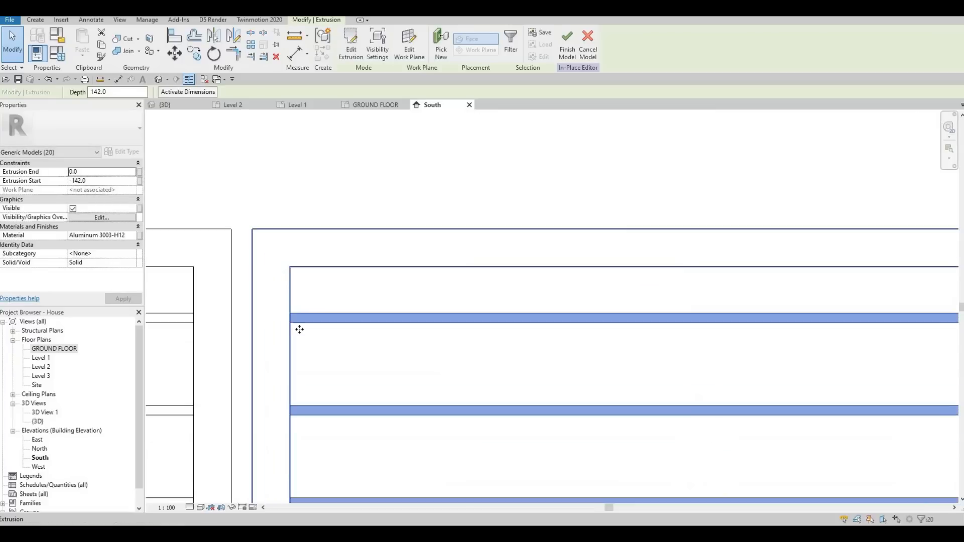
scroll(292, 314, "up", 5)
scroll(294, 320, "down", 3)
scroll(548, 315, "down", 3)
middle_click_drag(667, 294, 512, 278)
scroll(512, 278, "down", 2)
middle_click_drag(933, 280, 673, 239)
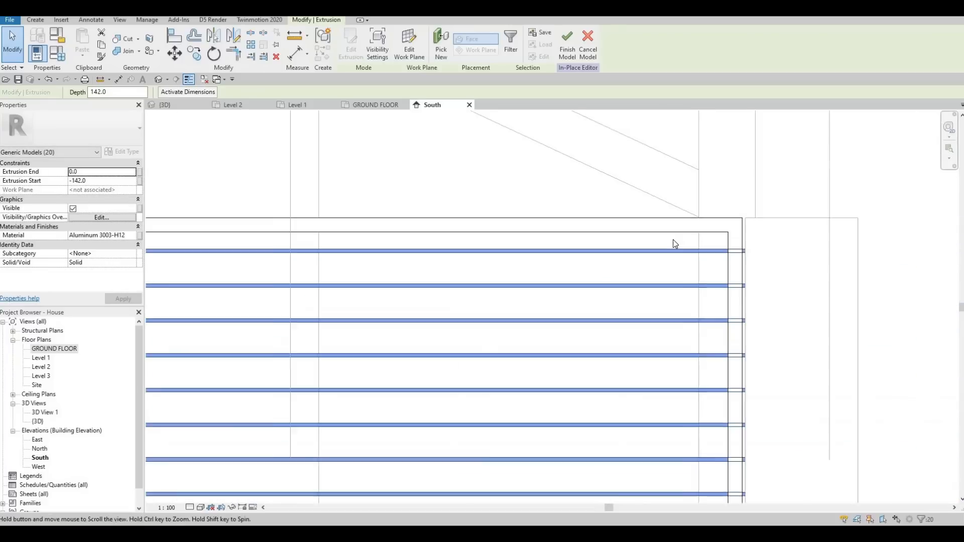
scroll(747, 250, "up", 3)
key("Escape")
left_click(730, 258)
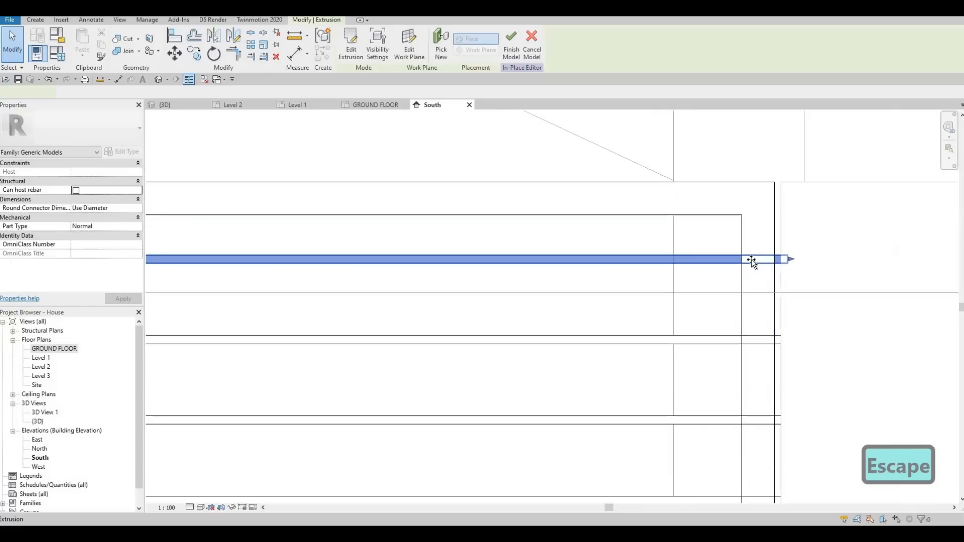
left_click_drag(751, 259, 741, 259)
middle_click_drag(759, 299, 730, 191)
left_click(760, 231)
left_click_drag(763, 231, 716, 233)
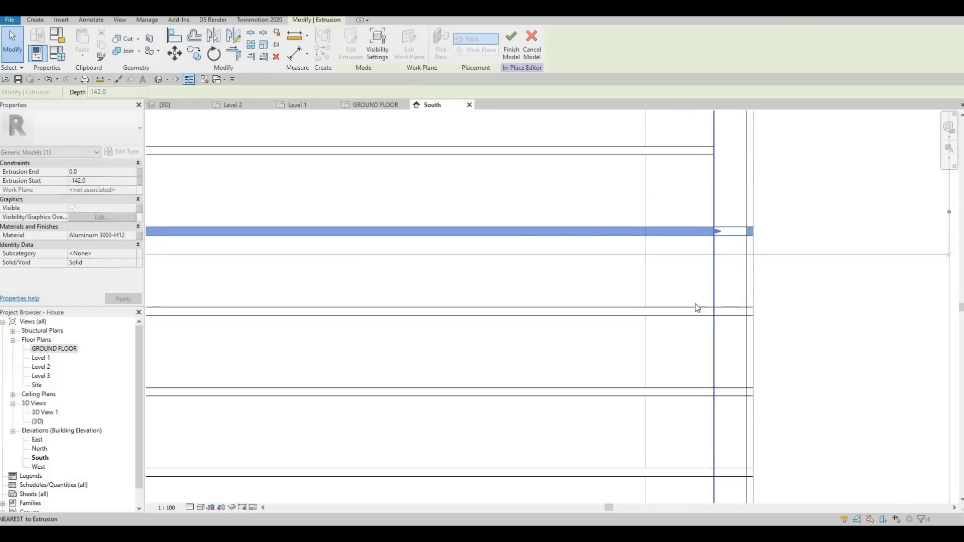
left_click(764, 312)
left_click_drag(767, 312, 714, 317)
middle_click_drag(752, 389, 706, 189)
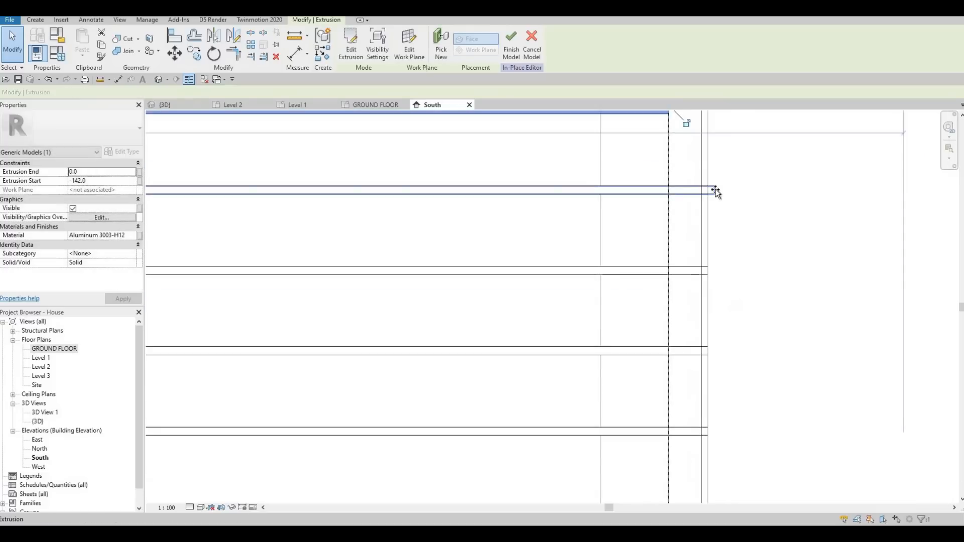
left_click(715, 190)
left_click_drag(716, 190, 669, 276)
left_click(706, 270)
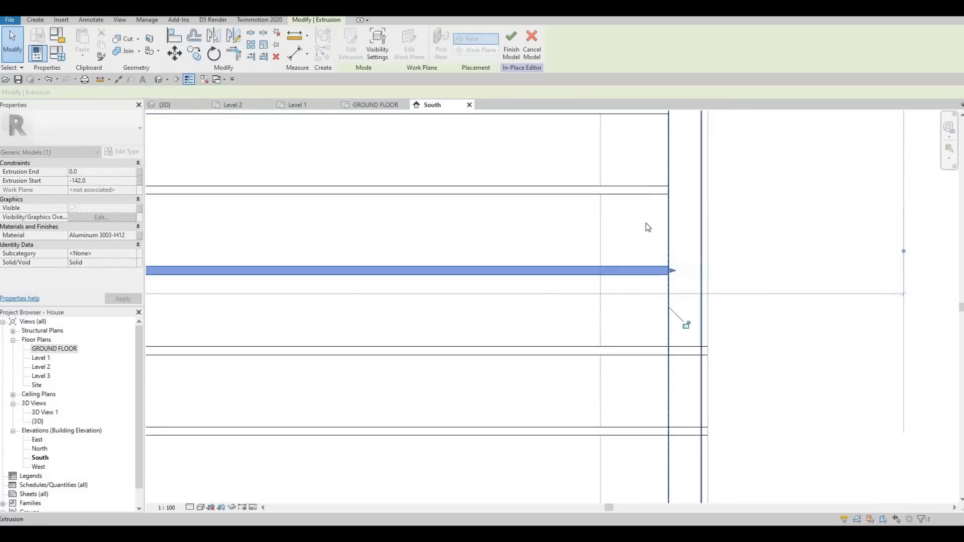
middle_click_drag(696, 330, 683, 209)
scroll(682, 209, "down", 1)
left_click(698, 229)
left_click_drag(696, 228, 660, 243)
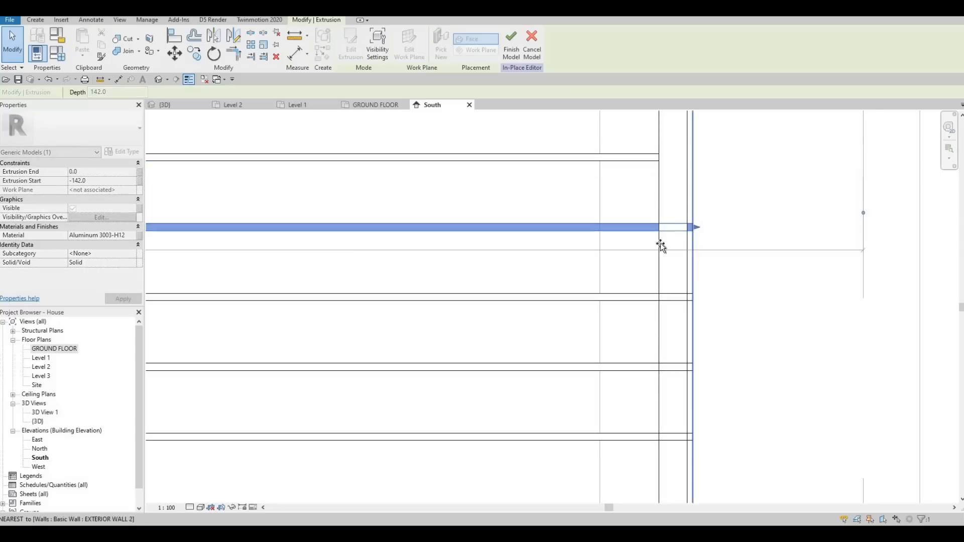
left_click(700, 300)
left_click_drag(694, 297, 658, 298)
middle_click_drag(655, 297, 656, 258)
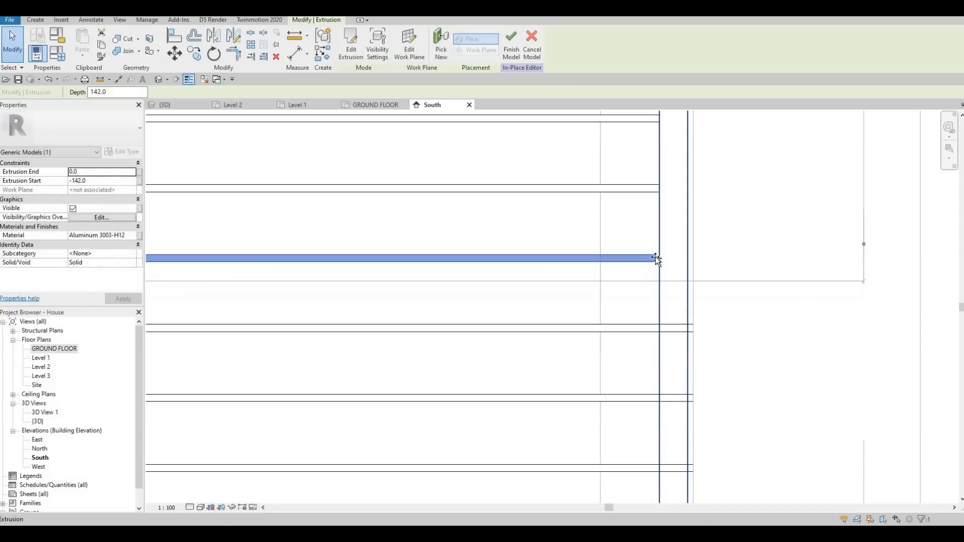
middle_click_drag(675, 326, 684, 230)
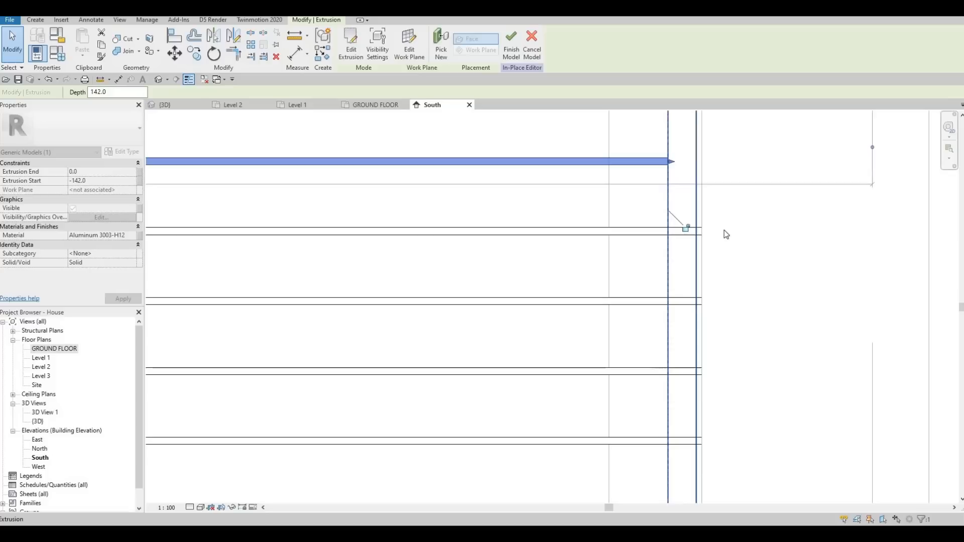
Step: Shorten the right ends of the next two slats so they stop at the right frame
key("Escape")
left_click(710, 231)
left_click_drag(710, 231, 669, 241)
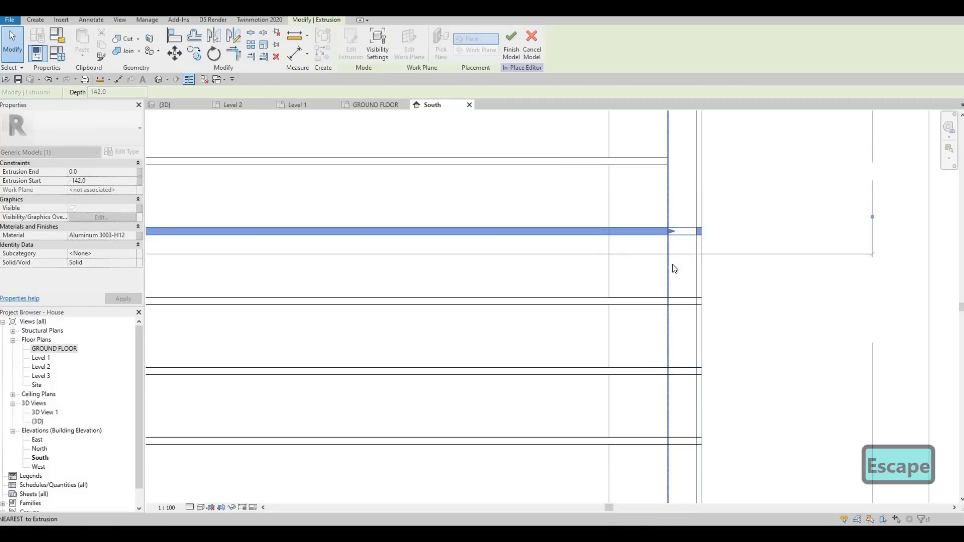
key("Escape")
left_click(660, 302)
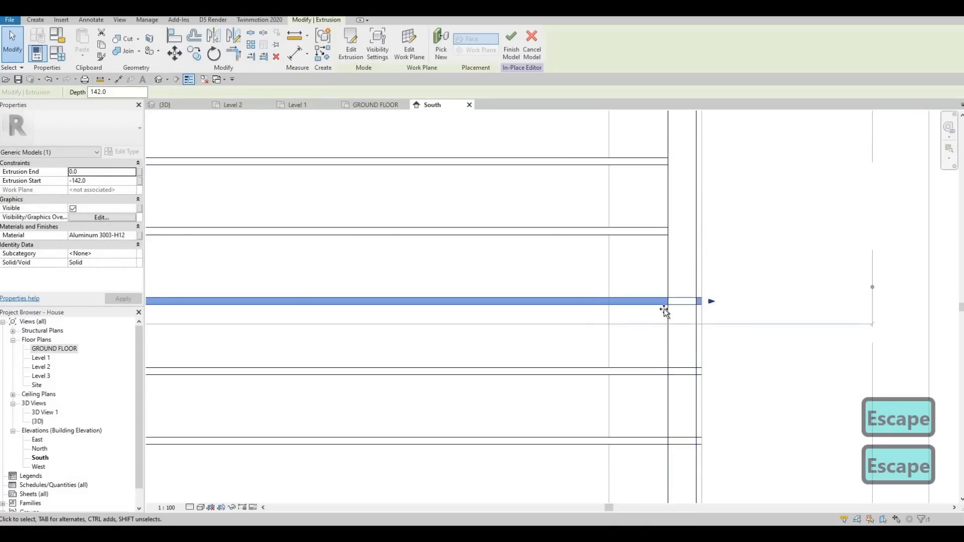
left_click_drag(699, 301, 671, 301)
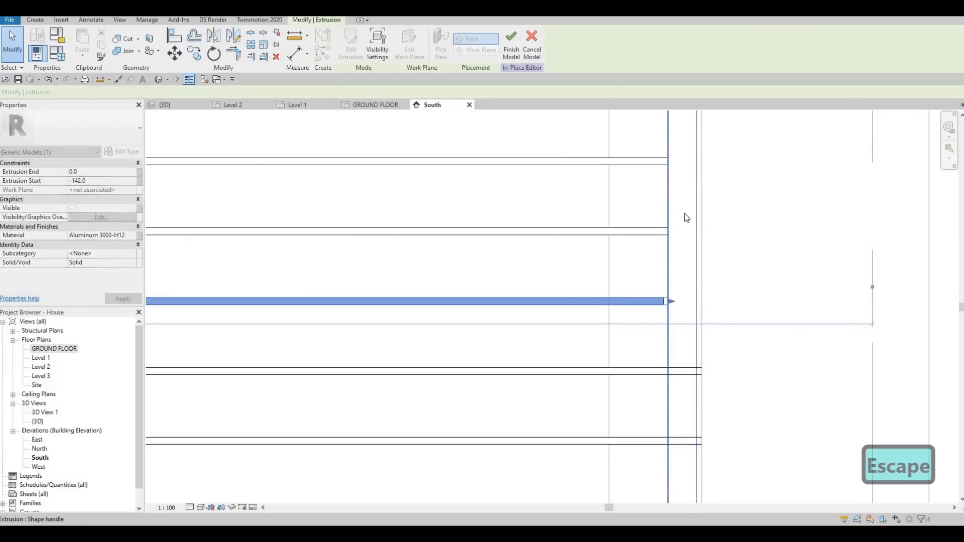
middle_click_drag(685, 277, 671, 204)
scroll(671, 204, "down", 3)
scroll(644, 251, "down", 1)
middle_click_drag(644, 251, 647, 211)
scroll(647, 211, "down", 2)
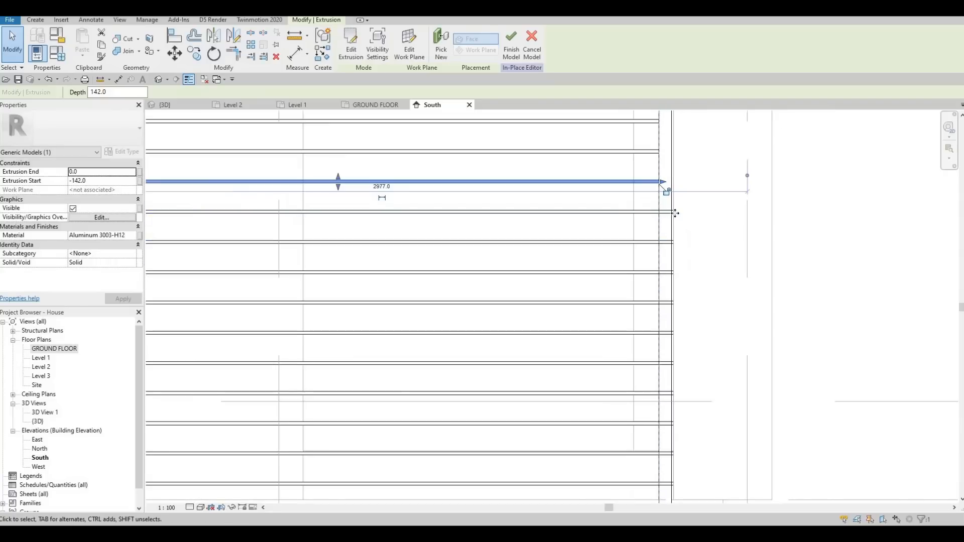
Step: Pull back the right ends of the remaining lower slats to the frame down to the bottom slat, and finish the model
left_click(674, 212)
left_click_drag(677, 213, 658, 302)
left_click(673, 242)
left_click(673, 272)
left_click(673, 303)
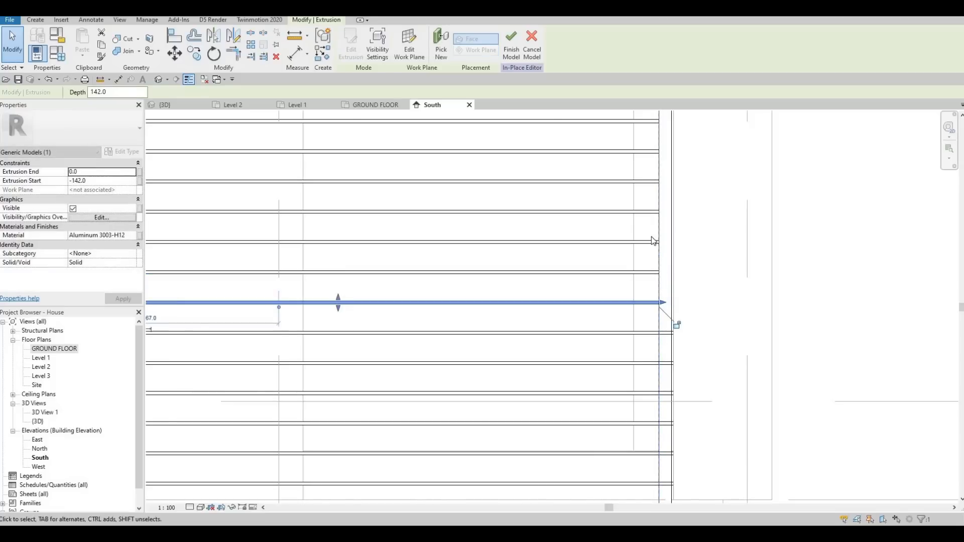
middle_click_drag(671, 334, 677, 234)
left_click(681, 234)
left_click_drag(689, 233, 660, 234)
left_click(679, 263)
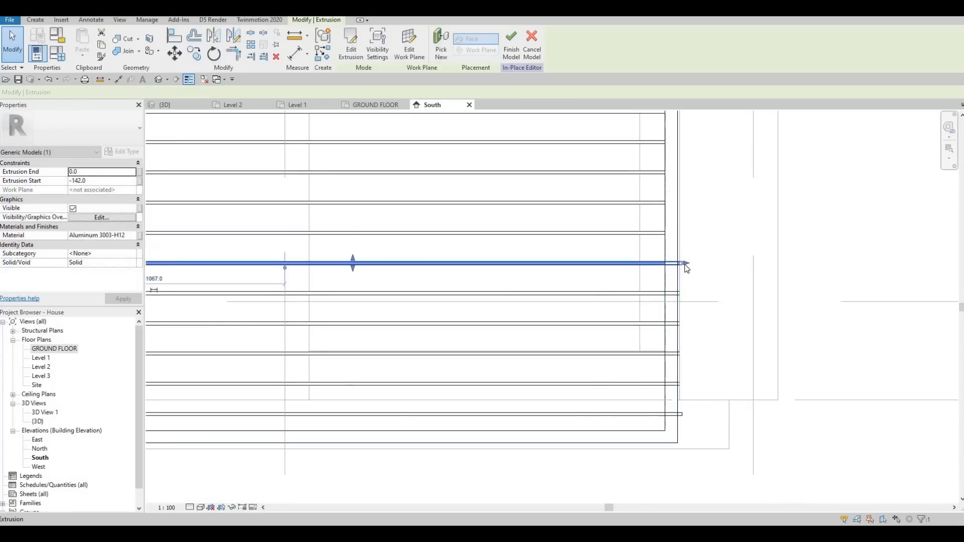
left_click_drag(683, 263, 661, 291)
left_click(680, 293)
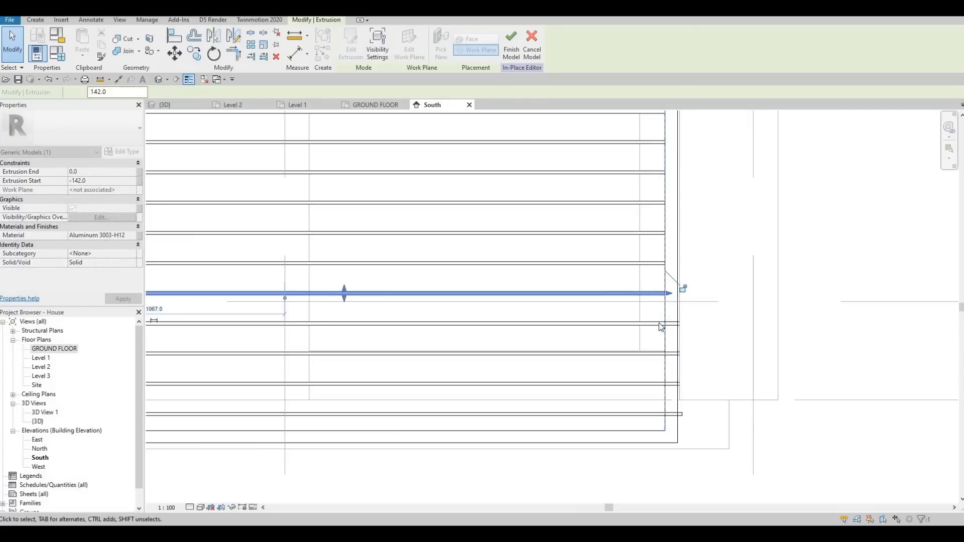
left_click_drag(681, 323, 665, 325)
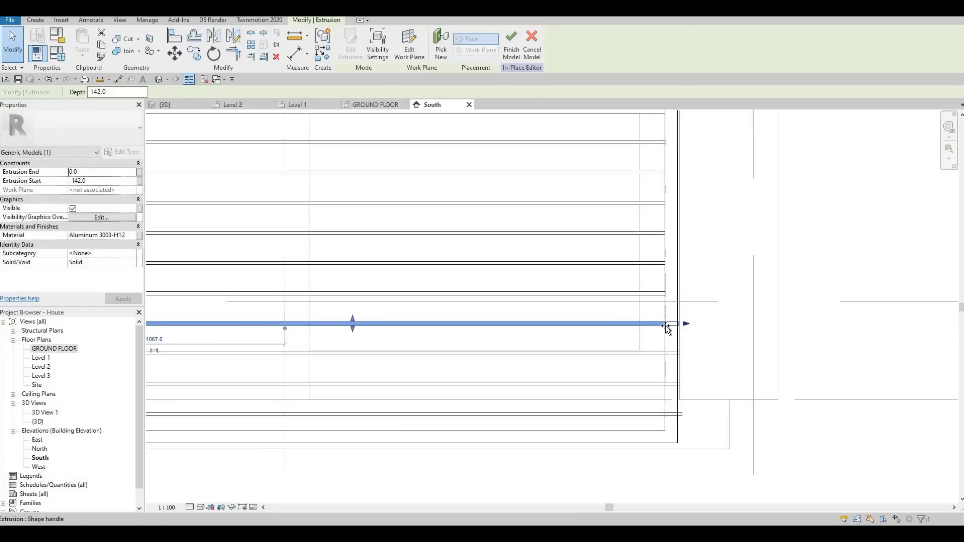
left_click(672, 354)
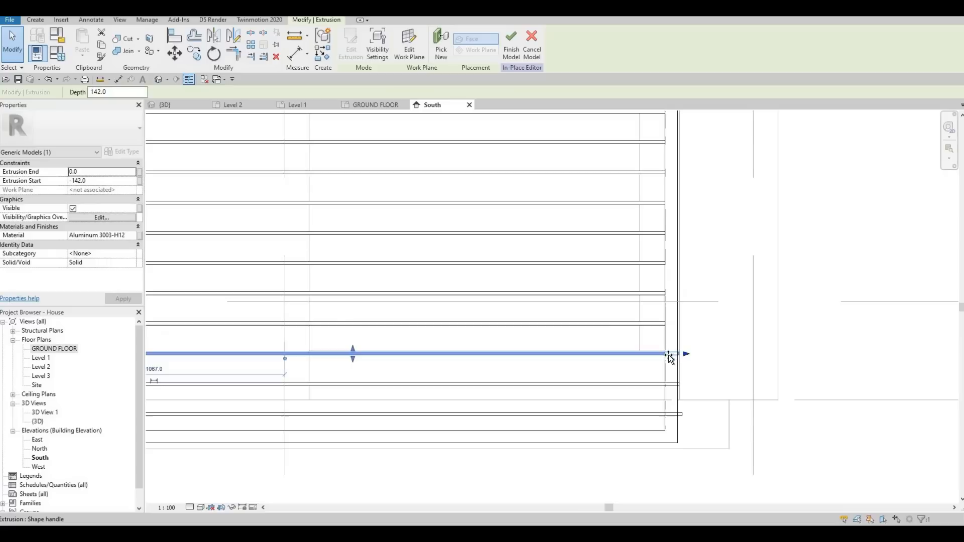
left_click(666, 385)
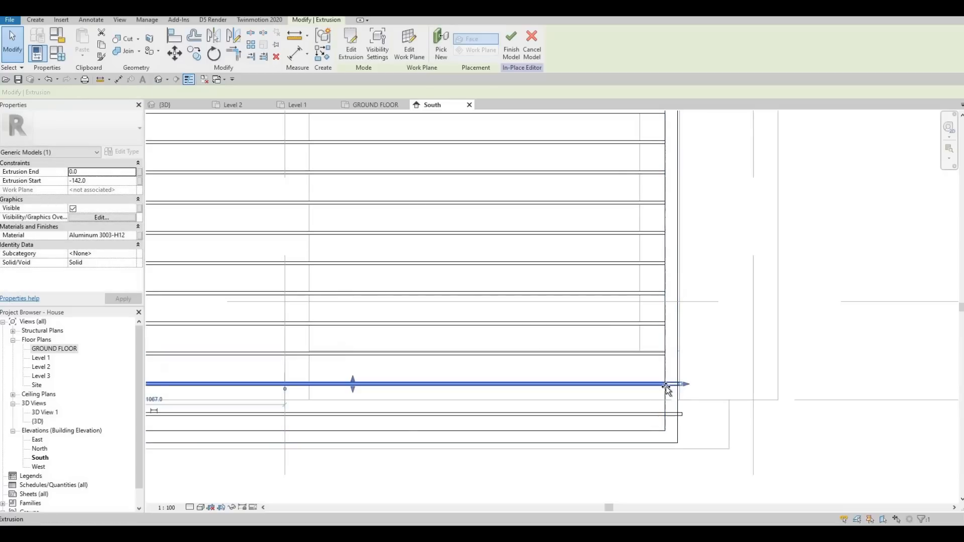
left_click(652, 415)
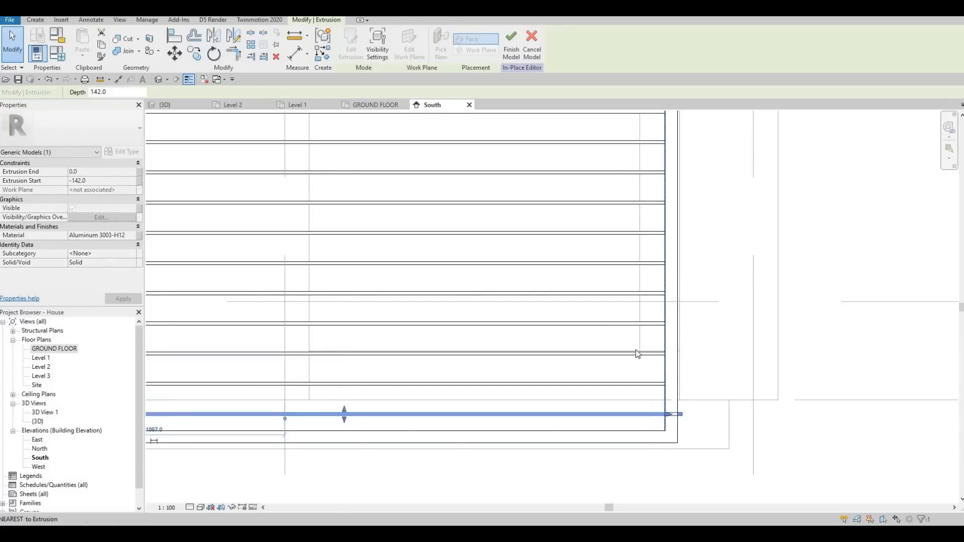
scroll(637, 352, "down", 3)
middle_click_drag(557, 319, 671, 334)
scroll(671, 334, "down", 2)
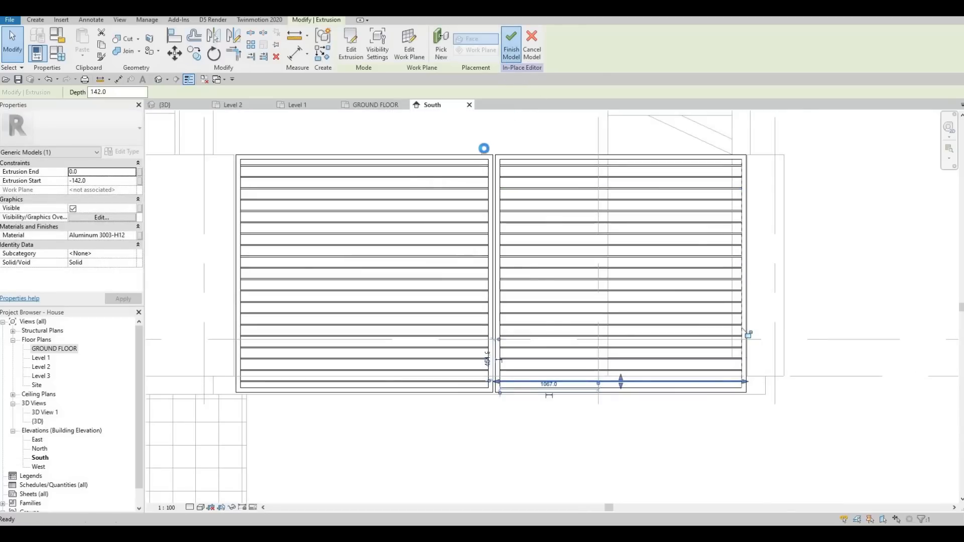
key("Escape")
Step: Edit the smaller opening's in-place model in place and ungroup its 20 arrayed slat groups
middle_click_drag(550, 198, 823, 195)
scroll(753, 191, "down", 5)
middle_click_drag(414, 184, 393, 196)
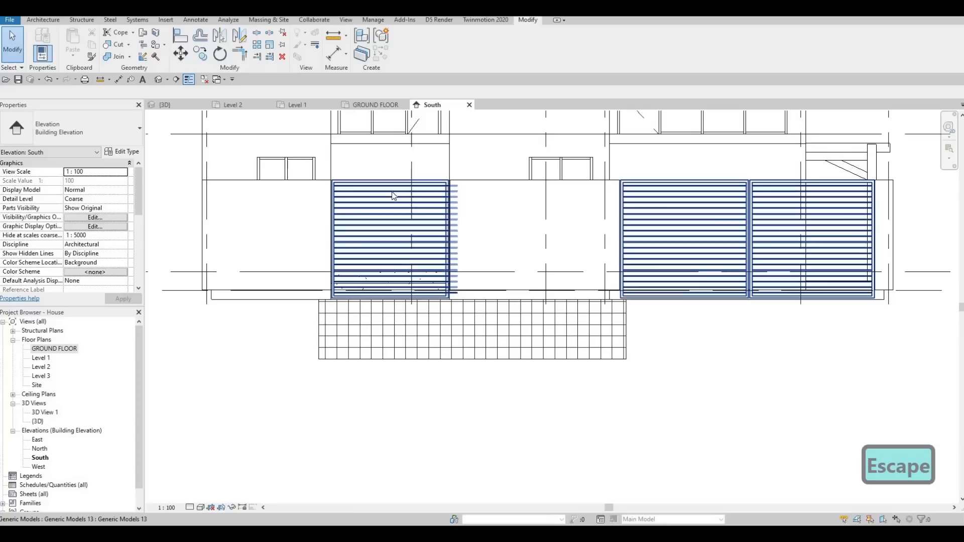
left_click(449, 129)
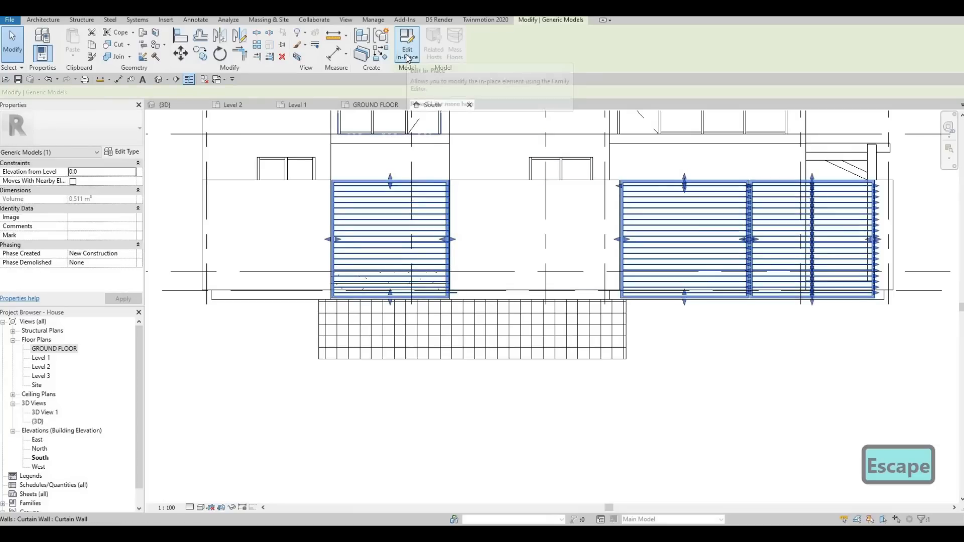
left_click(407, 55)
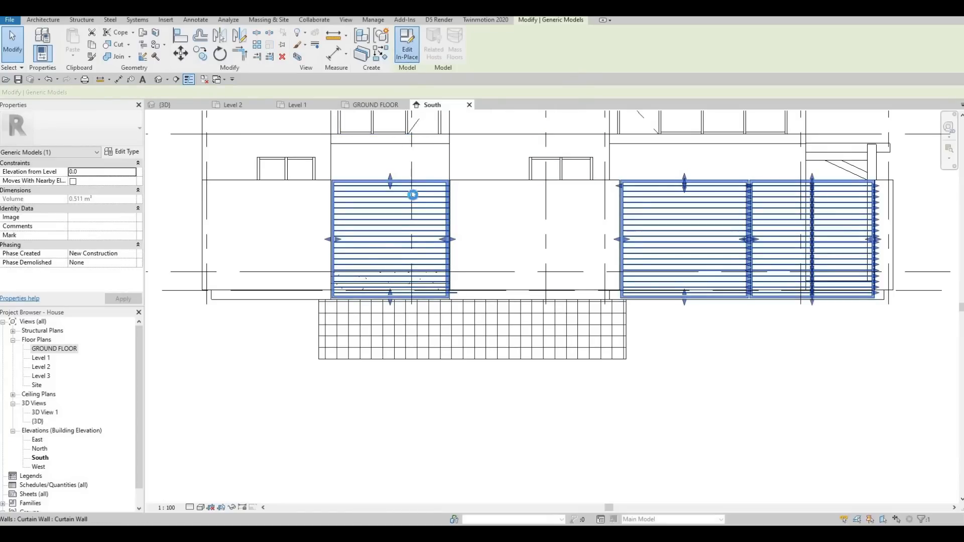
scroll(415, 199, "up", 3)
middle_click_drag(432, 207, 483, 166)
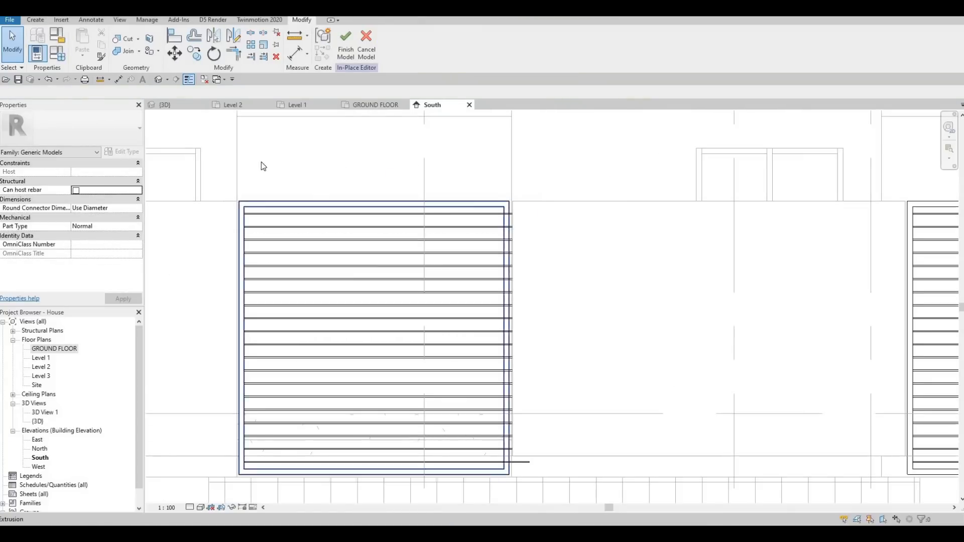
left_click_drag(258, 166, 642, 428)
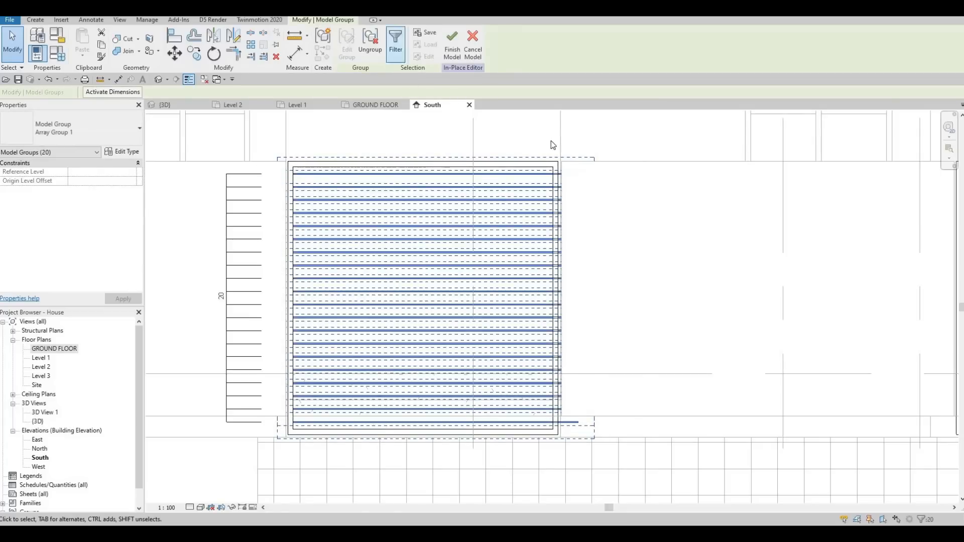
key("u")
key("g")
key("Escape")
Step: Pull the top slat's right end back inside the frame of this opening
scroll(525, 185, "up", 2)
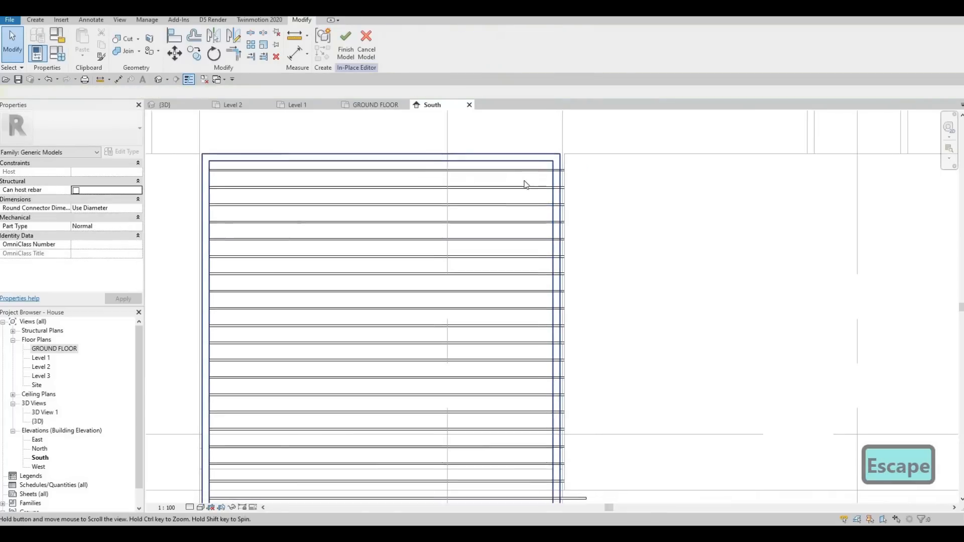
scroll(525, 184, "down", 3)
left_click(590, 171)
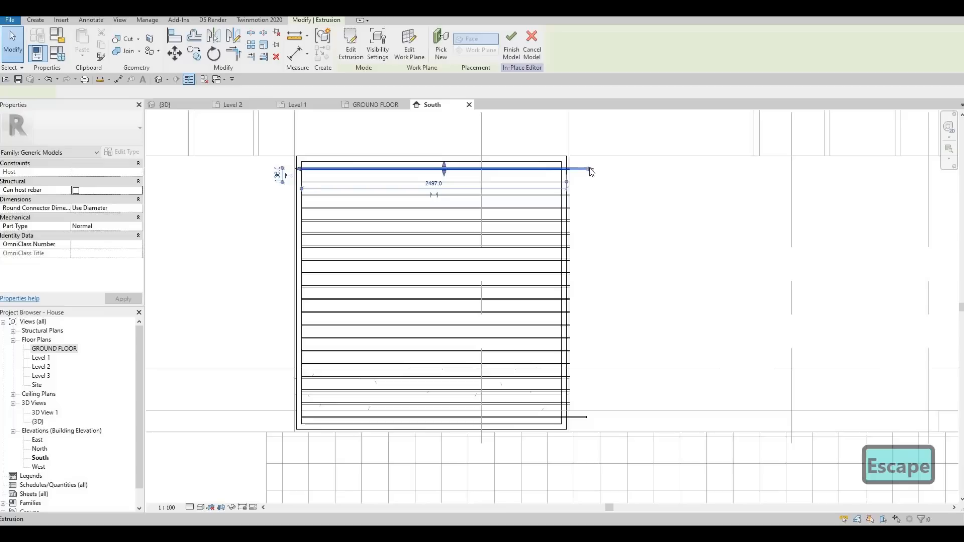
left_click_drag(507, 167, 535, 167)
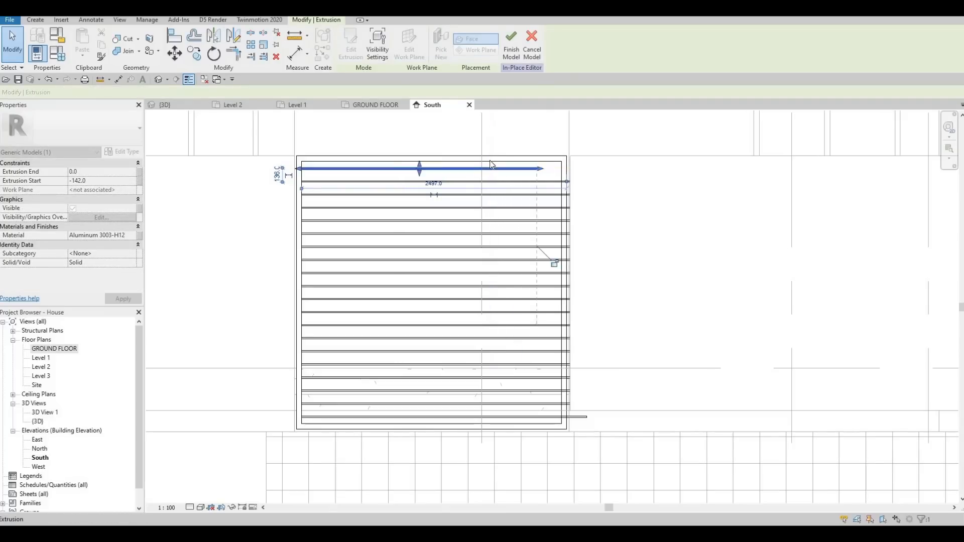
key("Escape")
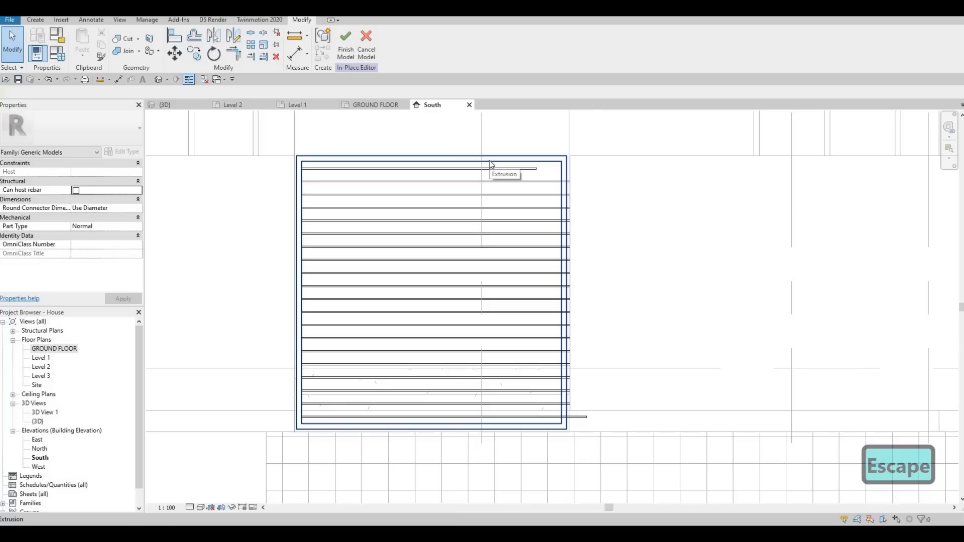
Step: Edit the frame extrusion's sketch and draw a narrow vertical rectangle spanning the frame's height for a mullion
left_click(465, 157)
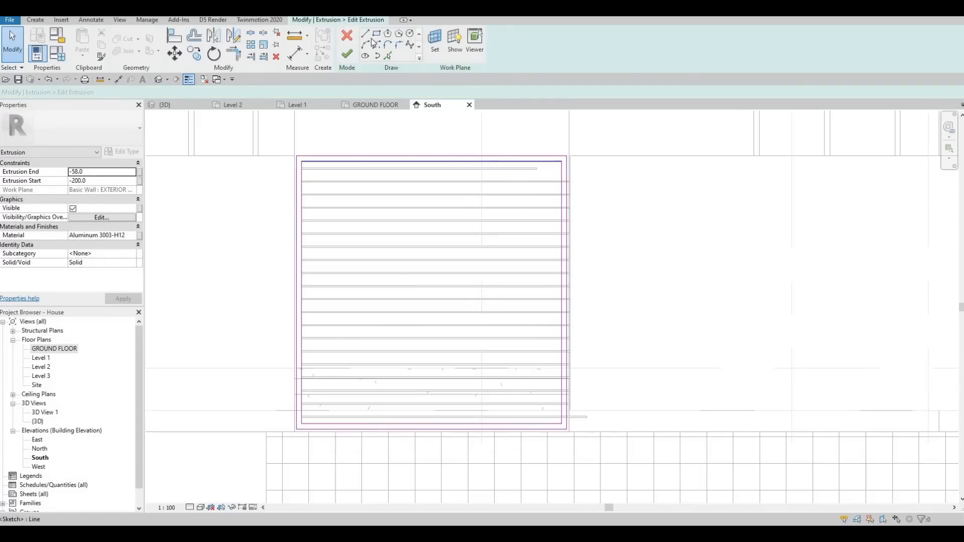
scroll(513, 161, "up", 2)
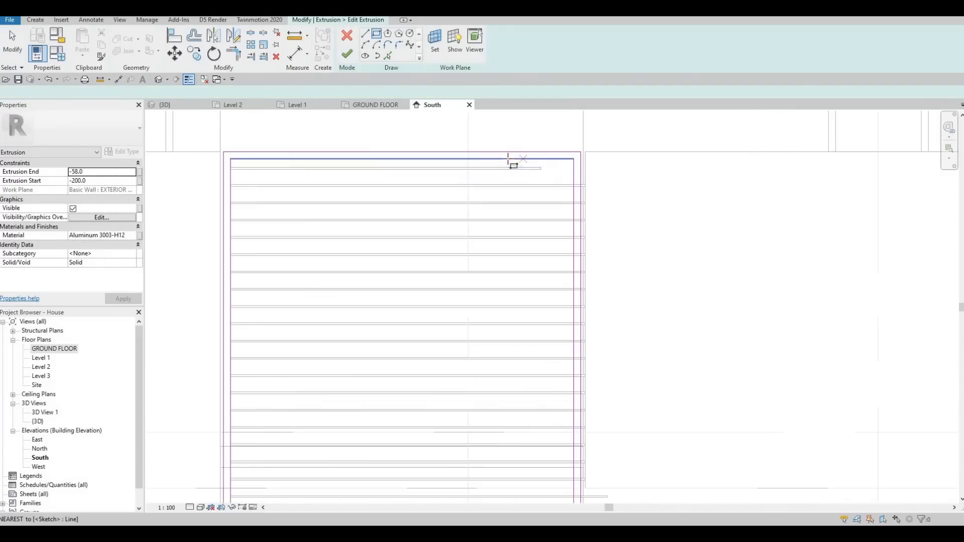
left_click(512, 159)
middle_click_drag(514, 498, 503, 360)
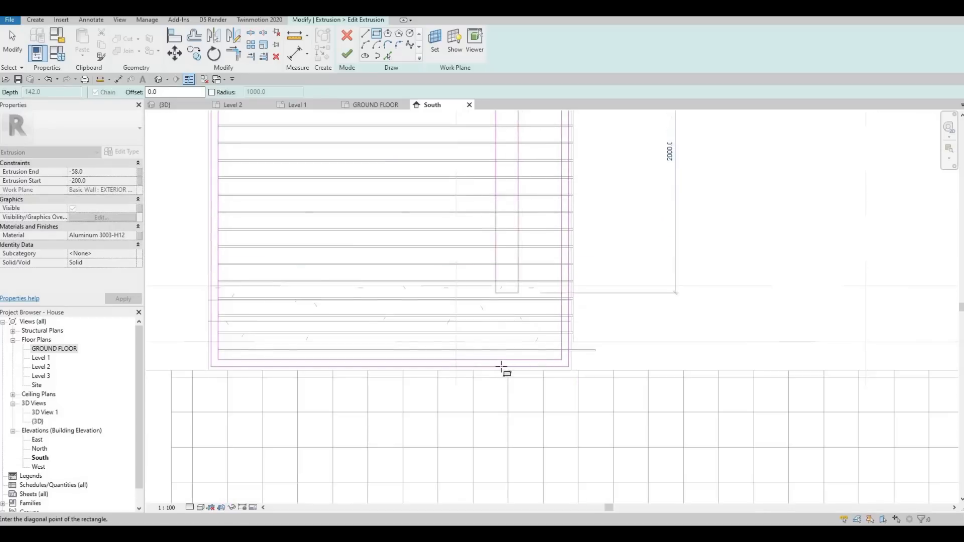
scroll(504, 363, "up", 2)
left_click(504, 359)
key("Escape")
key("Escape")
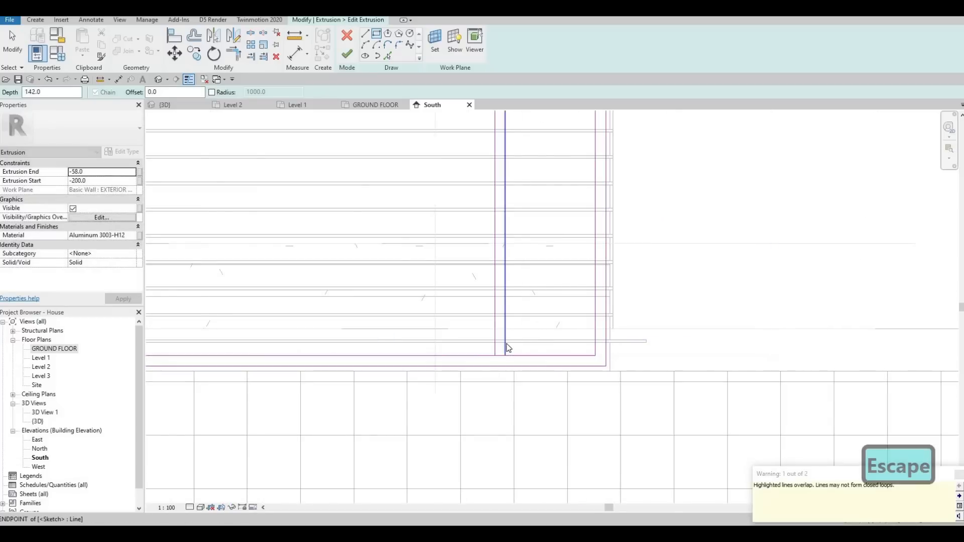
Step: Set the new rectangle's width to 50
left_click(507, 344)
scroll(507, 339, "down", 2)
middle_click_drag(504, 224, 511, 392)
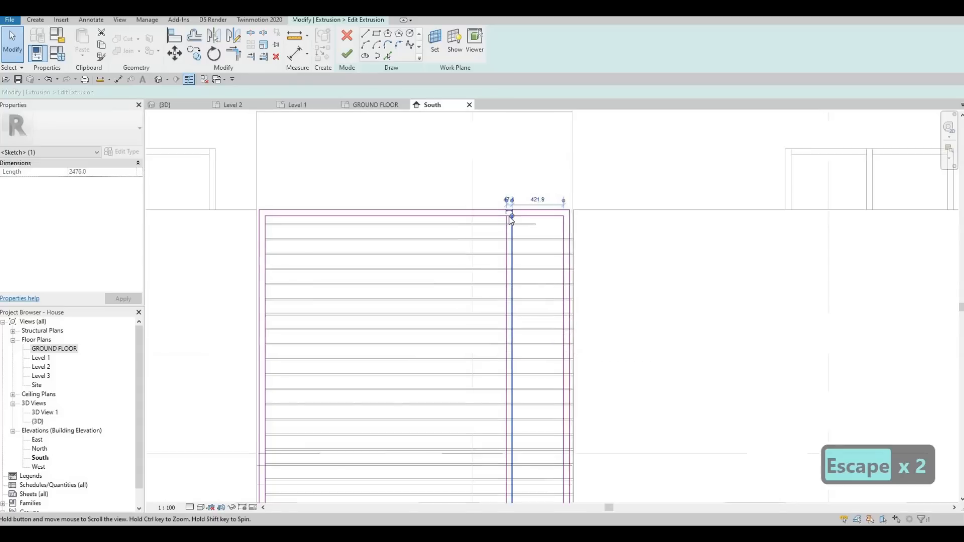
scroll(510, 193, "up", 2)
scroll(510, 220, "up", 2)
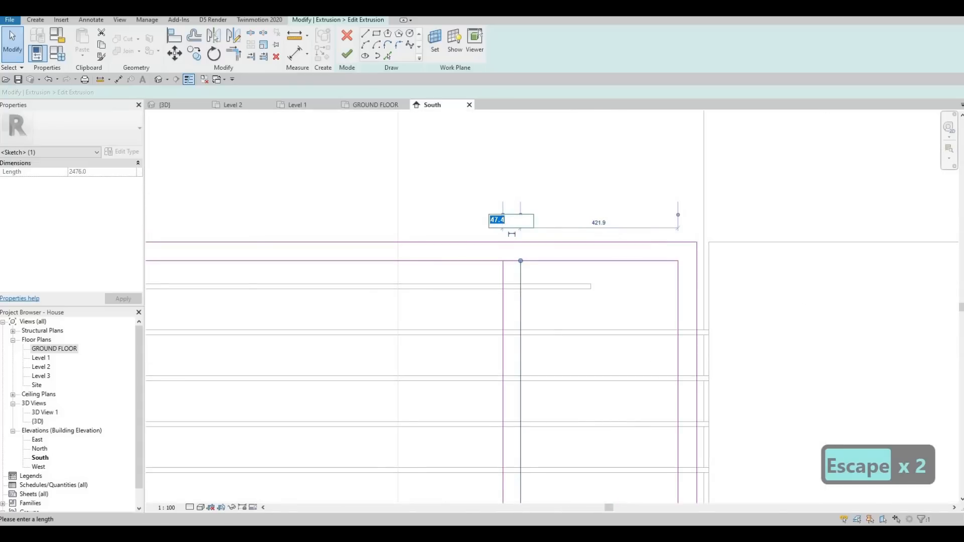
type("50")
key("Return")
key("Escape")
key("Escape")
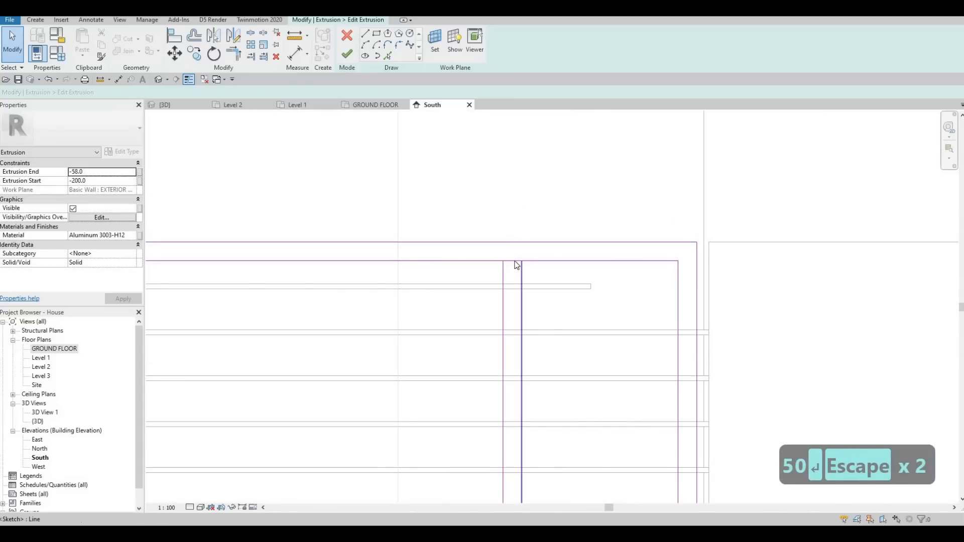
Step: Delete the top and bottom edges of the narrow rectangle in the frame sketch
left_click(521, 261)
scroll(537, 129, "down", 2)
key("Delete")
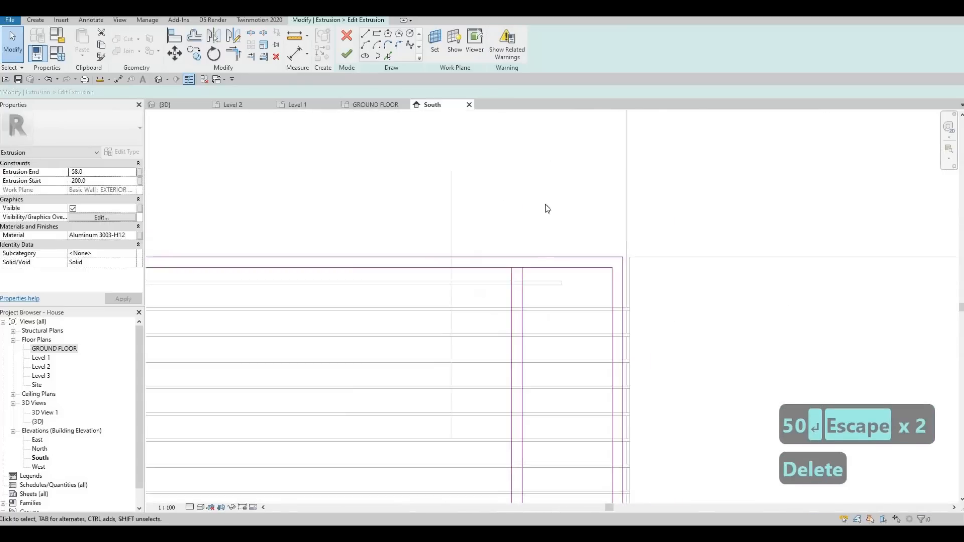
middle_click_drag(545, 203, 541, 351)
scroll(539, 352, "up", 2)
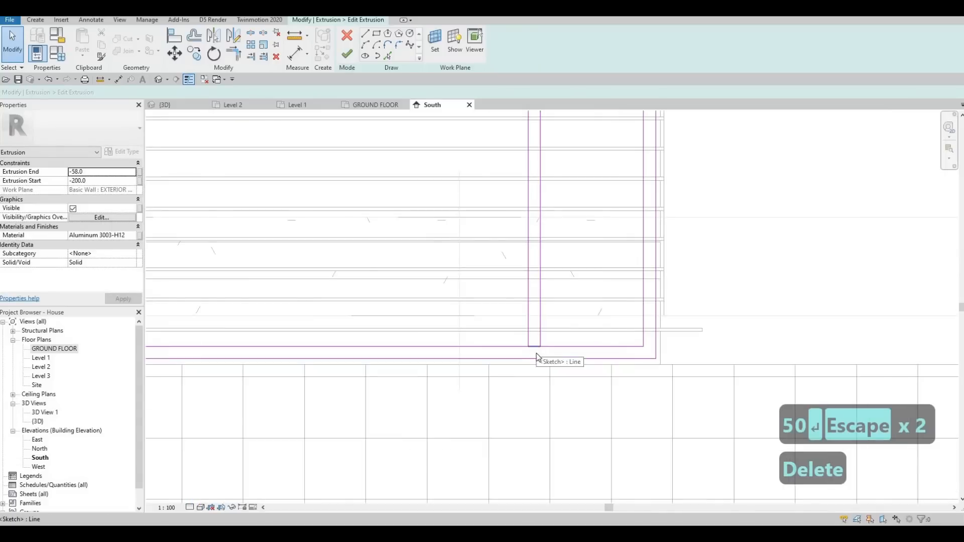
left_click(539, 351)
key("Delete")
scroll(548, 305, "down", 2)
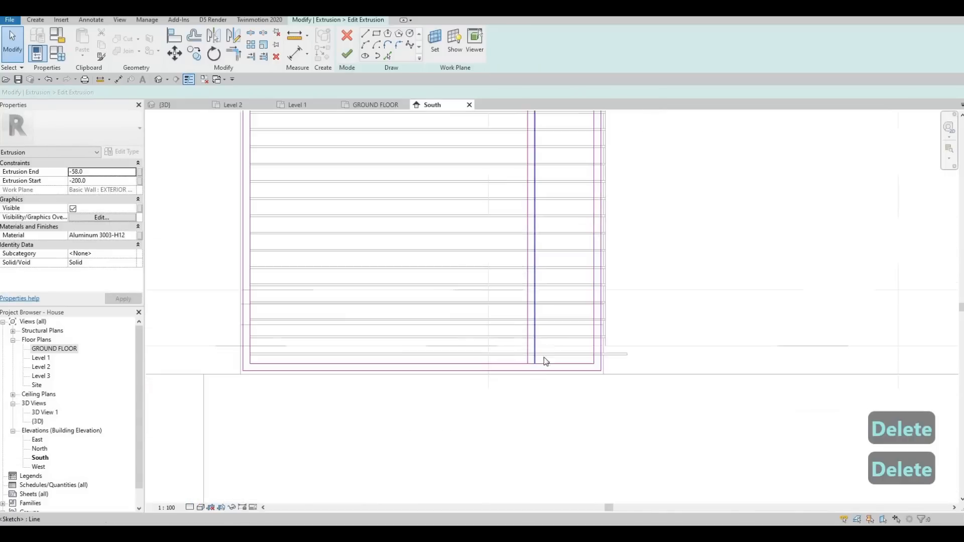
middle_click_drag(545, 360, 535, 396)
scroll(539, 394, "up", 3)
key("Escape")
key("Escape")
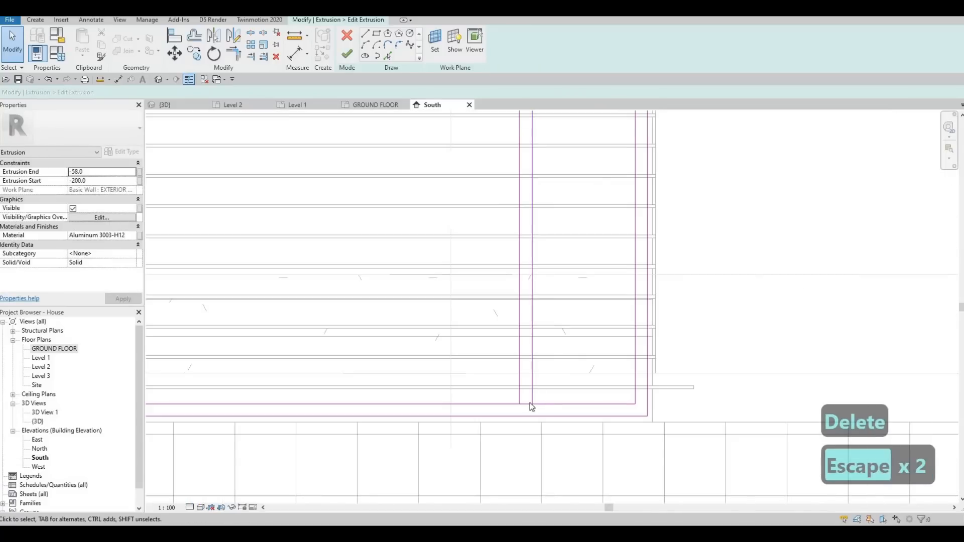
Step: Split the frame's inner top sketch line where the new vertical line meets it
key("s")
key("l")
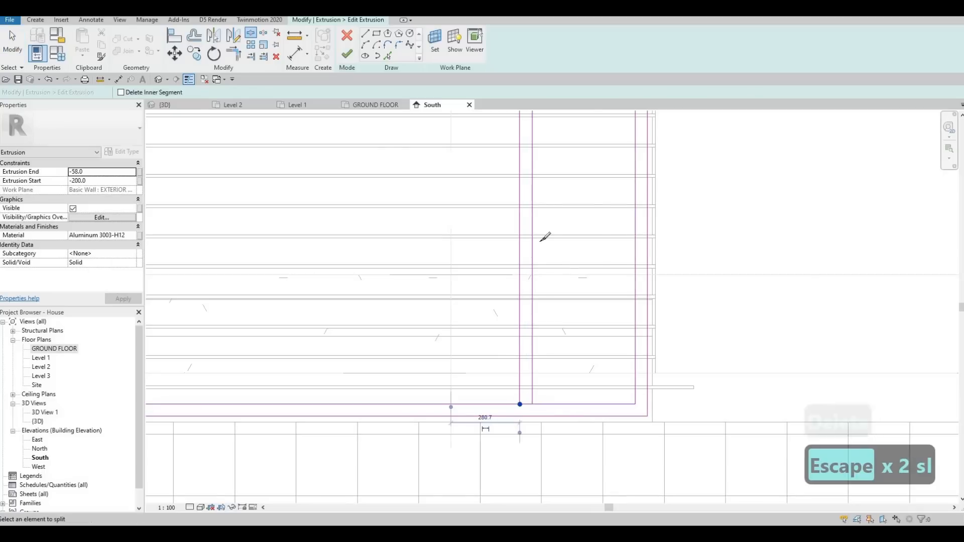
scroll(542, 236, "down", 3)
middle_click_drag(507, 155, 512, 168)
scroll(512, 167, "up", 3)
left_click(511, 172)
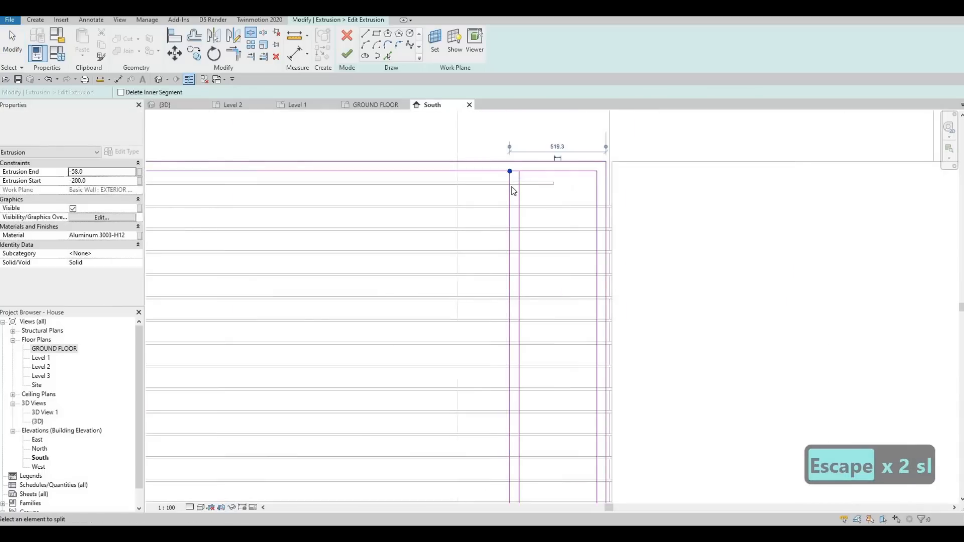
Step: Trim the mullion's bottom corner in the frame sketch and finish editing the frame extrusion
key("Escape")
key("Escape")
key("t")
key("r")
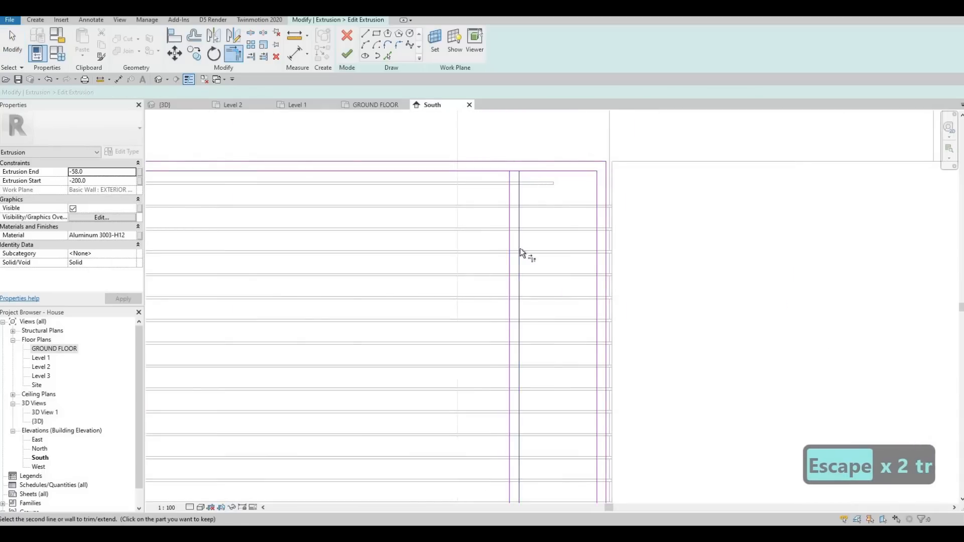
scroll(527, 275, "down", 3)
scroll(545, 346, "up", 3)
left_click(534, 337)
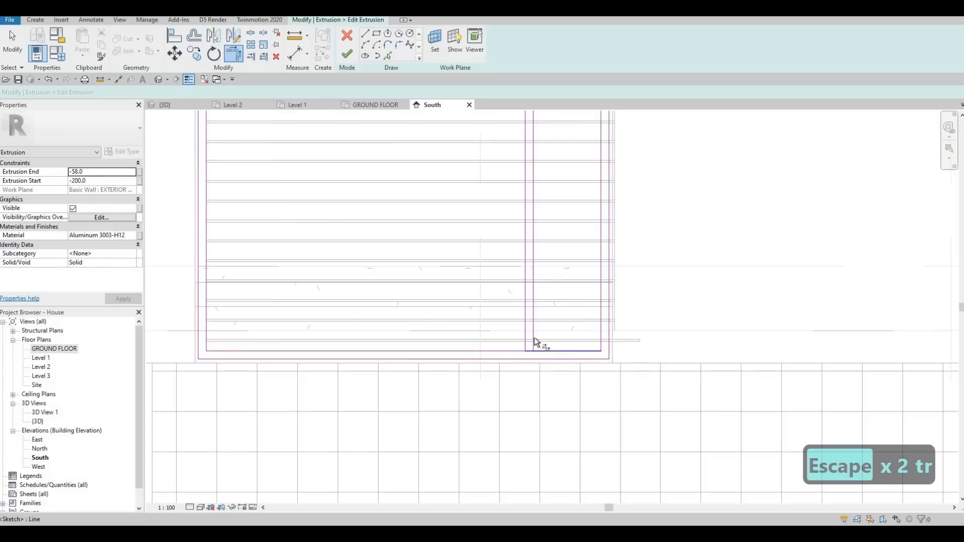
left_click(350, 54)
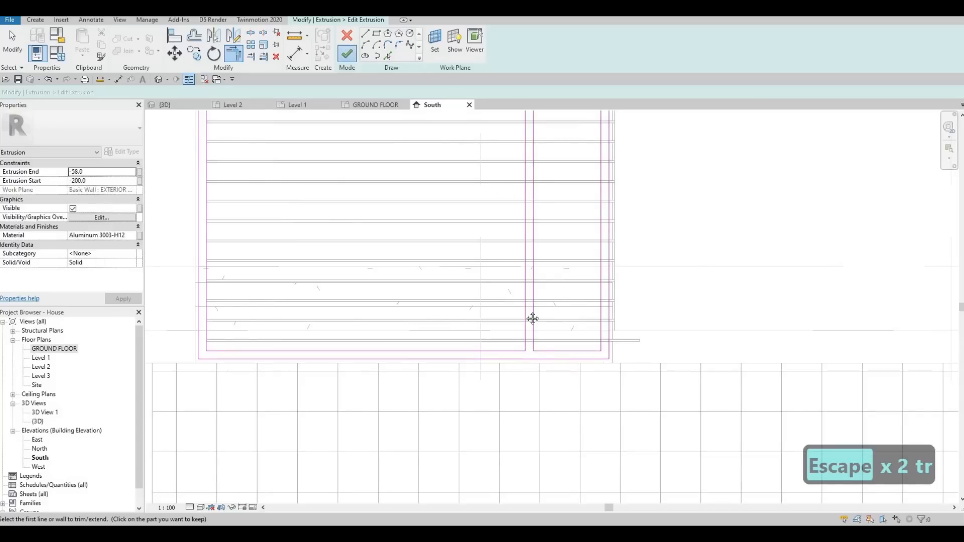
key("Escape")
scroll(502, 201, "up", 4)
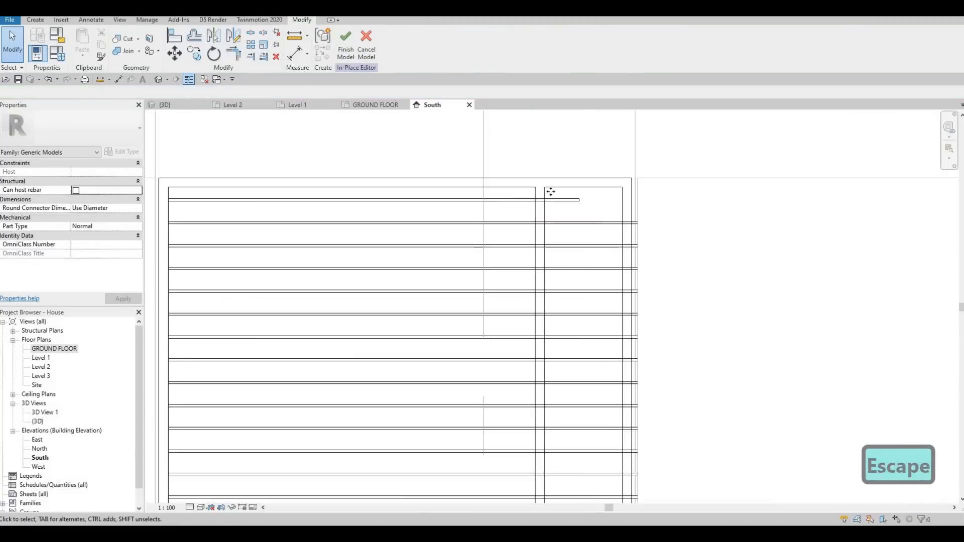
Step: Shorten the top slats so their right ends stop at the mullion's left edge
left_click(591, 211)
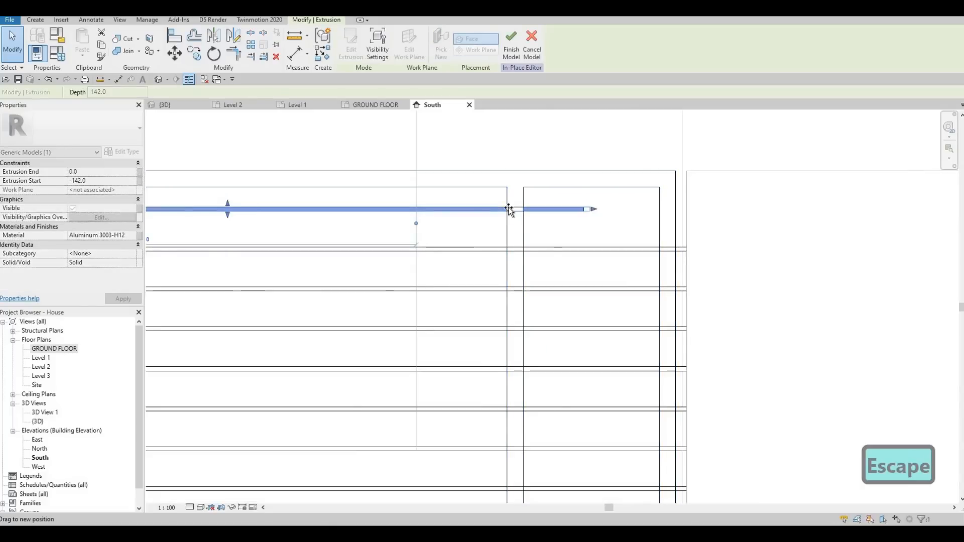
left_click_drag(516, 224, 518, 226)
left_click(742, 250)
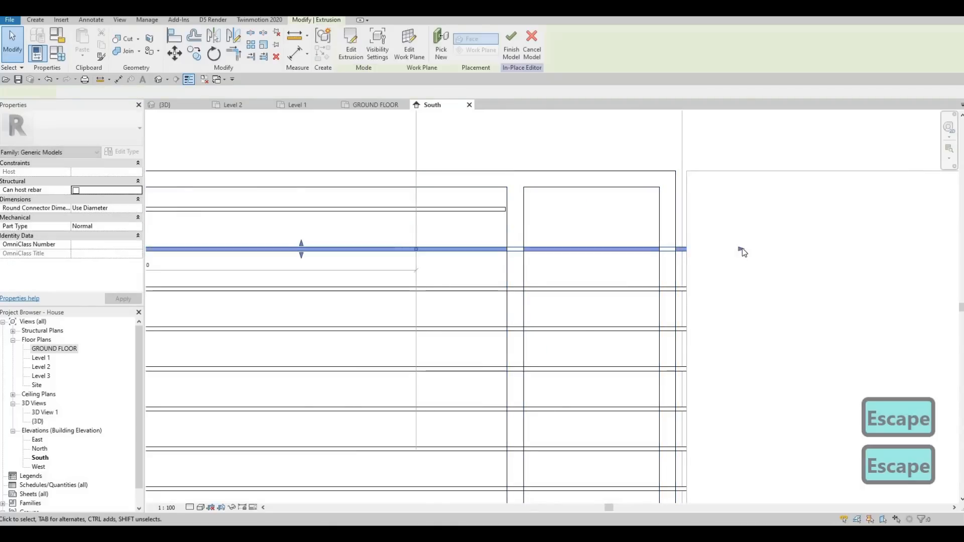
scroll(467, 191, "up", 3)
key("Escape")
left_click(526, 220)
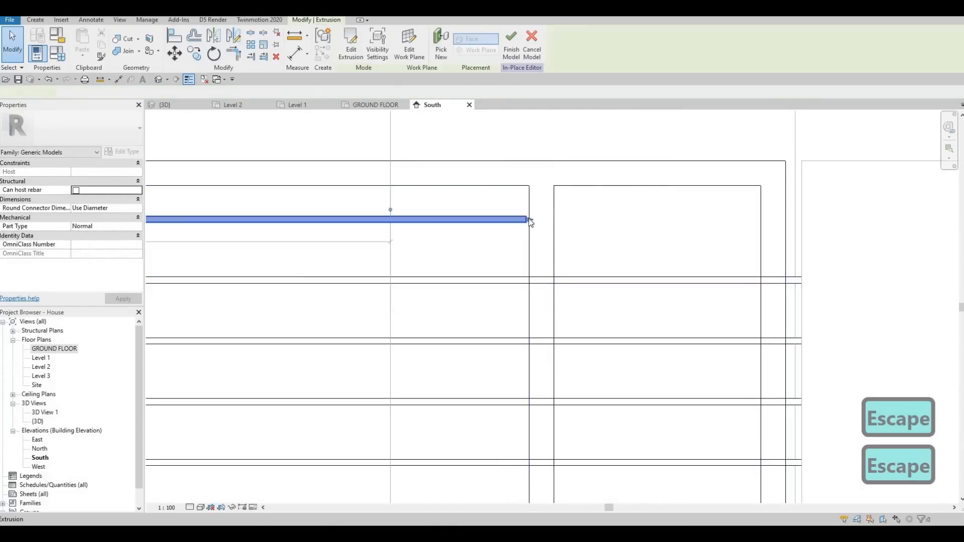
left_click_drag(531, 219, 672, 270)
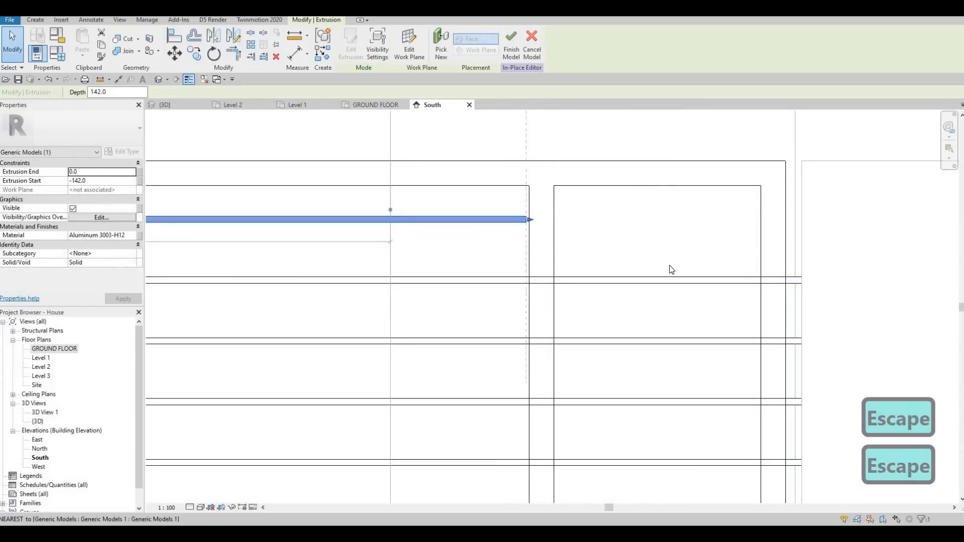
left_click(863, 279)
mouse_move(525, 281)
left_mouse_down()
mouse_move(538, 291)
mouse_move(530, 281)
left_mouse_up()
scroll(531, 282, "up", 3)
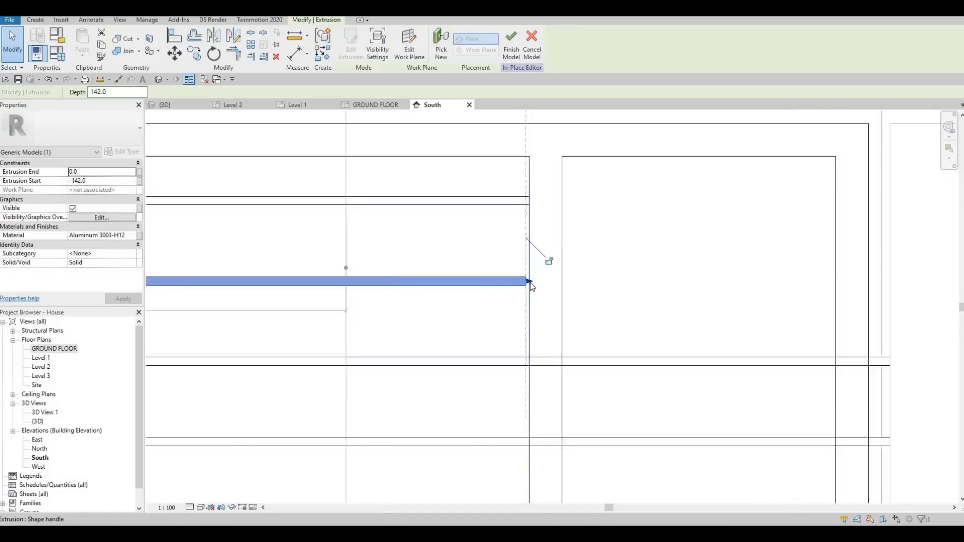
scroll(594, 290, "down", 4)
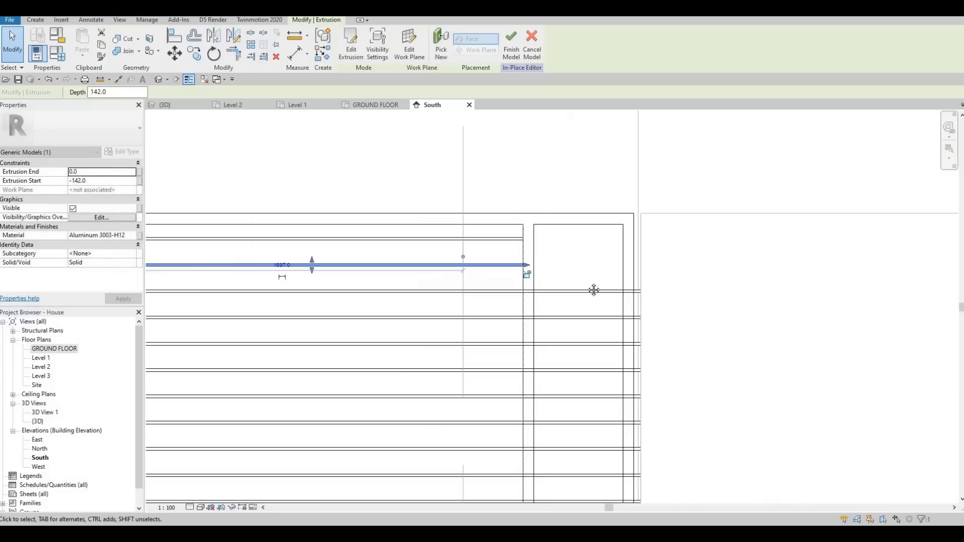
Step: Pull the right ends of the next slats down back to the mullion's left edge
key("Escape")
middle_click_drag(661, 290, 662, 266)
left_click(662, 267)
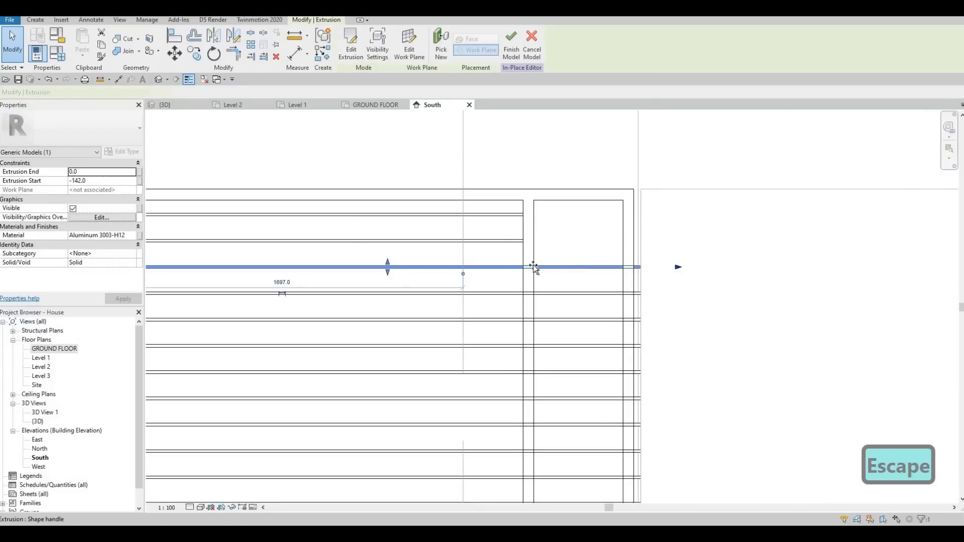
left_click_drag(524, 269, 522, 271)
scroll(521, 272, "up", 5)
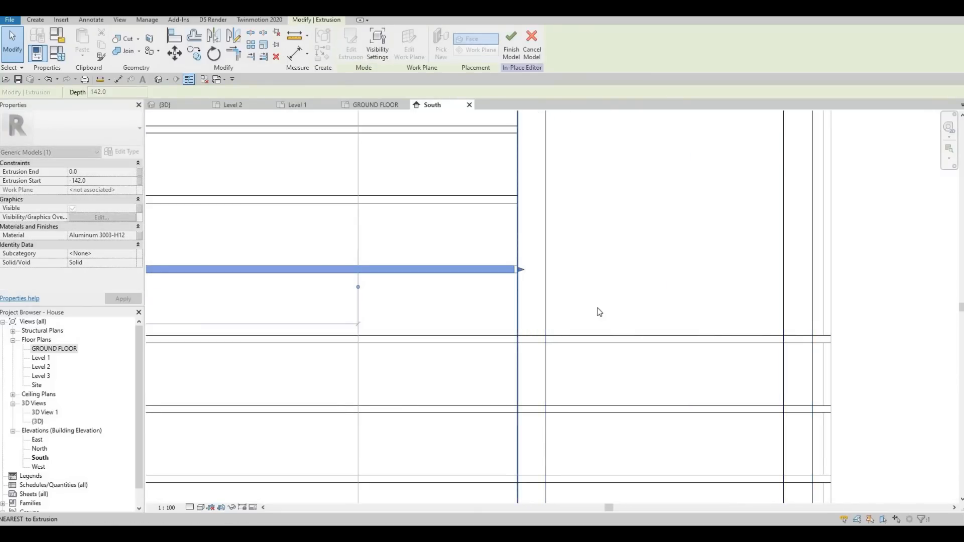
scroll(573, 267, "down", 4)
key("Escape")
left_click(690, 262)
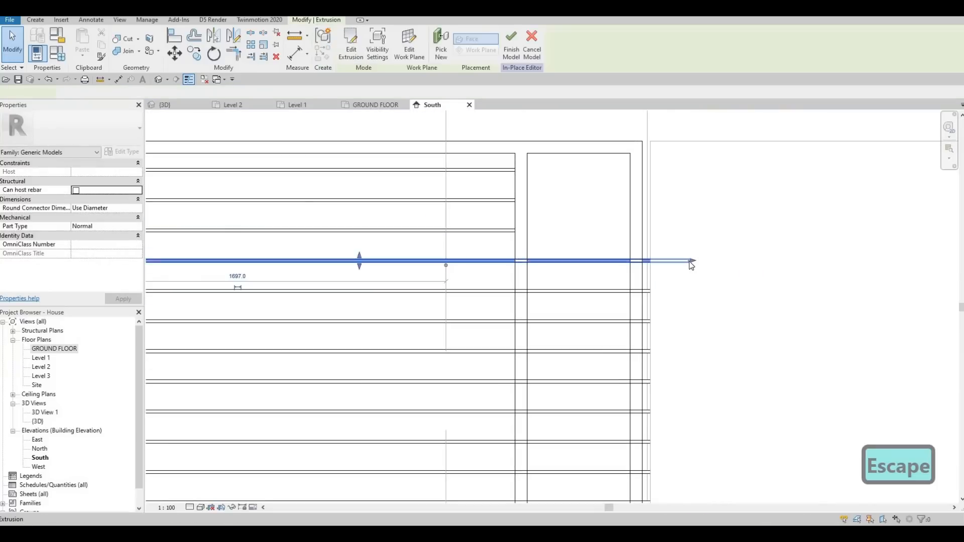
left_click_drag(689, 261, 513, 265)
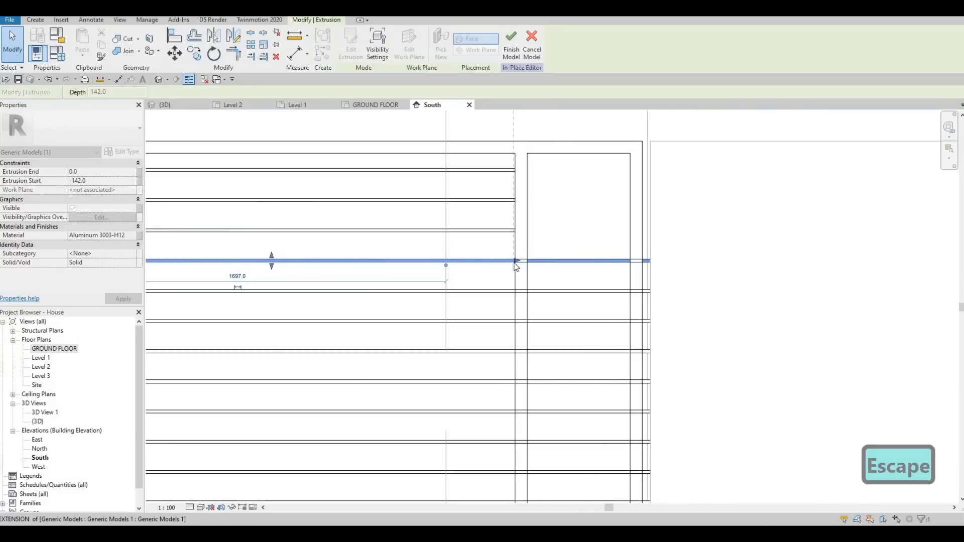
scroll(516, 265, "up", 4)
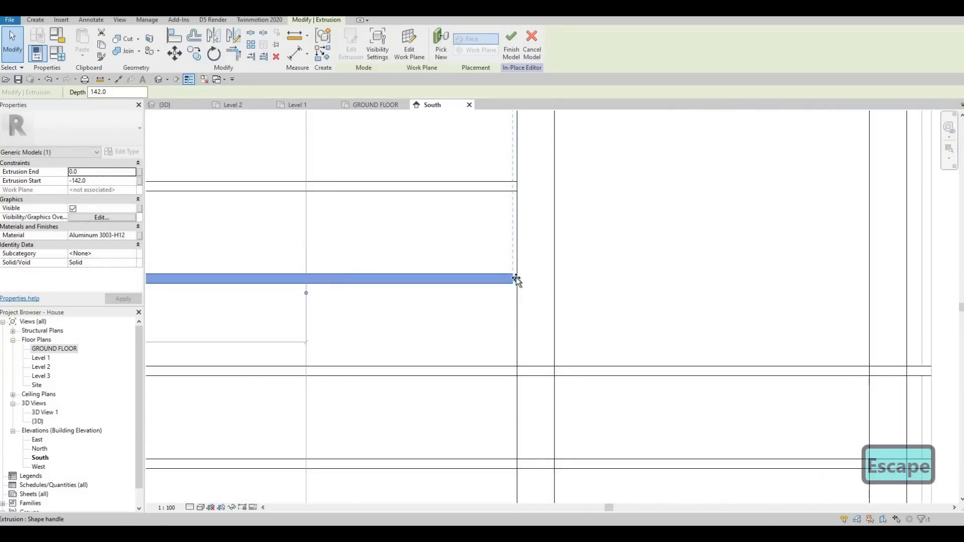
left_click_drag(519, 276, 519, 275)
scroll(528, 297, "down", 3)
key("Escape")
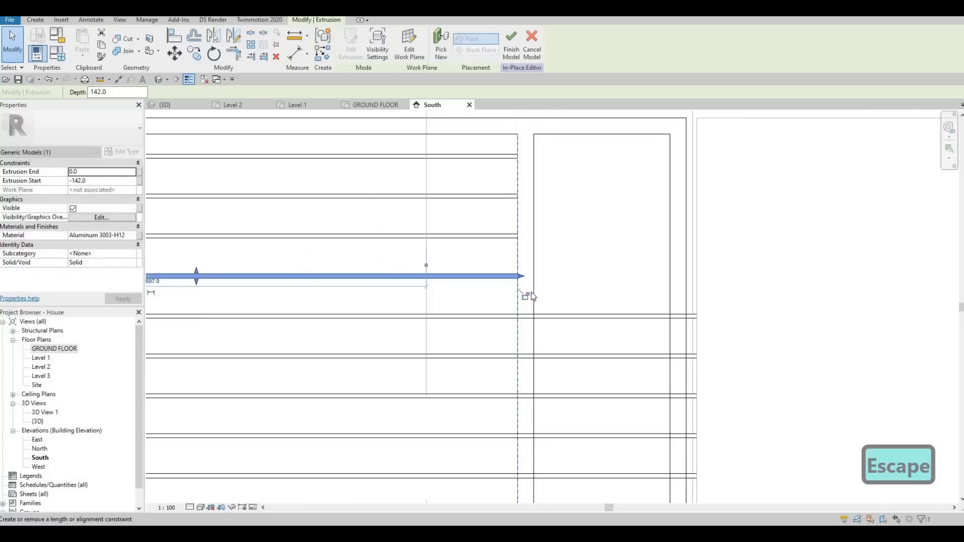
key("Escape")
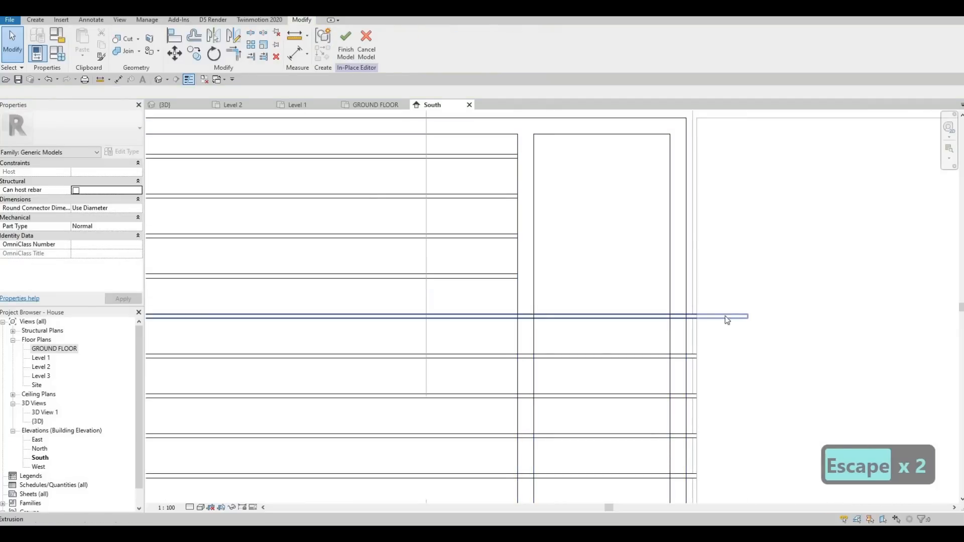
Step: Shorten the following middle slats so they end at the mullion's left edge
left_click(751, 317)
left_click_drag(524, 326, 521, 325)
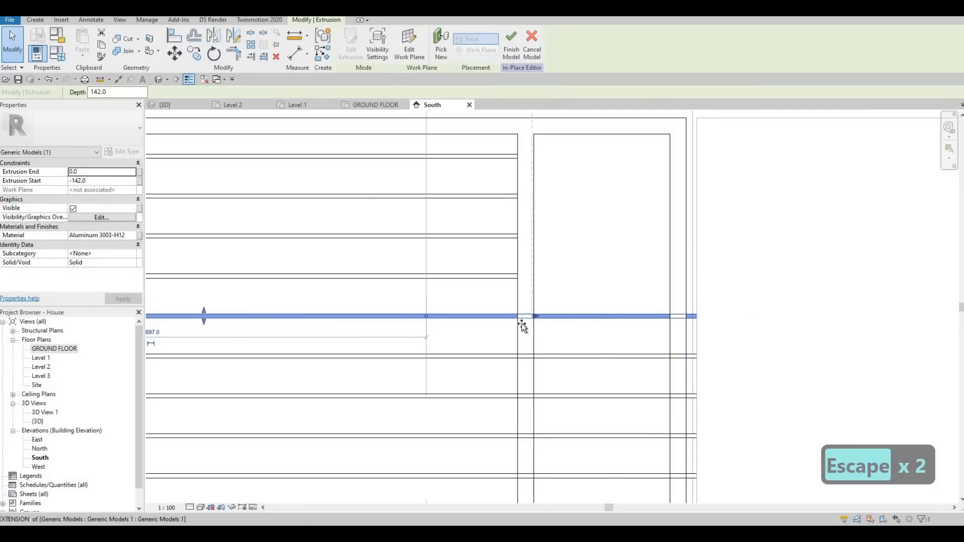
left_click(603, 346)
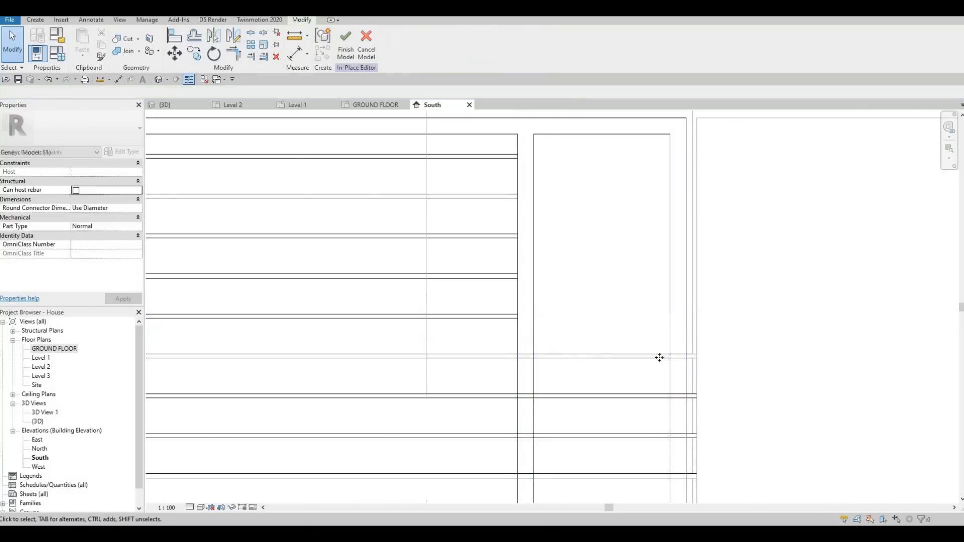
left_click(748, 357)
left_click_drag(530, 361, 518, 358)
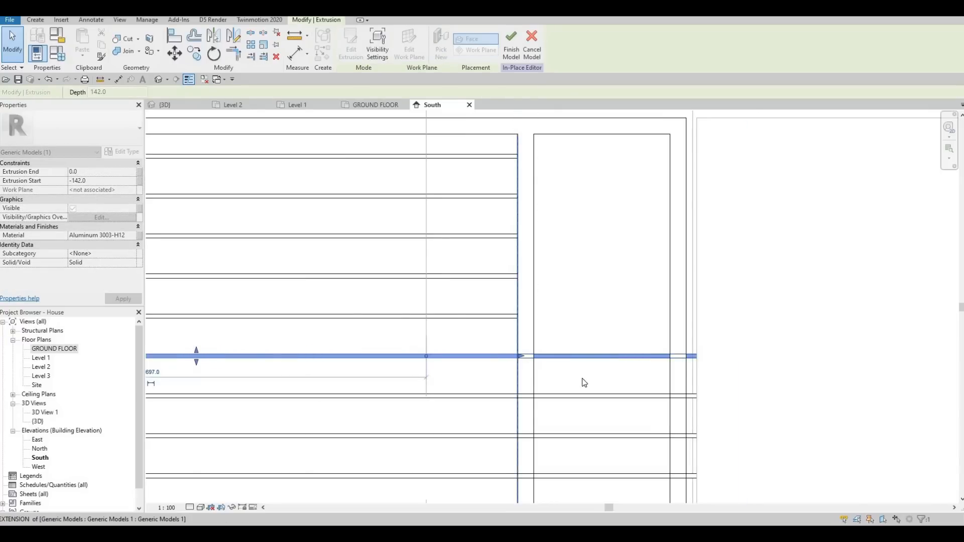
middle_click_drag(603, 321, 592, 266)
key("Escape")
left_click(733, 300)
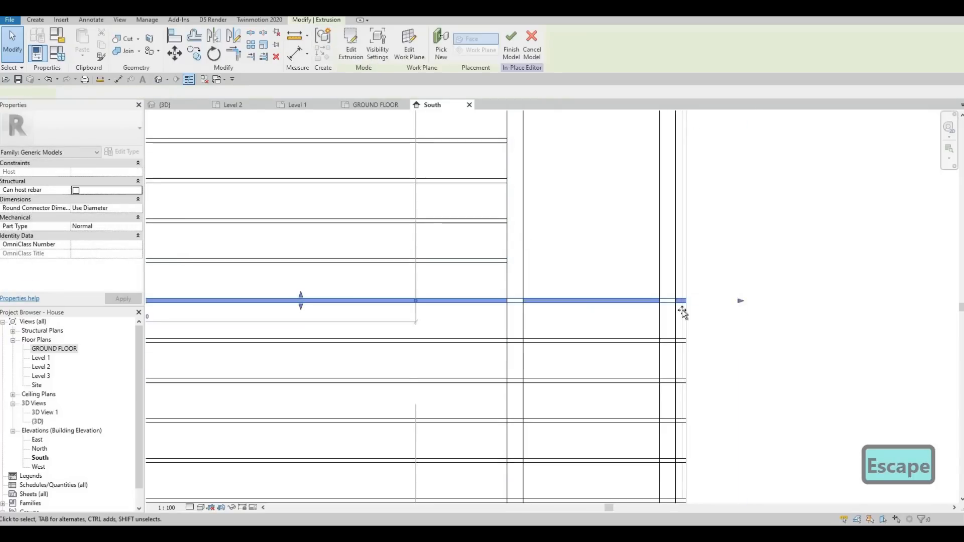
left_click_drag(515, 314, 511, 312)
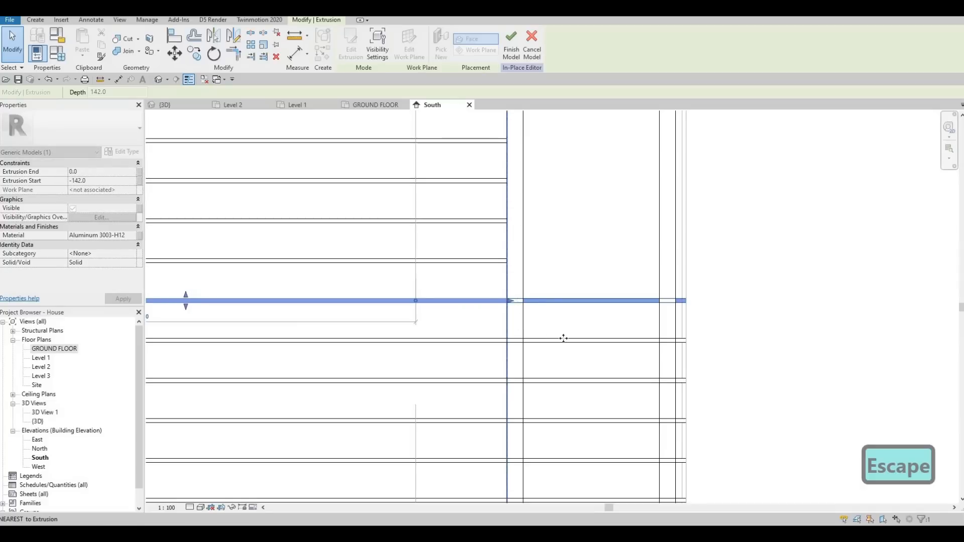
left_click(737, 343)
left_click_drag(736, 342, 508, 347)
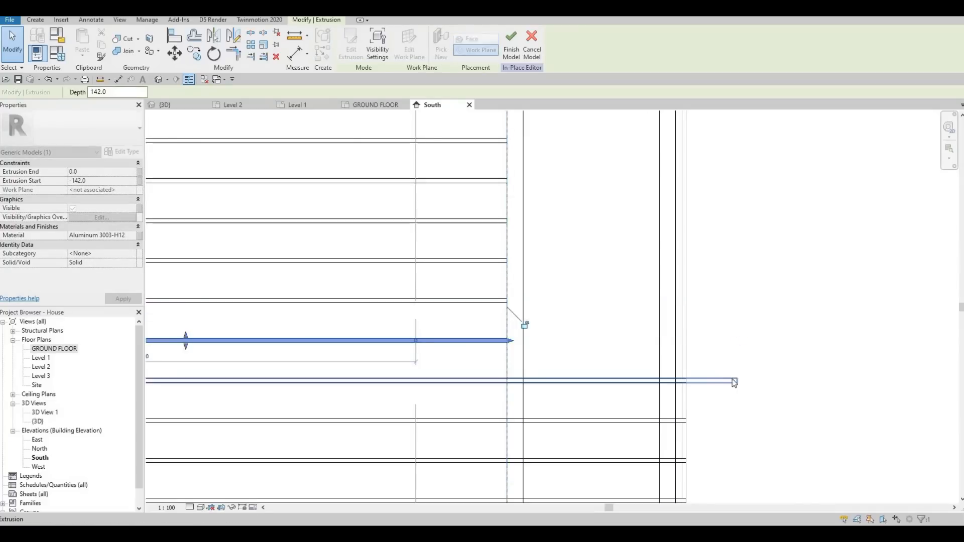
left_click(740, 381)
left_click_drag(742, 382, 509, 383)
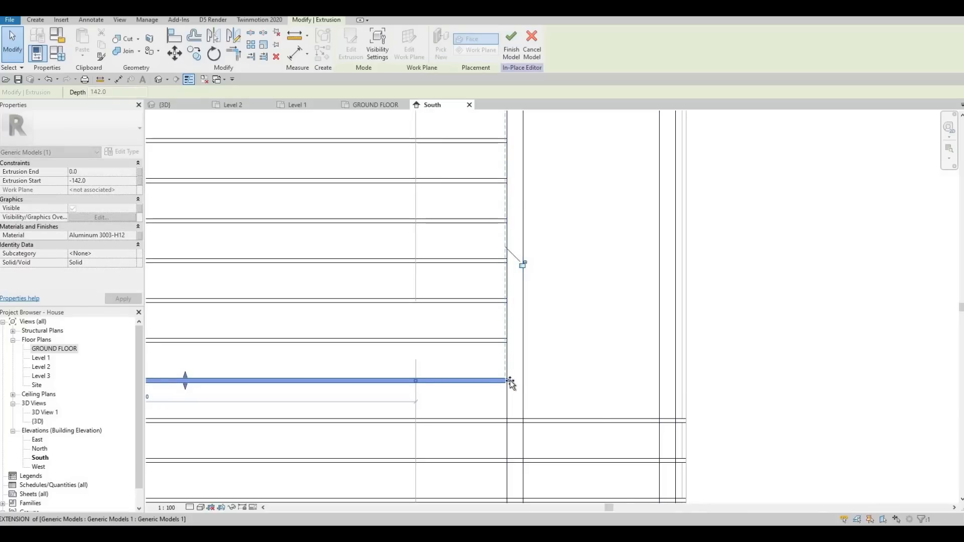
Step: Drag the right ends of the lower-middle slats back to the mullion's left edge
middle_click_drag(620, 383, 627, 274)
key("Escape")
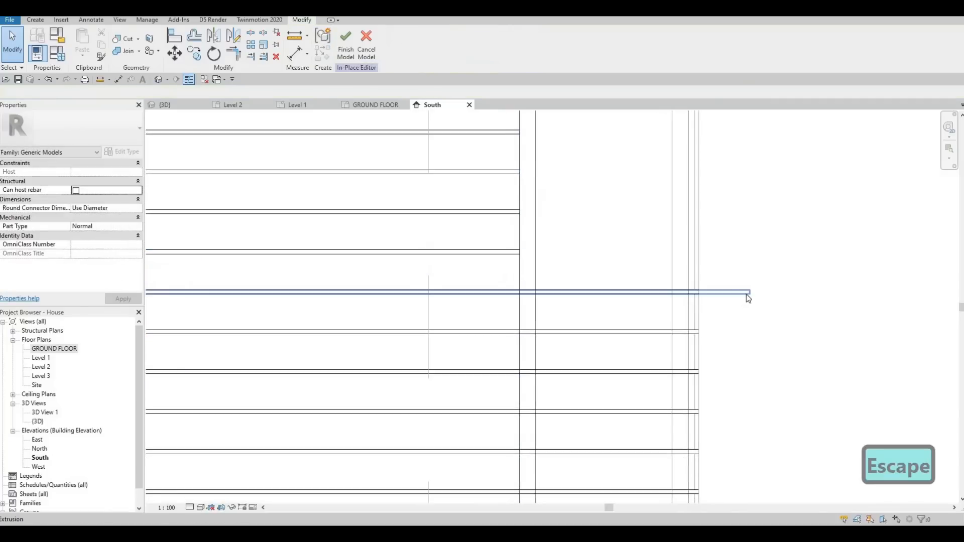
left_click(658, 292)
left_click_drag(753, 292, 521, 293)
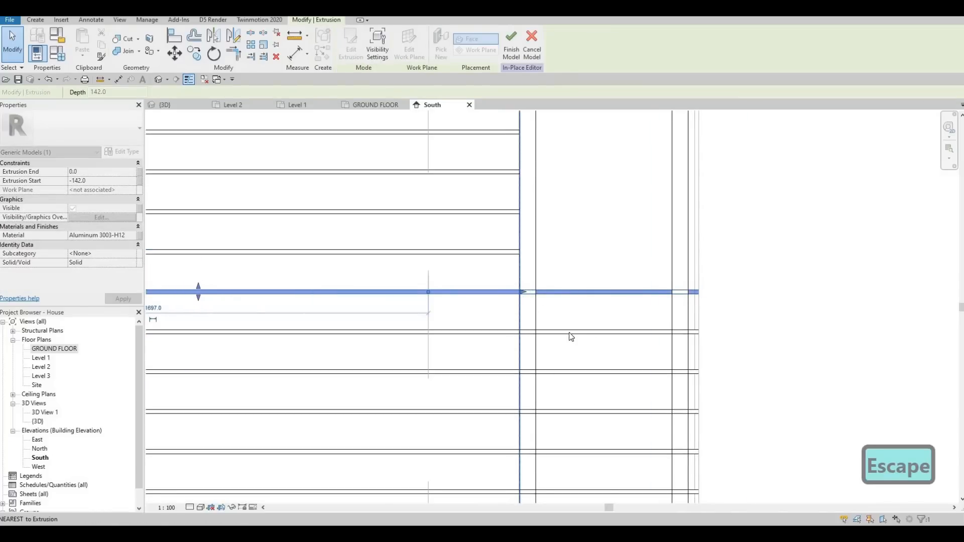
left_click(684, 331)
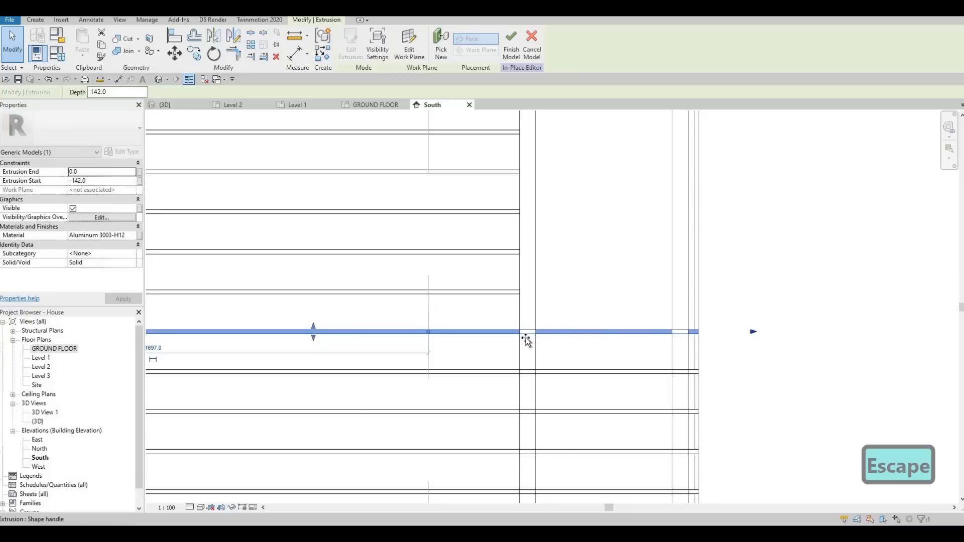
left_click_drag(526, 337, 521, 338)
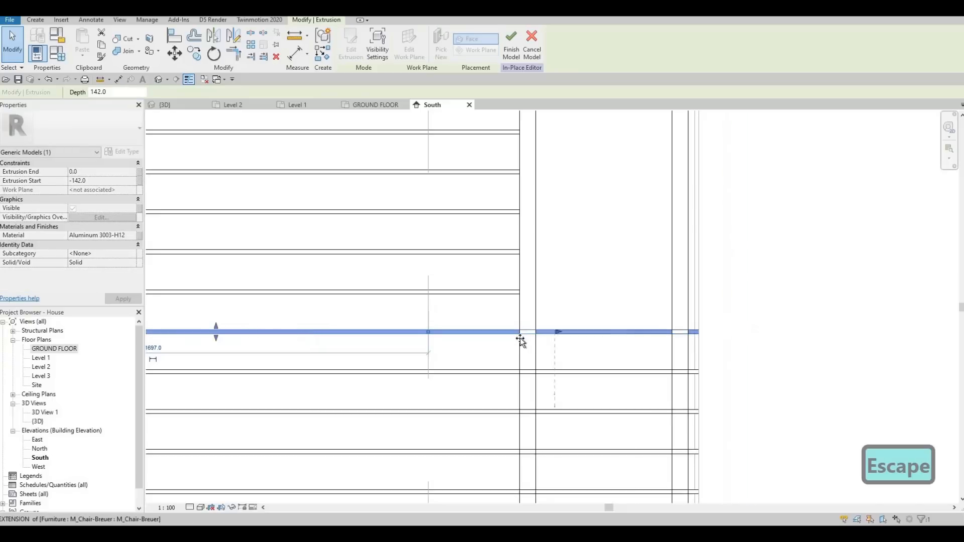
left_click(756, 375)
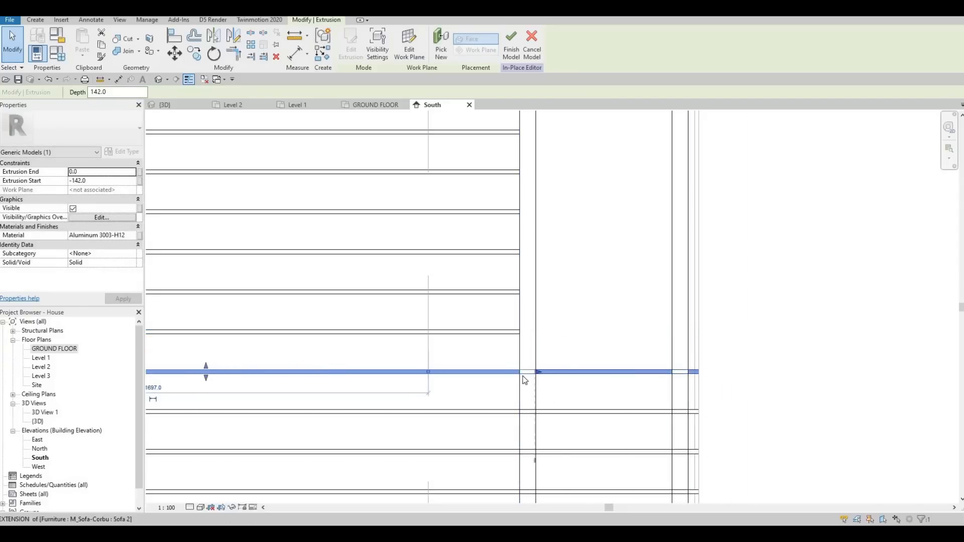
left_click_drag(523, 380, 520, 380)
middle_click_drag(580, 377, 564, 198)
key("Escape")
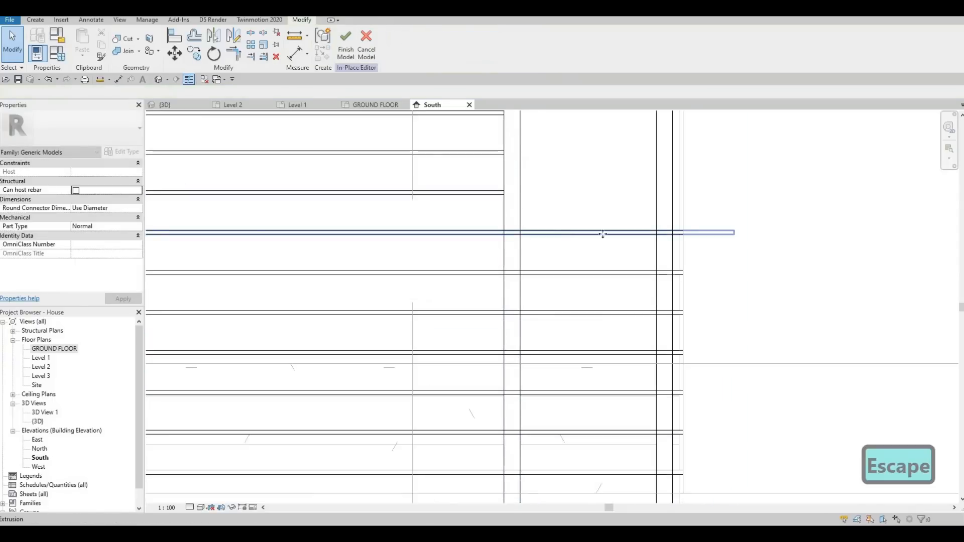
Step: Shorten the next slats below so their right ends stop at the mullion's left edge
scroll(602, 234, "down", 1)
left_click(688, 234)
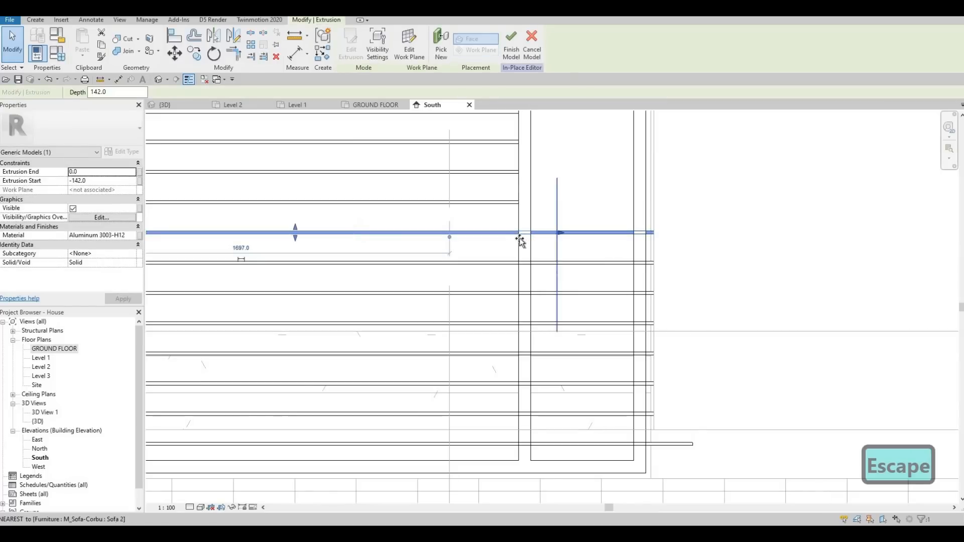
left_click(691, 263)
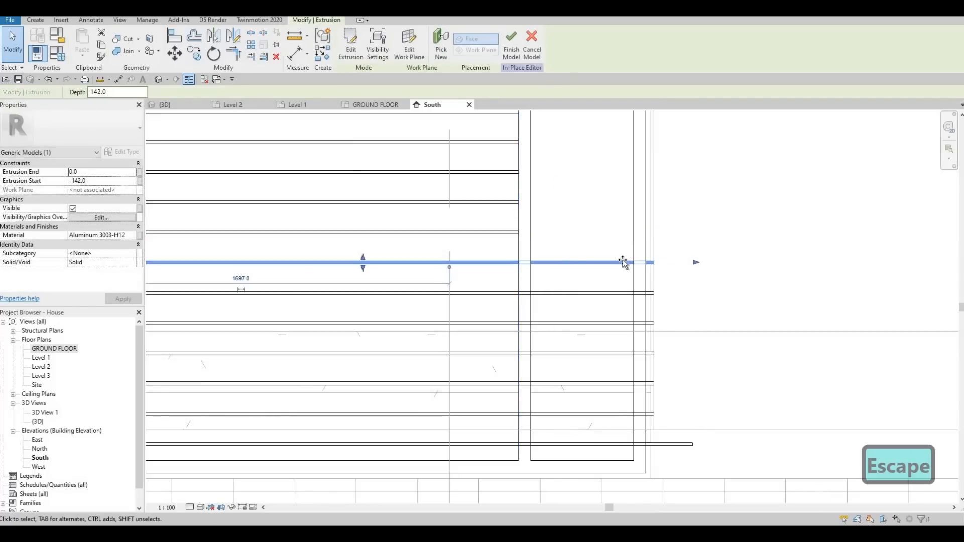
left_click_drag(516, 263, 516, 263)
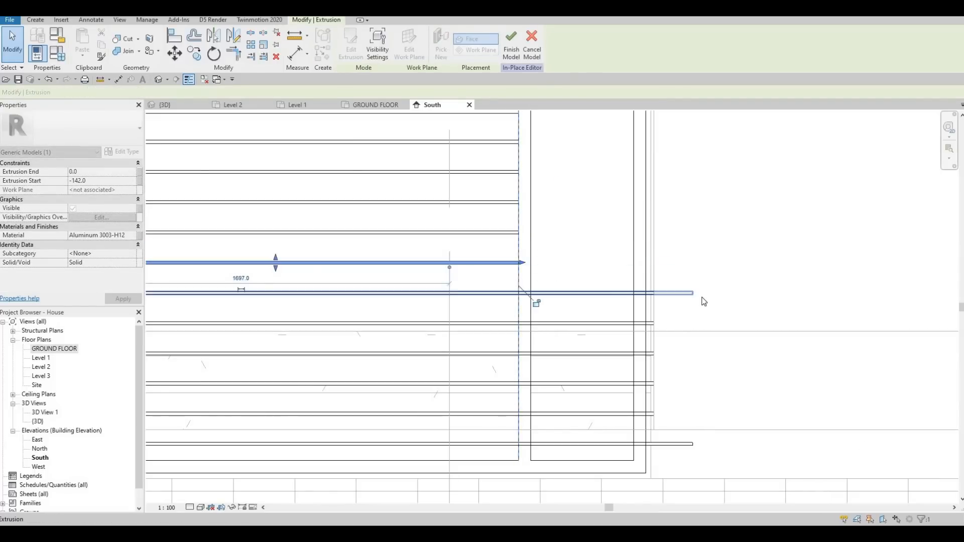
left_click(692, 293)
left_click_drag(696, 293, 516, 293)
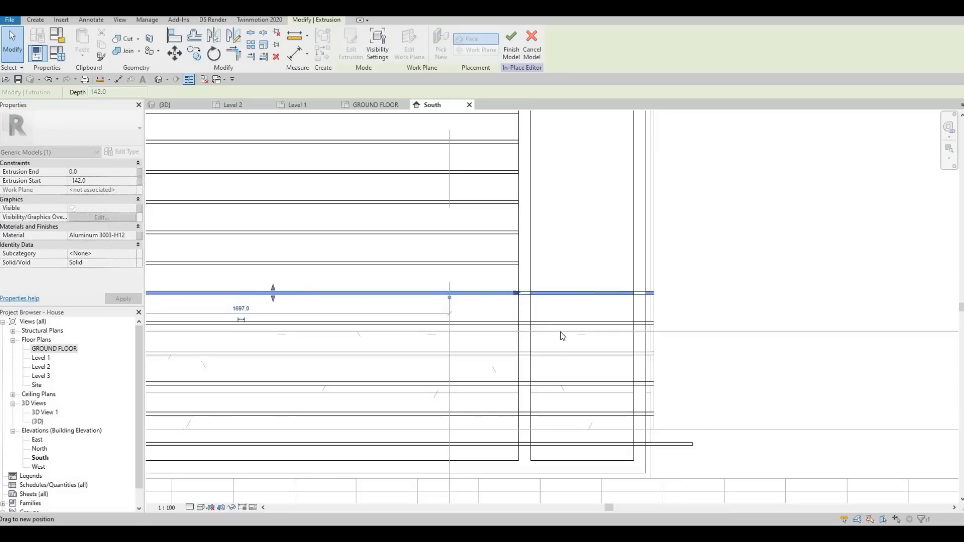
left_click(693, 323)
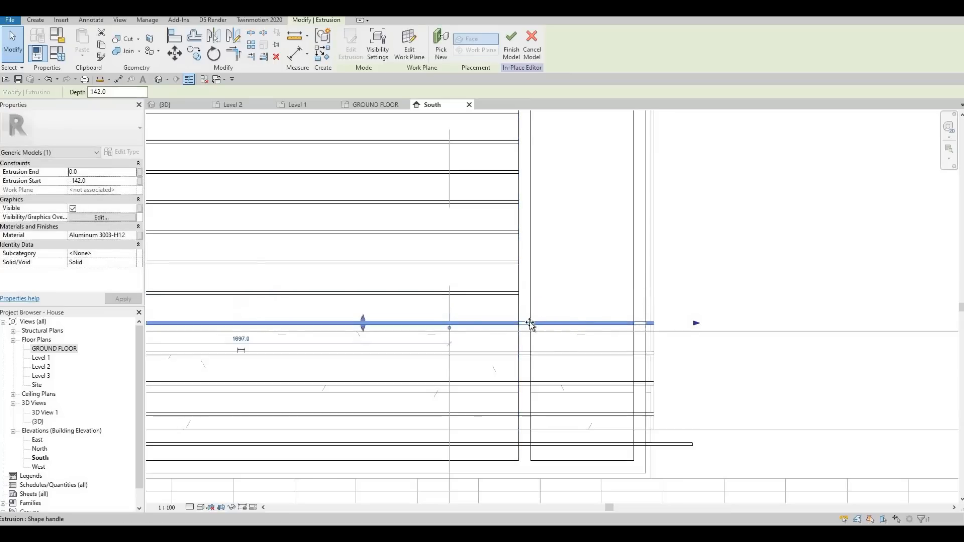
left_click_drag(518, 327, 518, 324)
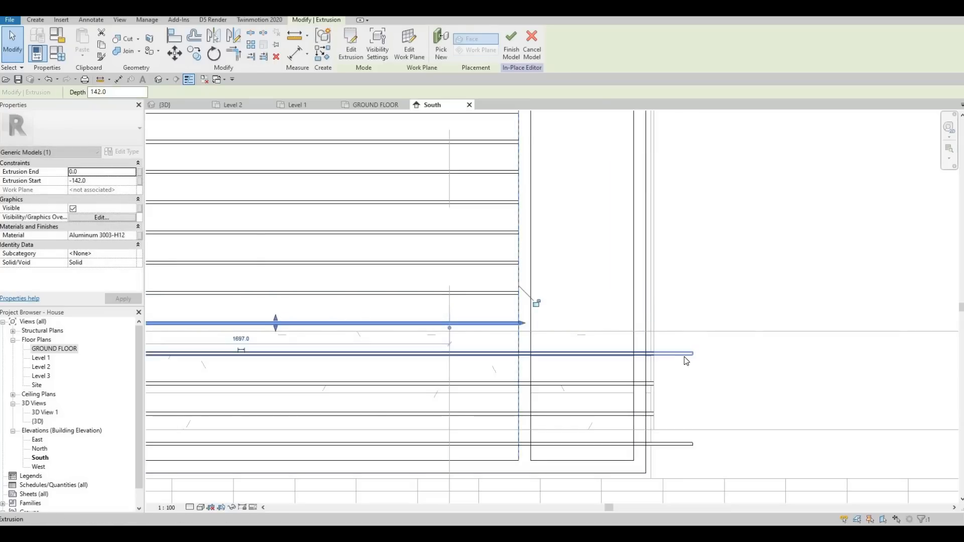
Step: Pull the right ends of the bottom slats back to the mullion's left edge
left_click(694, 355)
left_click_drag(518, 358, 517, 357)
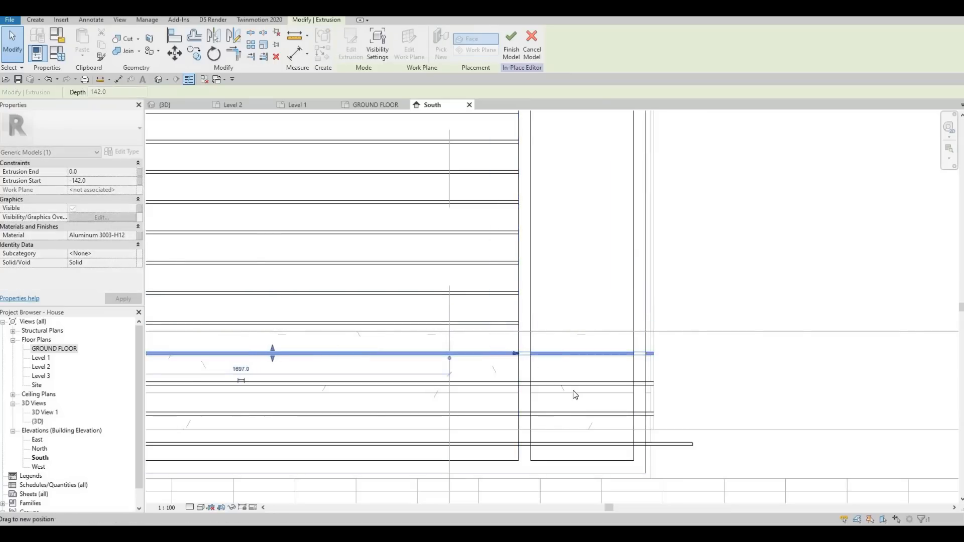
left_click(695, 384)
left_click_drag(695, 384, 518, 387)
left_click(695, 415)
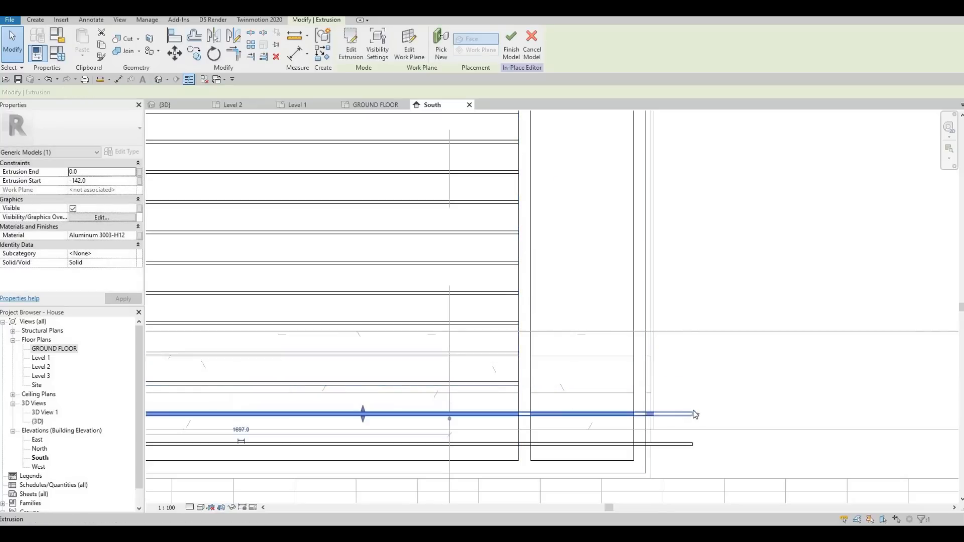
left_click_drag(521, 424, 520, 420)
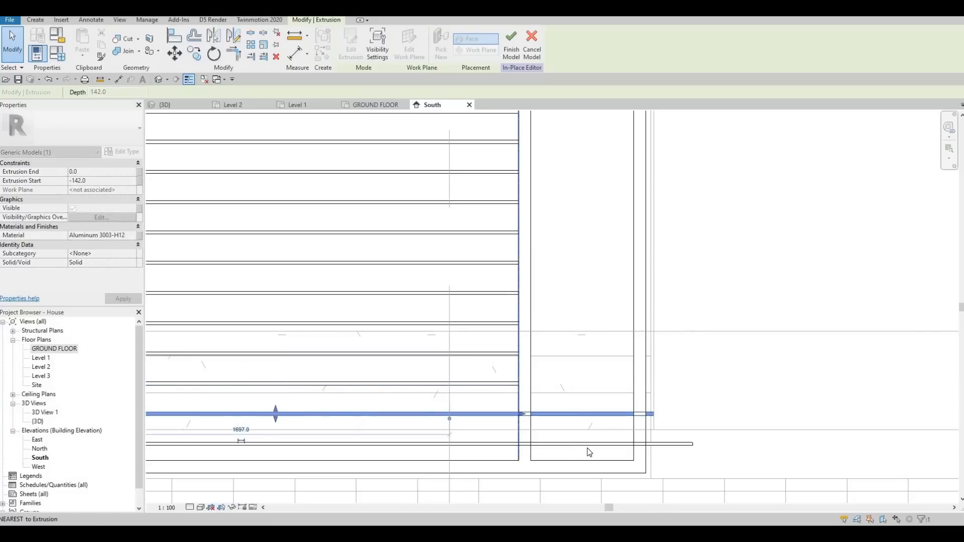
left_click(693, 444)
left_click_drag(570, 447, 521, 447)
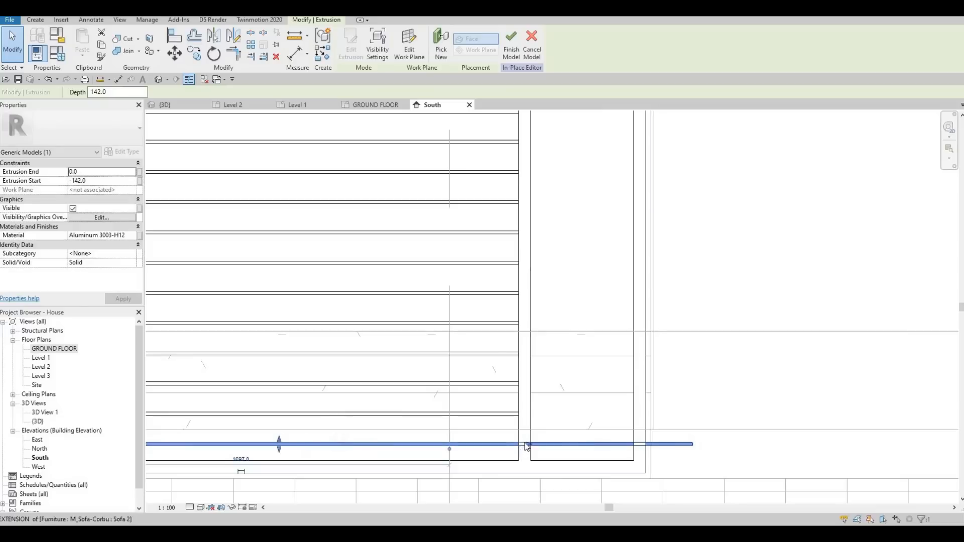
Step: Start a new extrusion and sketch a rectangle filling the panel beside the mullion, from its top to its bottom corner
scroll(482, 386, "down", 4)
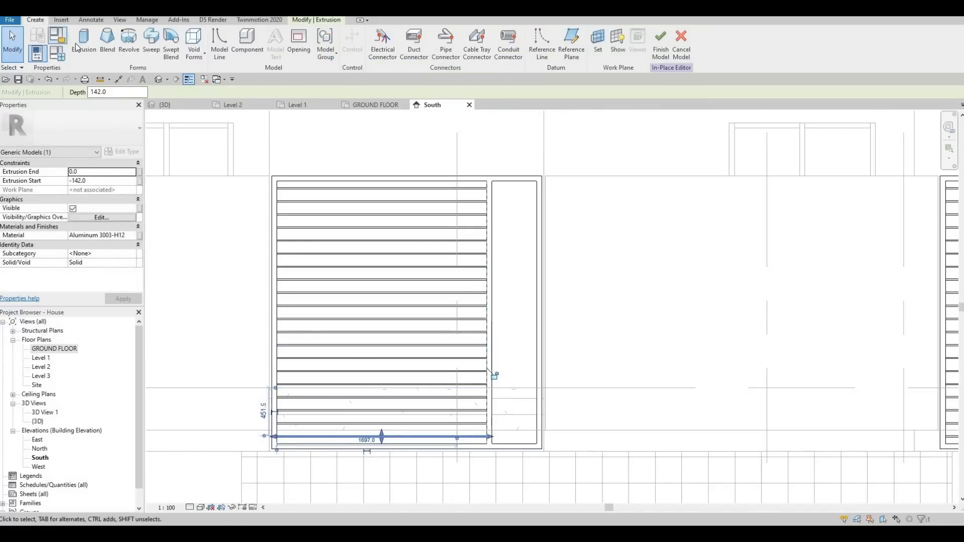
left_click(453, 325)
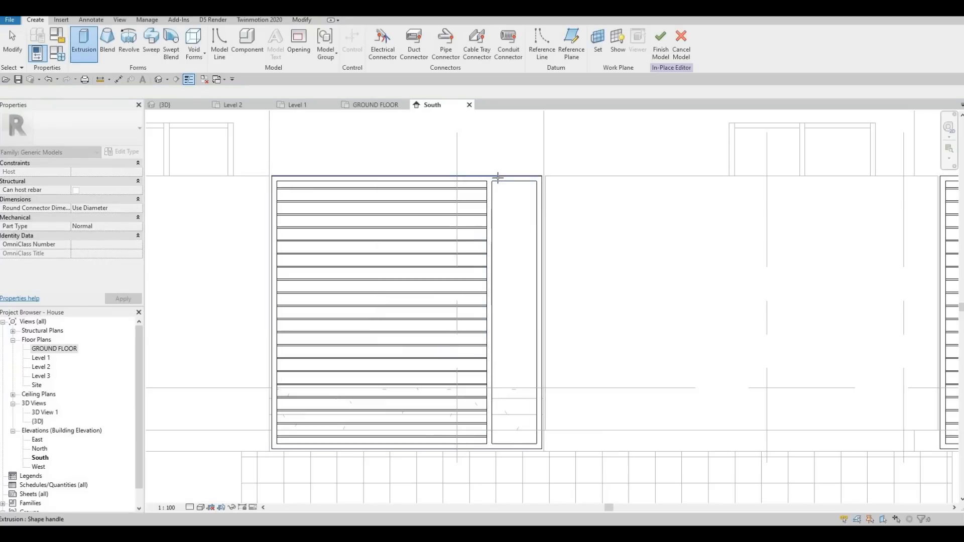
key("Tab")
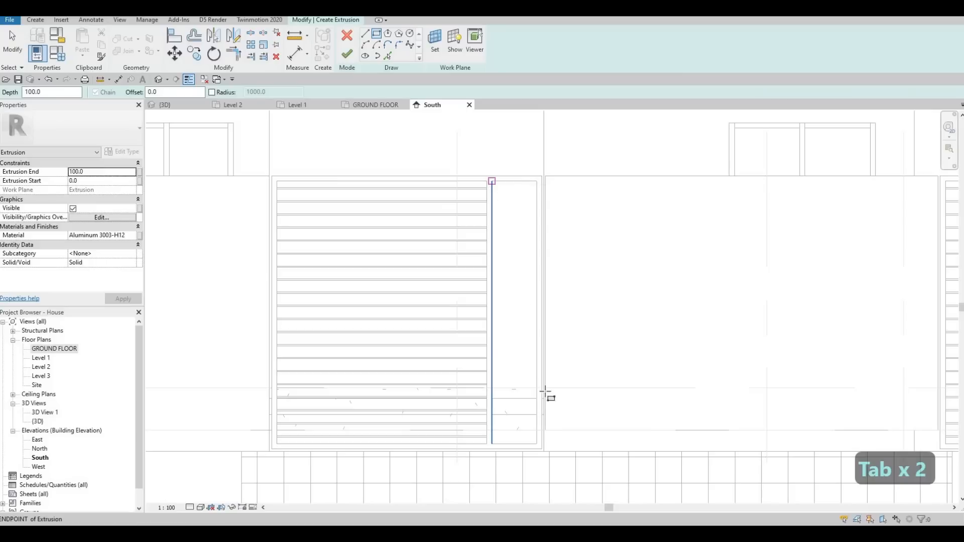
left_click(492, 181)
scroll(544, 408, "up", 1)
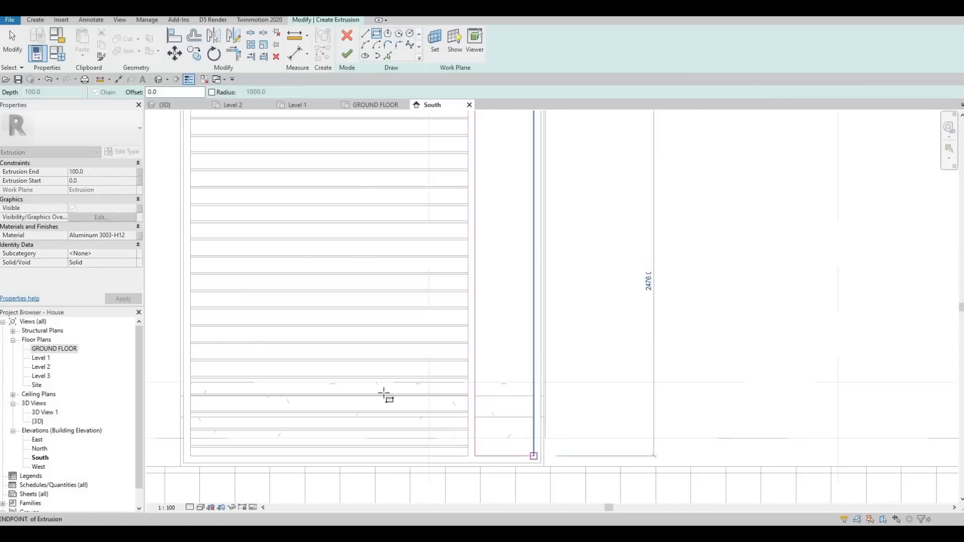
left_click(533, 456)
key("Escape")
Step: Set the extrusion's material to Lauan, Meranti from the AEC Wood materials and finish the extrusion
left_click(125, 234)
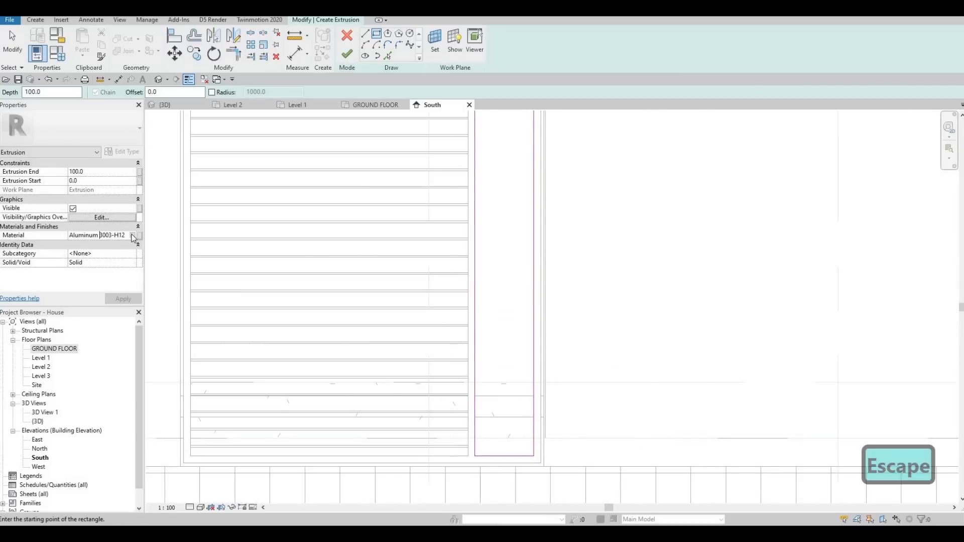
left_click(132, 235)
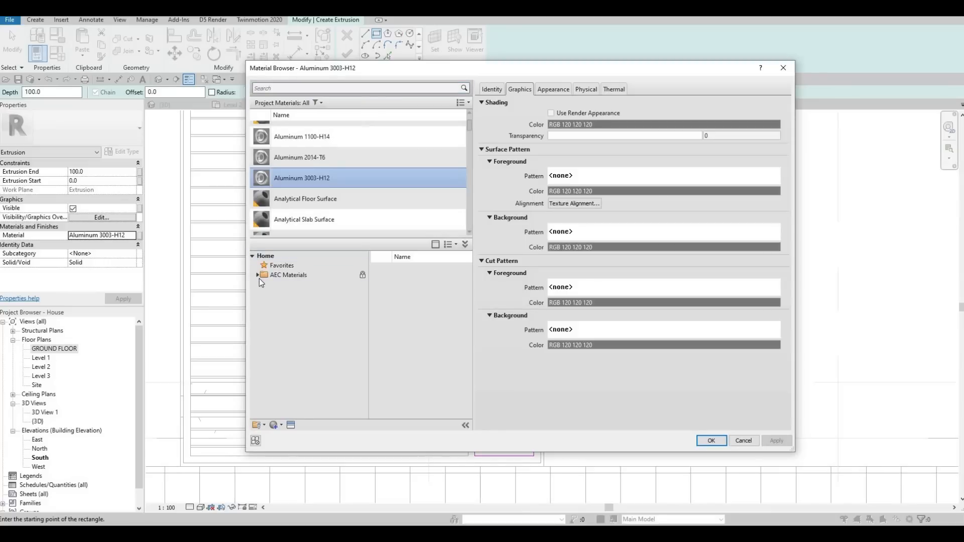
left_click(259, 278)
scroll(296, 357, "down", 1)
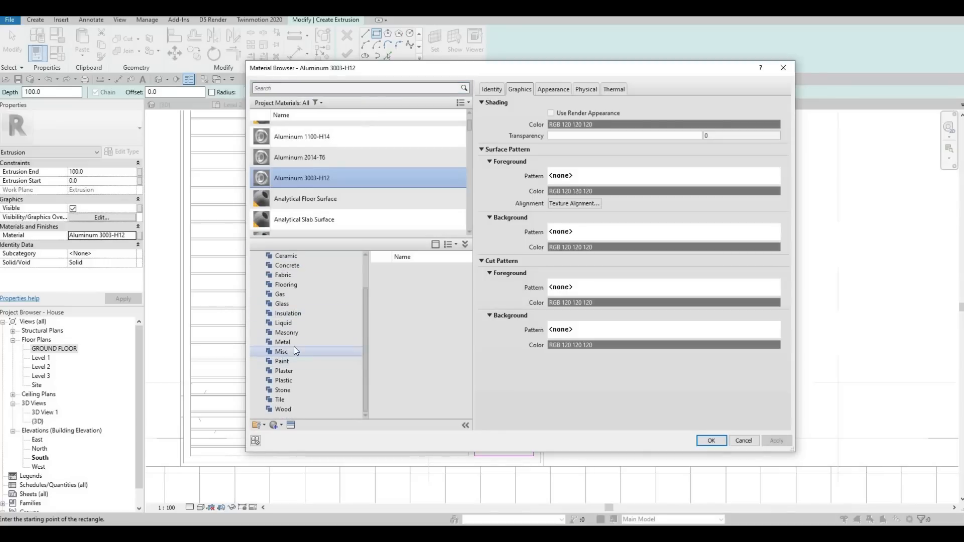
left_click(283, 408)
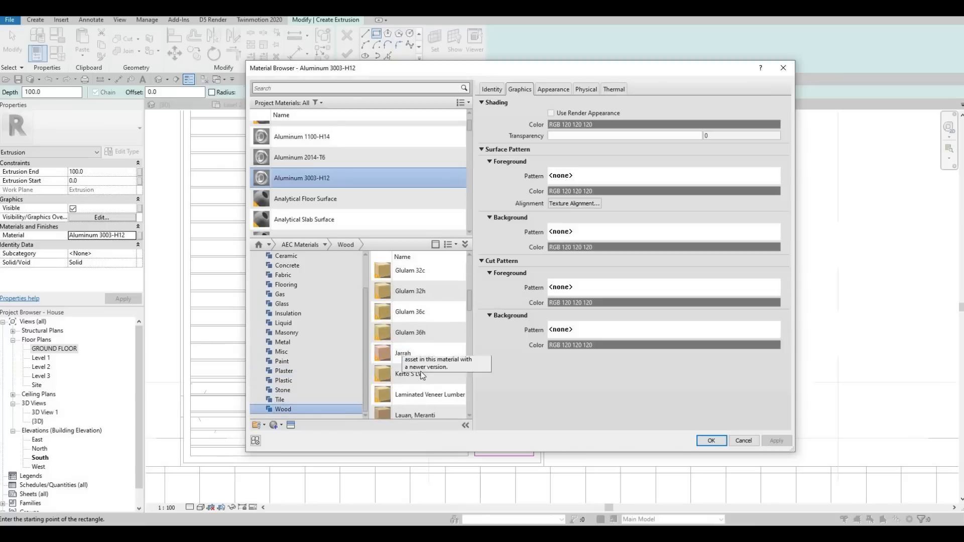
scroll(423, 375, "down", 1)
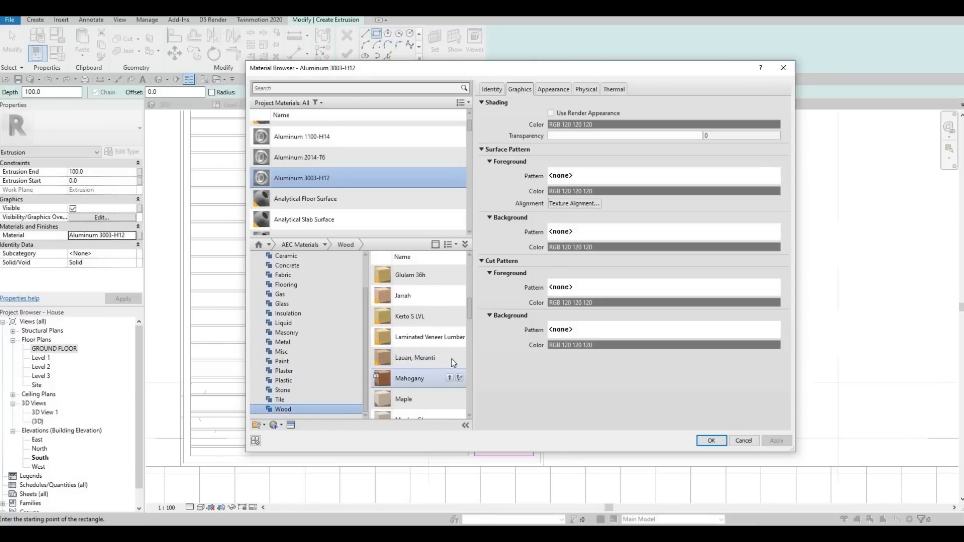
left_click(776, 440)
key("Return")
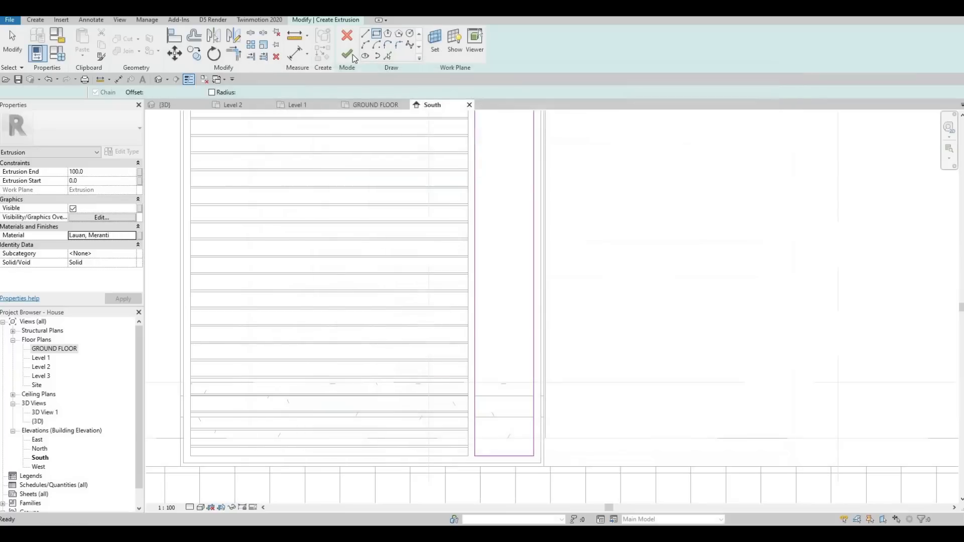
left_click(351, 53)
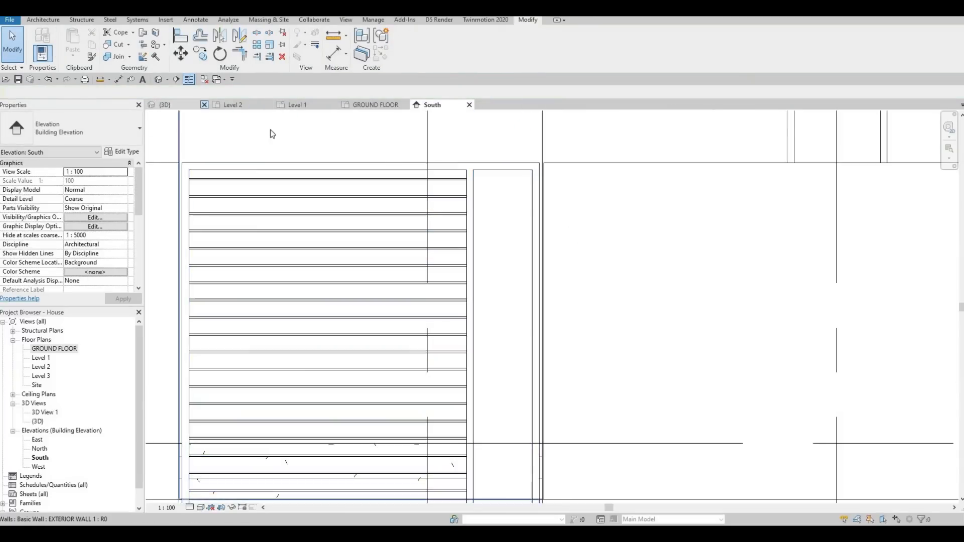
Step: Examine the slatted frame and the new wooden panel in the 3D view
key("ctrl+Tab")
scroll(351, 207, "down", 4)
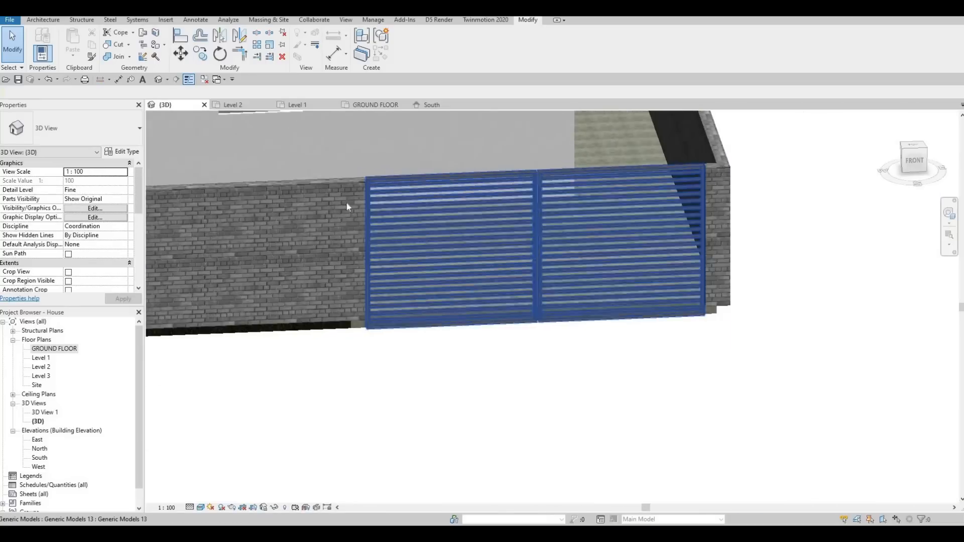
middle_click_drag(348, 206, 528, 244, "shift")
scroll(528, 244, "down", 5)
scroll(475, 219, "up", 9)
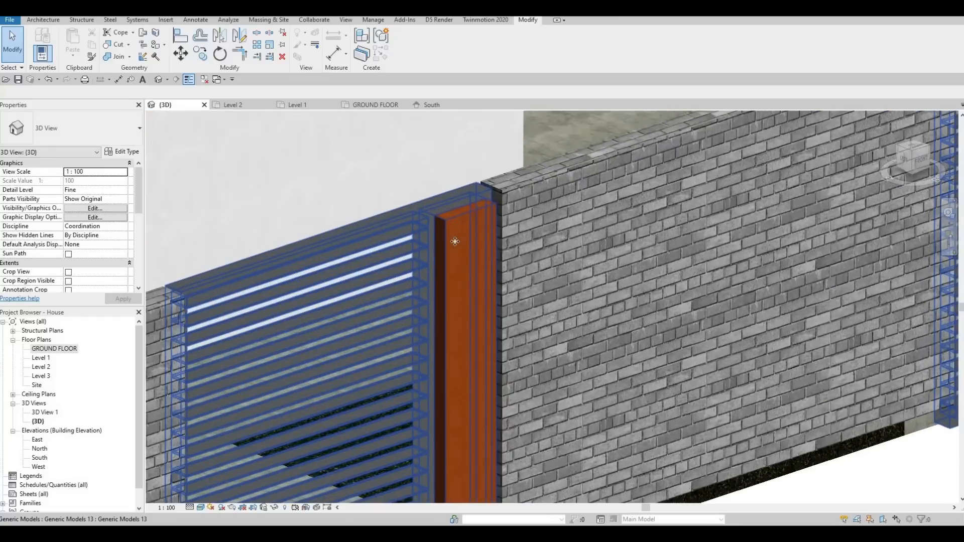
middle_click_drag(451, 244, 452, 272)
left_click(451, 272)
scroll(455, 360, "down", 3)
scroll(452, 354, "up", 5)
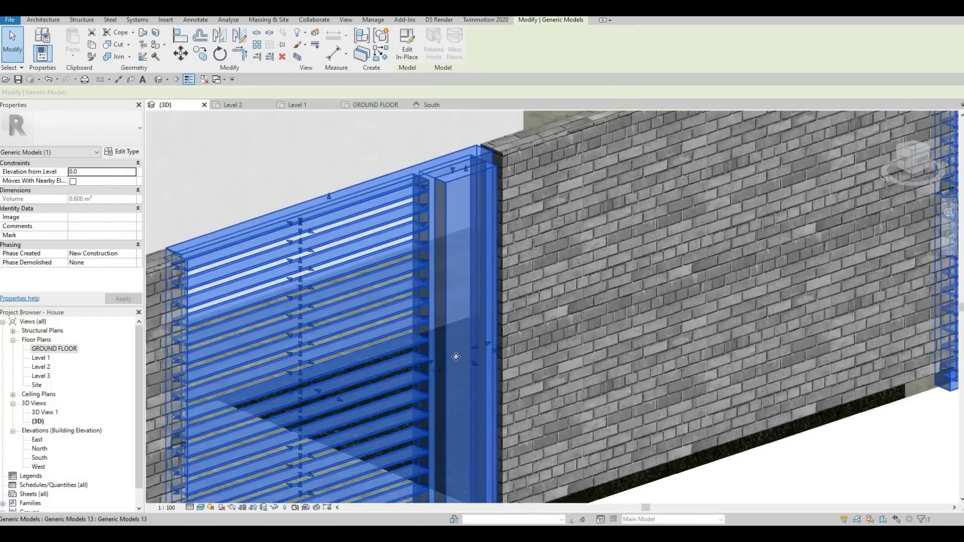
left_click_drag(446, 346, 464, 313)
key("ctrl+z")
scroll(424, 290, "up", 5)
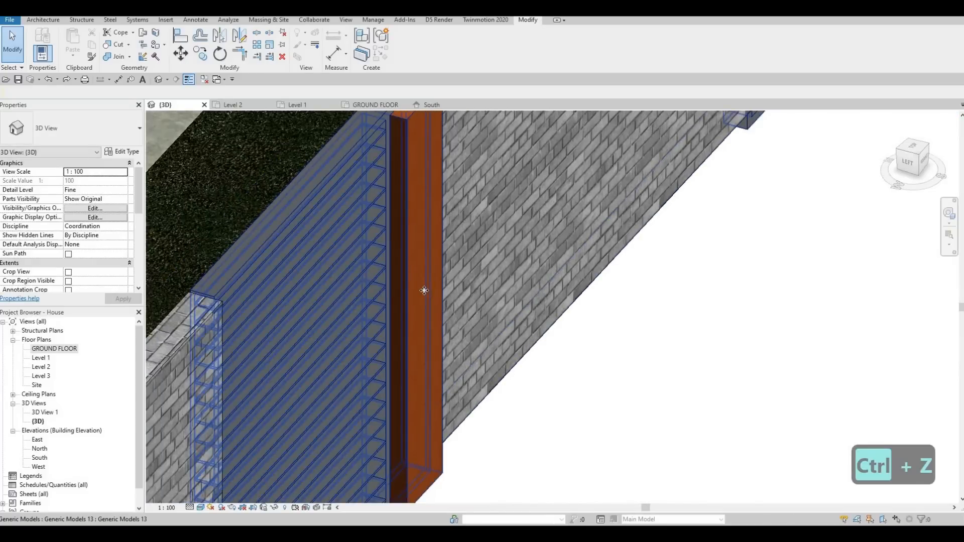
Step: Select the frame model and inspect the wooden panel's depth from the side in 3D
left_click(424, 291)
scroll(419, 292, "up", 1)
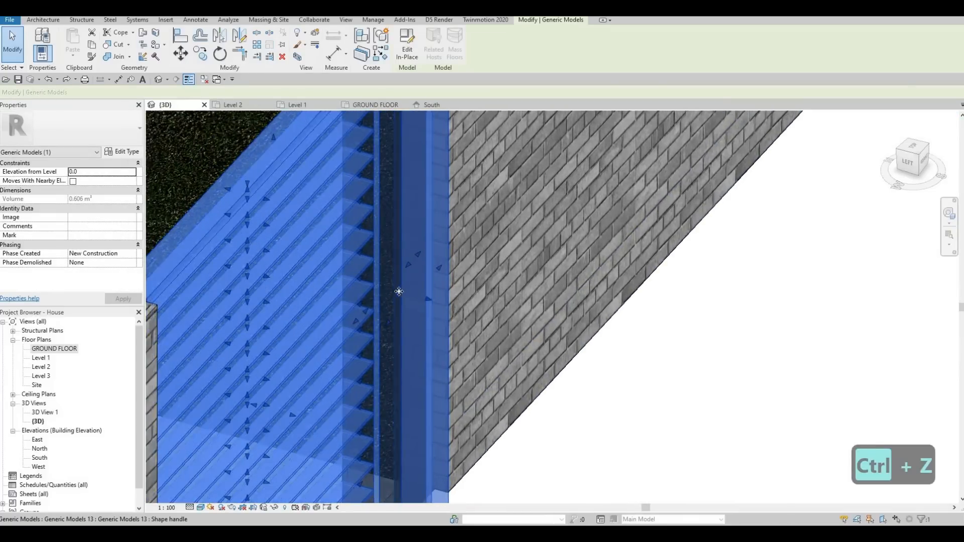
scroll(398, 291, "up", 1)
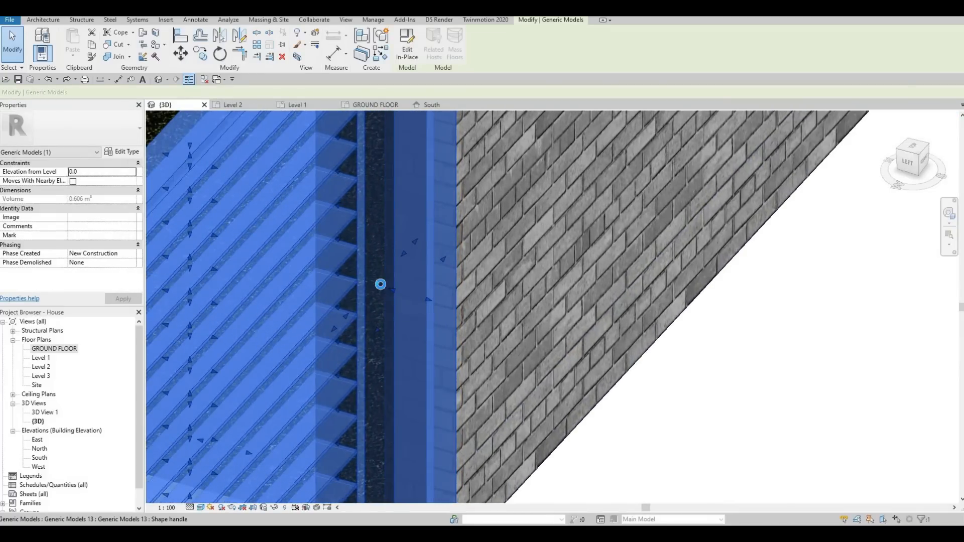
left_click_drag(380, 284, 400, 271)
scroll(400, 270, "down", 5)
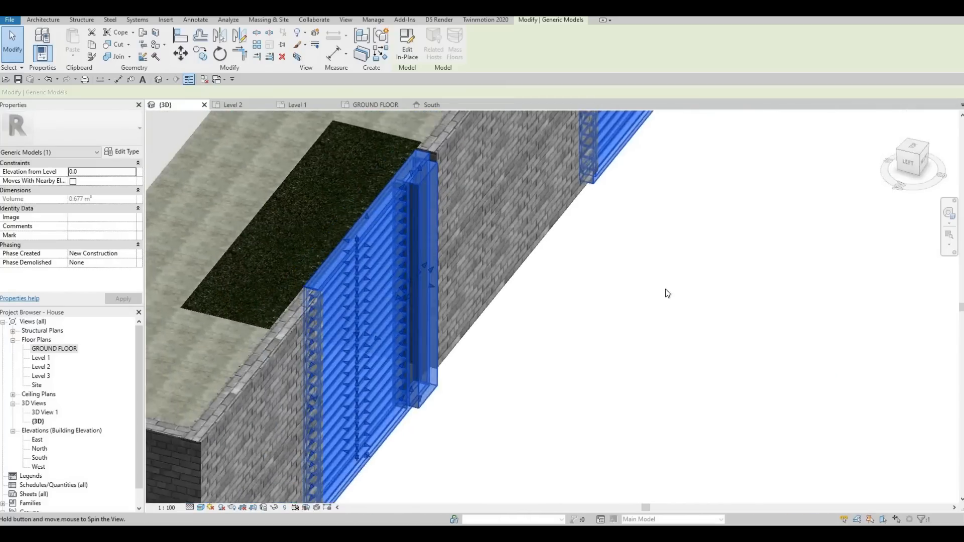
middle_click_drag(665, 290, 533, 288, "shift")
middle_click_drag(532, 288, 455, 304)
middle_click_drag(395, 290, 350, 232, "shift")
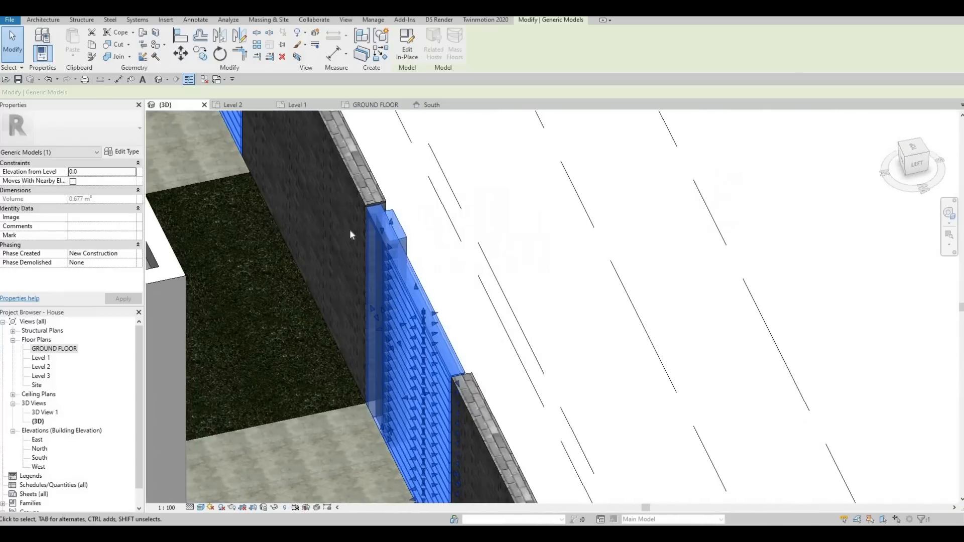
scroll(352, 228, "up", 3)
Step: Align the wooden panel's front face flush with the aluminium frame's face
key("Escape")
key("Escape")
key("a")
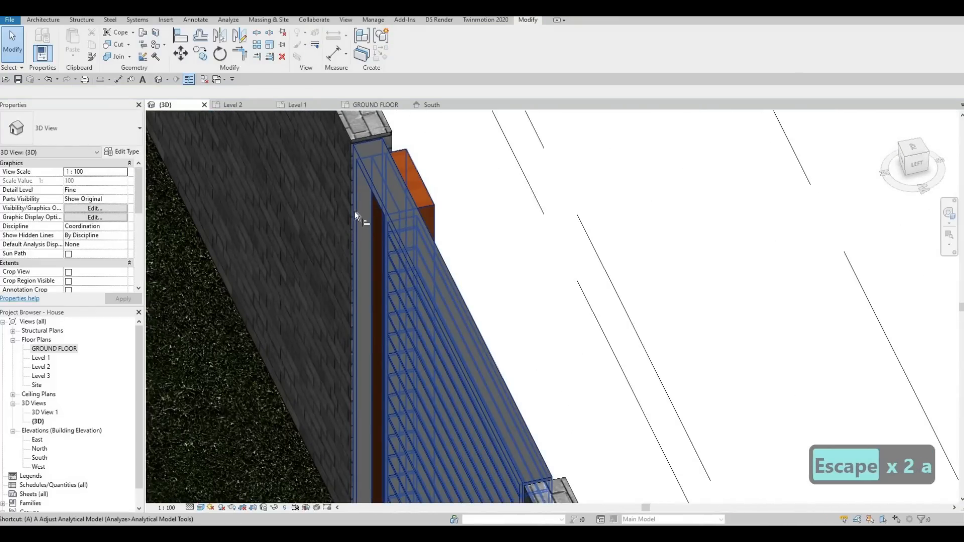
key("l")
key("Tab")
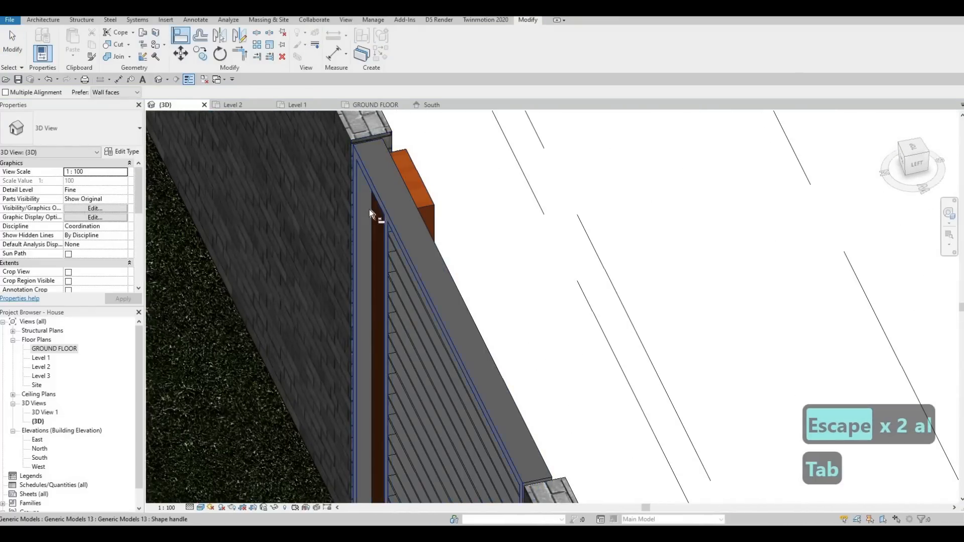
left_click(390, 228)
middle_click_drag(454, 179, 575, 213, "shift")
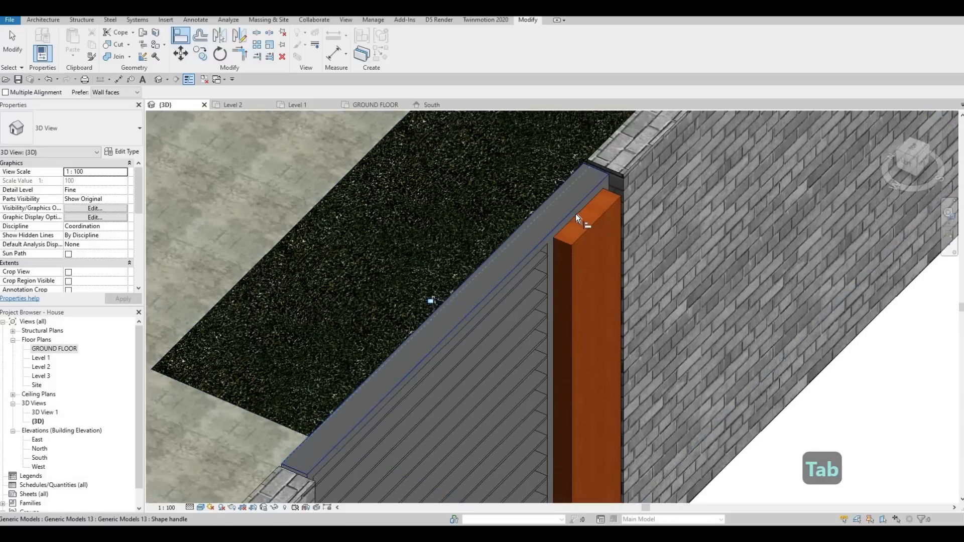
left_click(588, 239)
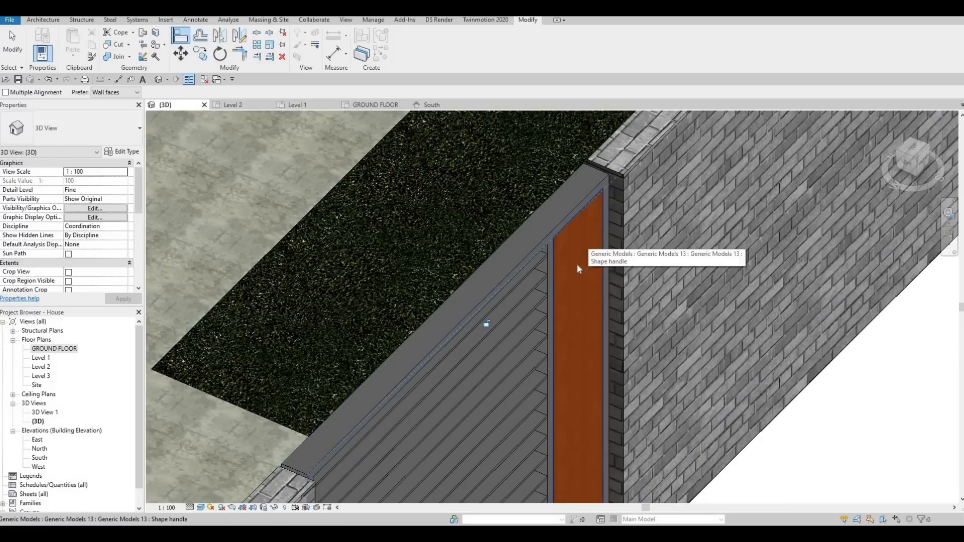
key("Escape")
key("Escape")
Step: Review the aligned wooden panel from the front in the 3D view
scroll(579, 254, "down", 4)
middle_click_drag(476, 211, 507, 195, "shift")
scroll(538, 204, "up", 5)
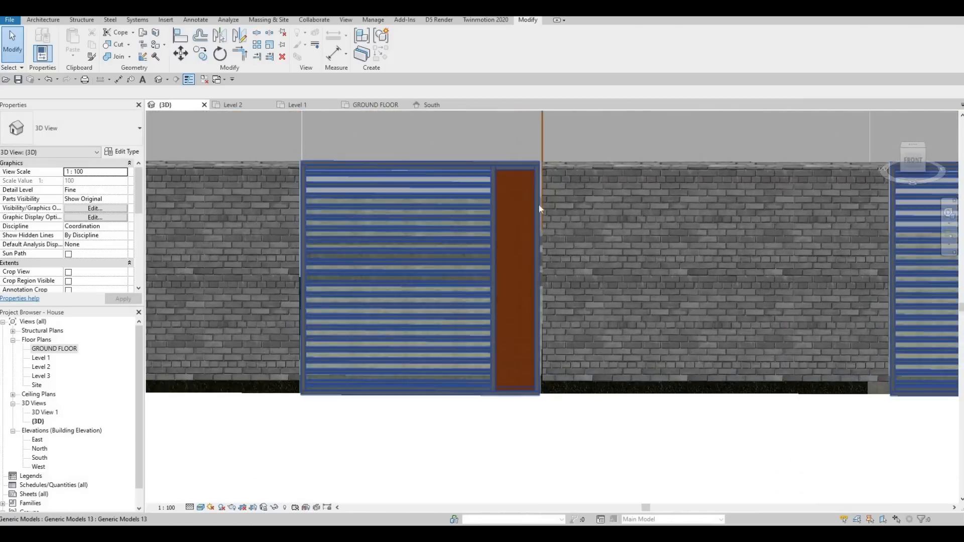
scroll(391, 183, "down", 6)
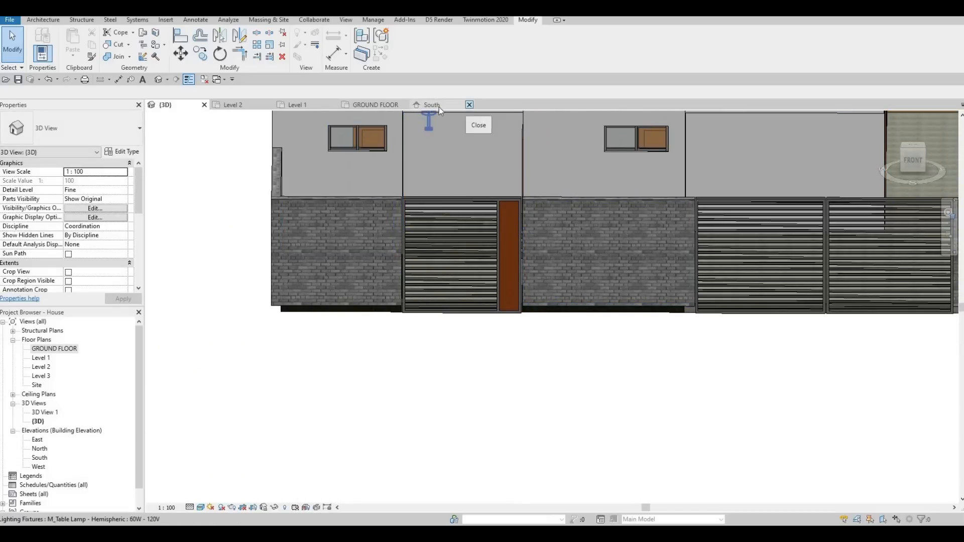
left_click(435, 105)
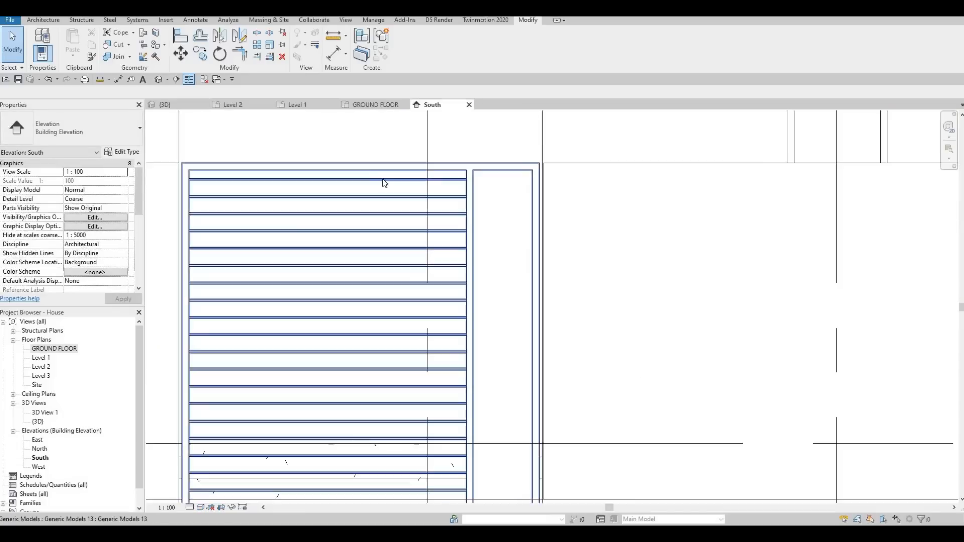
scroll(271, 137, "down", 4)
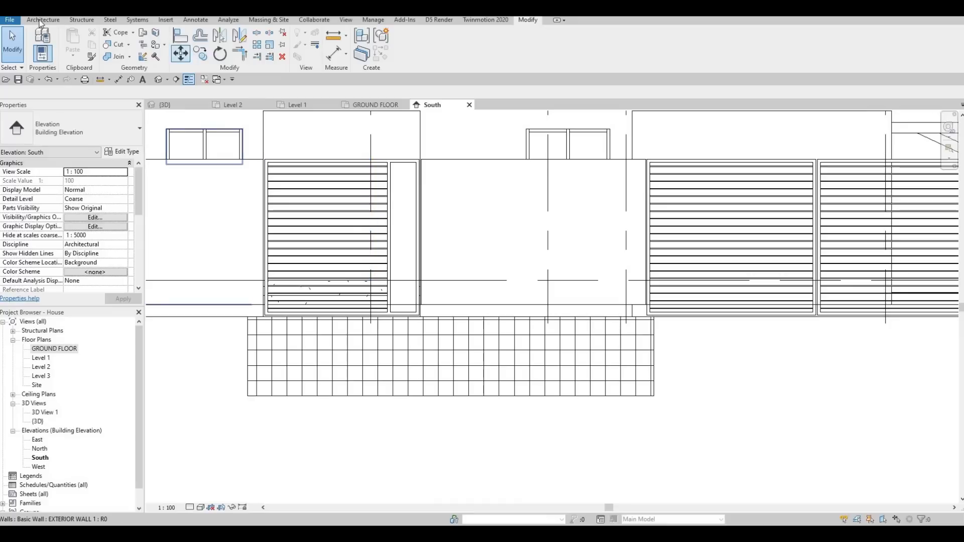
key("Escape")
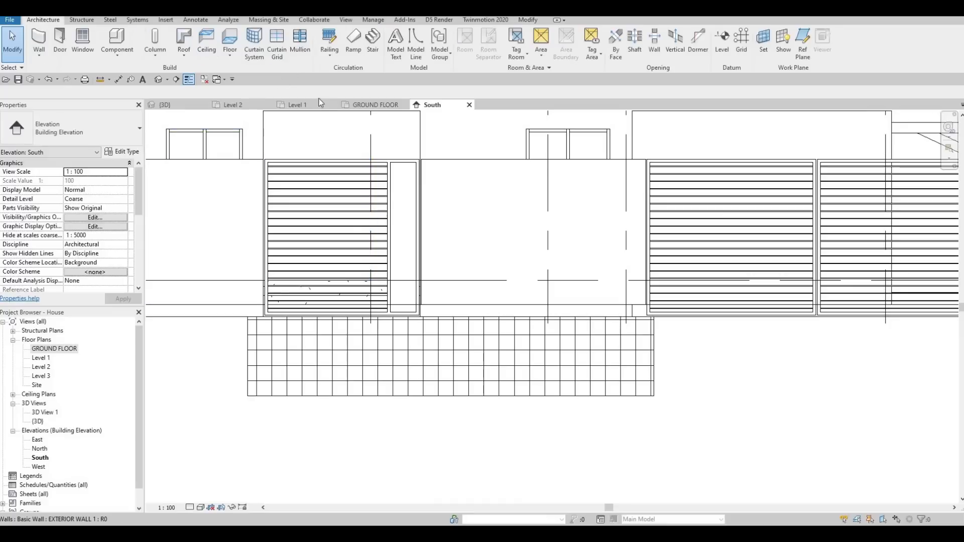
left_click(396, 50)
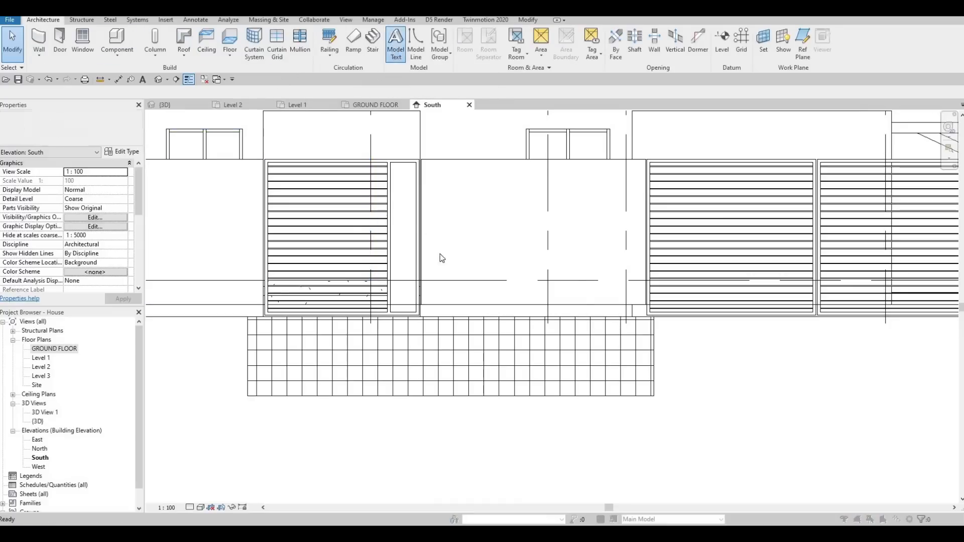
key("Return")
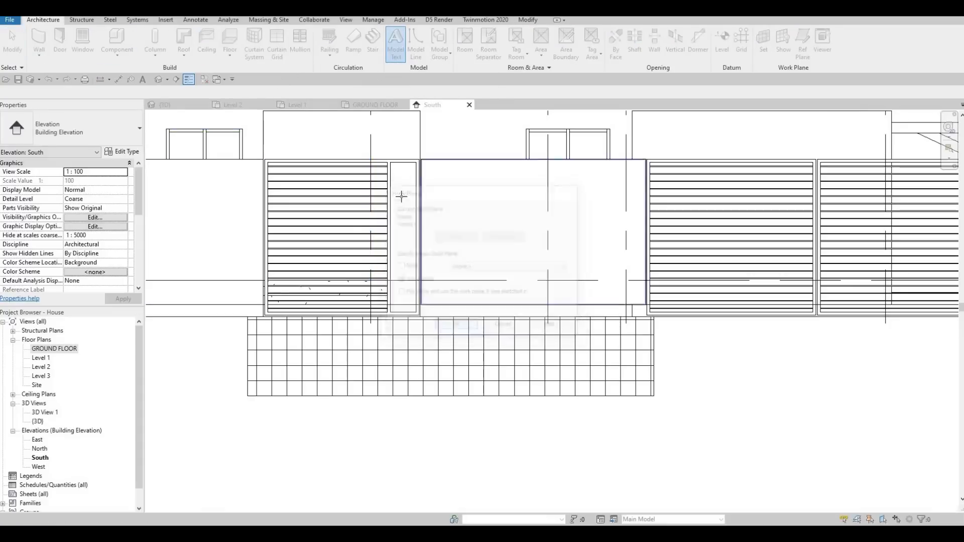
left_click(409, 199)
left_click(488, 333)
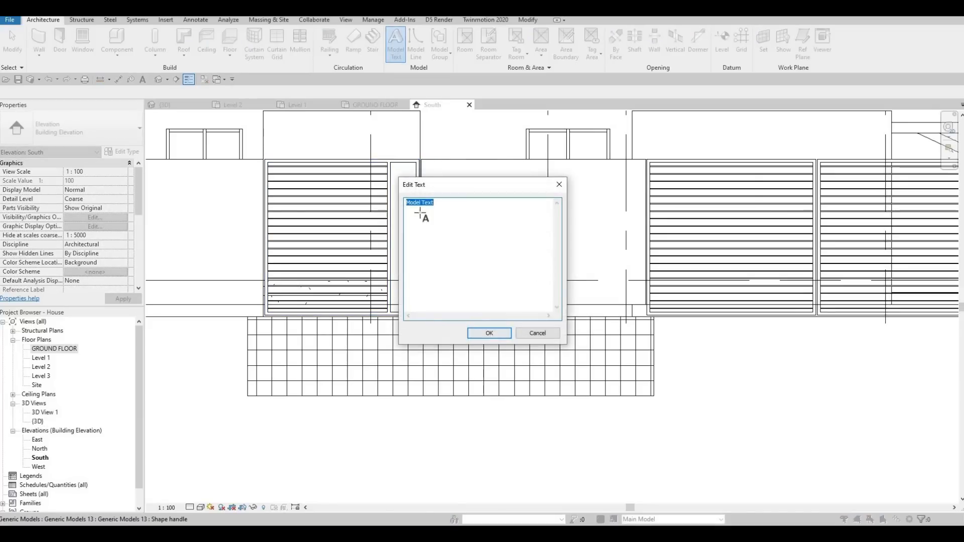
scroll(409, 183, "up", 2)
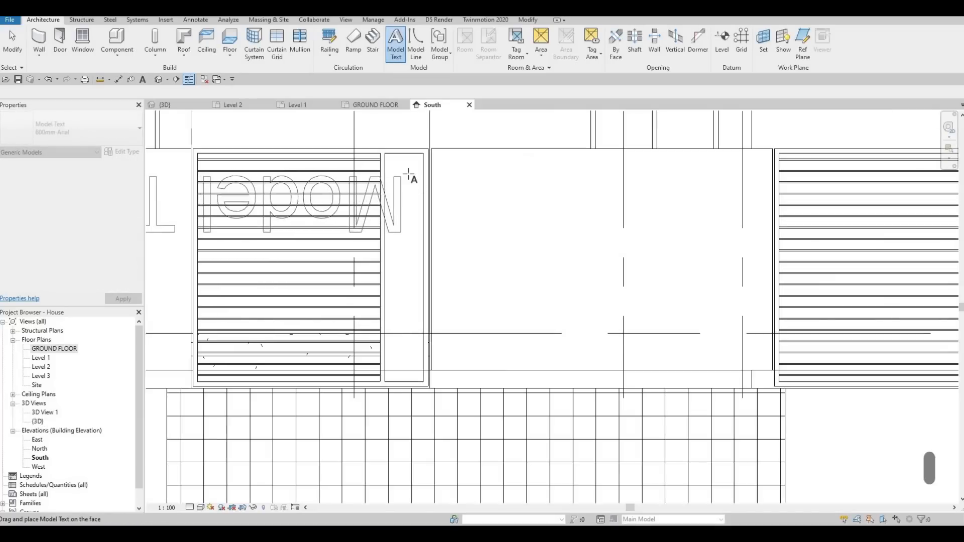
scroll(409, 187, "up", 2)
scroll(401, 173, "down", 2)
scroll(417, 192, "down", 2)
key("Escape")
Step: Place model text on a picked face beside the narrow frame panel in the South elevation
left_click(405, 49)
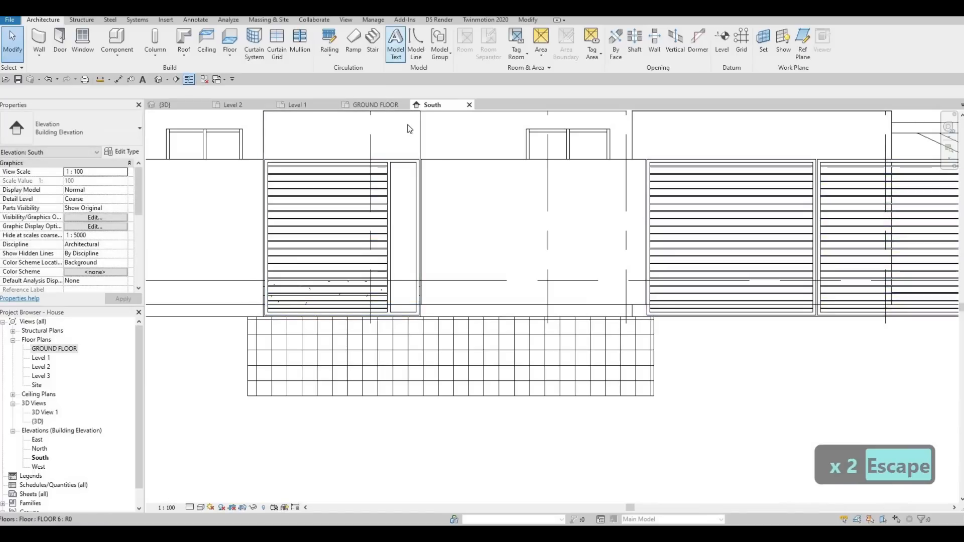
left_click(455, 326)
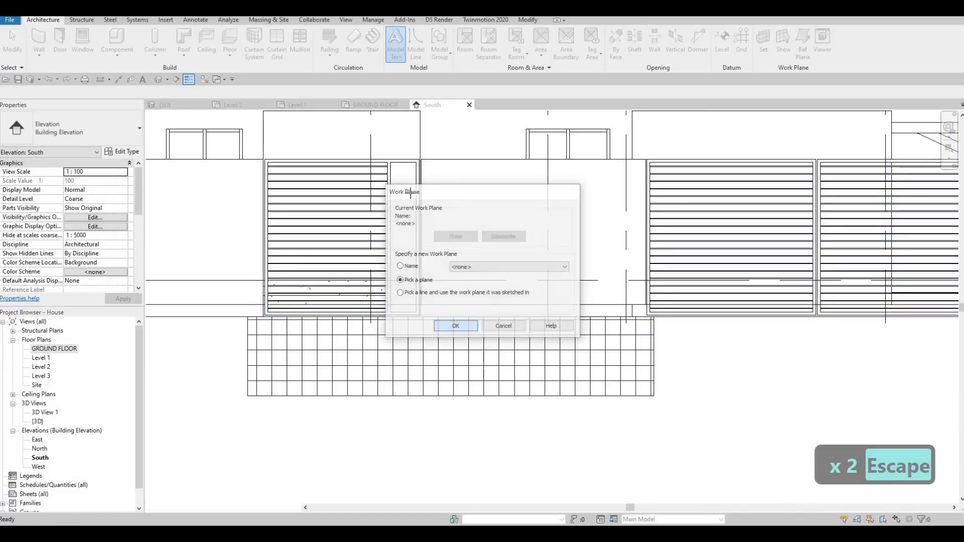
left_click(416, 201)
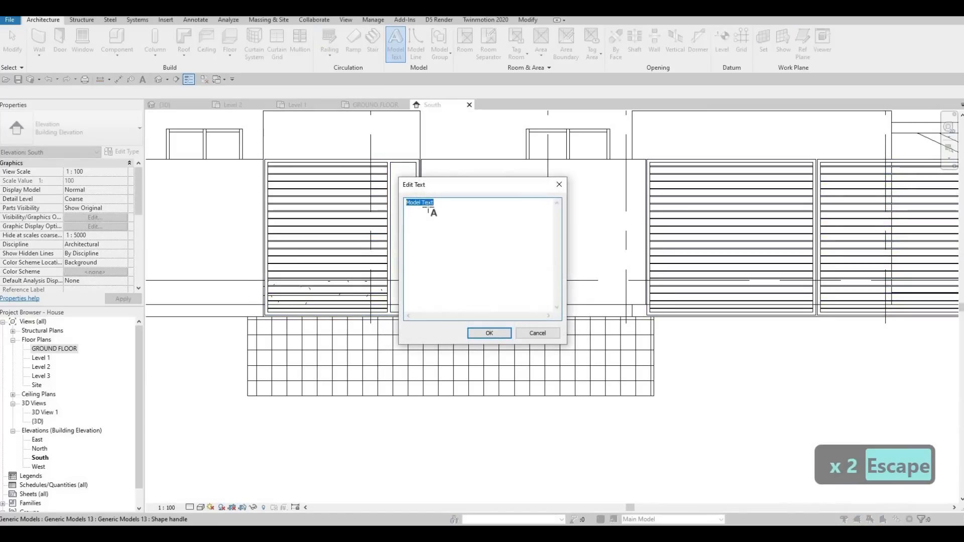
key("Return")
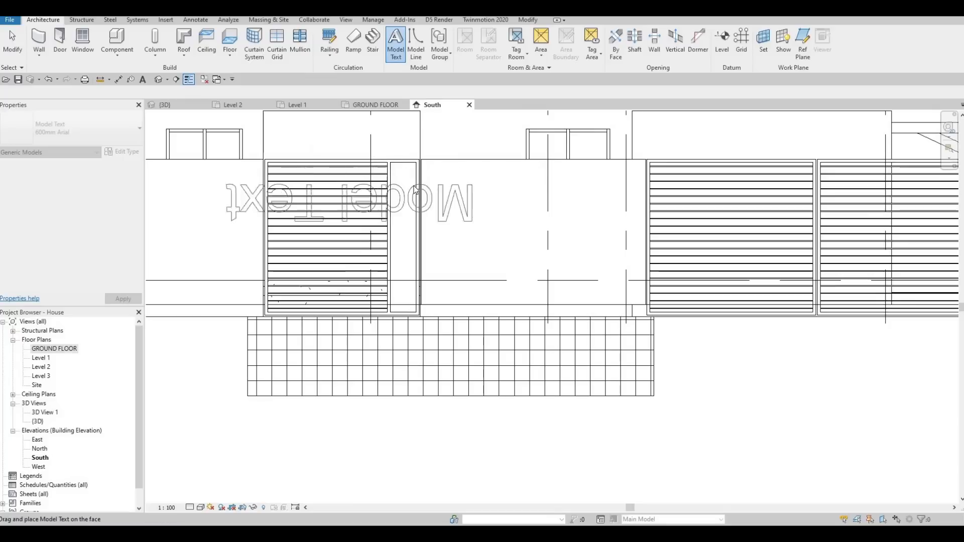
left_click(417, 205)
key("Escape")
key("Escape")
scroll(407, 195, "down", 1)
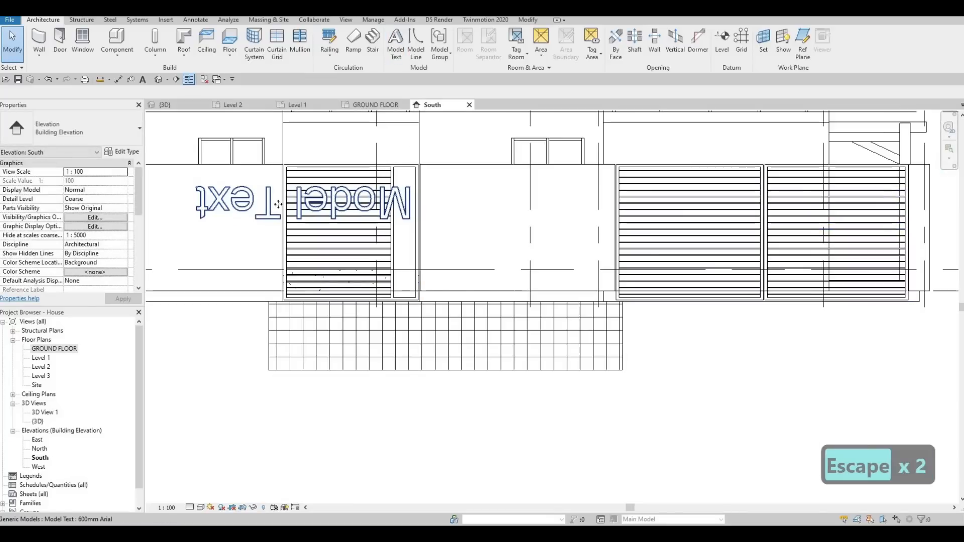
left_click(325, 199)
key("Escape")
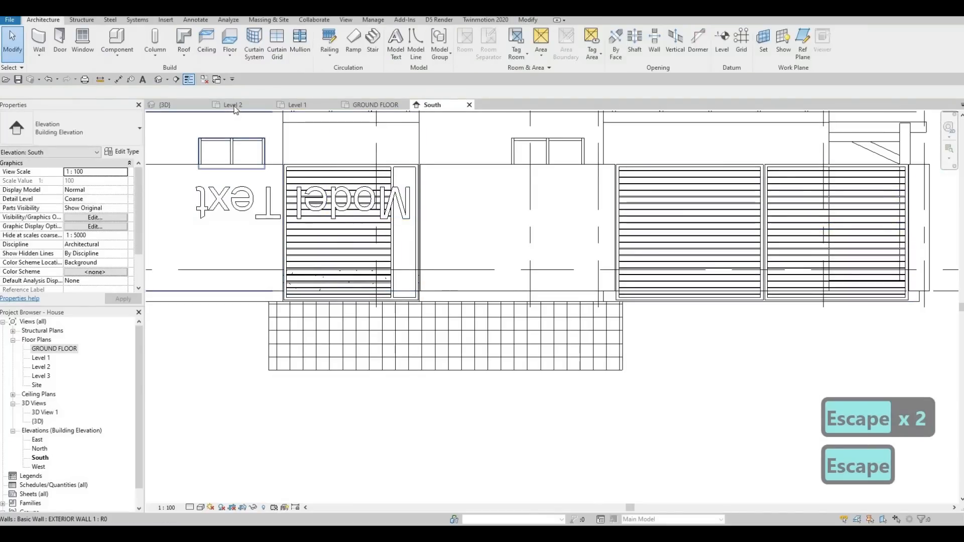
Step: Inspect the placed model text in the 3D view, then delete it in the South elevation
key("ctrl+Tab")
left_click(399, 106)
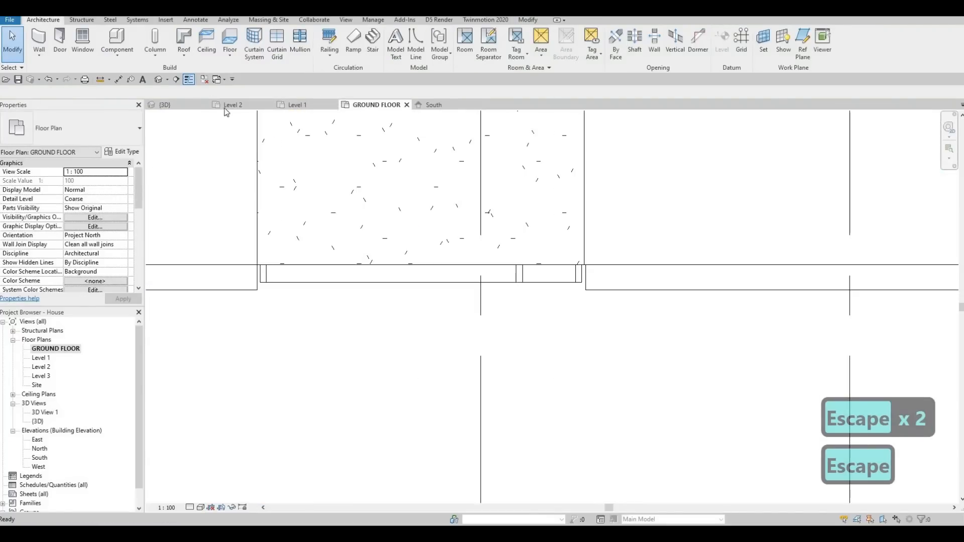
left_click(191, 107)
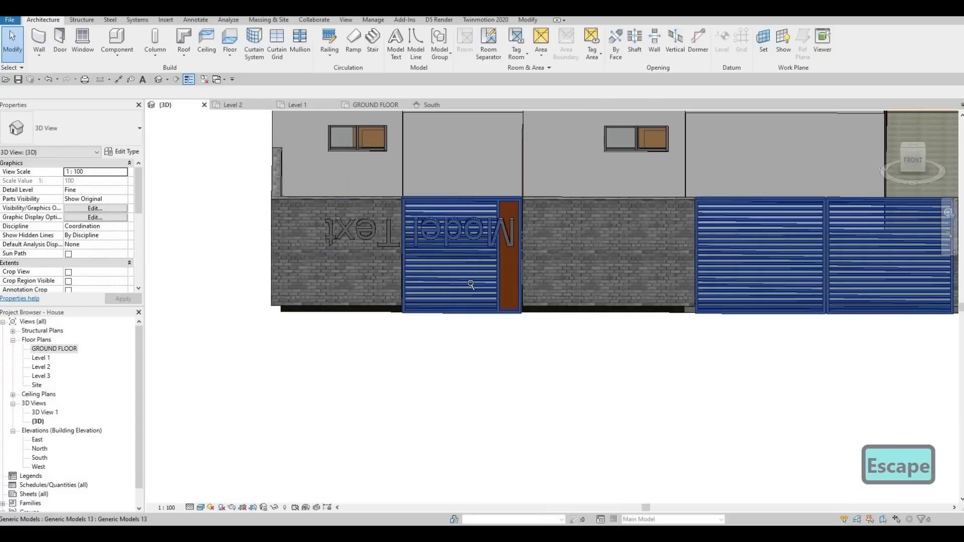
middle_click_drag(458, 274, 490, 212, "shift")
left_click(452, 206)
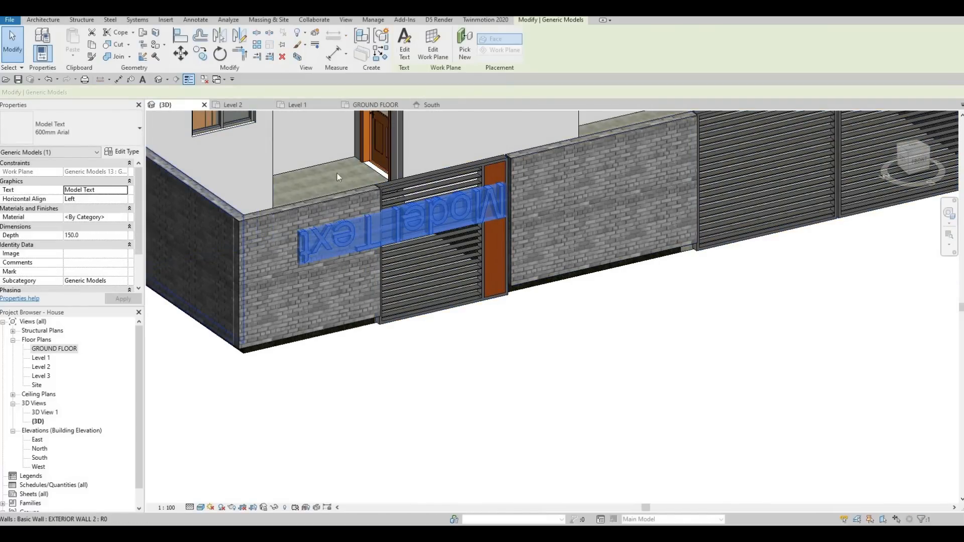
left_click(440, 106)
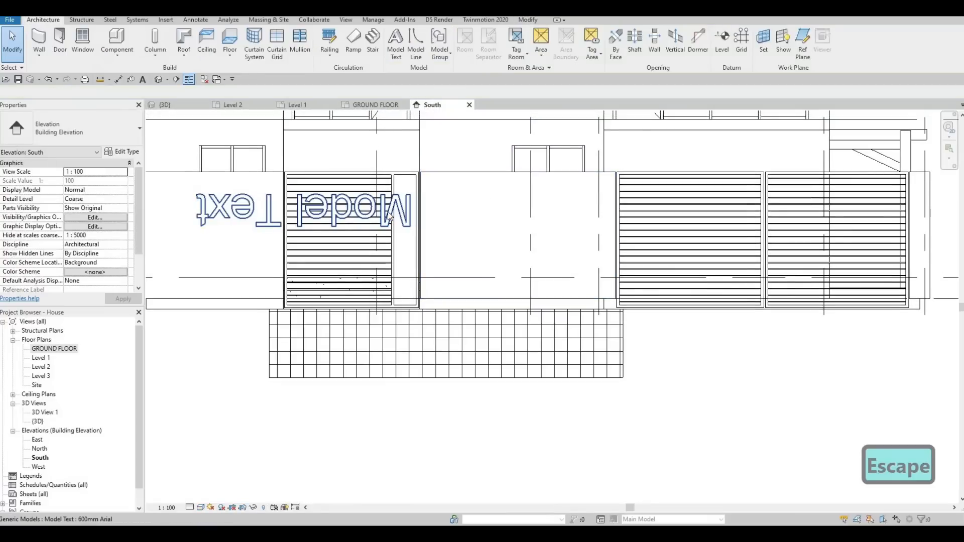
key("Delete")
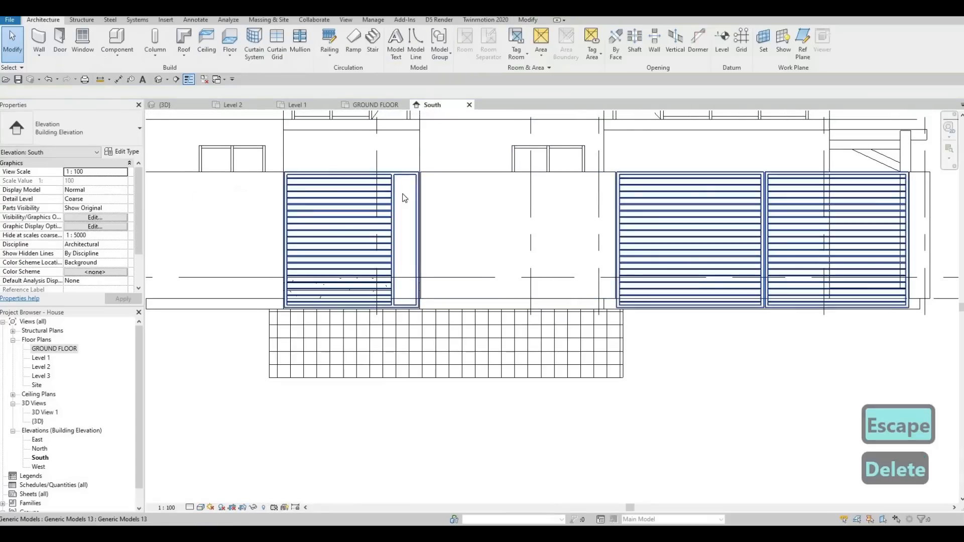
Step: Place new model text on the exterior wall face to the right of the narrow frame panel
left_click(404, 195)
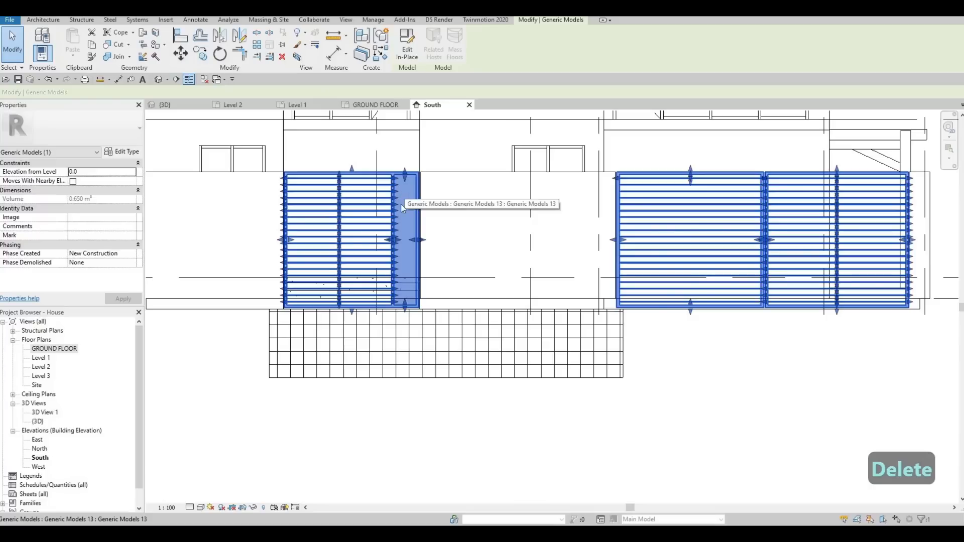
key("Escape")
key("Escape")
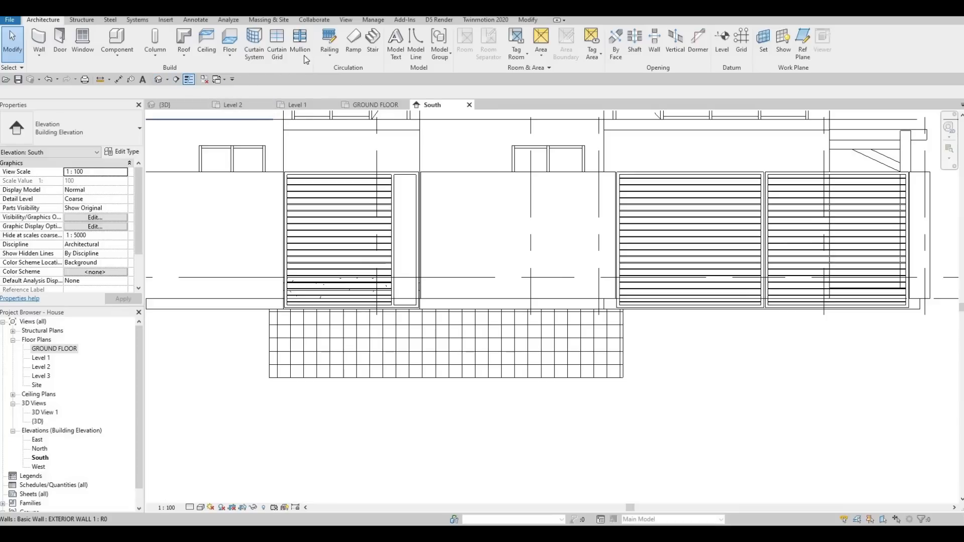
left_click(395, 45)
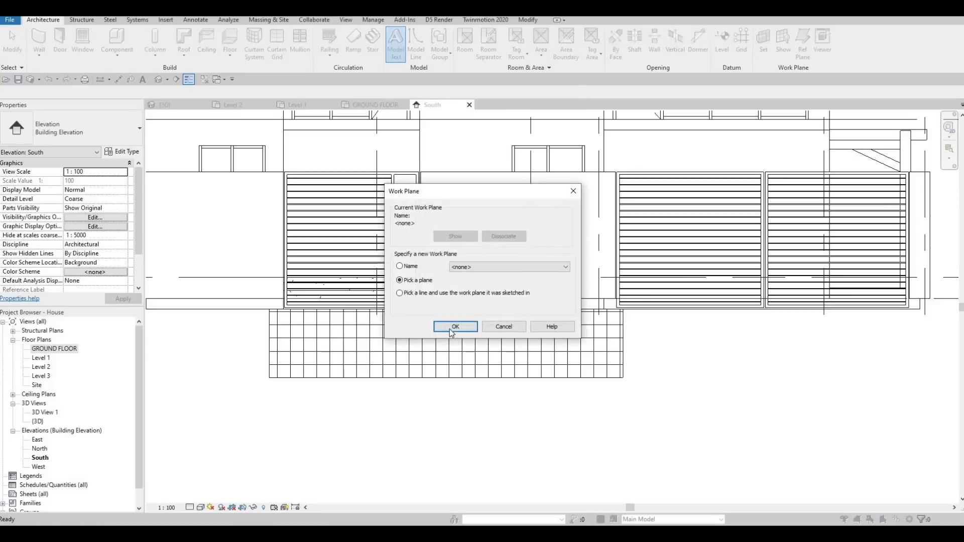
left_click(455, 327)
left_click(485, 340)
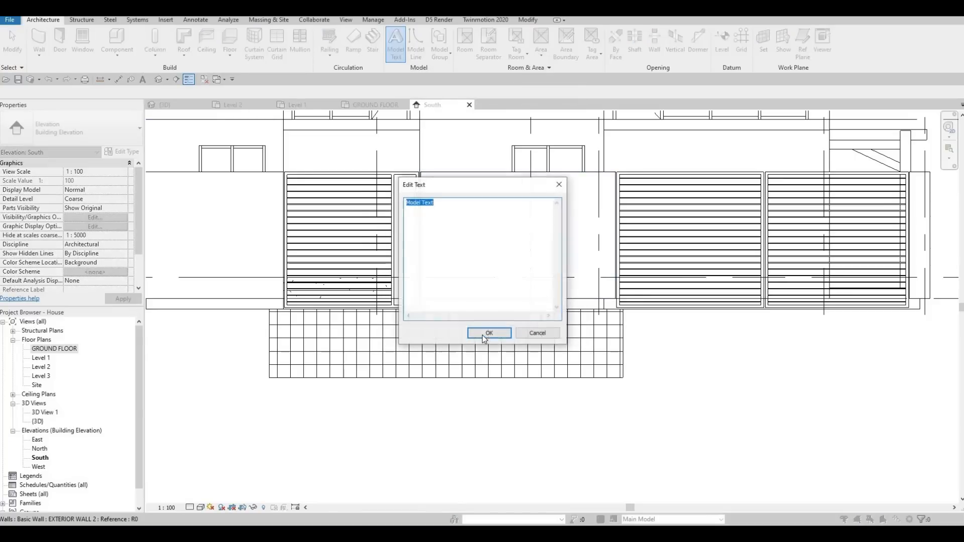
key("Return")
left_click(442, 220)
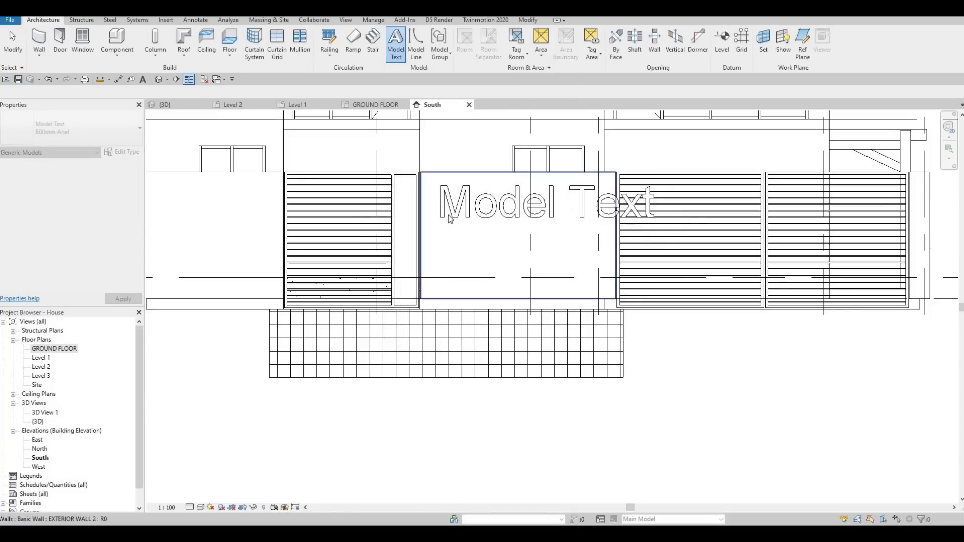
key("Escape")
key("Escape")
Step: Set the model text's depth to 25
left_click(448, 210)
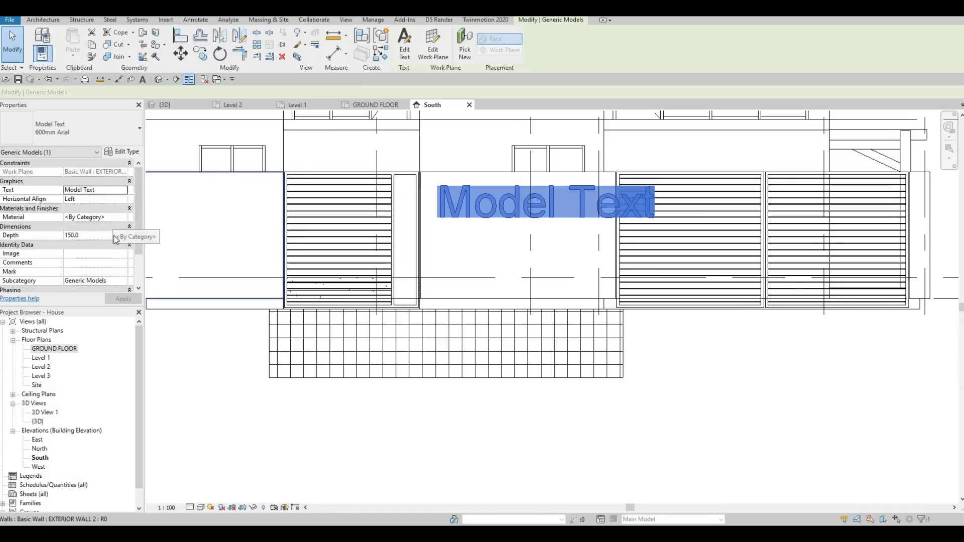
left_click(110, 235)
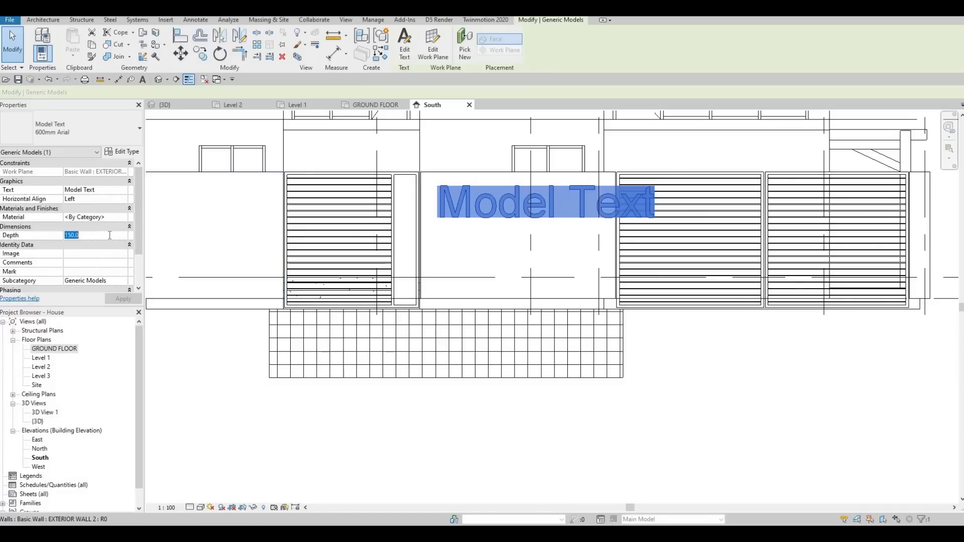
type("25")
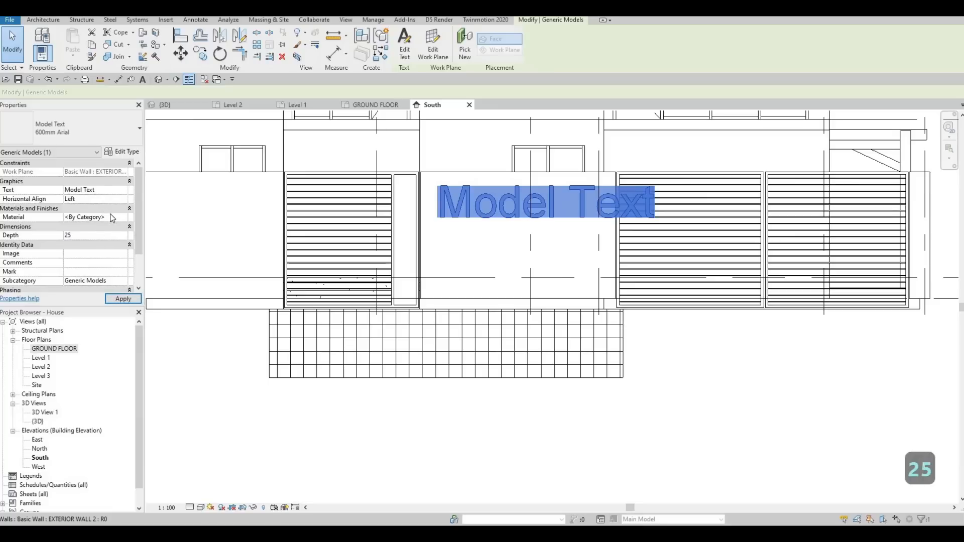
Step: Duplicate the model text type as 600mm Arial 2 and set its text size to 200
left_click(122, 152)
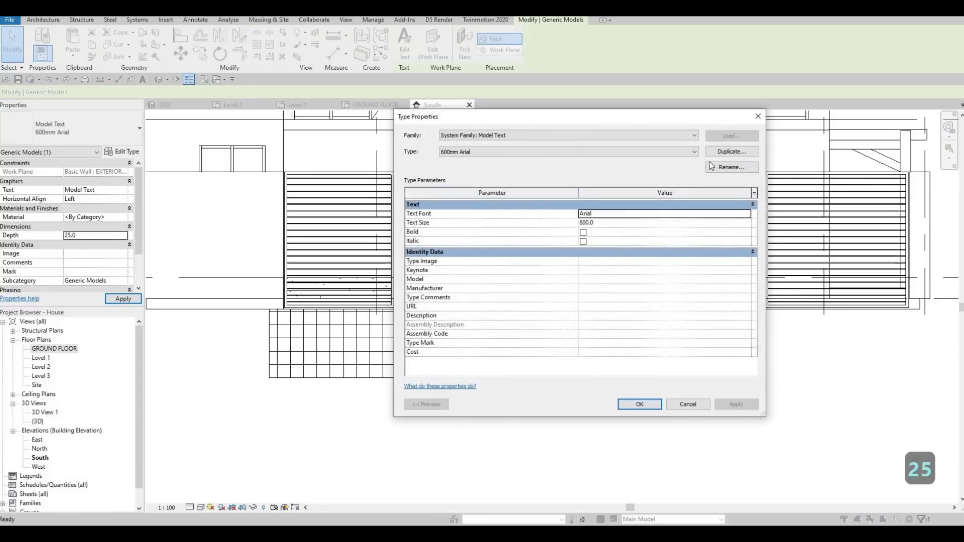
left_click(723, 152)
left_click(579, 287)
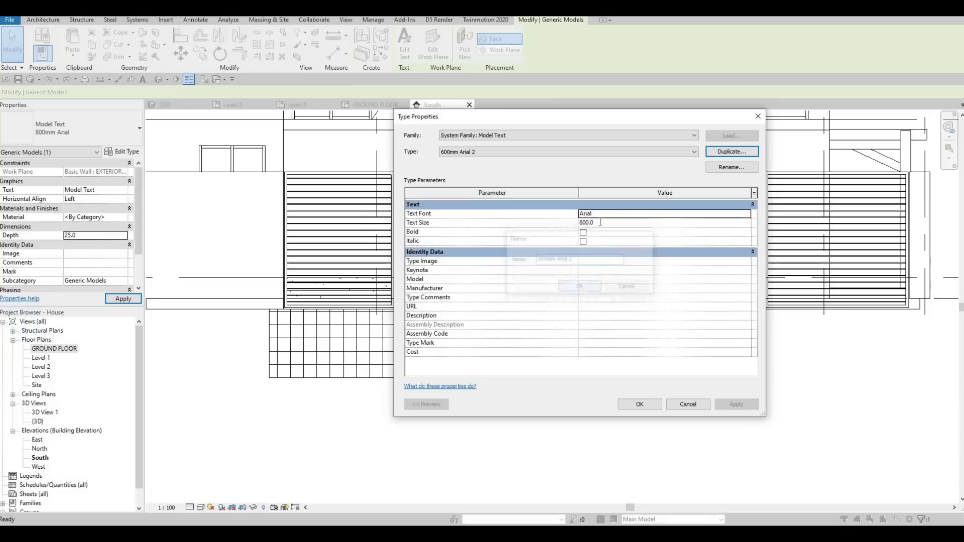
left_click(600, 222)
type("200")
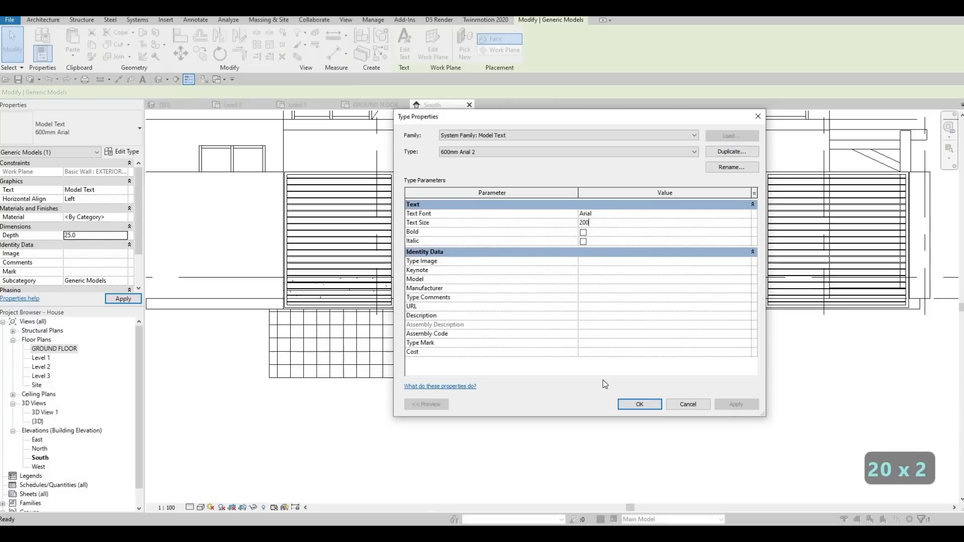
left_click(638, 404)
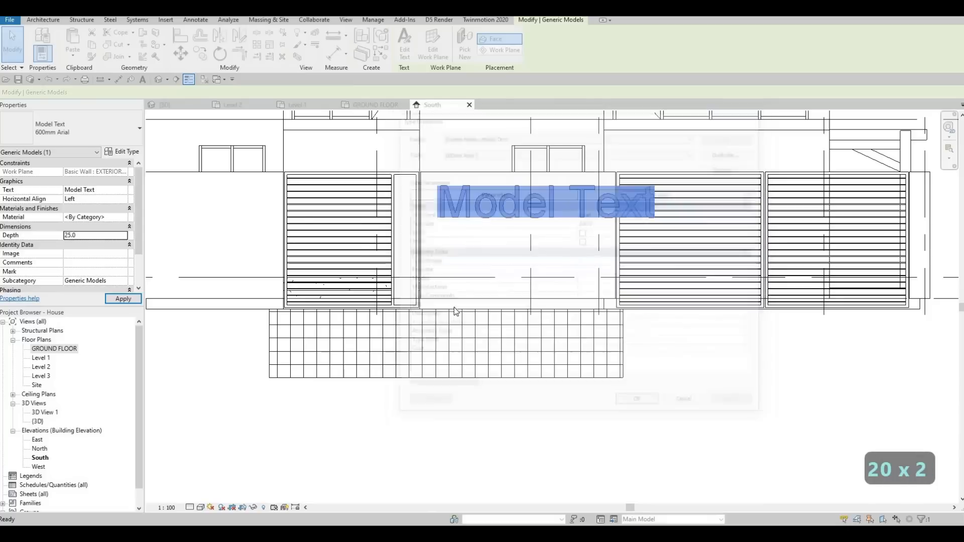
Step: Change the model text's content to 67
left_click(110, 190)
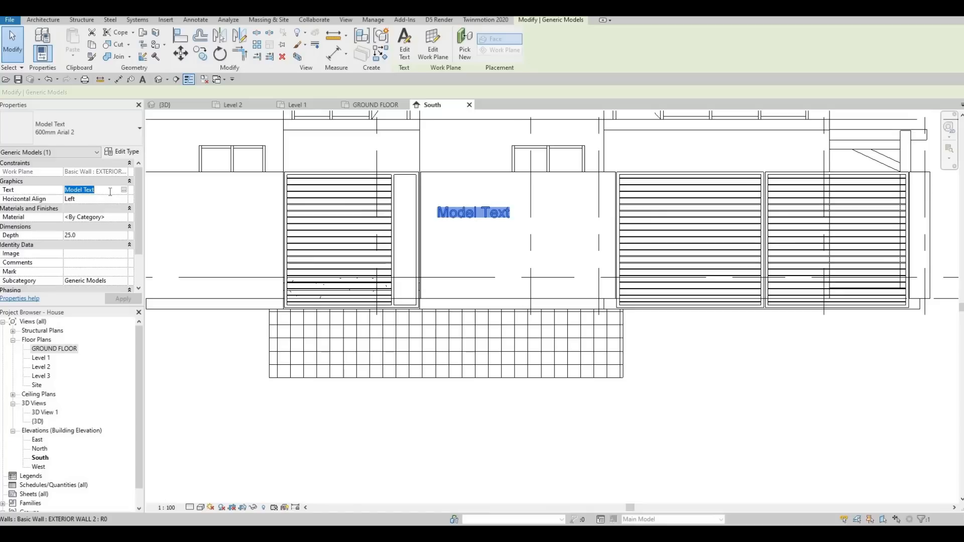
type("67")
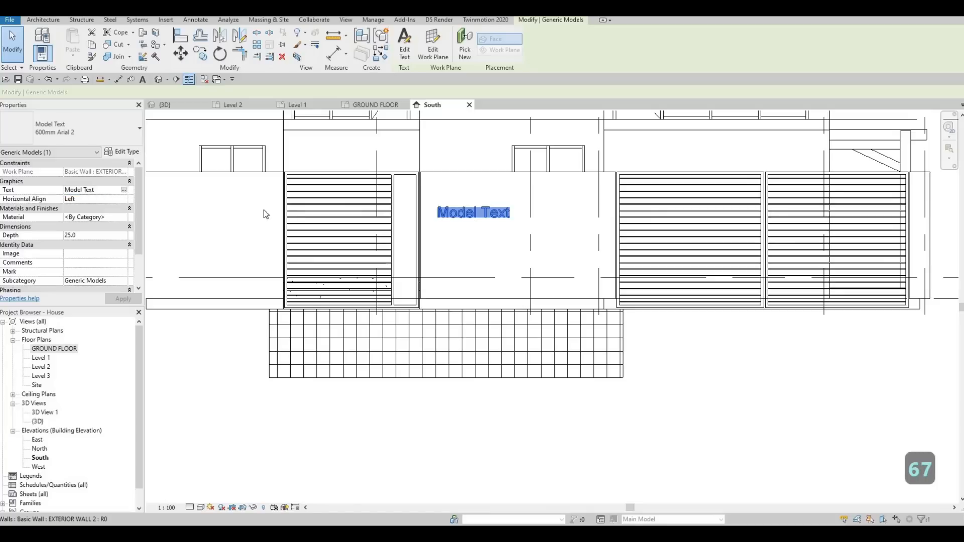
left_click(124, 190)
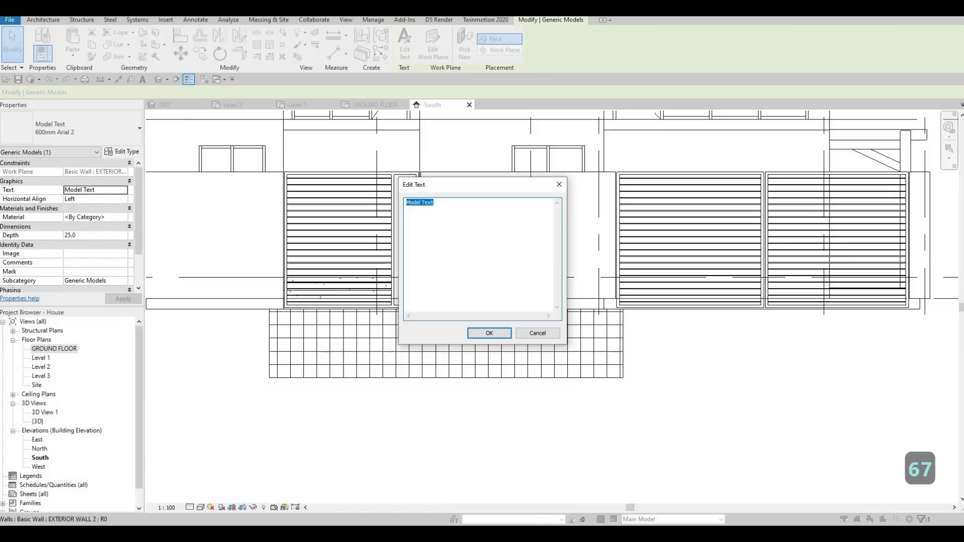
type("67")
left_click(489, 334)
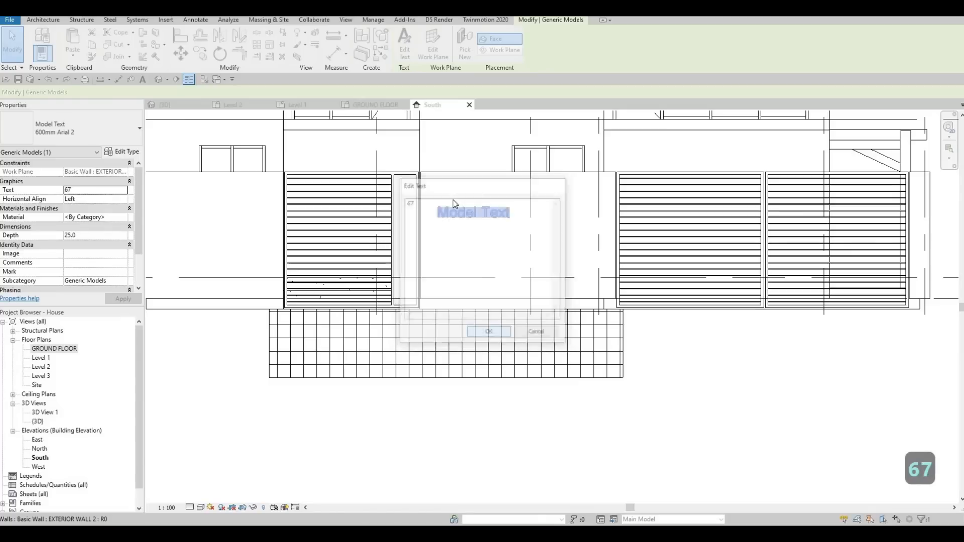
Step: Move the 67 text onto the upper part of the narrow frame panel
scroll(437, 221, "up", 3)
scroll(437, 221, "up", 2)
left_click_drag(423, 230, 333, 173)
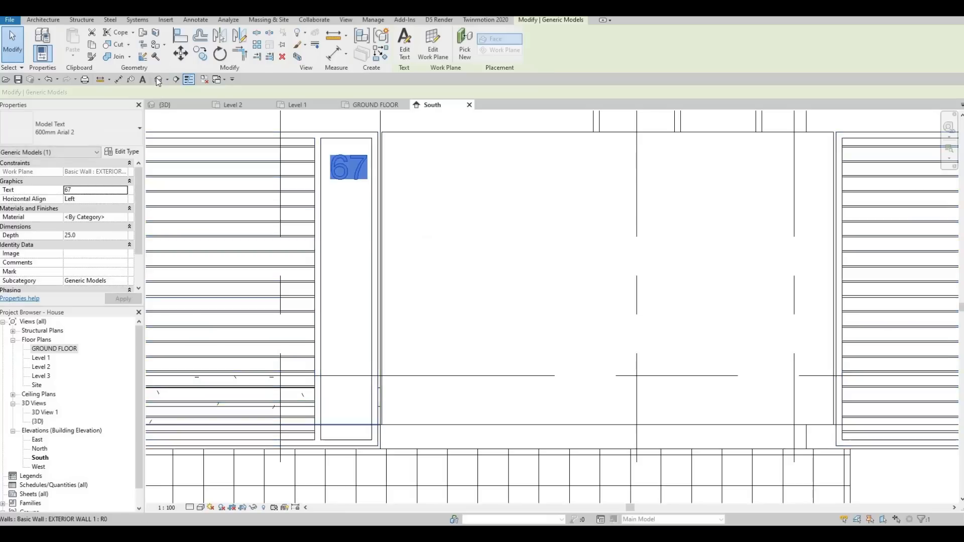
Step: Re-host the 67 model text onto the front face of the wooden infill panel by picking that face as its new work plane
key("Escape")
left_click(158, 80)
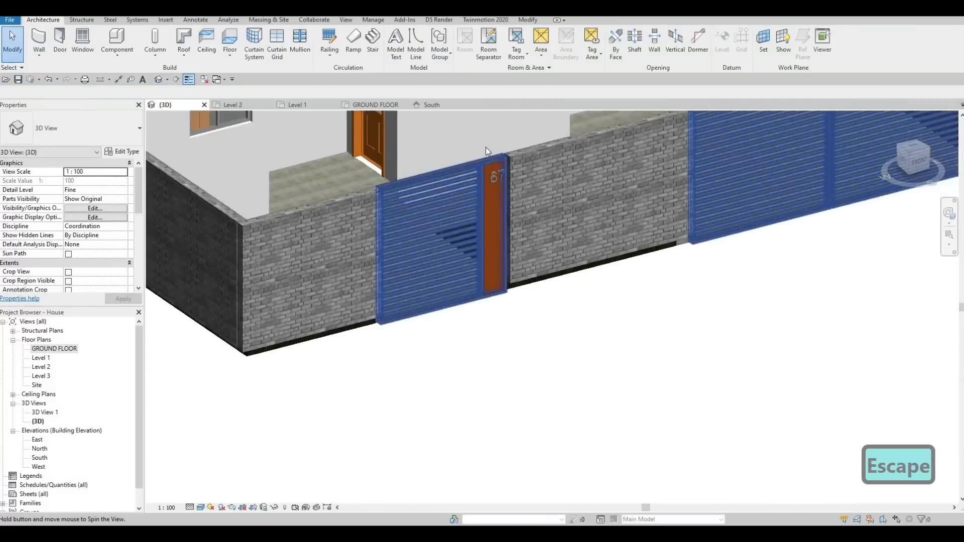
scroll(485, 151, "up", 5)
middle_click_drag(483, 170, 456, 167, "shift")
scroll(468, 183, "up", 2)
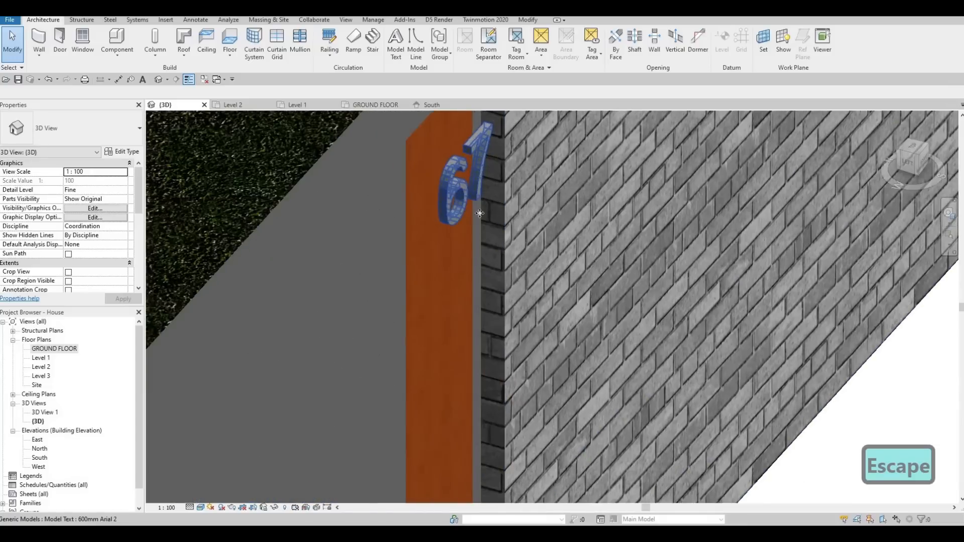
left_click(476, 209)
middle_click_drag(498, 195, 559, 232)
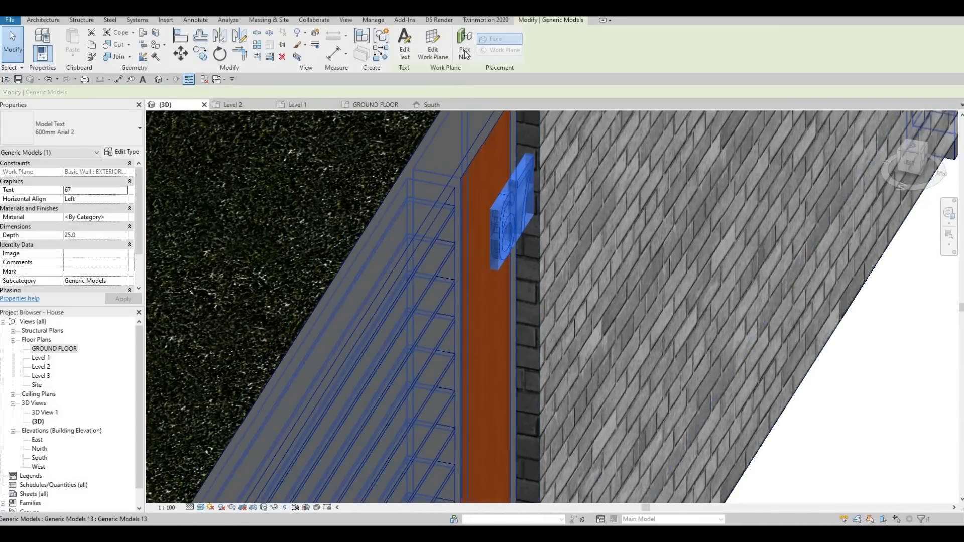
left_click(464, 50)
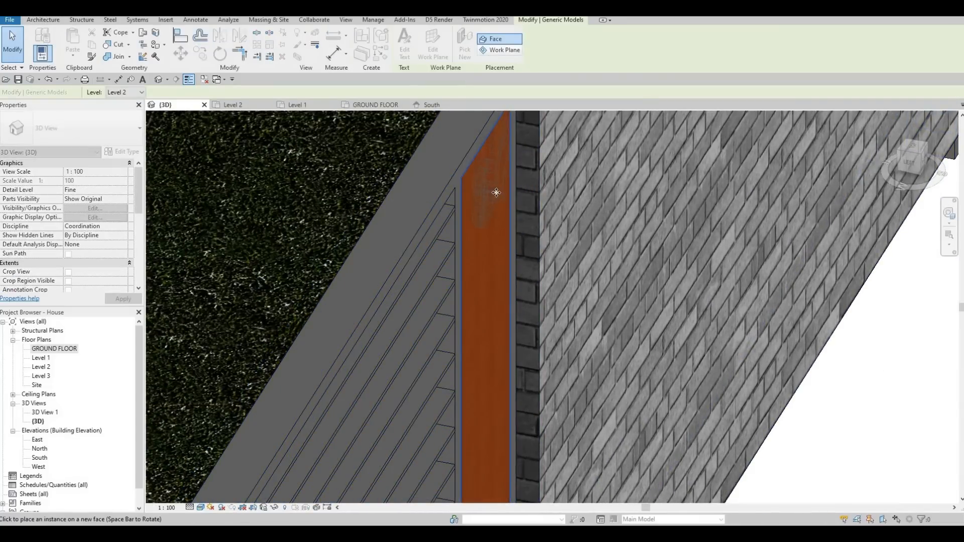
left_click(496, 210)
middle_click_drag(430, 185, 462, 176, "shift")
key("Escape")
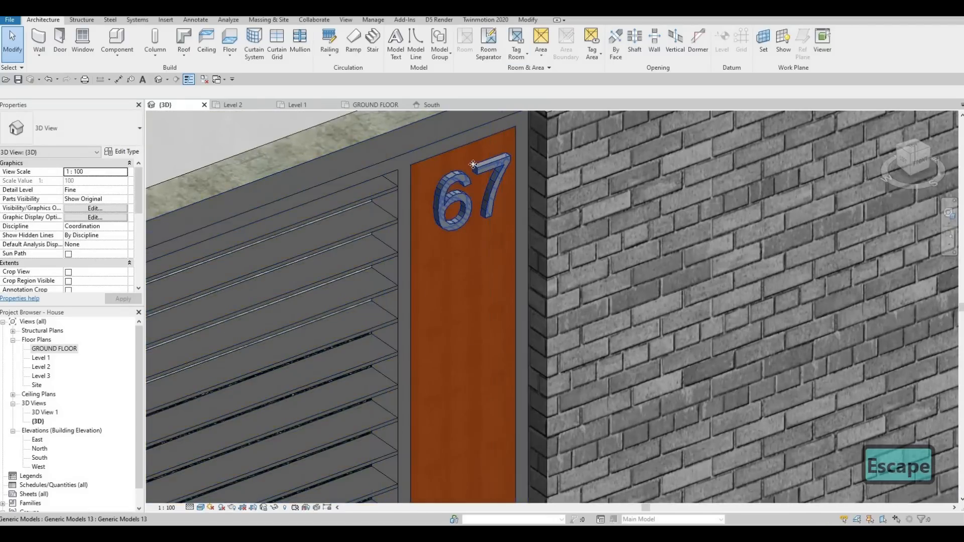
Step: Nudge the 67 text slightly to the left on the narrow panel in the South elevation
left_click(461, 181)
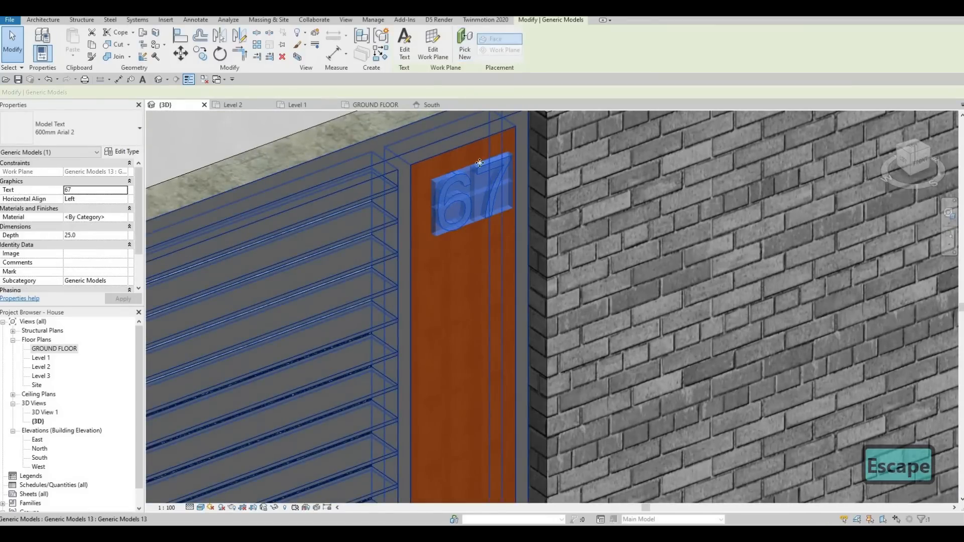
middle_click_drag(478, 164, 432, 106, "shift")
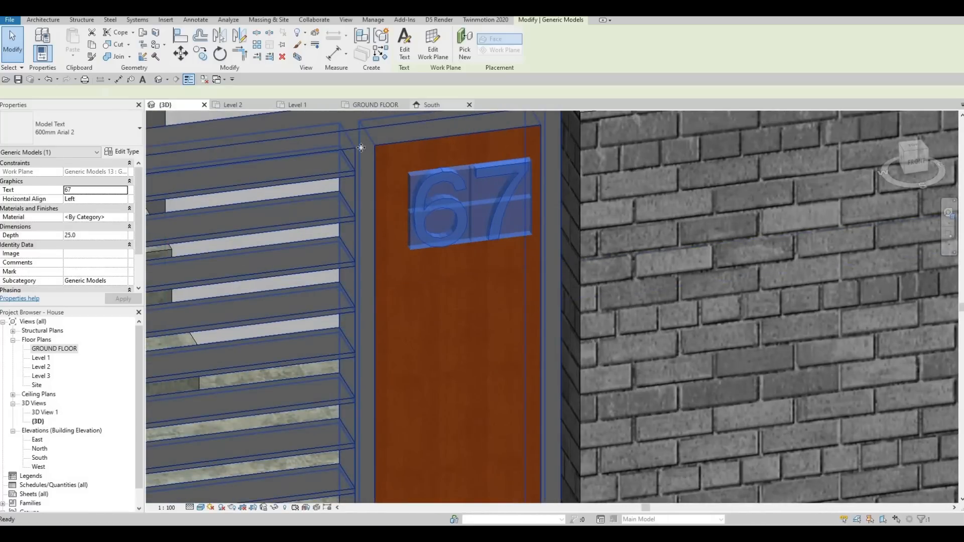
left_click(431, 104)
scroll(350, 160, "up", 3)
key("Left")
key("Left")
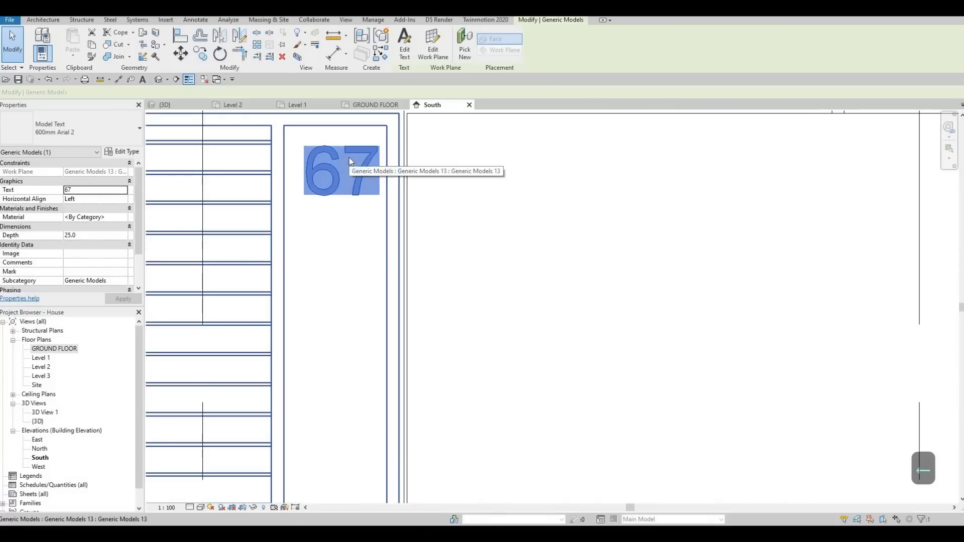
key("Right")
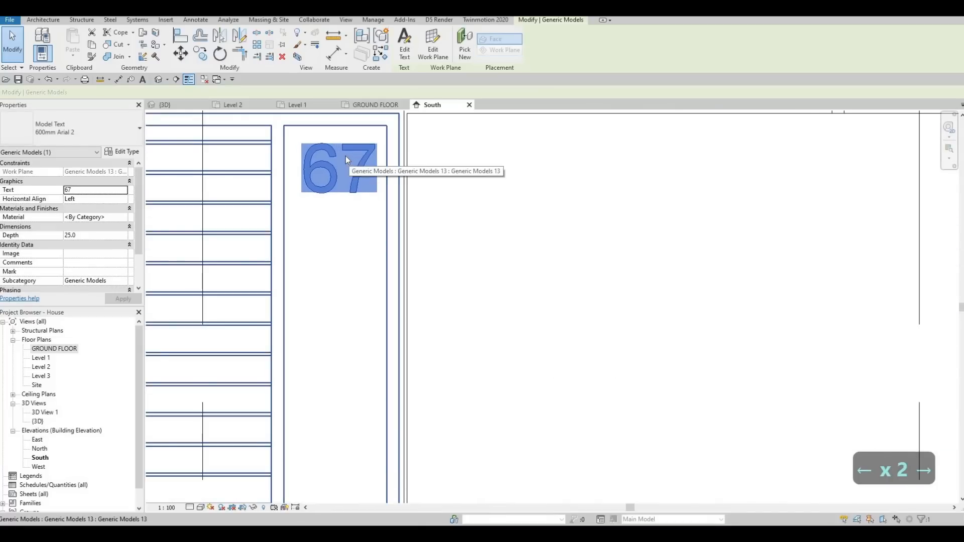
key("Escape")
key("Escape")
key("Escape")
scroll(362, 160, "down", 5)
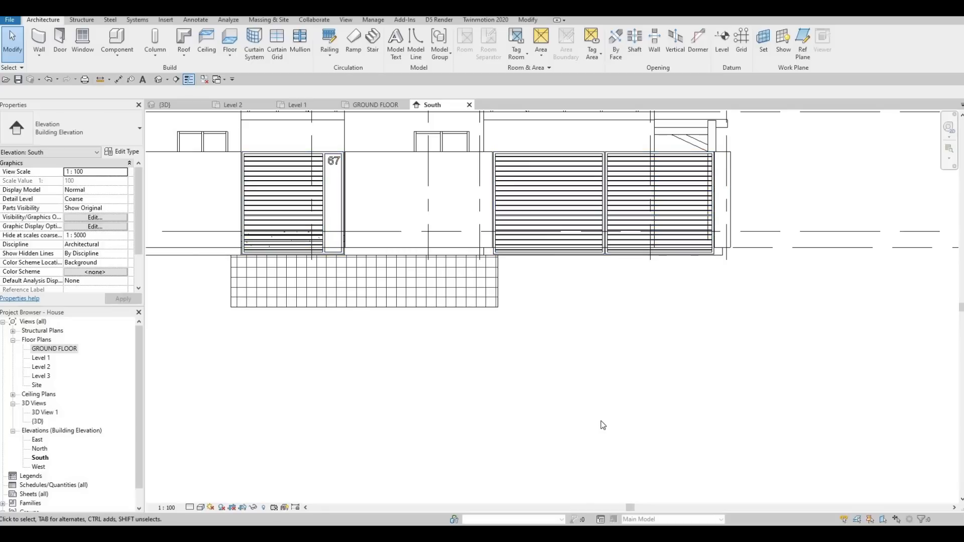
Step: Inspect the house number and front wall openings in the 3D view
key("ctrl+Tab")
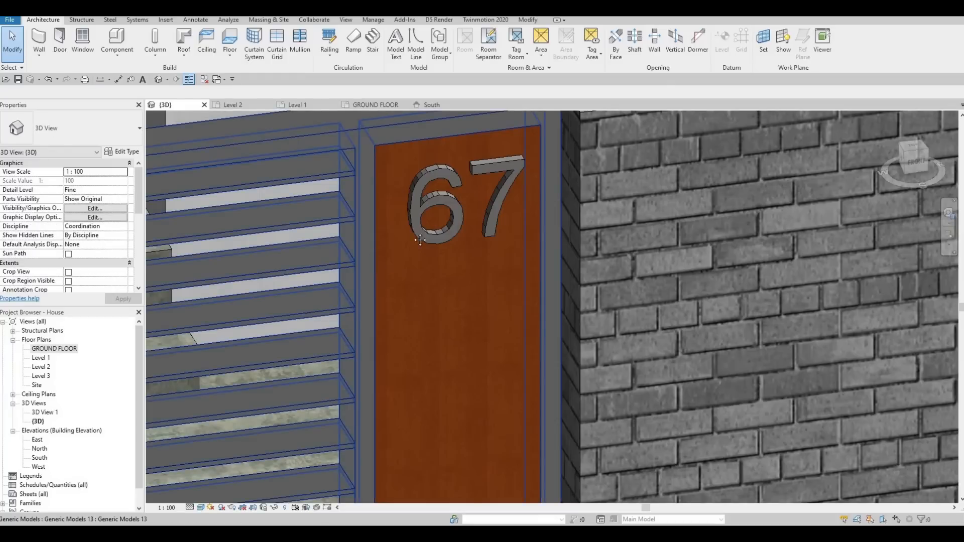
scroll(419, 254, "down", 5)
scroll(583, 251, "down", 4)
key("Escape")
key("Escape")
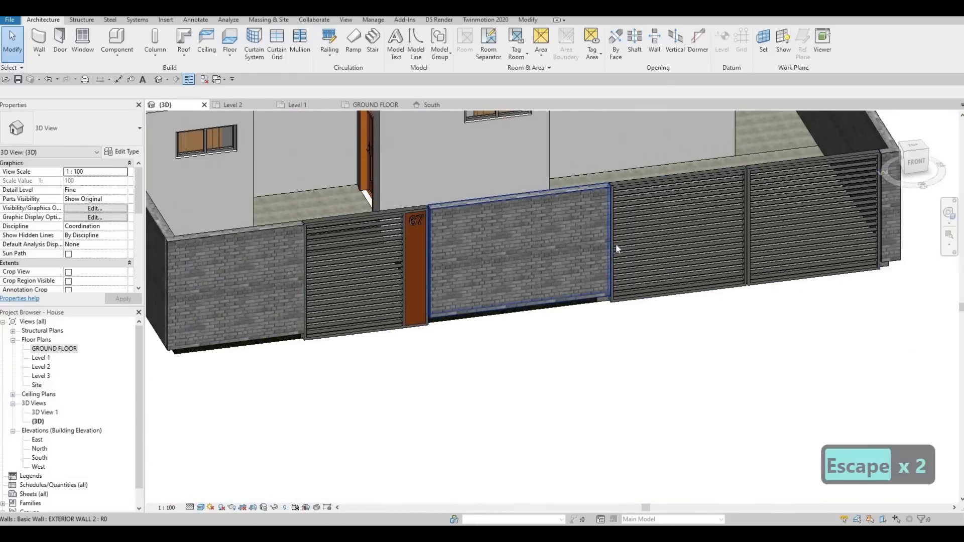
middle_click_drag(560, 301, 558, 318)
scroll(558, 318, "down", 5)
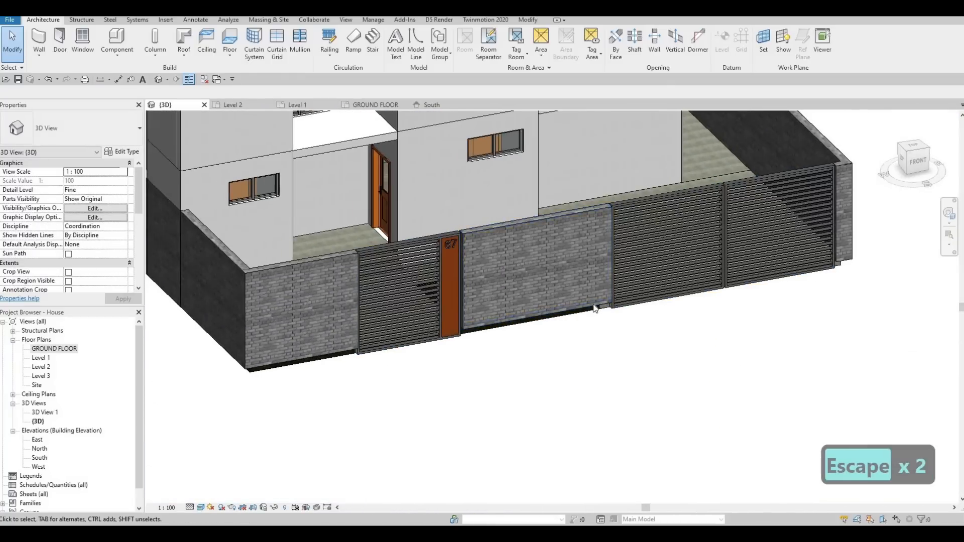
scroll(623, 336, "down", 2)
scroll(623, 336, "down", 6)
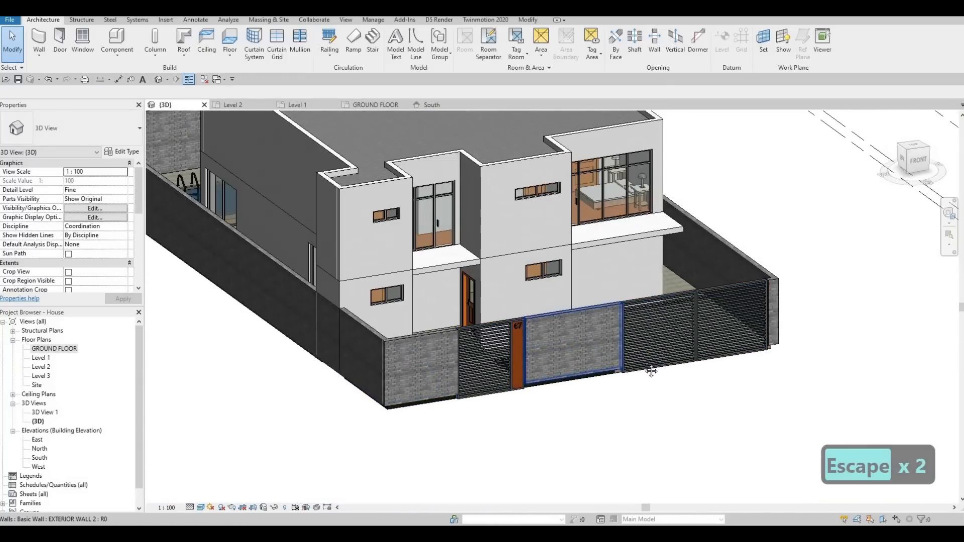